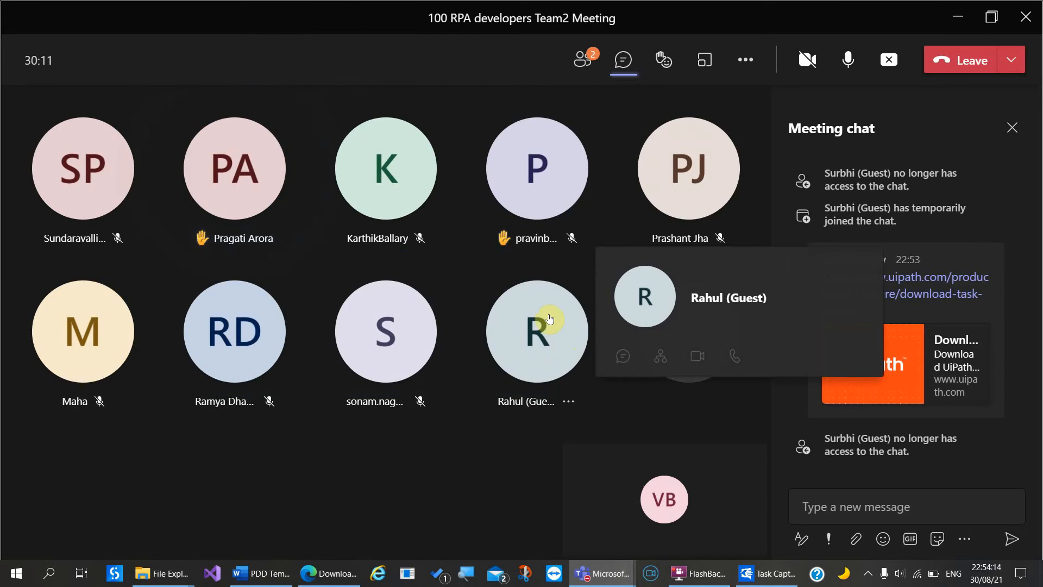
Step: In the participants list, change the guest participant's role from presenter to attendee
click(583, 60)
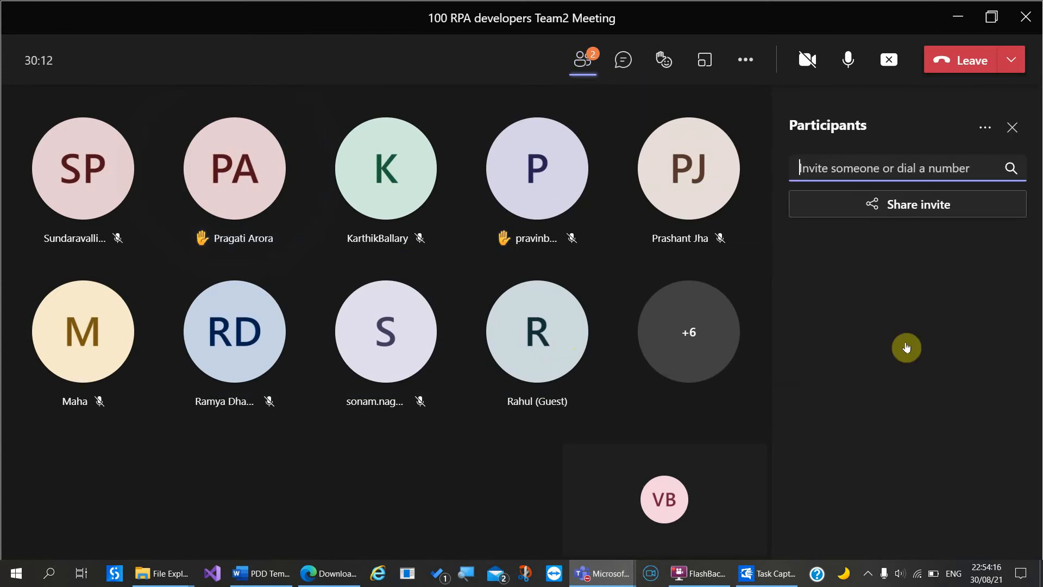
scroll(908, 439, down, 4)
scroll(907, 439, down, 3)
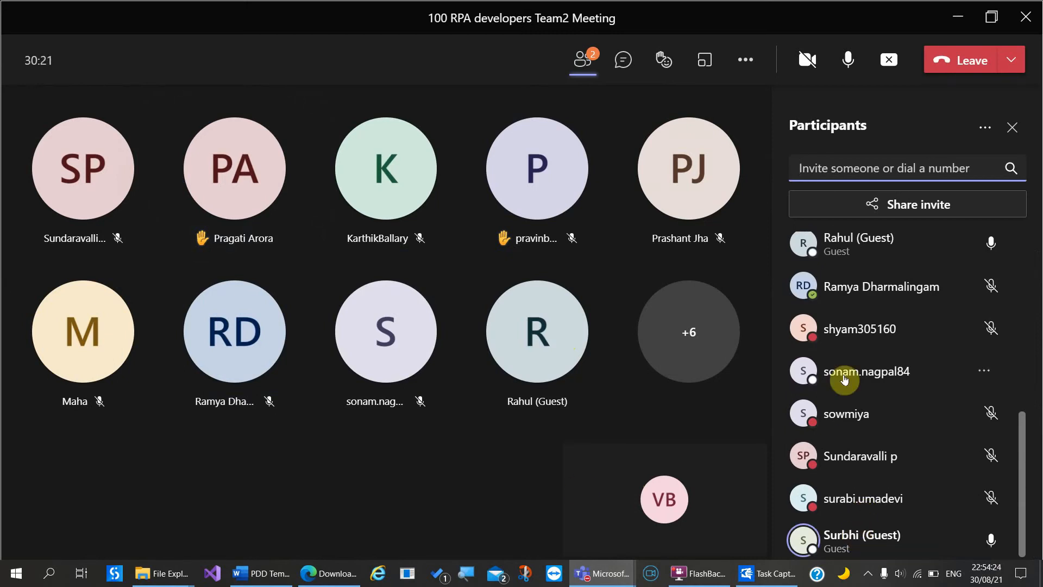
scroll(832, 340, up, 5)
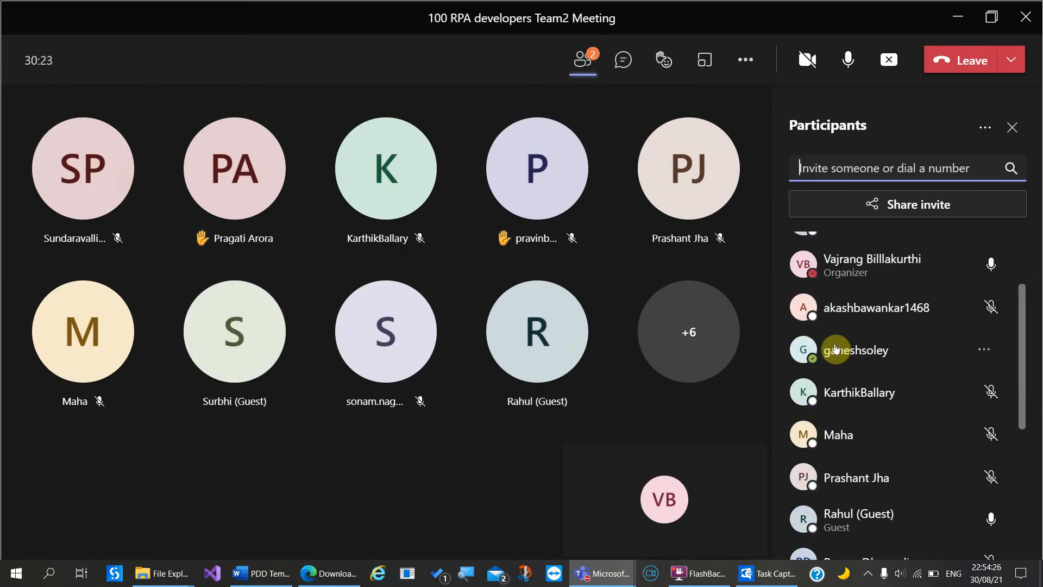
scroll(836, 348, down, 6)
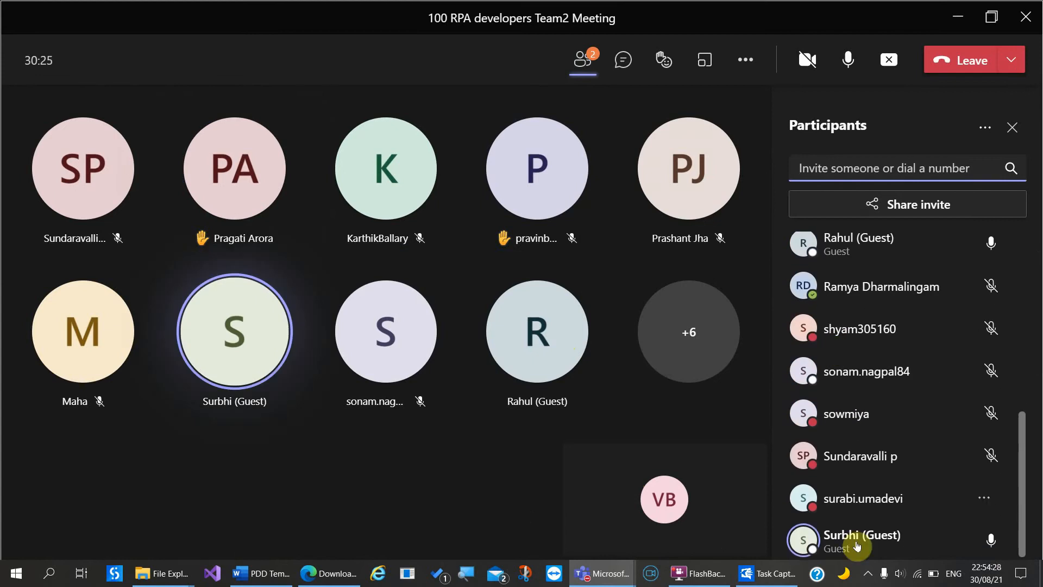
click(983, 544)
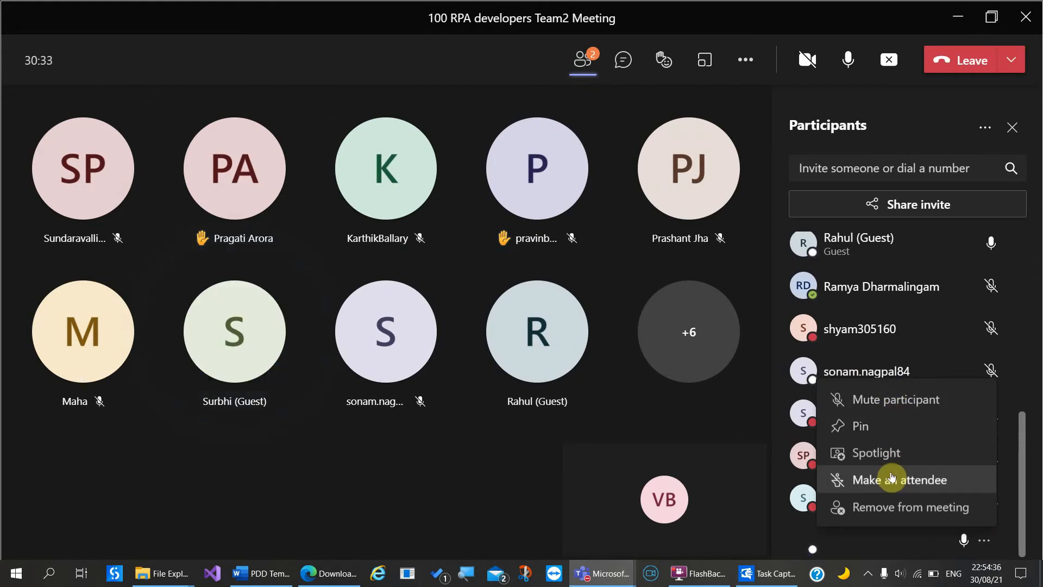
click(891, 478)
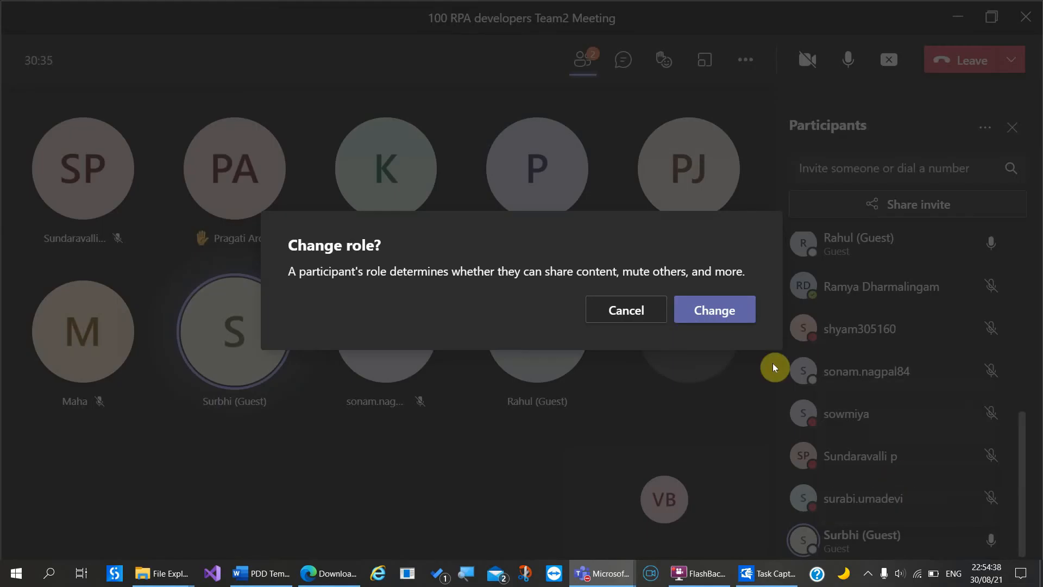
click(728, 308)
Step: Check the new attendee's options without changes, then return to the meeting chat
scroll(892, 488, down, 1)
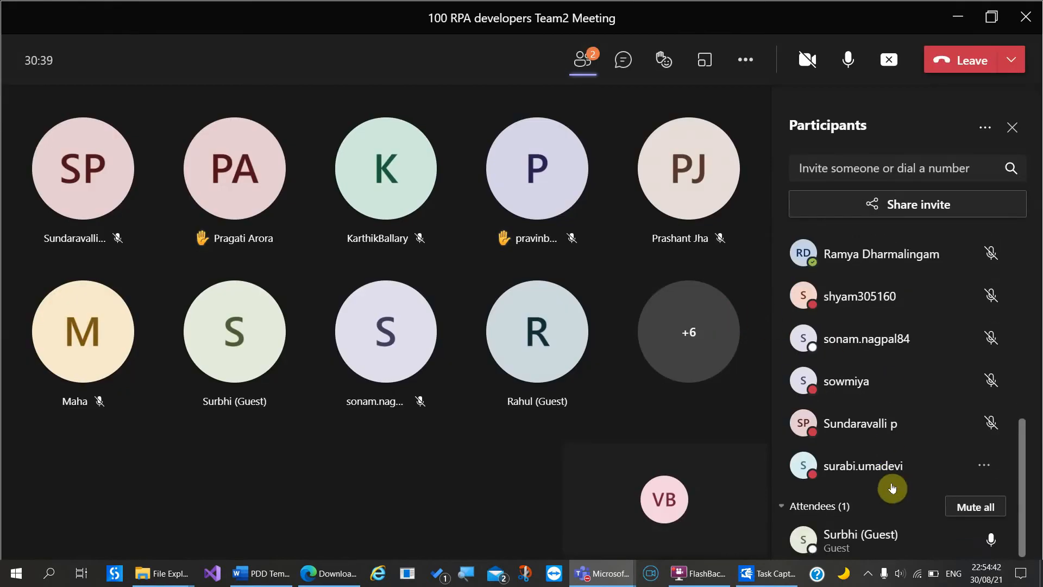
click(984, 545)
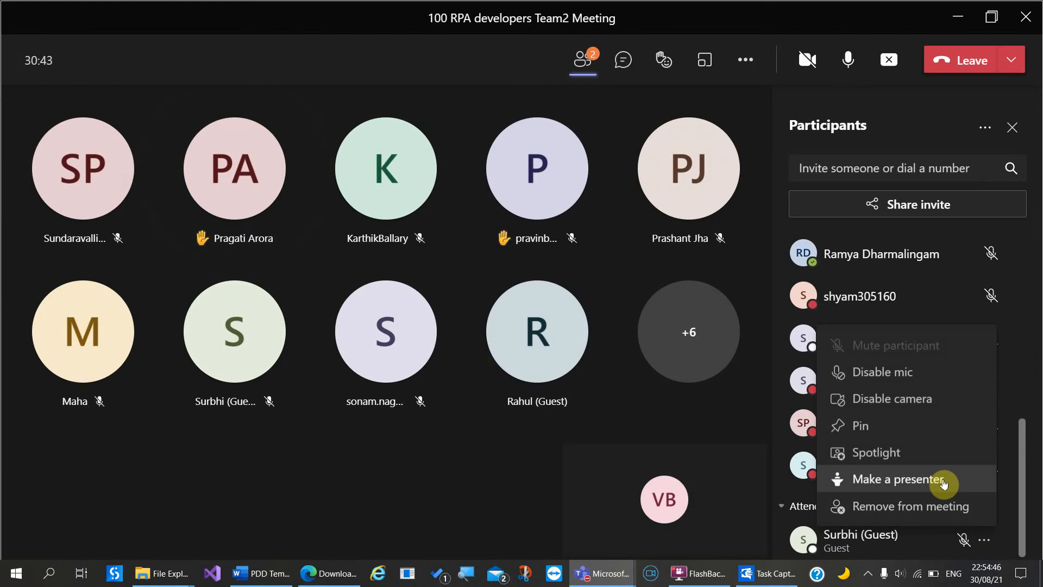
click(458, 503)
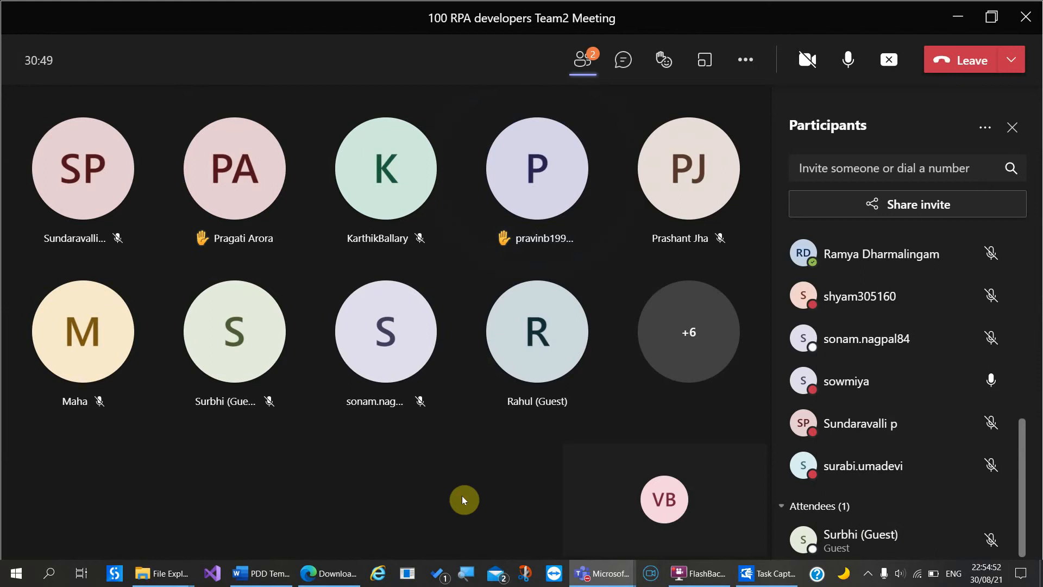
click(624, 61)
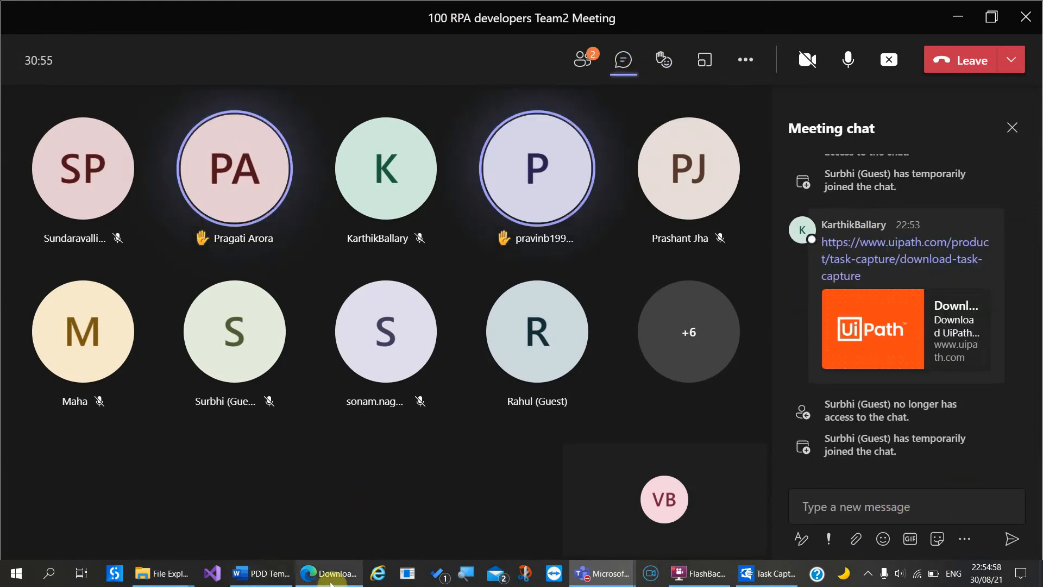
Step: Switch to Edge and review the UiPath Task Capture download page
click(330, 580)
scroll(408, 423, up, 3)
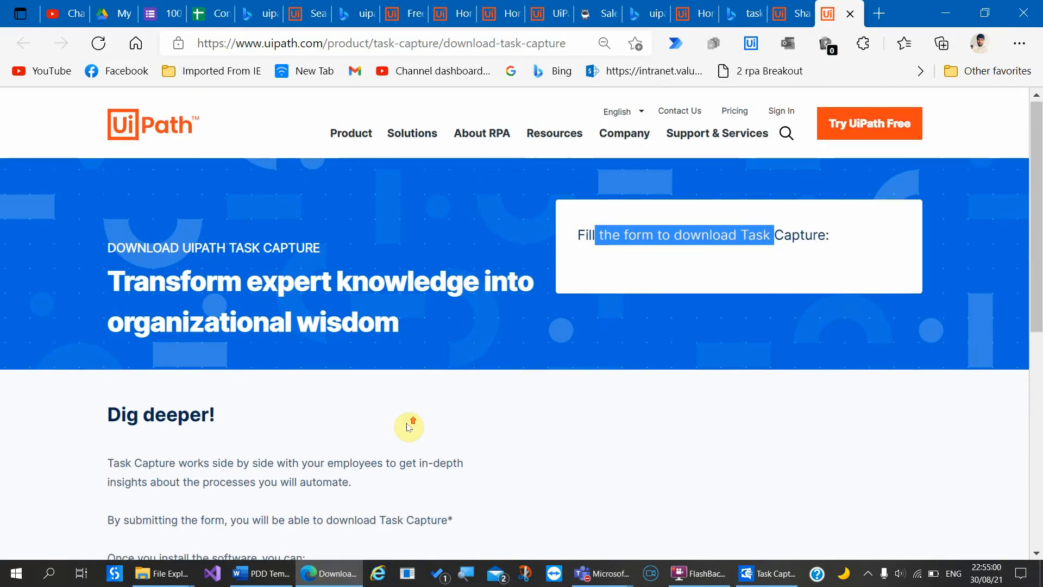
scroll(555, 457, down, 2)
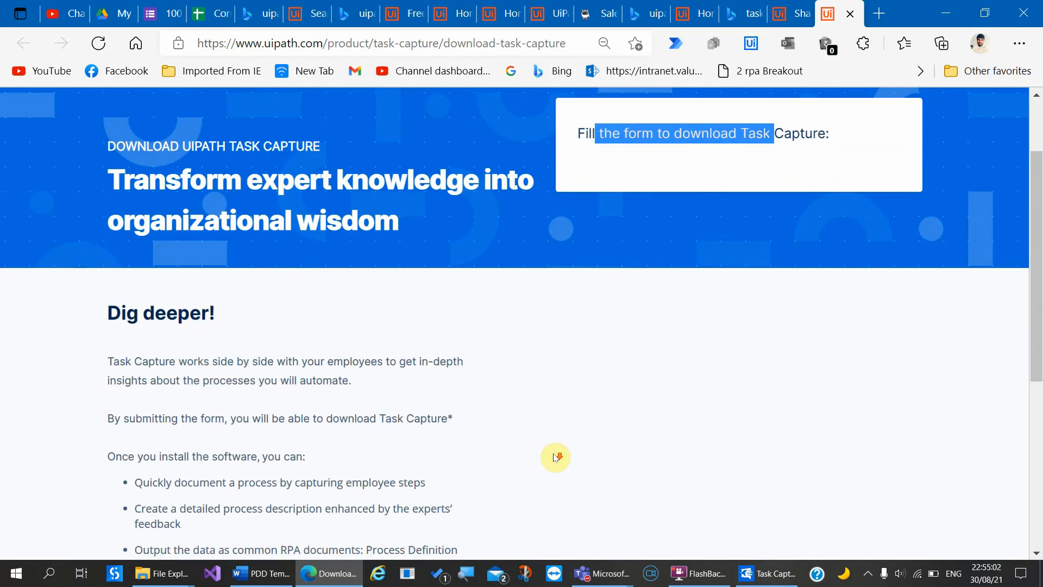
scroll(555, 457, down, 6)
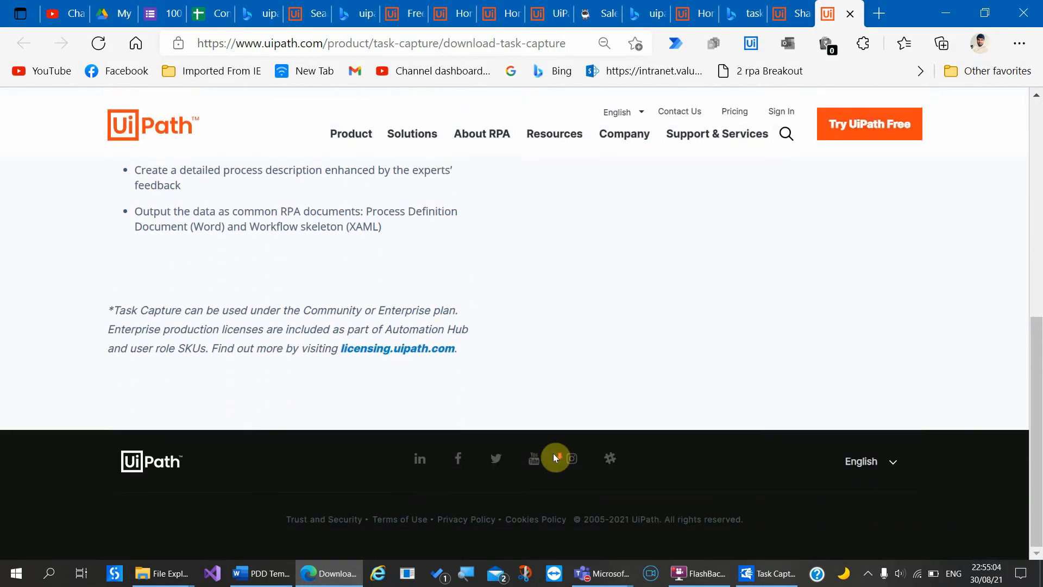
scroll(555, 457, up, 5)
scroll(555, 457, up, 3)
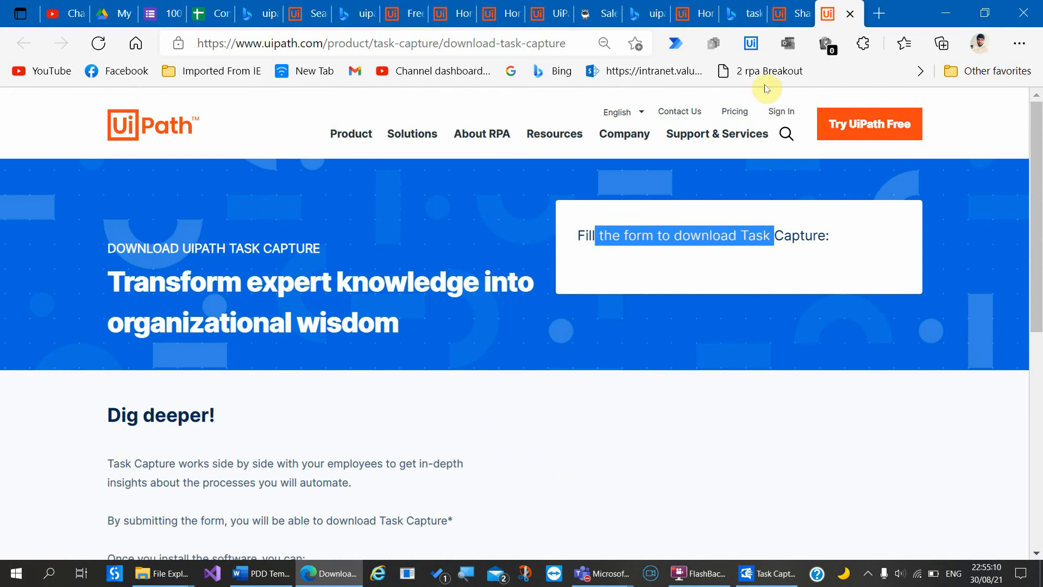
Step: Sign in to UiPath Automation Cloud and browse the home page, glancing at the tenant list
click(780, 111)
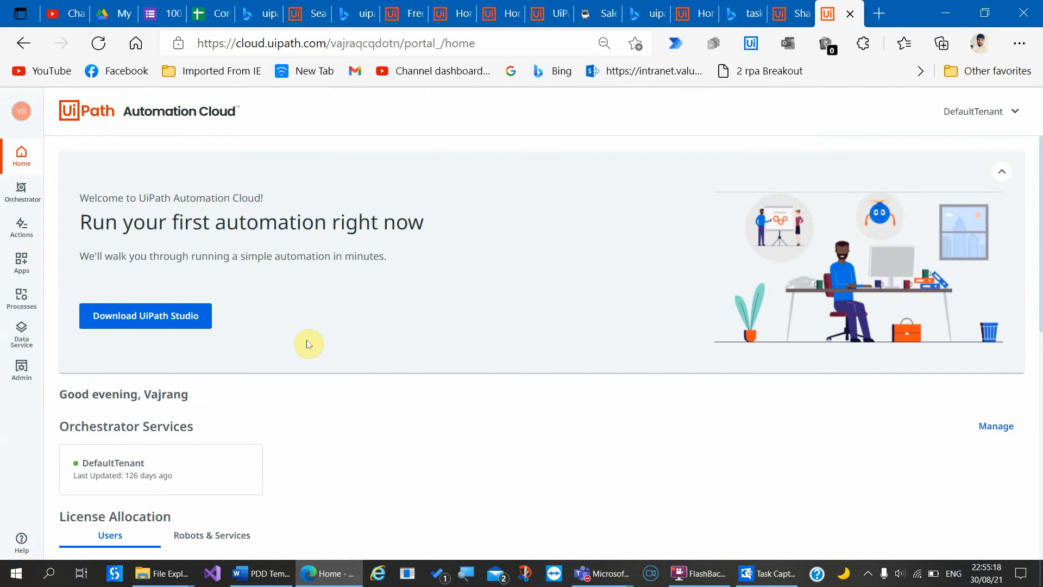
scroll(307, 344, down, 7)
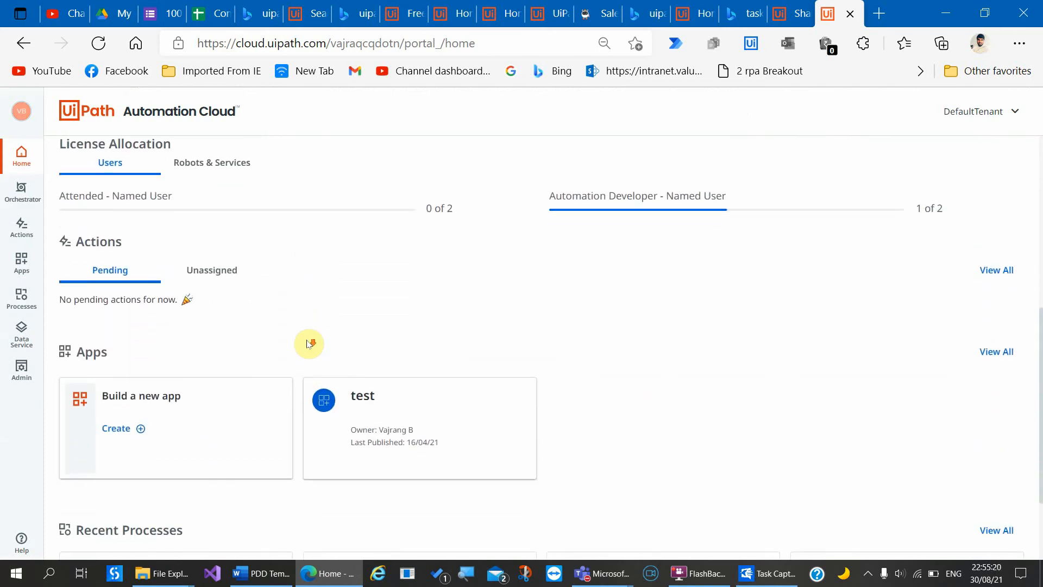
scroll(308, 343, down, 2)
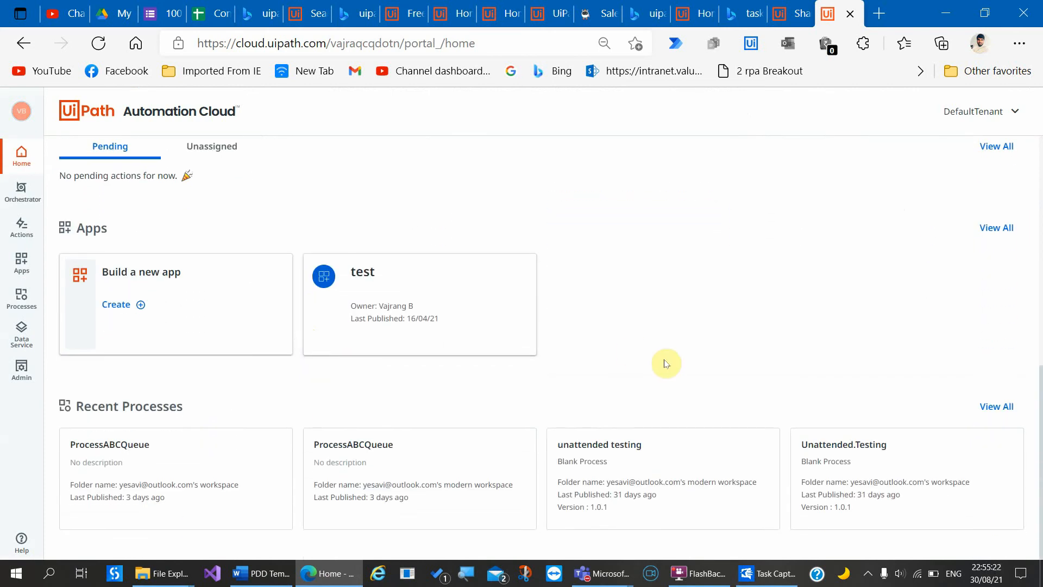
scroll(667, 362, up, 10)
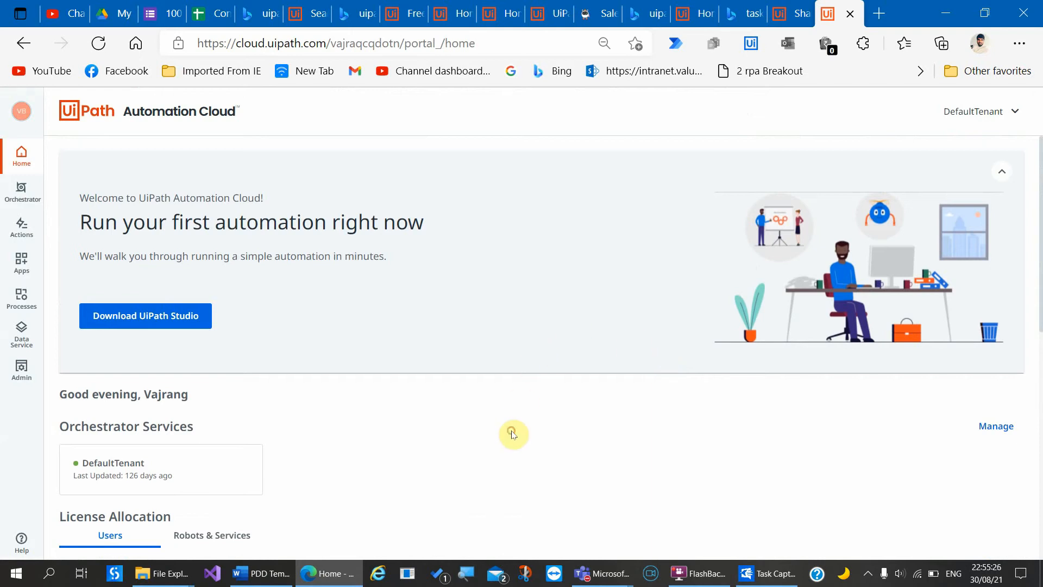
click(974, 114)
click(713, 456)
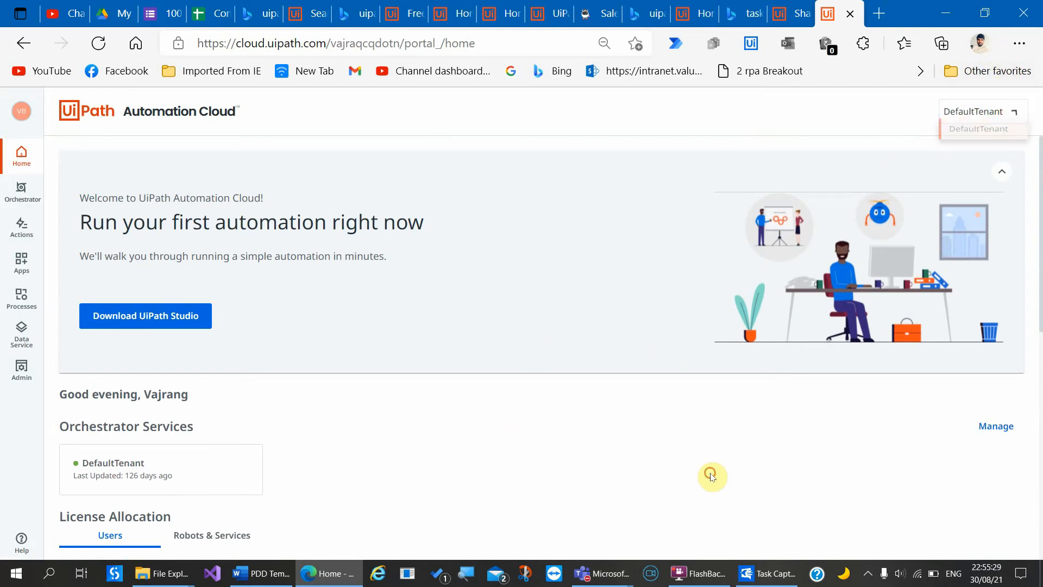
Step: Bring the UiPath Task Capture window forward and close it
click(769, 573)
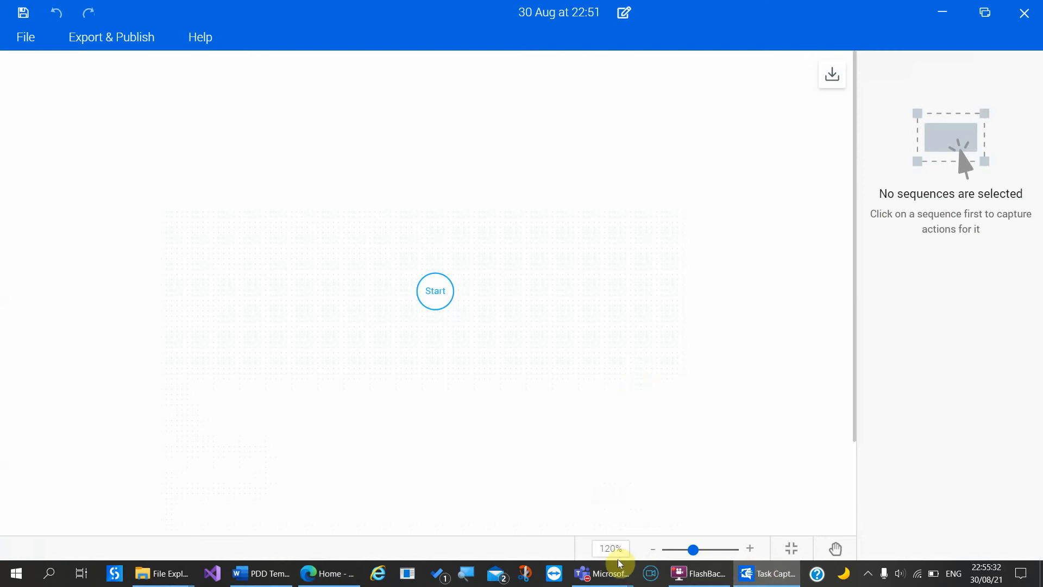
mouse_move(607, 579)
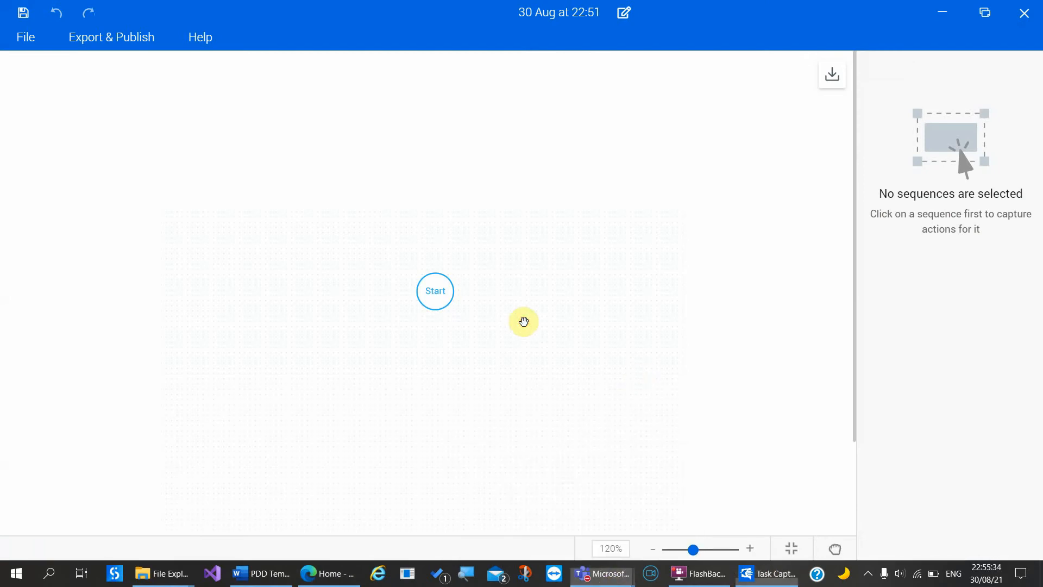
click(1038, 22)
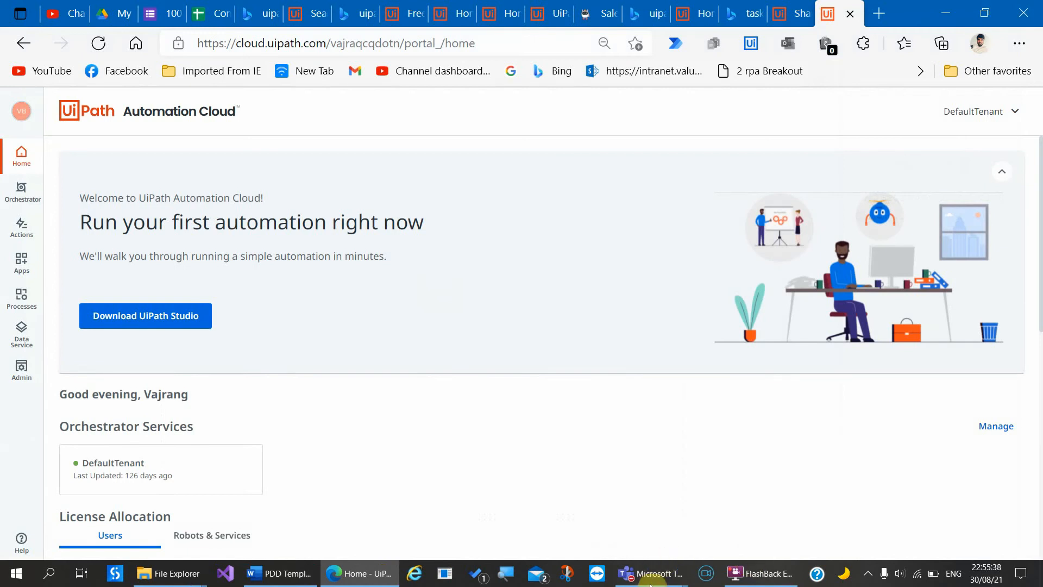
Step: Restore the Teams meeting and toggle between the Participants list and the chat
mouse_move(651, 573)
click(693, 502)
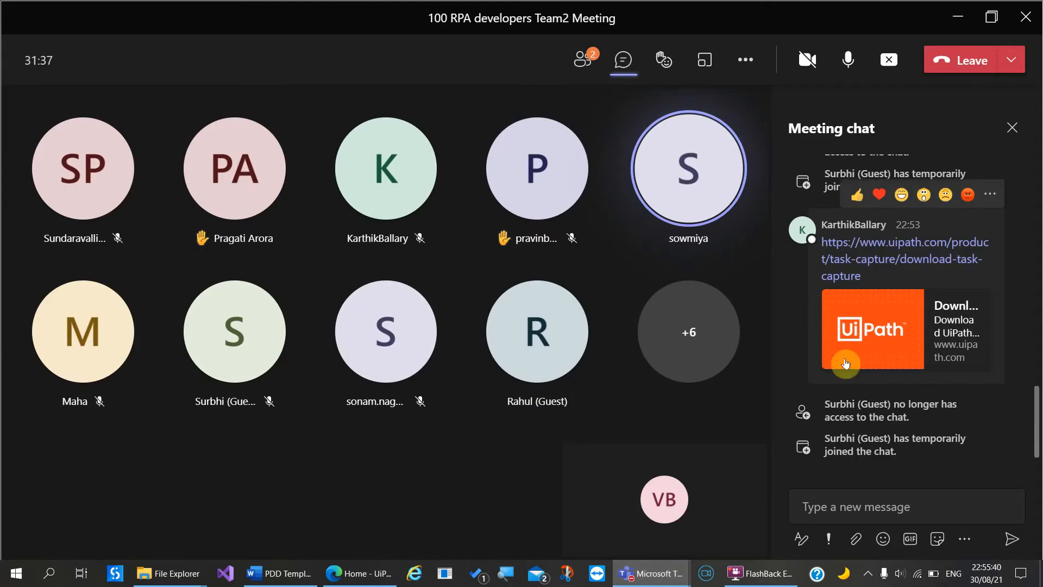
click(590, 70)
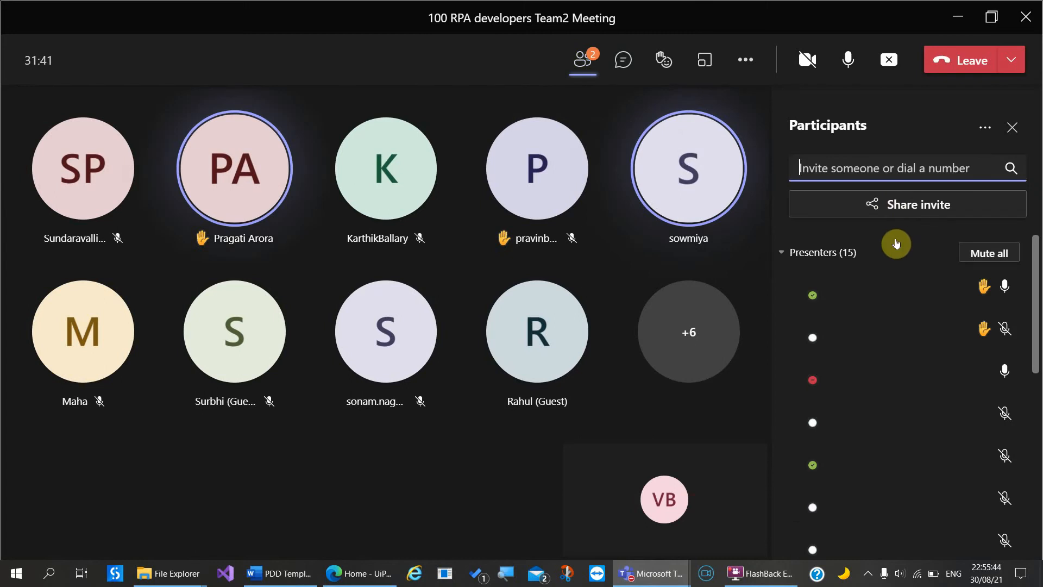
click(622, 72)
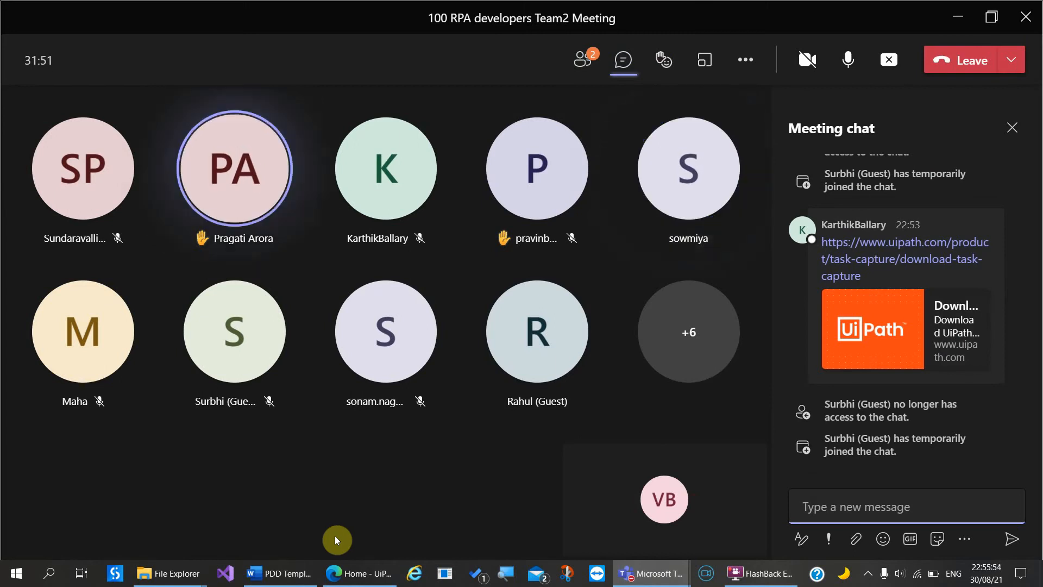
Step: Switch to Word's PDD Template and scroll up to the Order-to-Cash title page
click(280, 573)
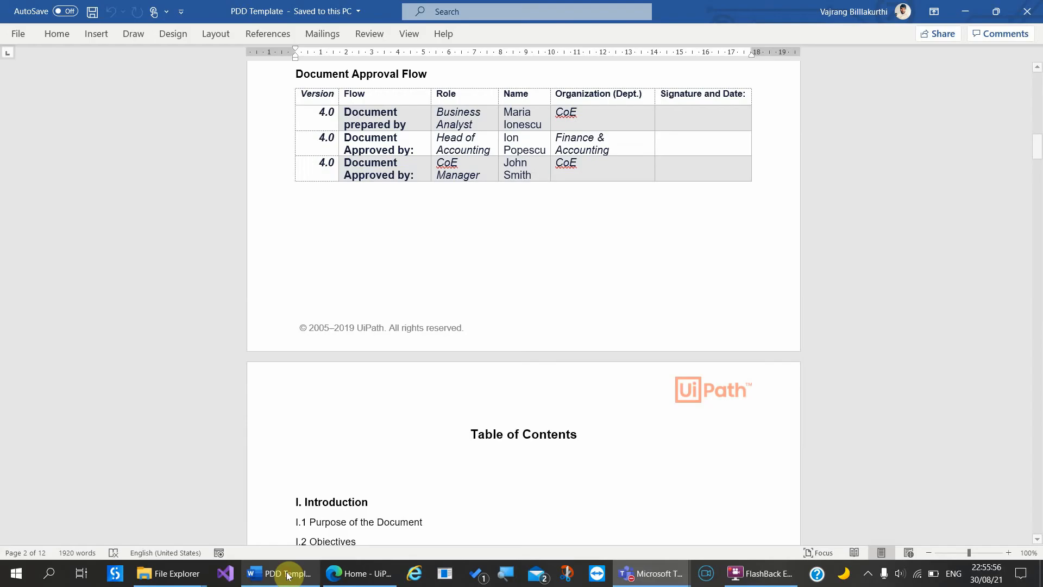
click(155, 356)
scroll(151, 361, up, 12)
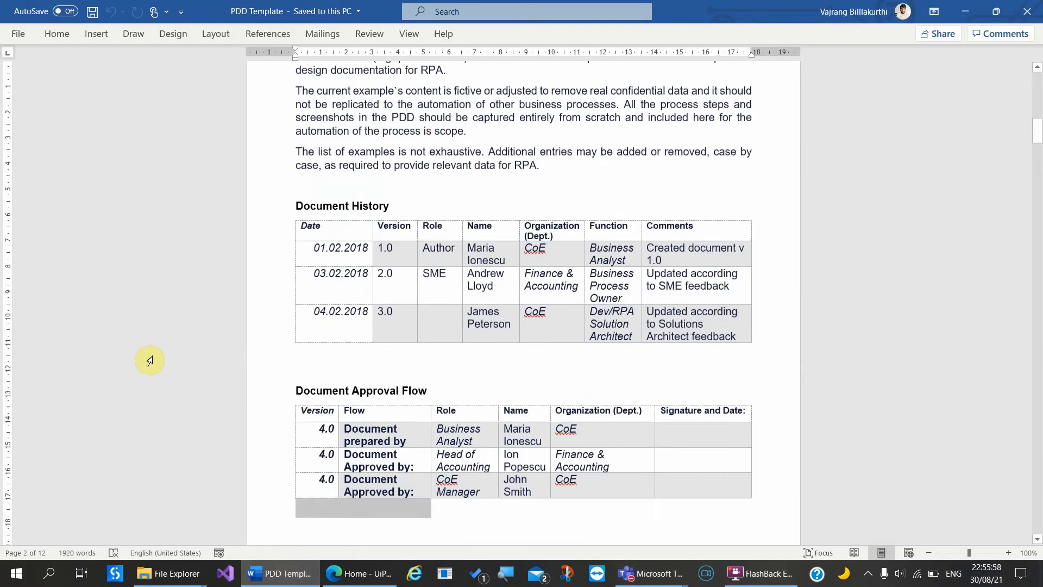
scroll(146, 369, up, 6)
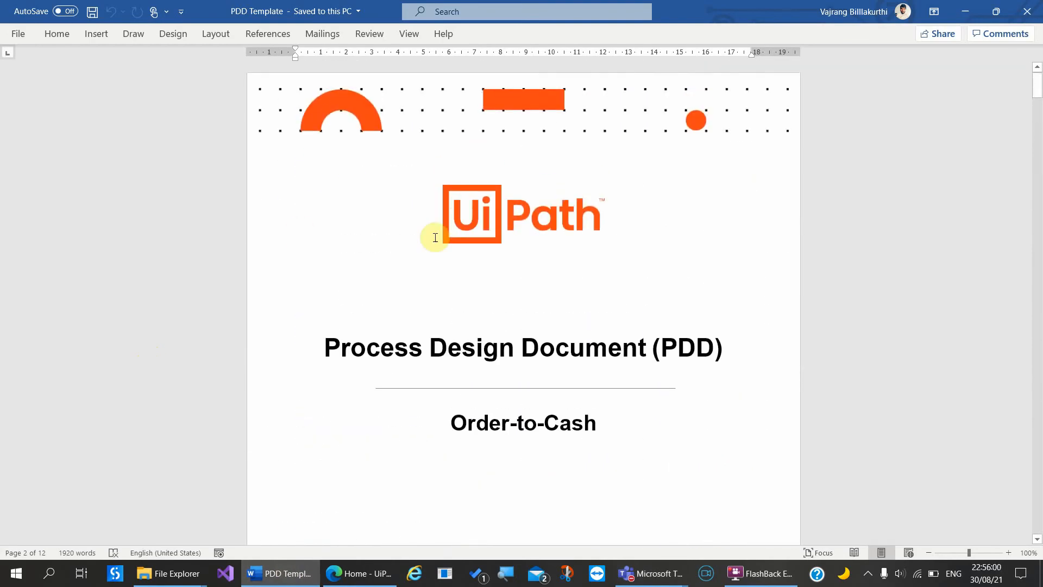
Step: Open the Process Assessment Tool workbook from the All Templates and Tools folder in Excel
mouse_move(170, 581)
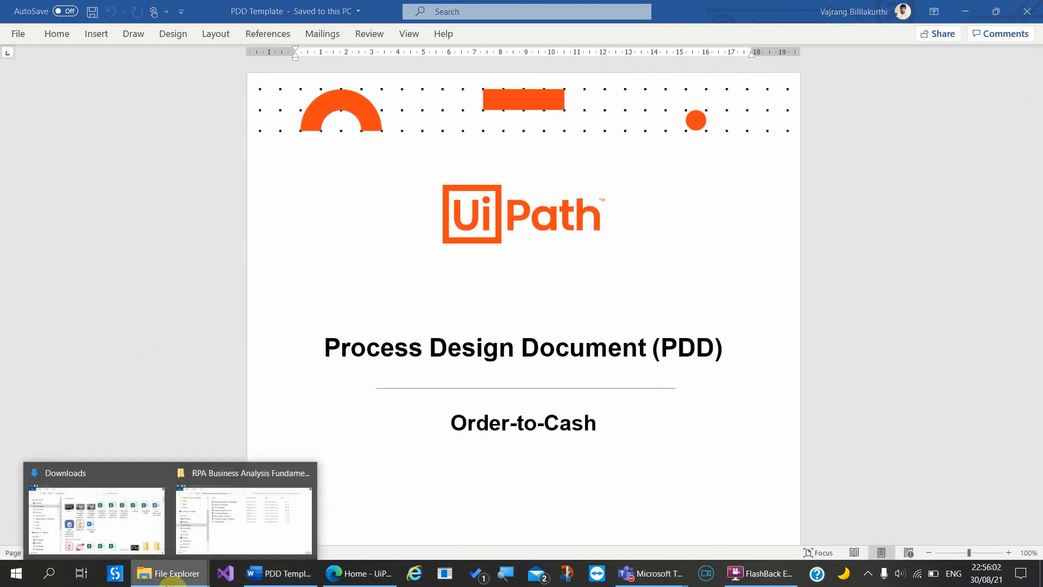
click(222, 522)
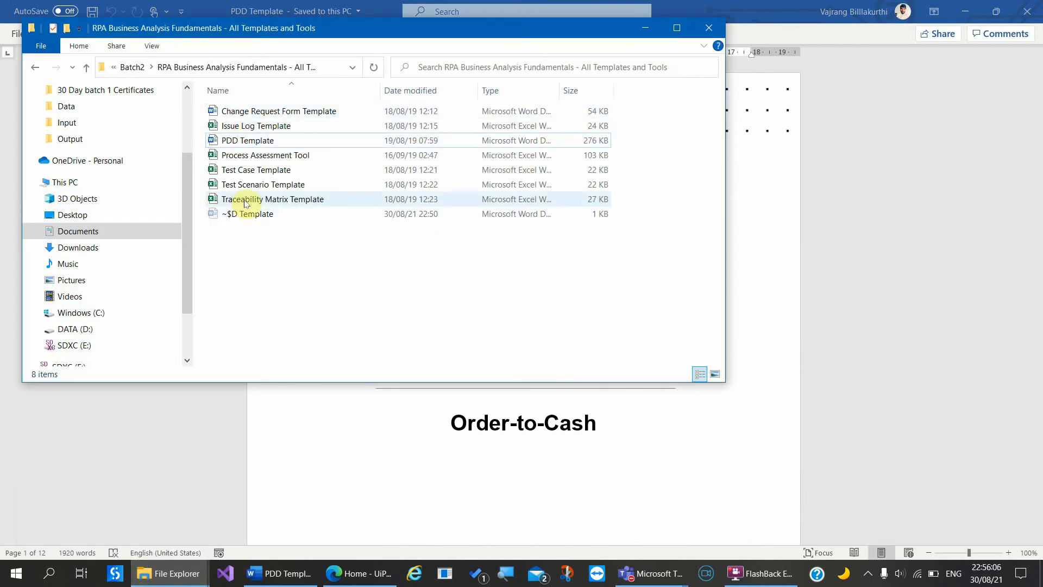
click(247, 162)
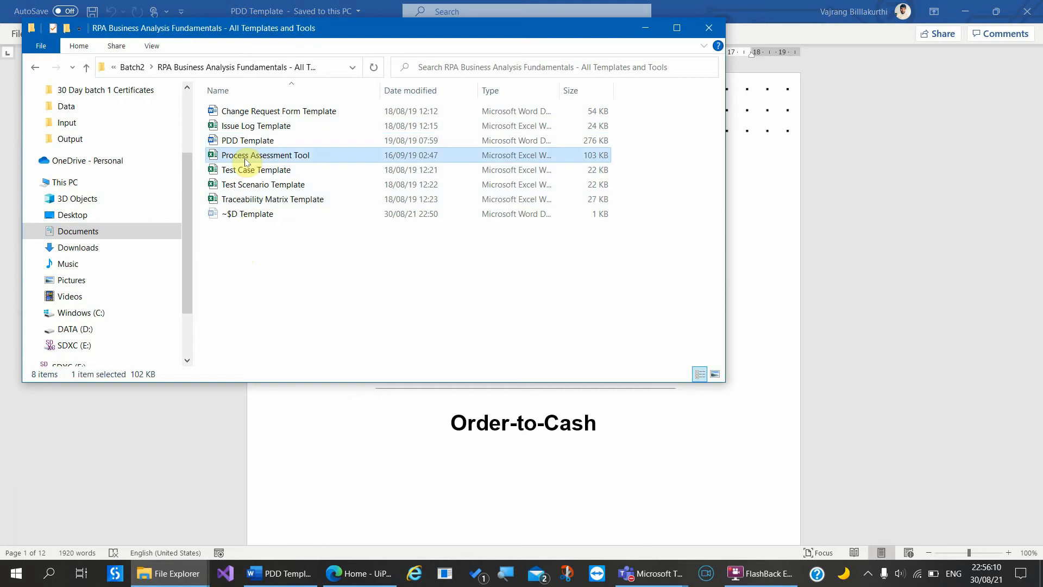
double_click(247, 162)
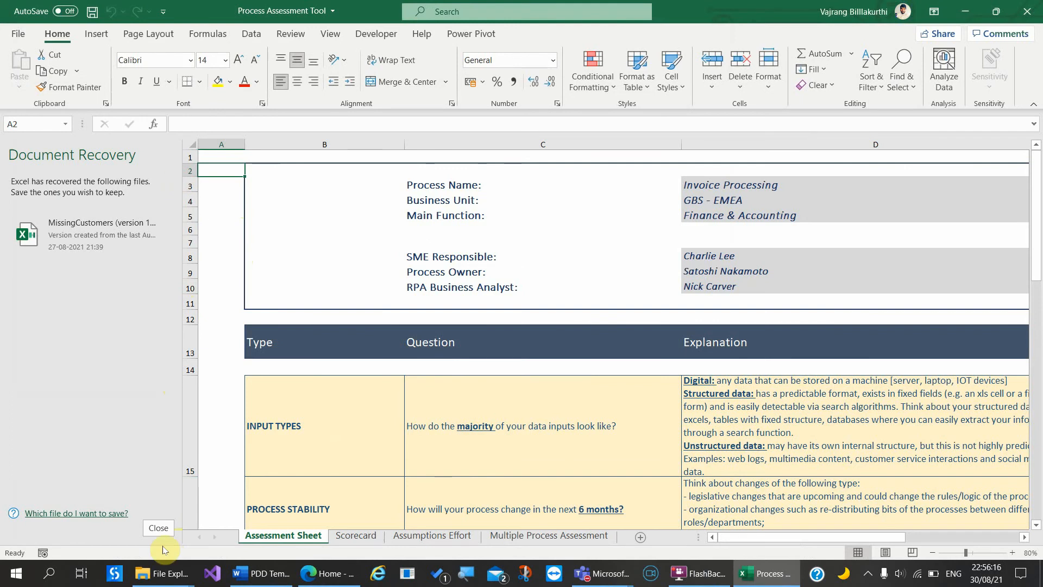
Step: Discard the recovered files from Document Recovery and scroll through the Assessment Sheet
click(159, 527)
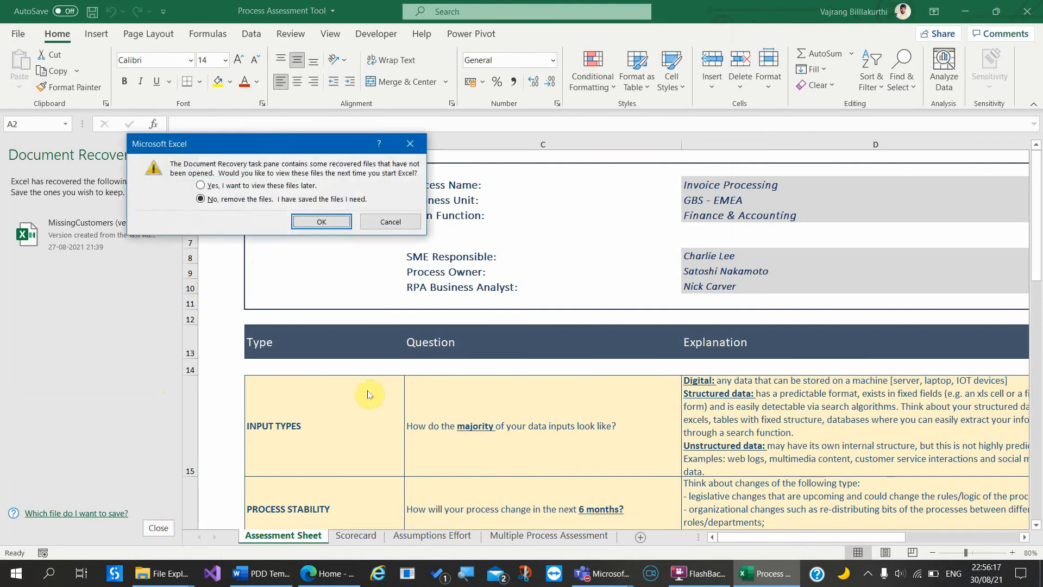
click(321, 220)
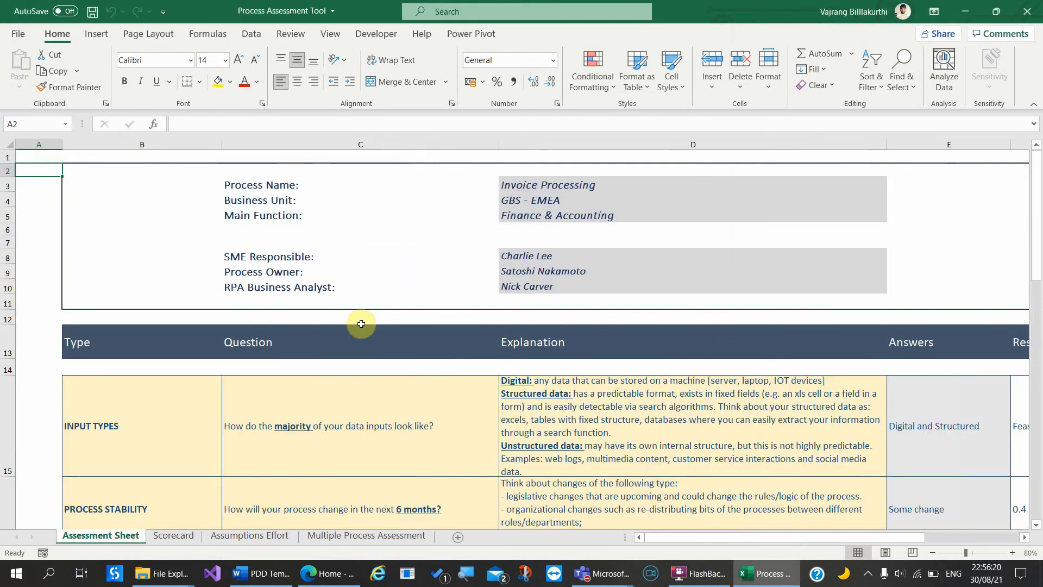
scroll(362, 325, down, 2)
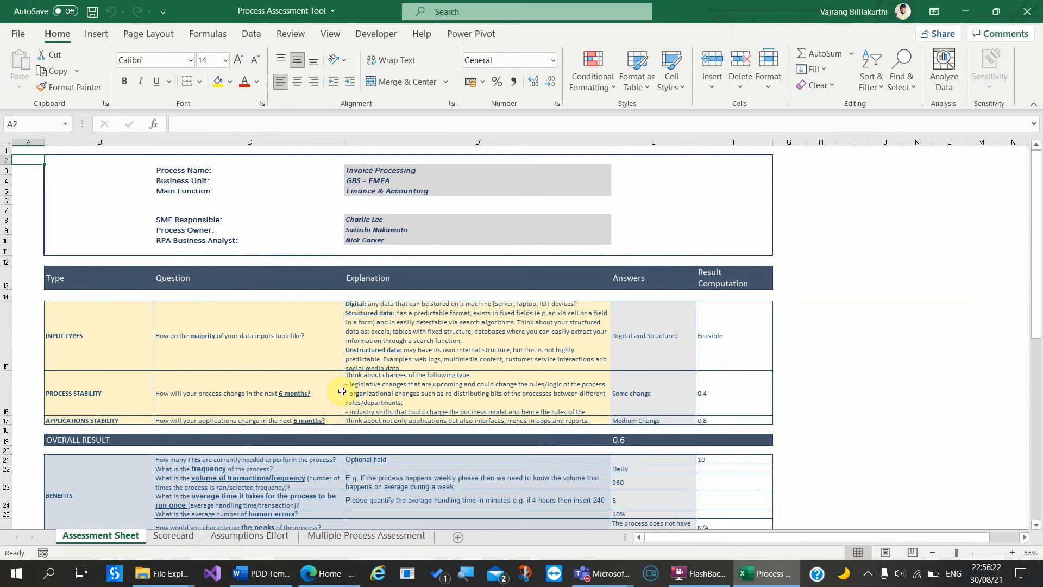
scroll(337, 411, down, 2)
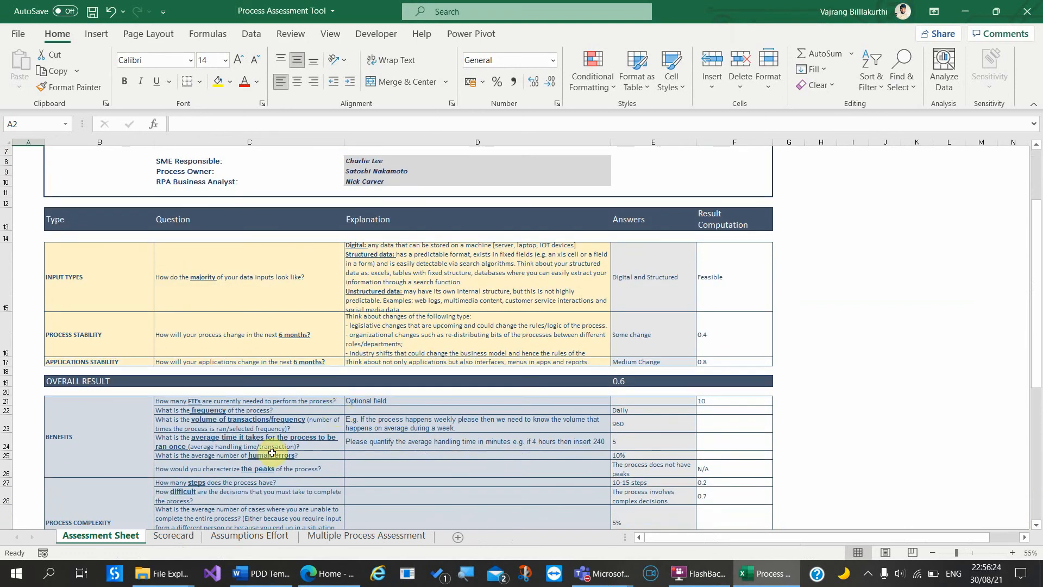
scroll(272, 453, up, 3)
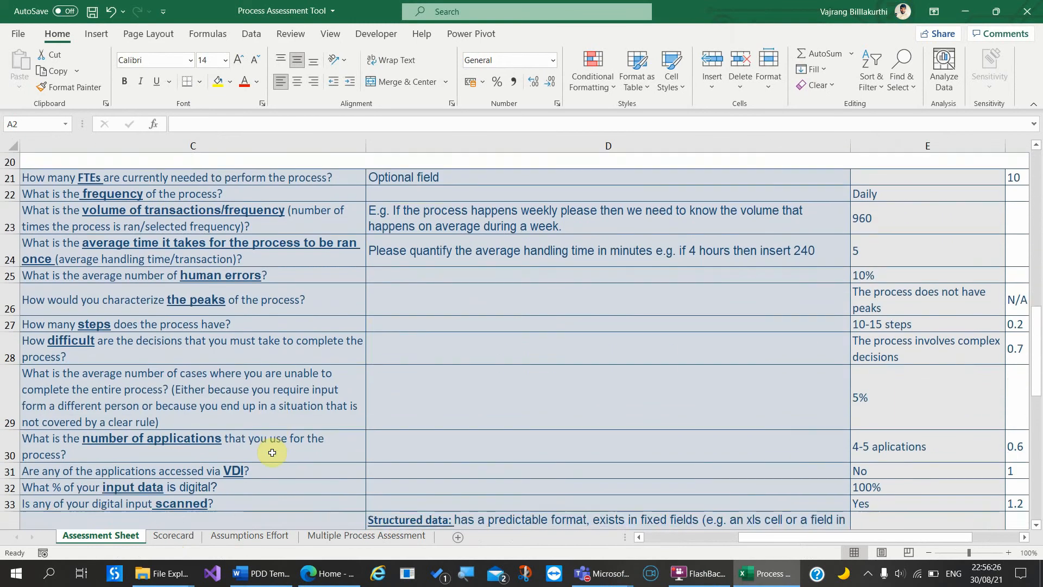
scroll(272, 453, up, 1)
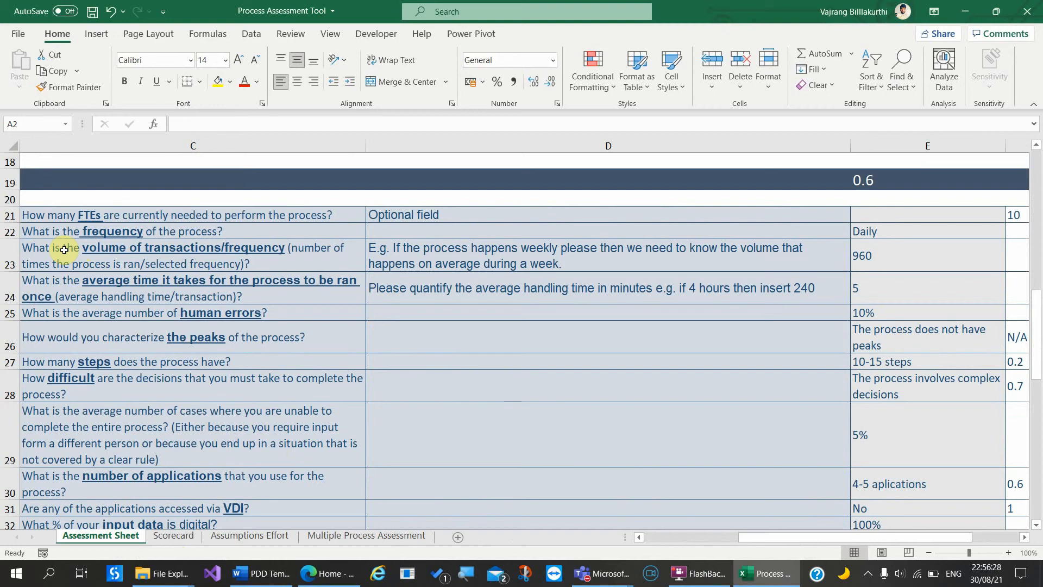
Step: Inspect the Benefits answers, such as frequency and human errors, and their score formulas
click(325, 237)
scroll(728, 318, right, 10)
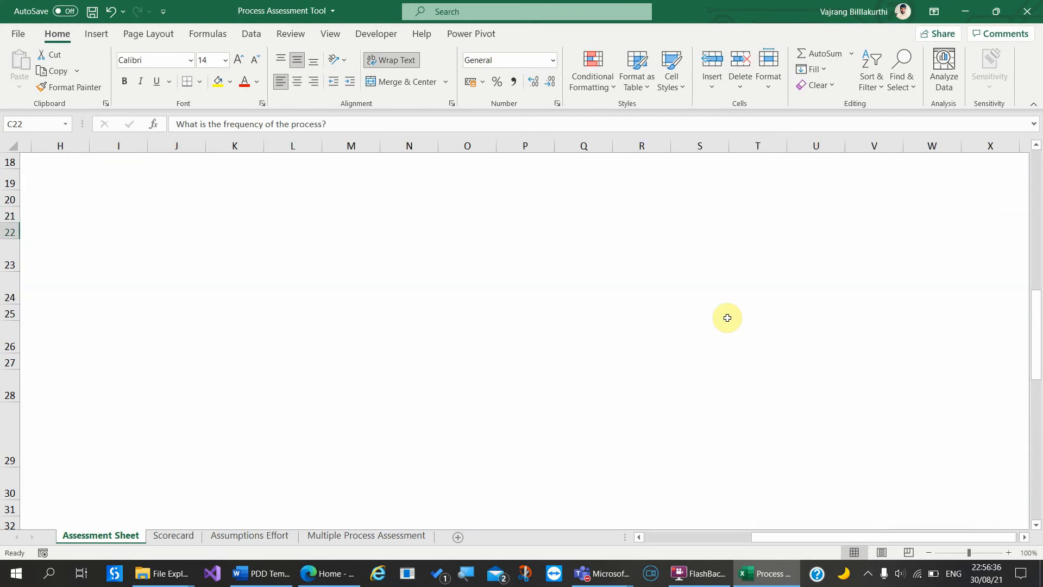
scroll(727, 318, left, 15)
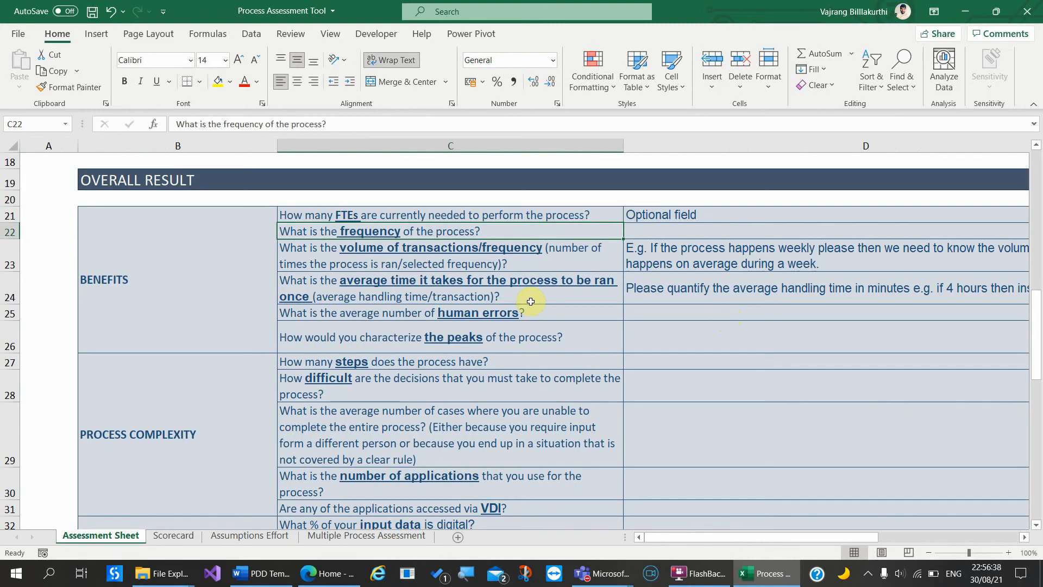
ctrl+scroll(530, 302, down, 1)
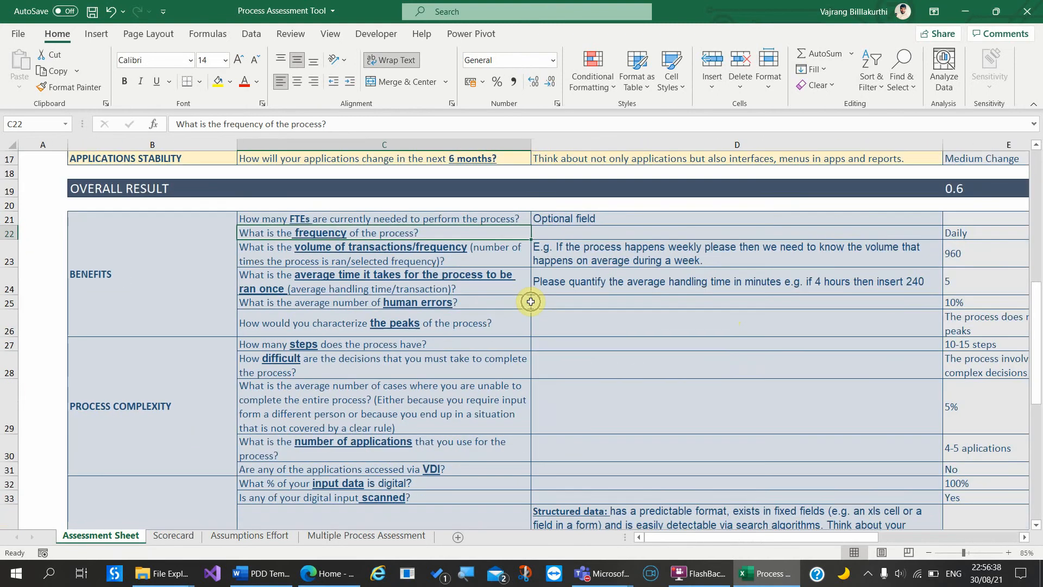
click(982, 304)
key(Right)
key(Right)
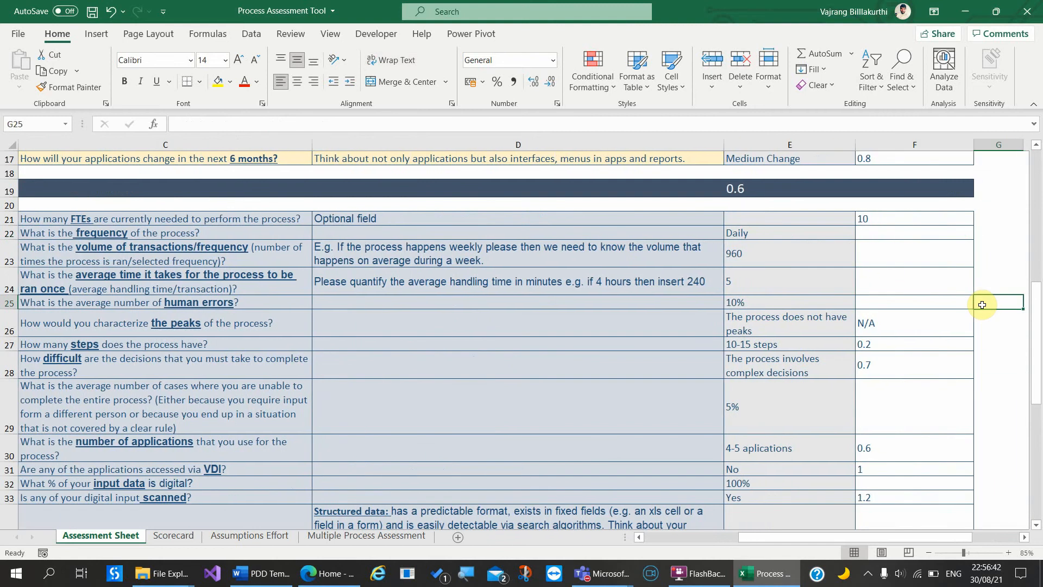
key(Up)
key(Left)
key(Left)
key(Down)
key(Right)
key(Down)
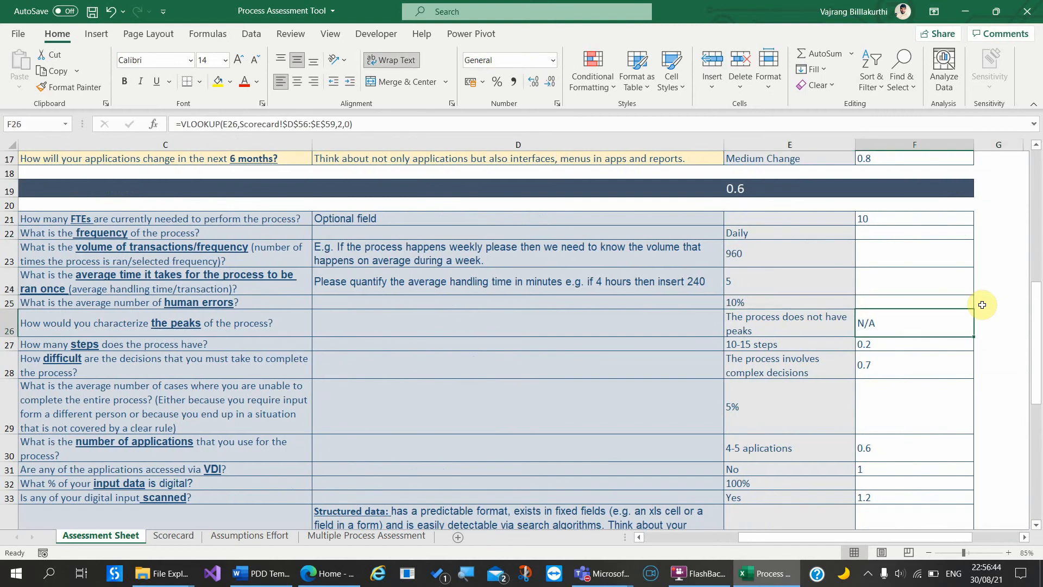
key(Down)
Step: Review the VDI score, the High Benefit result formula and the Ease Of Implementation row
key(Up)
key(Down)
key(Down)
key(Down)
key(Down)
key(Down)
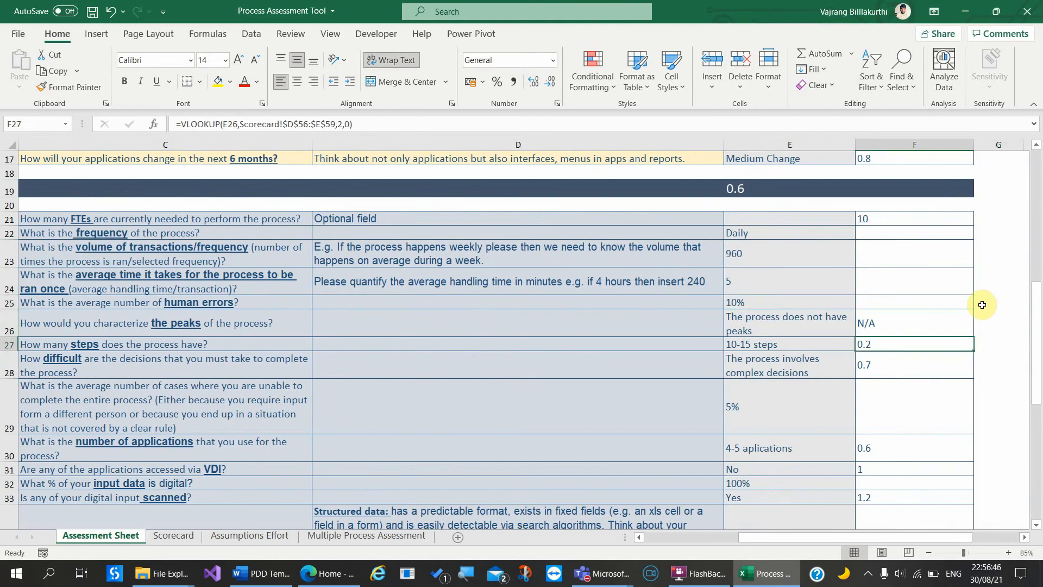
key(Down)
key(Down)
key(Down)
key(Down)
key(Down)
key(Down)
key(Down)
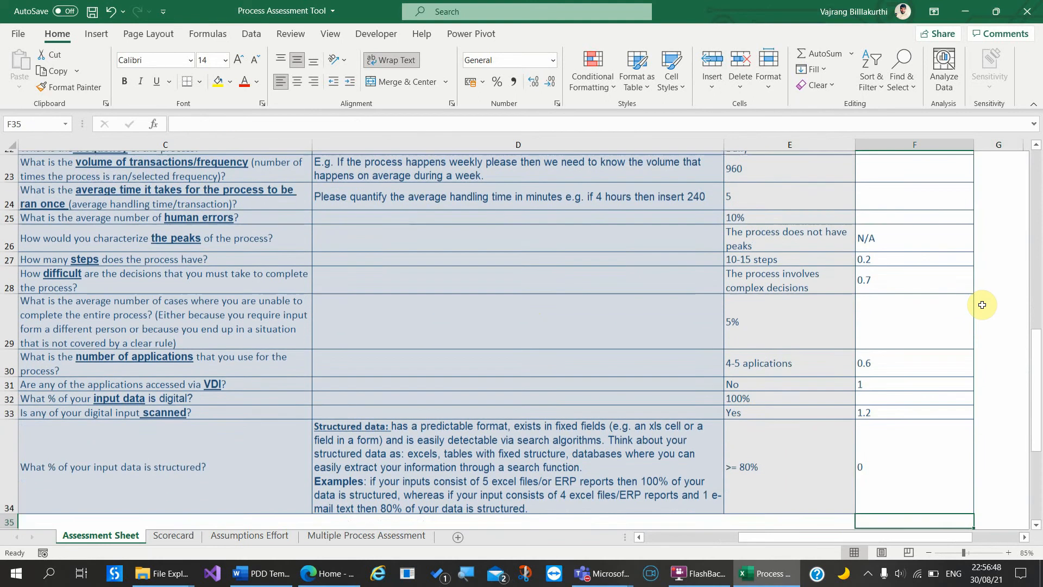
key(Left)
key(Left)
key(Left)
key(Left)
key(Left)
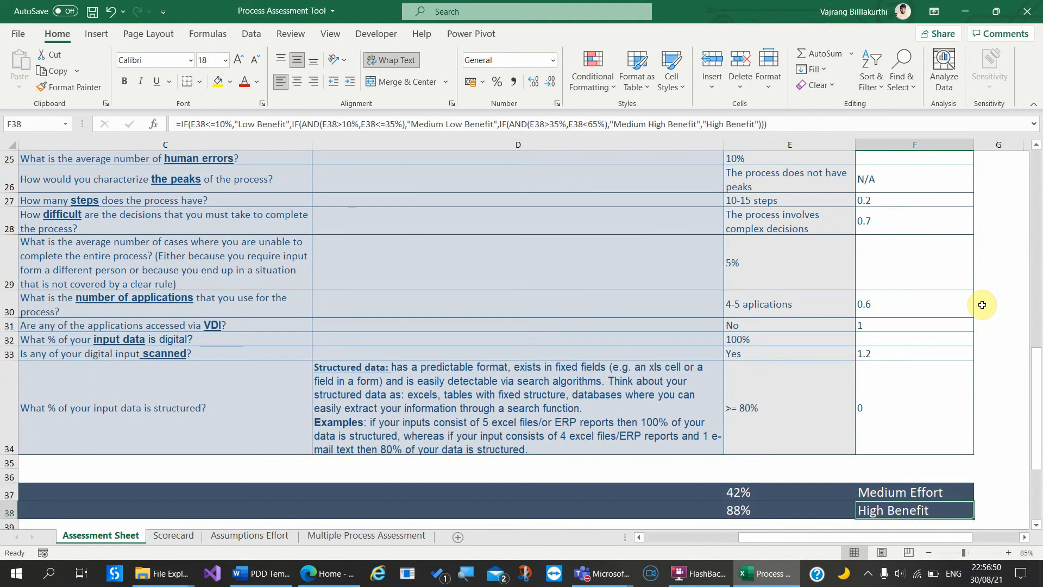
key(Right)
key(Right)
key(Right)
key(Up)
key(Left)
key(Left)
key(Left)
key(Left)
key(Left)
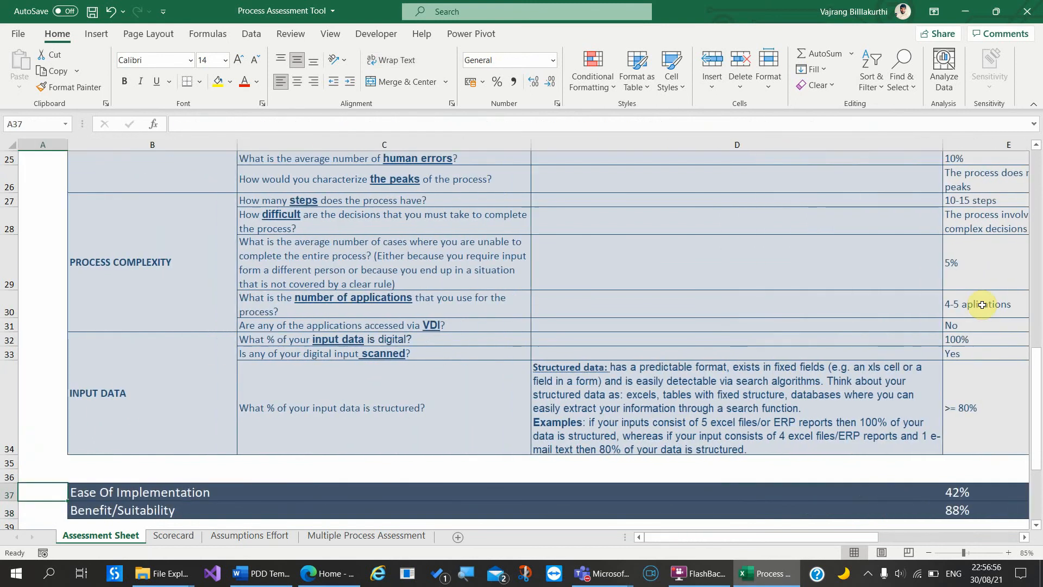
Step: Check the structured-data explanation and Process Complexity questions, reaching the VDI answer 'No'
key(Right)
key(Right)
key(Right)
key(Up)
key(Up)
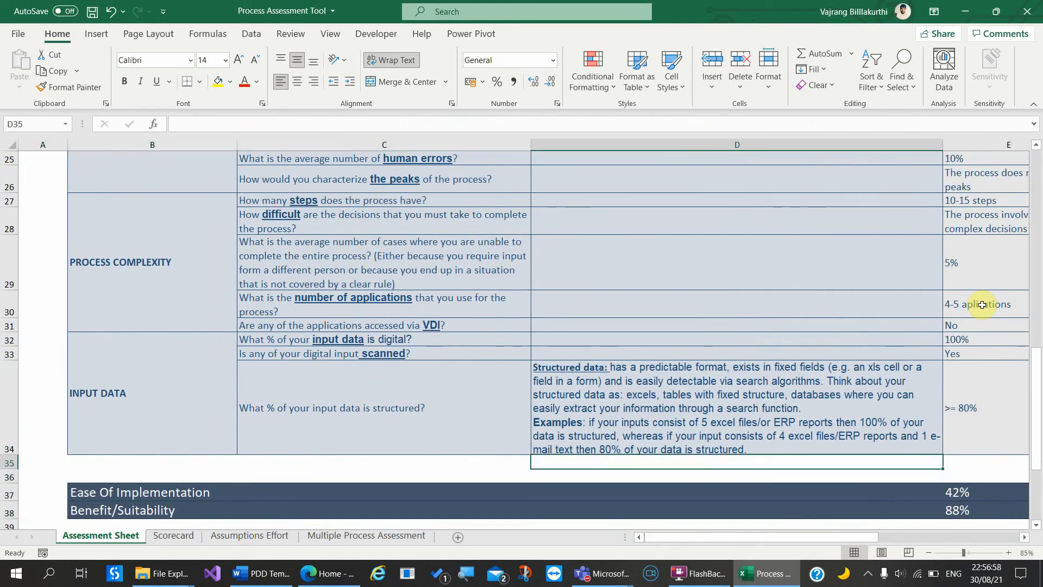
key(Up)
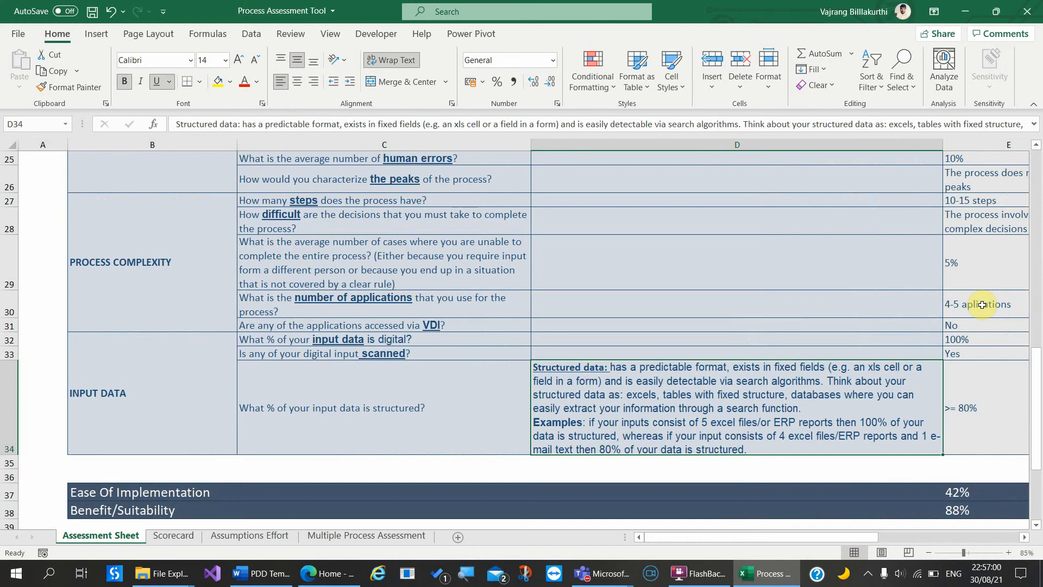
key(Left)
key(Left)
key(Up)
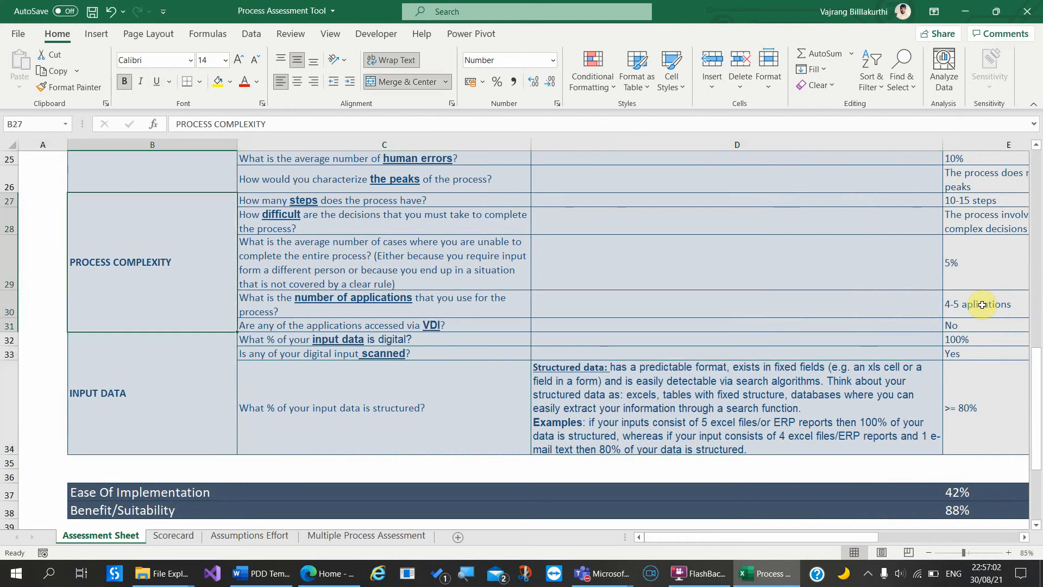
key(Right)
key(Down)
key(Up)
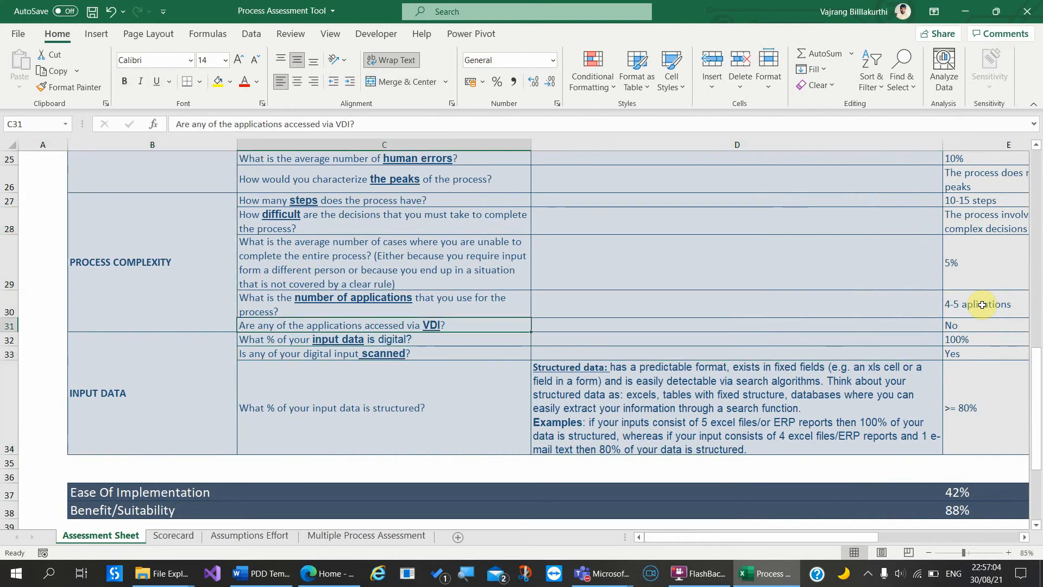
key(Right)
key(Right)
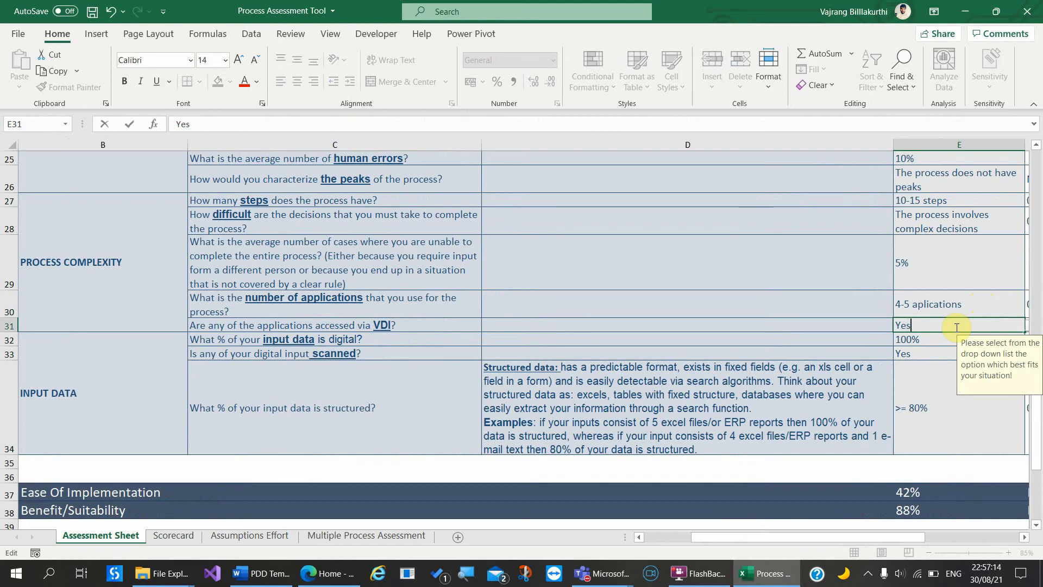
key(Return)
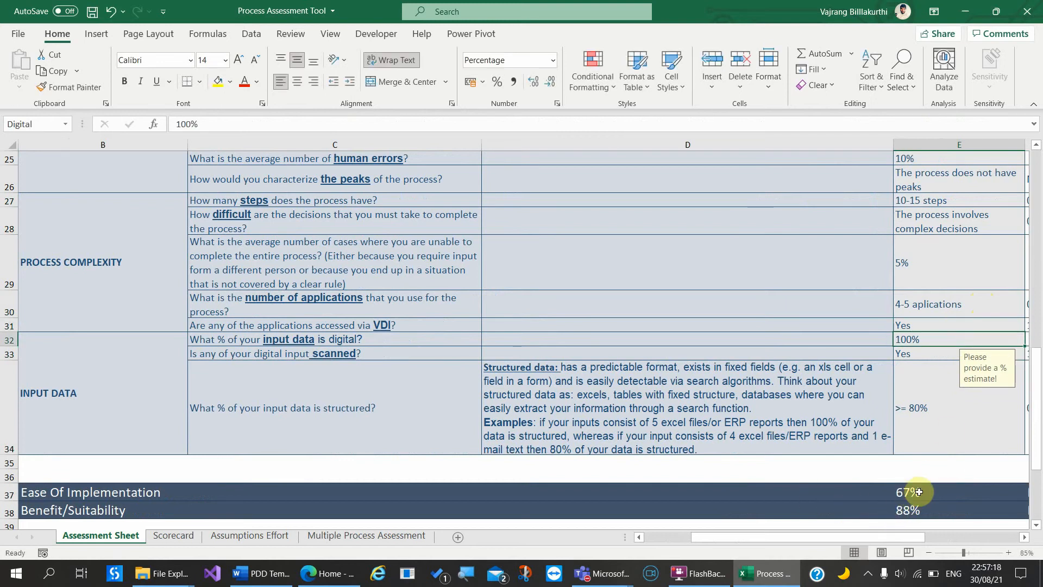
double_click(920, 326)
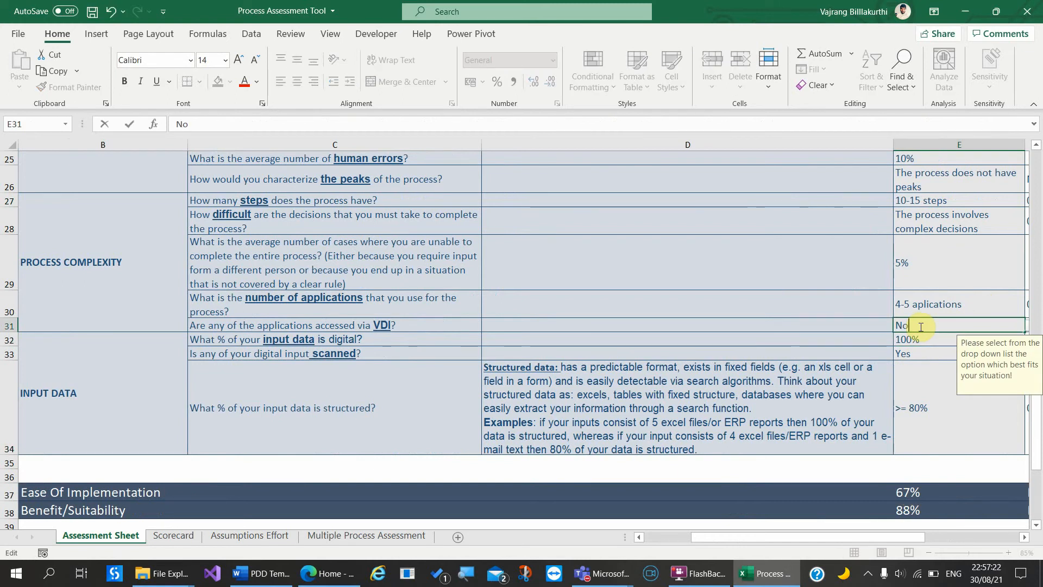
text(No)
key(Return)
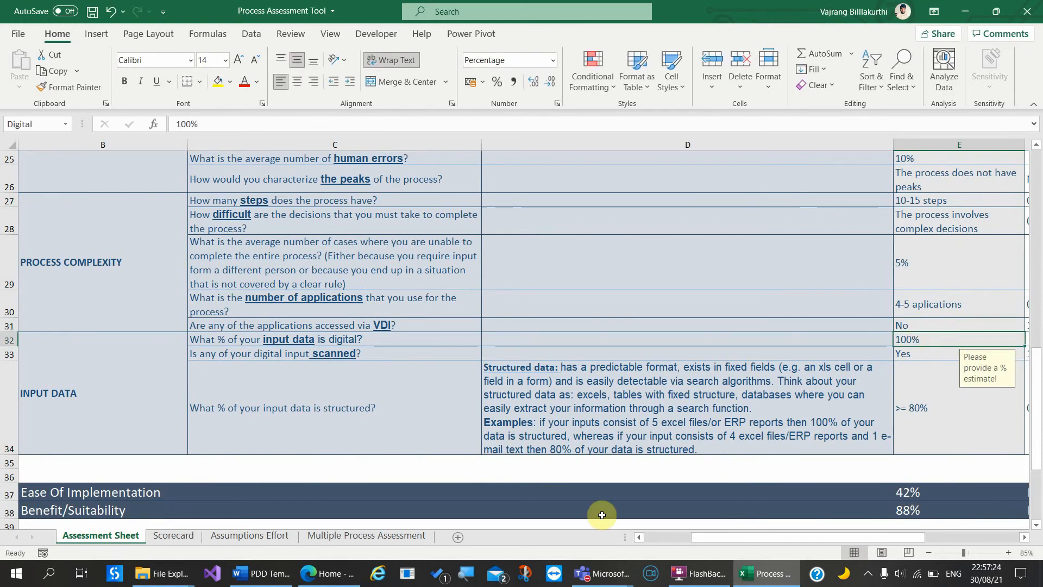
scroll(700, 499, right, 6)
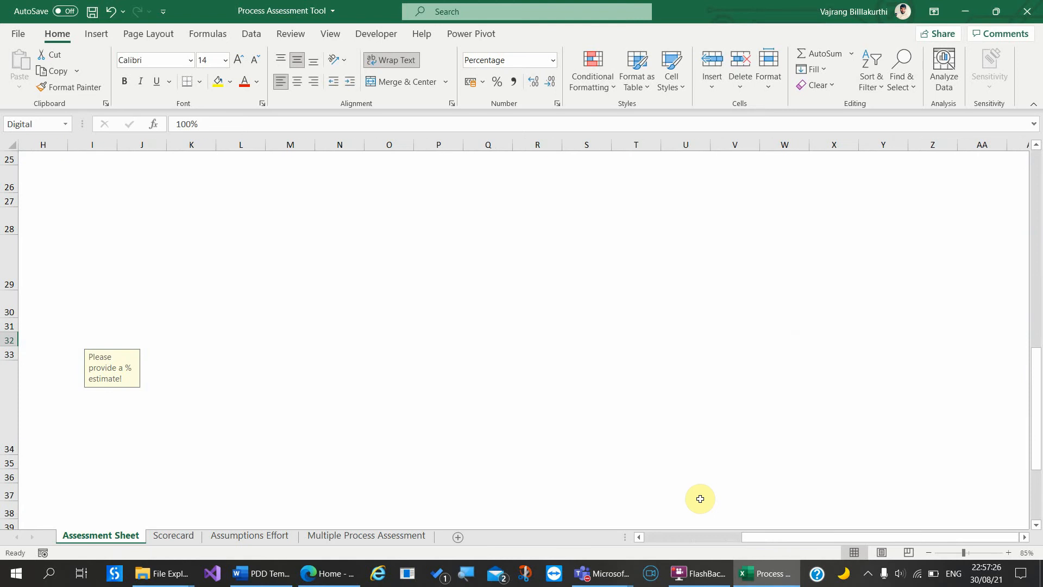
scroll(700, 499, left, 6)
scroll(700, 499, right, 1)
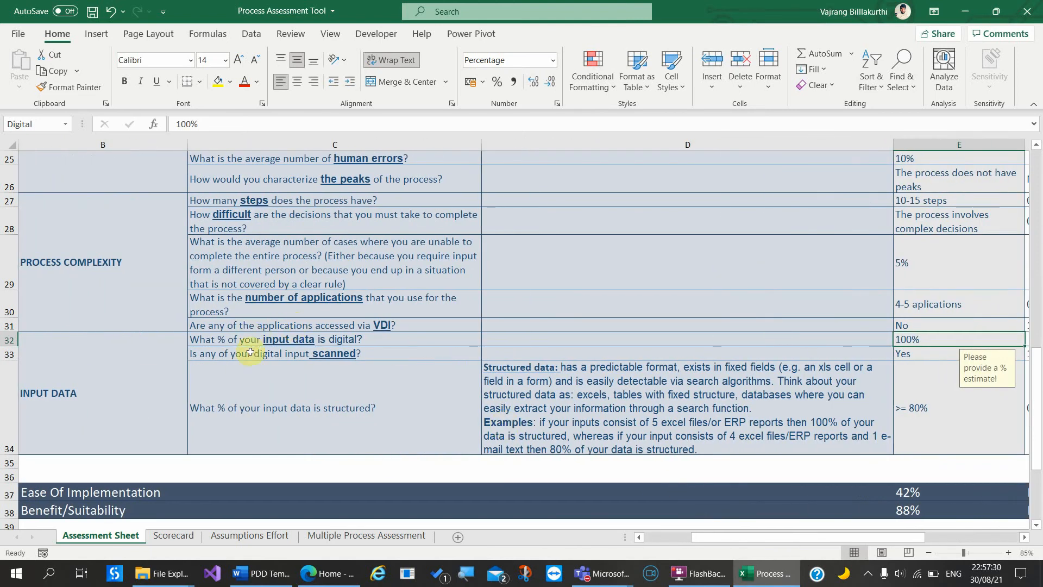
drag(705, 541, 782, 541)
drag(742, 538, 730, 538)
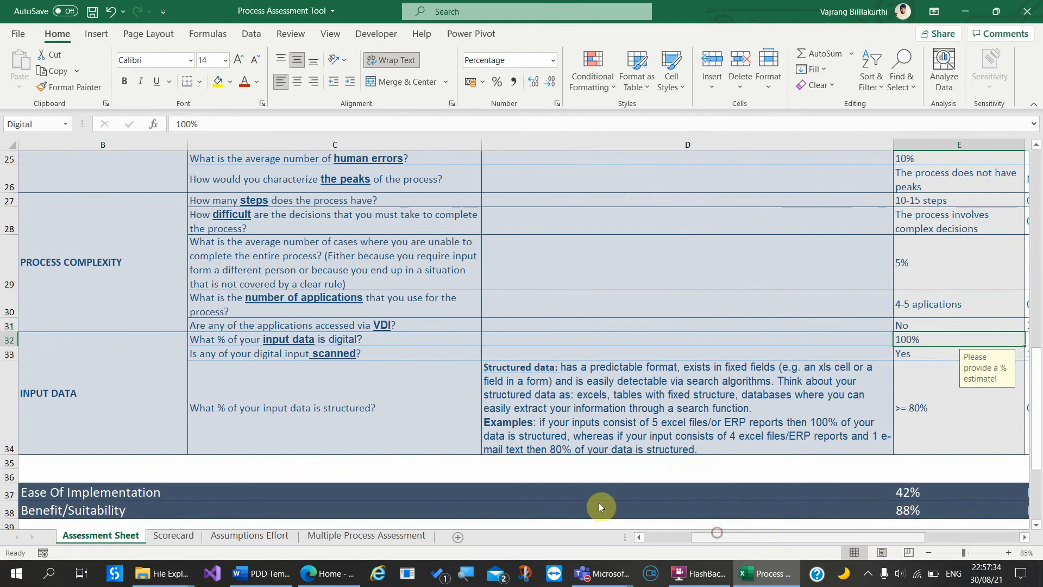
Step: View the Scorecard sheet of the Process Assessment Tool workbook
click(174, 537)
ctrl+scroll(336, 443, up, 1)
scroll(336, 447, down, 2)
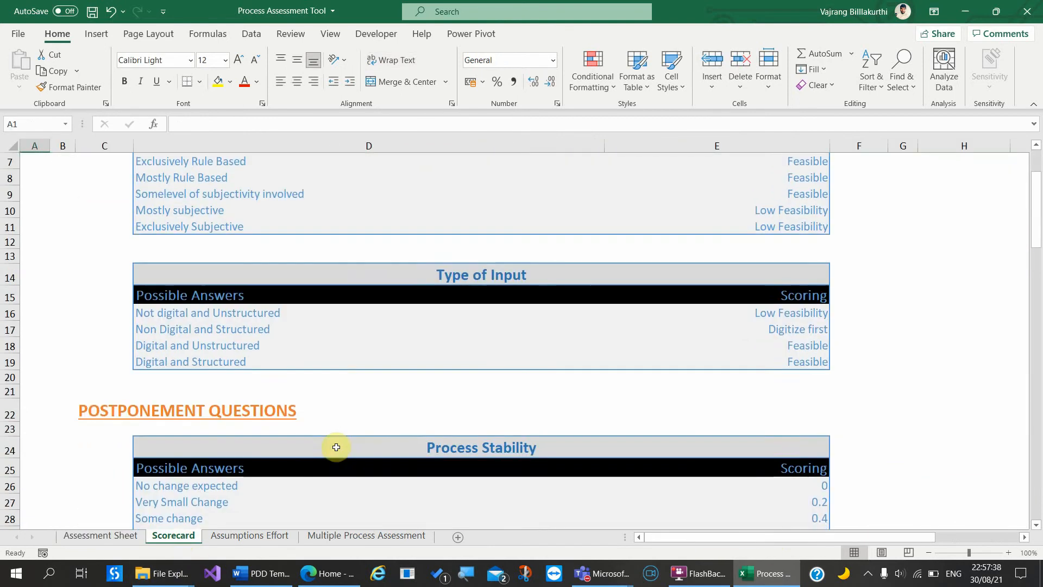
scroll(336, 446, down, 6)
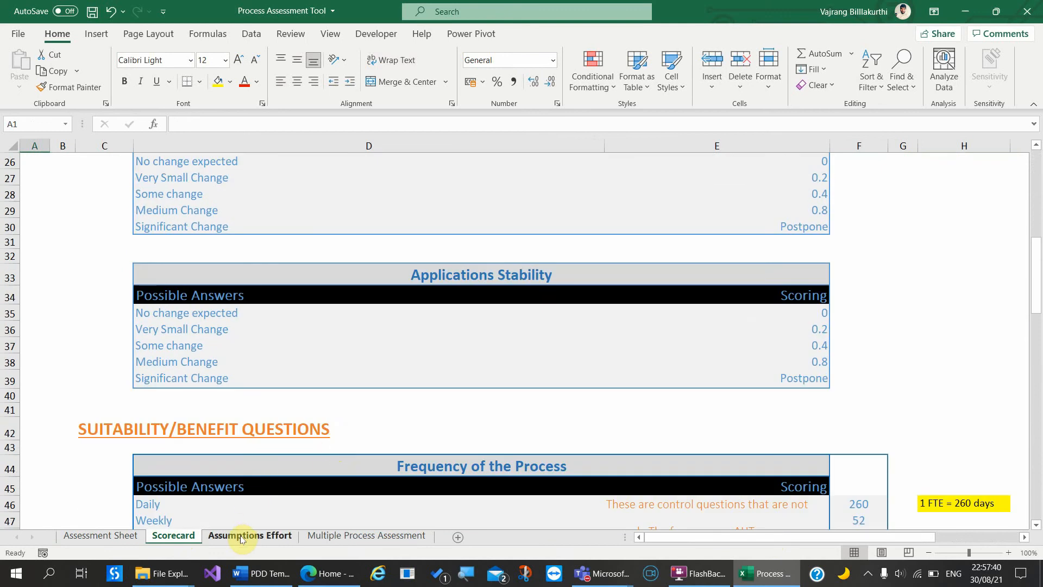
Step: View the Assumptions Effort and Multiple Process Assessment sheets, then close Excel without saving
click(242, 537)
click(328, 538)
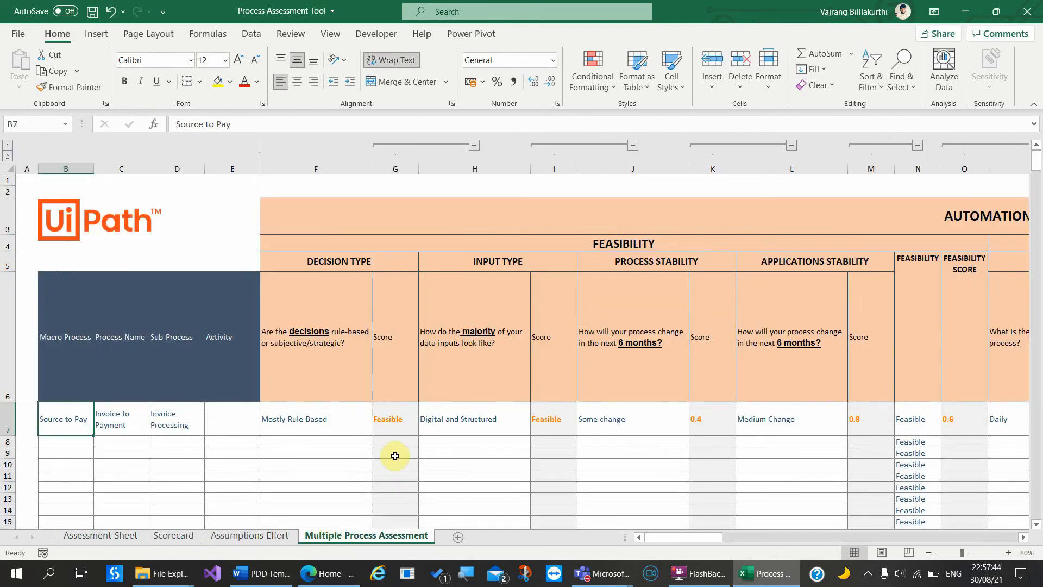
click(1023, 10)
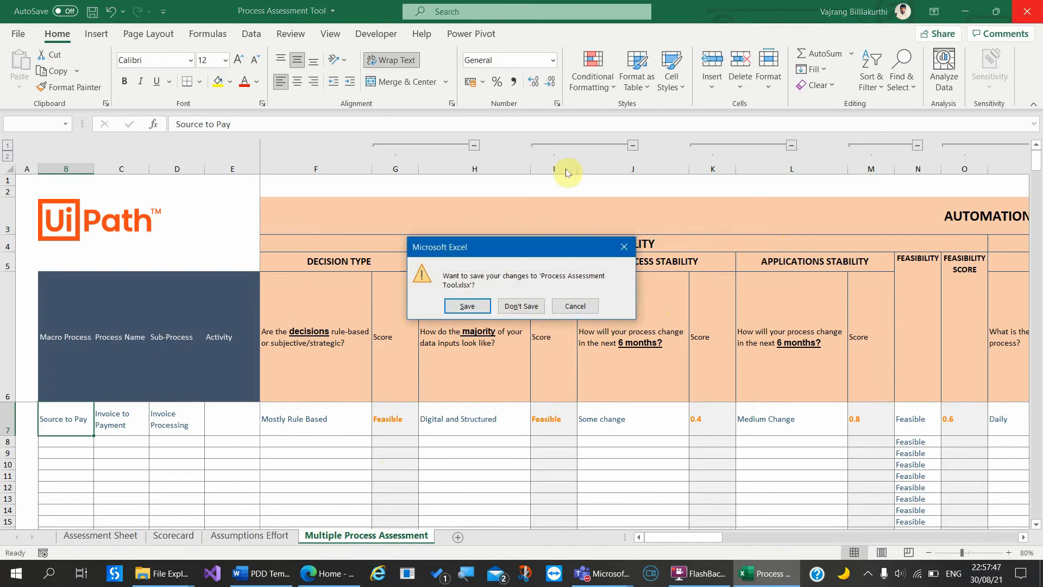
click(518, 307)
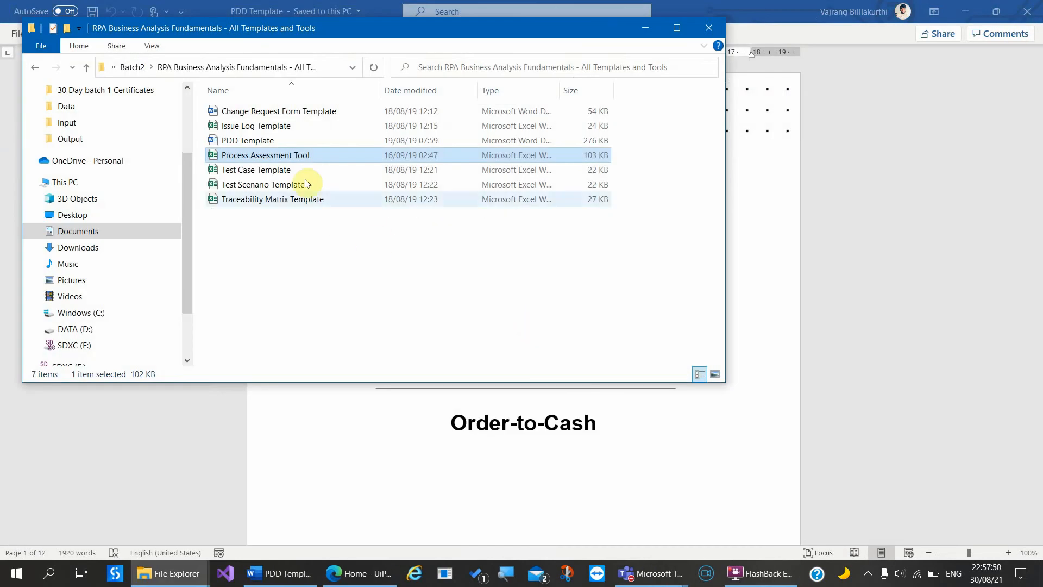
Step: In the PDD Template, review the Document History and Document Approval Flow tables and roles
click(326, 452)
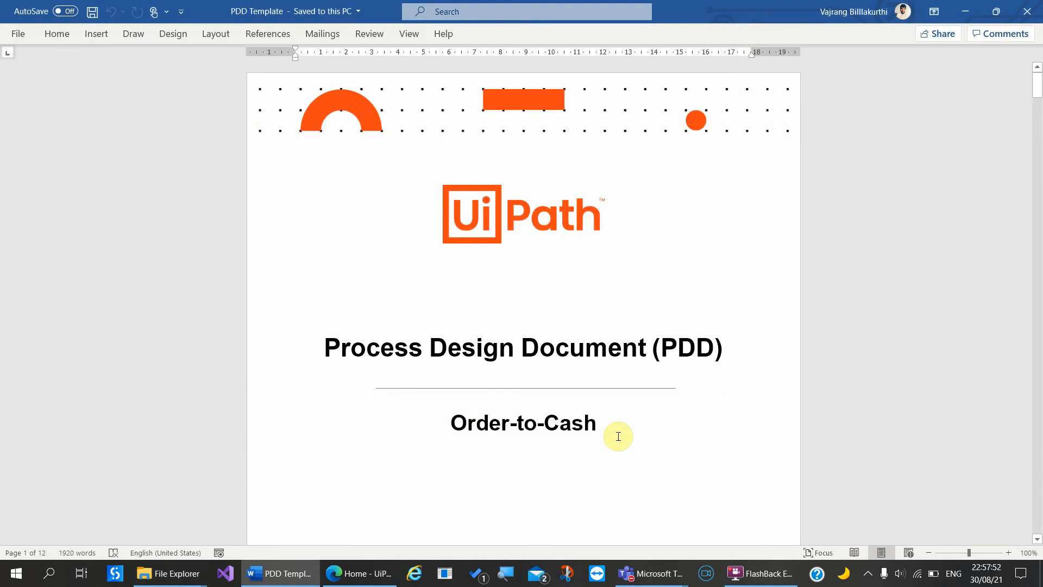
scroll(619, 437, down, 15)
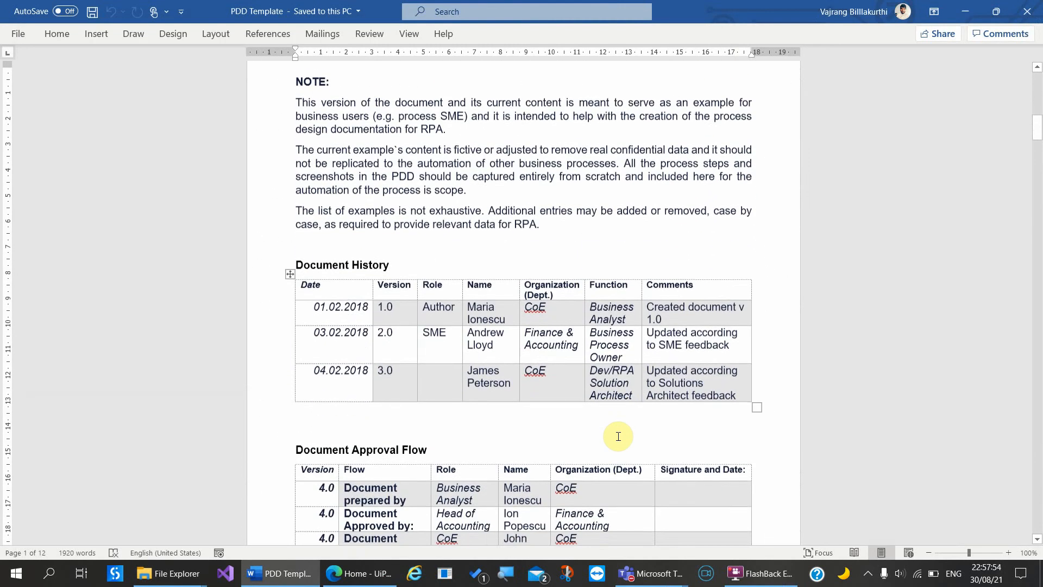
scroll(618, 437, down, 1)
drag(341, 299, 663, 389)
scroll(580, 454, down, 4)
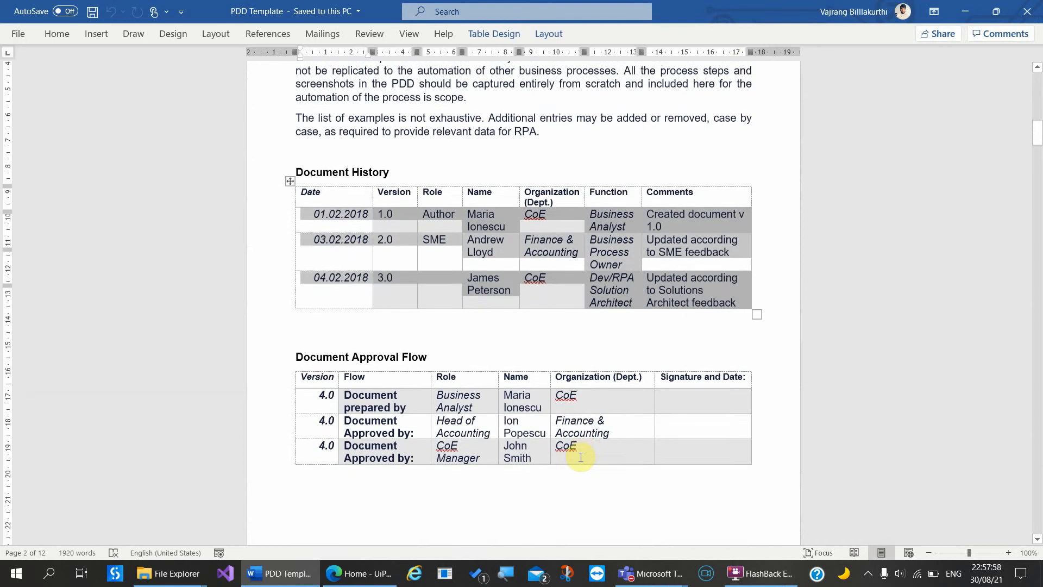
drag(417, 414, 500, 466)
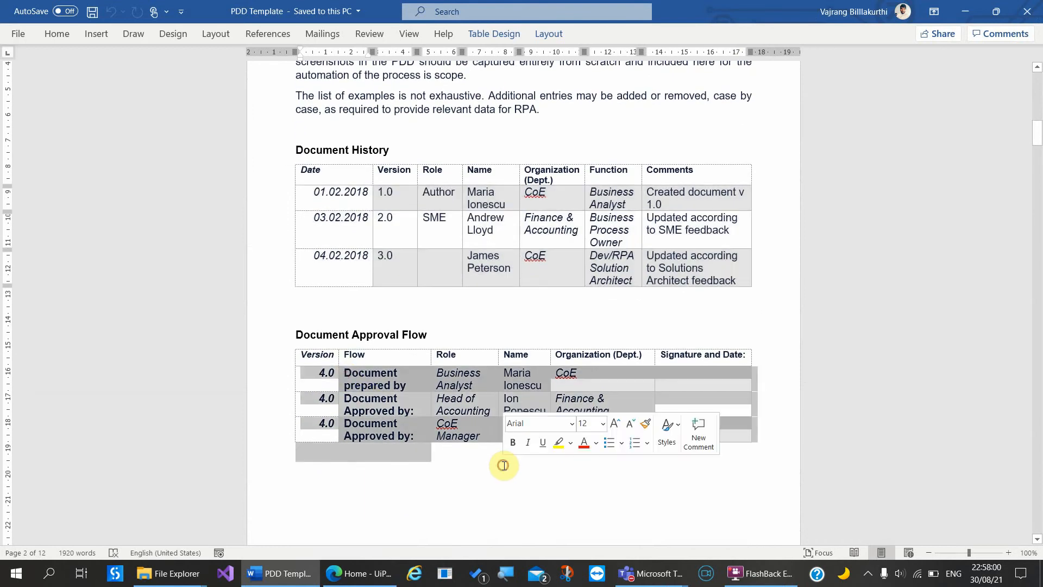
click(393, 368)
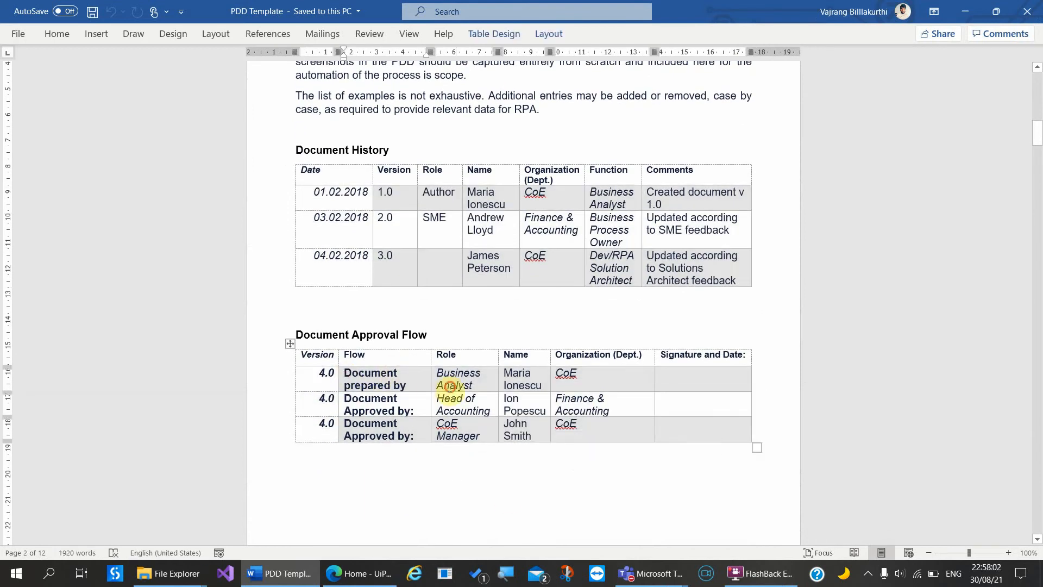
drag(444, 385, 487, 430)
click(394, 399)
Step: Scroll through the Table of Contents and Key Contacts sections
scroll(470, 457, down, 4)
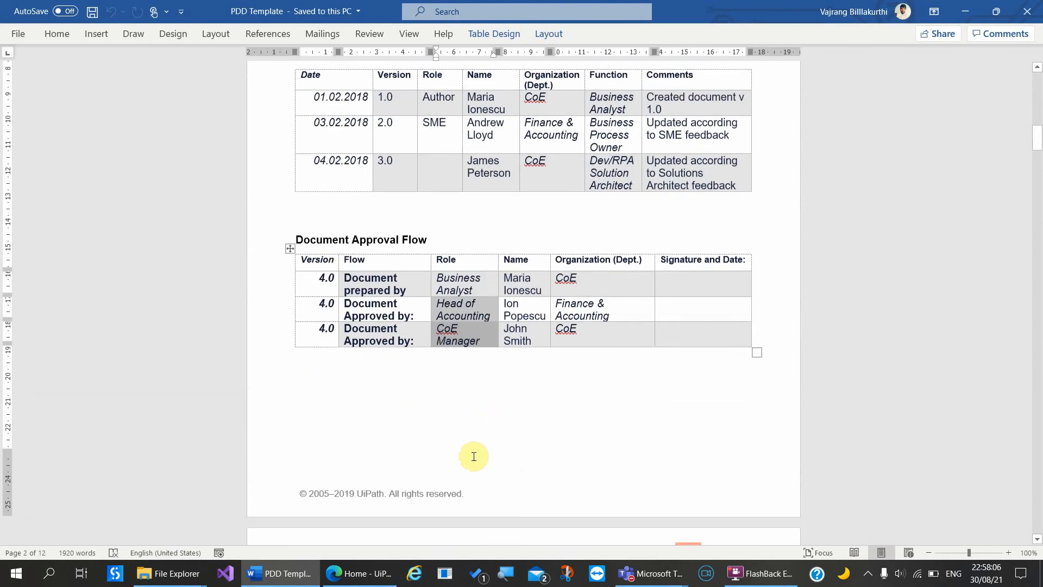
scroll(474, 456, down, 10)
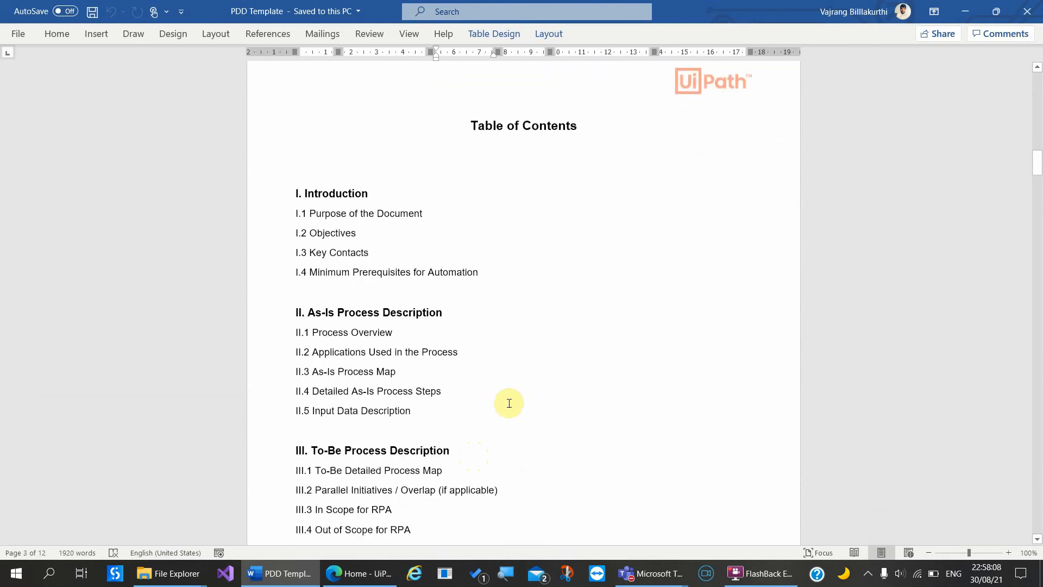
click(509, 402)
scroll(509, 402, down, 15)
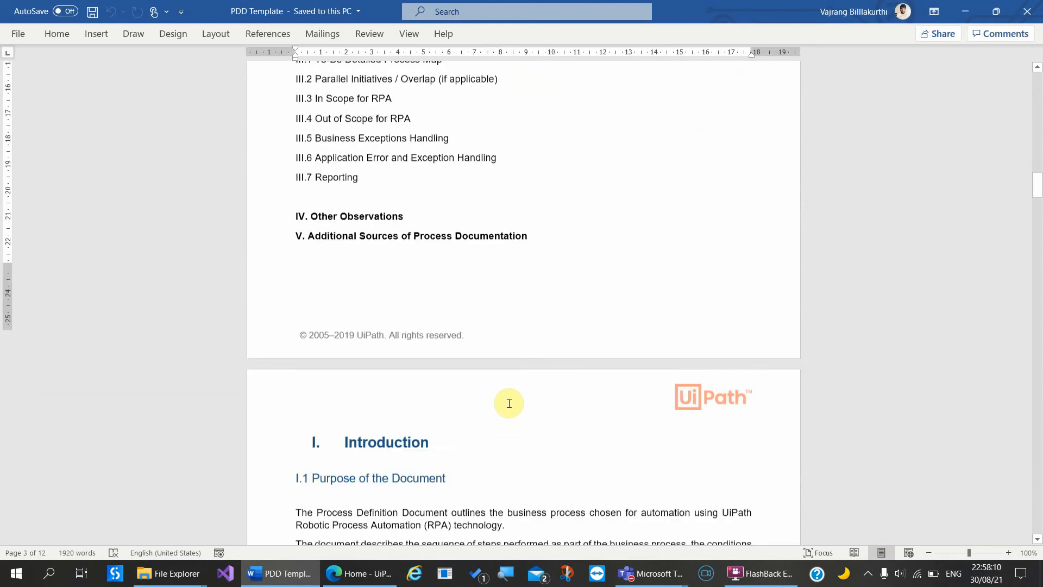
scroll(509, 402, down, 20)
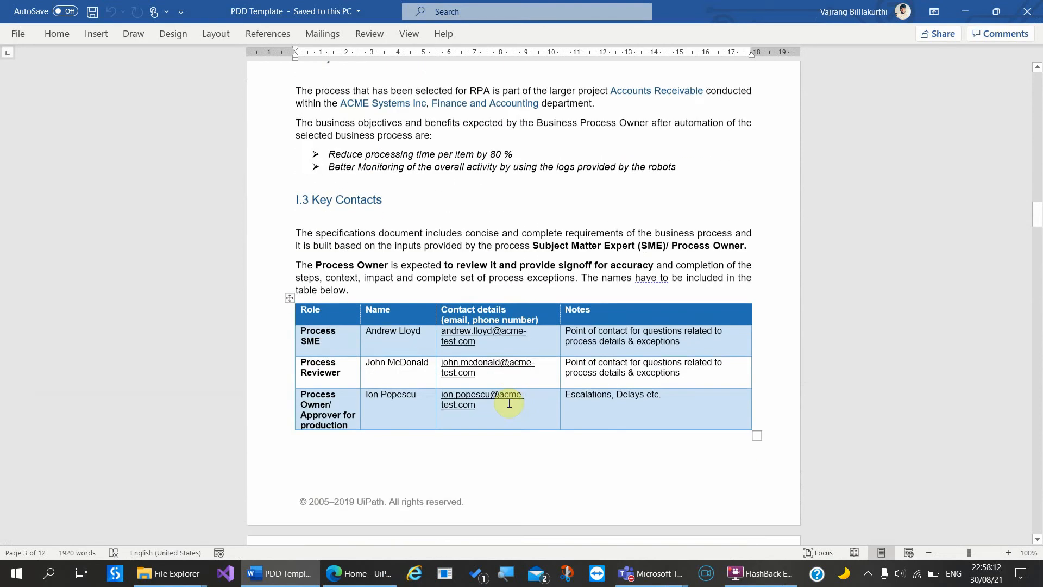
scroll(509, 403, down, 6)
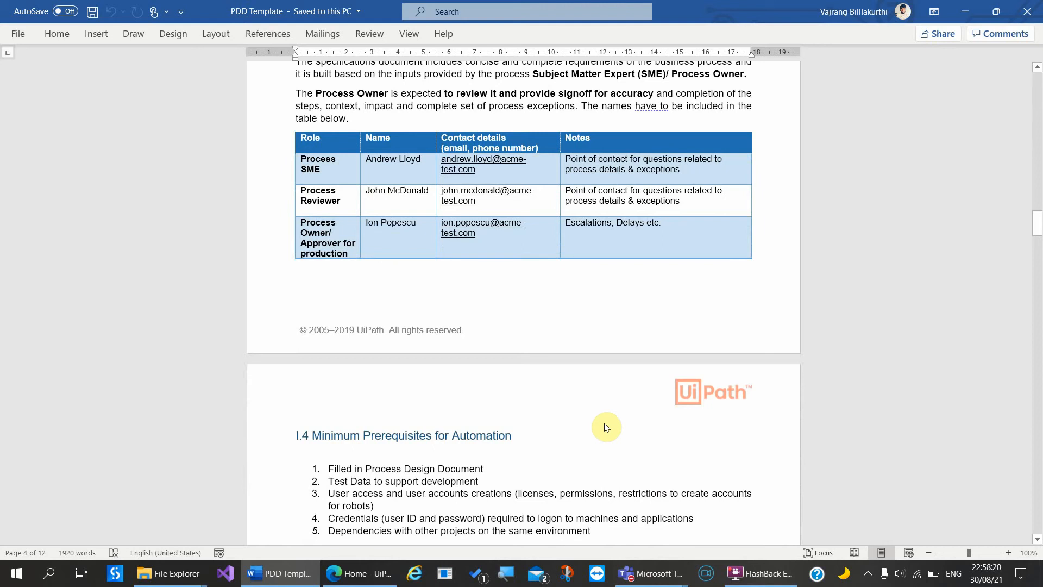
mouse_move(660, 584)
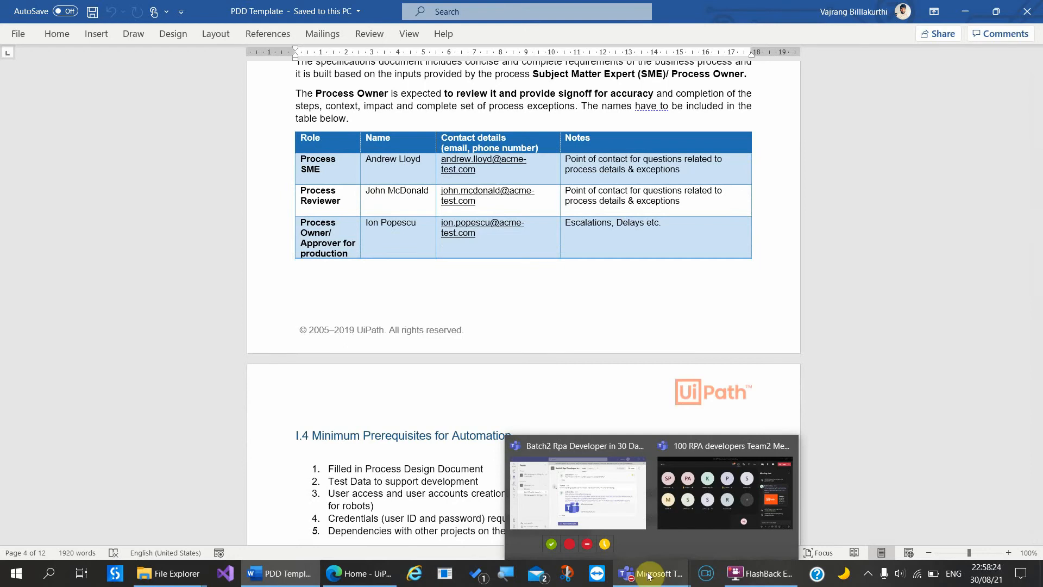
mouse_move(586, 517)
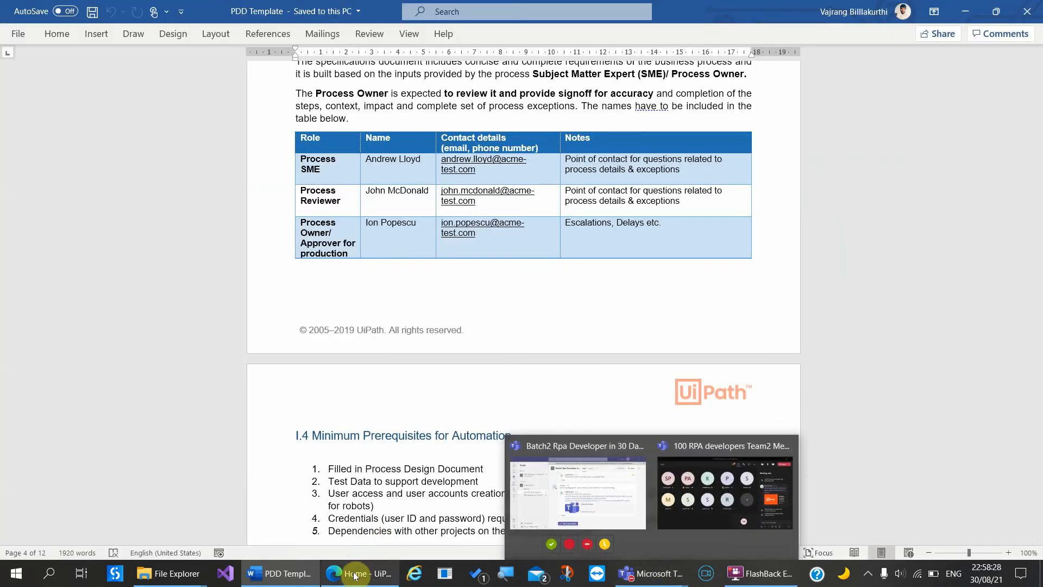
Step: Open a new Edge tab and load github.com
click(359, 573)
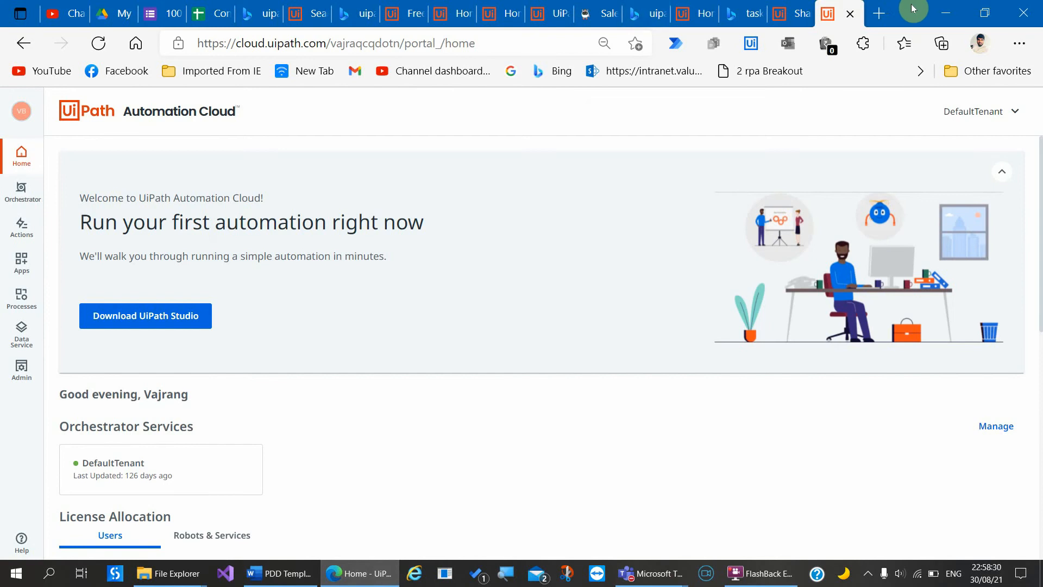
click(884, 14)
click(551, 34)
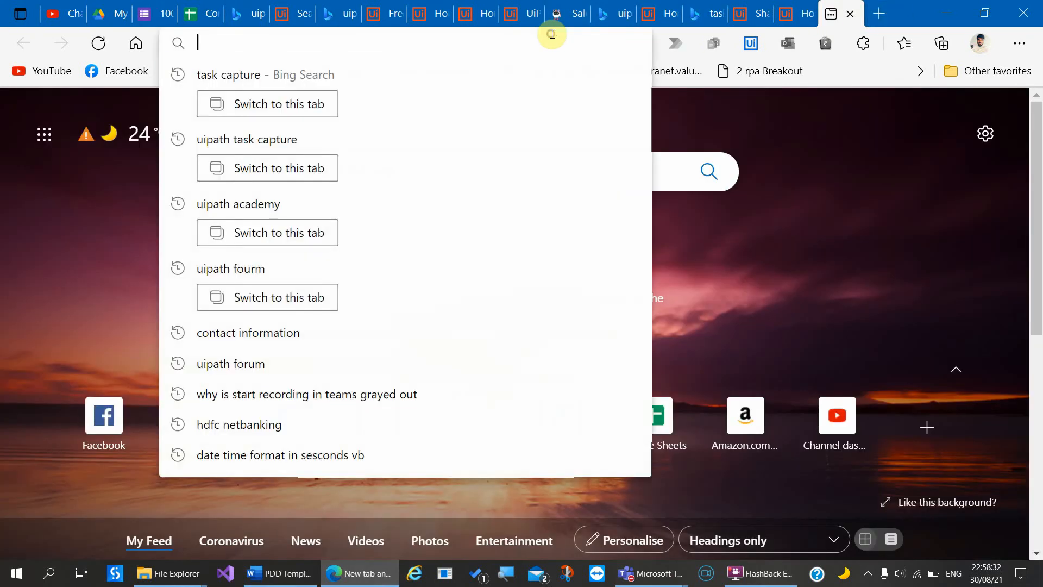
text(github)
key(Return)
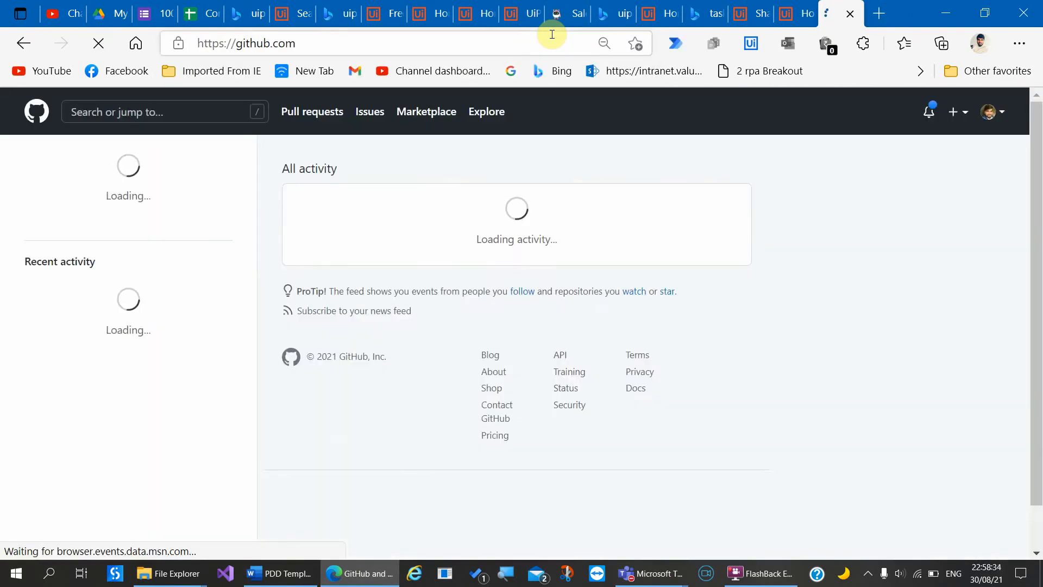
Step: Open the RPA-Developer-in-30-Days repository and scroll through its contents
click(132, 233)
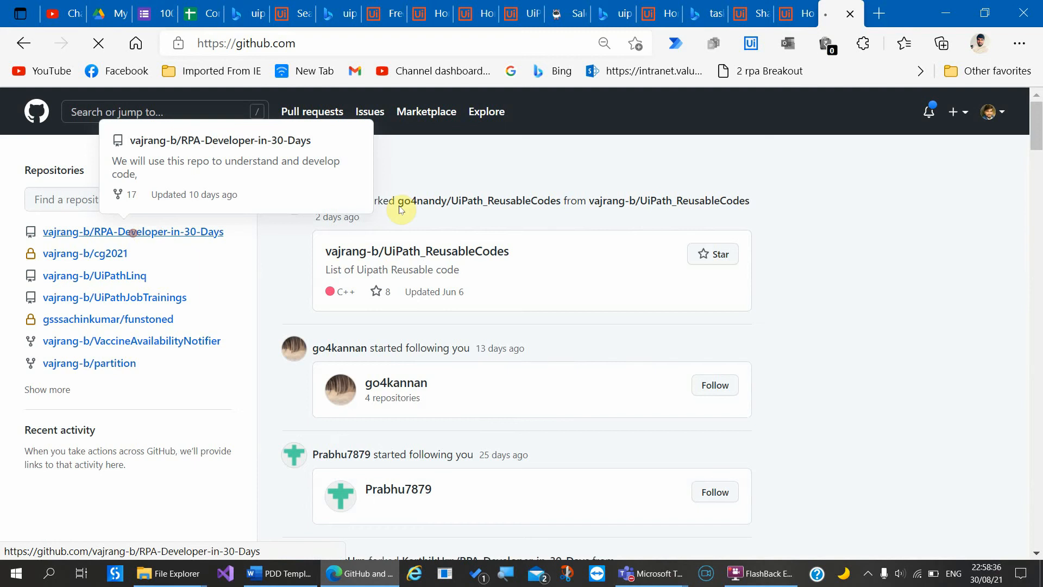
scroll(361, 414, down, 7)
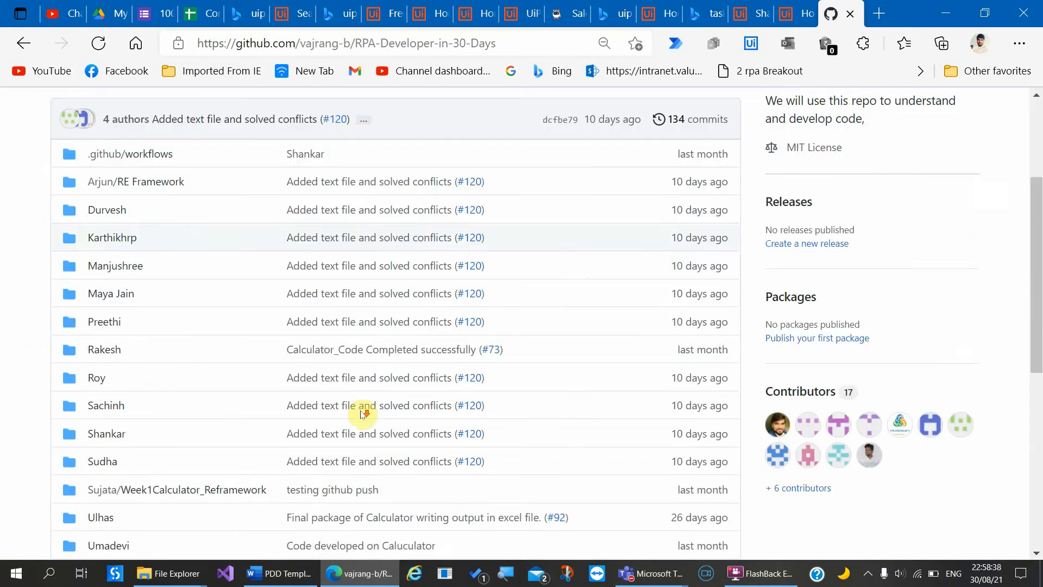
scroll(361, 414, down, 4)
scroll(361, 414, up, 9)
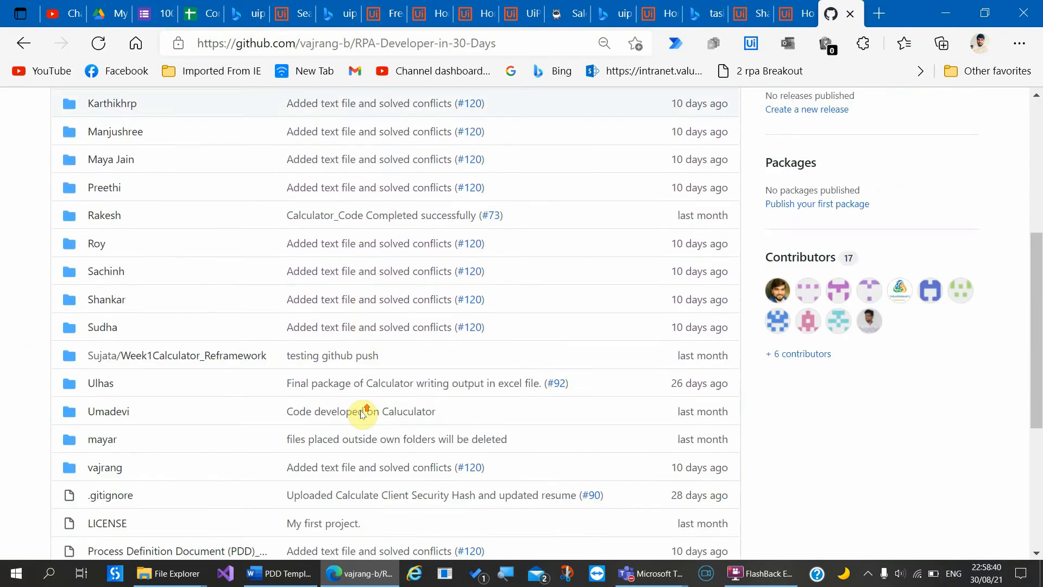
scroll(363, 414, up, 2)
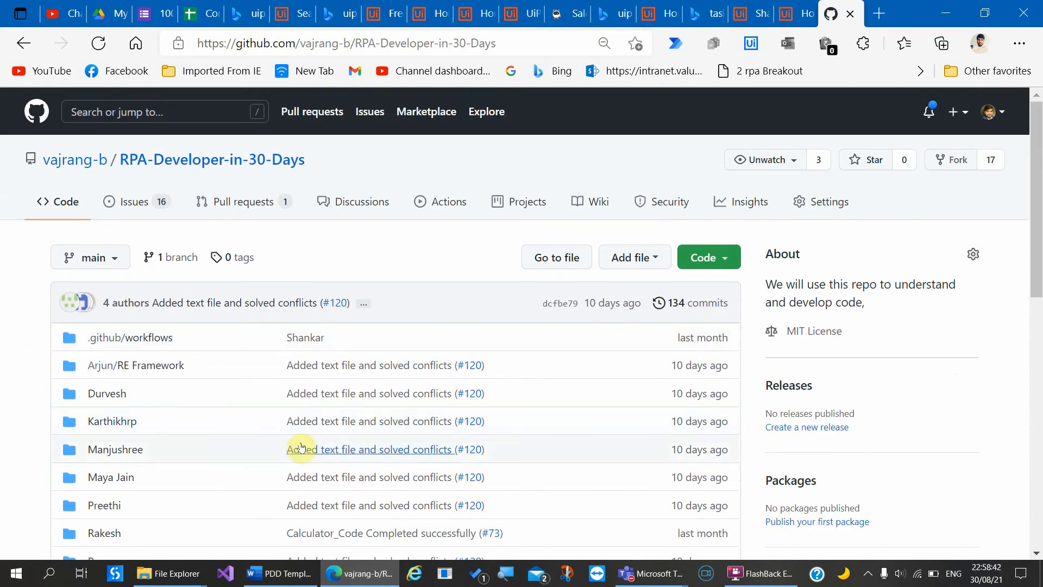
scroll(298, 447, down, 5)
scroll(302, 448, down, 5)
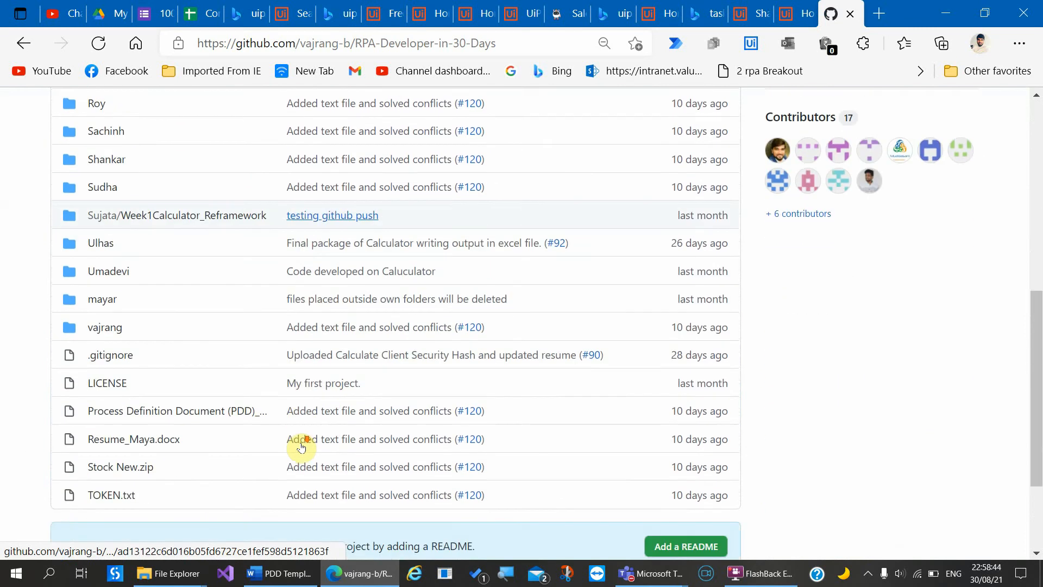
scroll(301, 447, up, 7)
scroll(288, 432, up, 4)
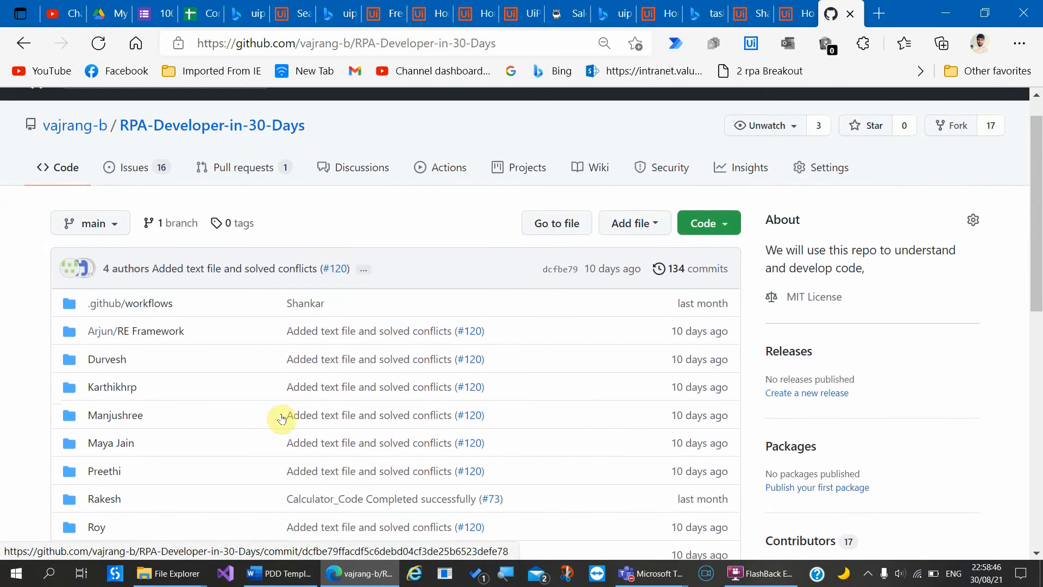
scroll(204, 320, down, 4)
scroll(201, 319, down, 1)
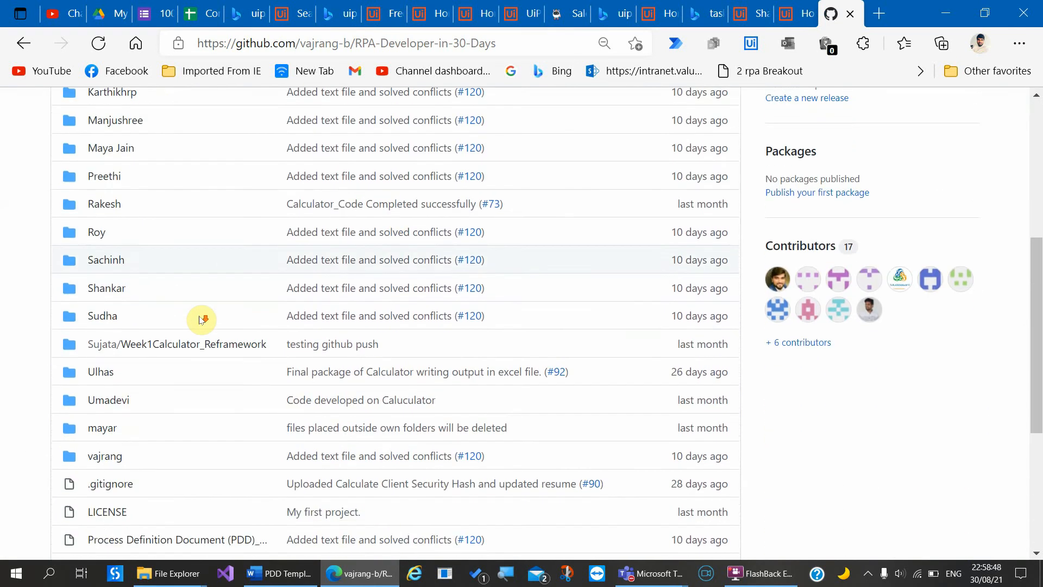
Step: Browse a member's SampleResumes folder, return to the repository root and select its web address
click(101, 452)
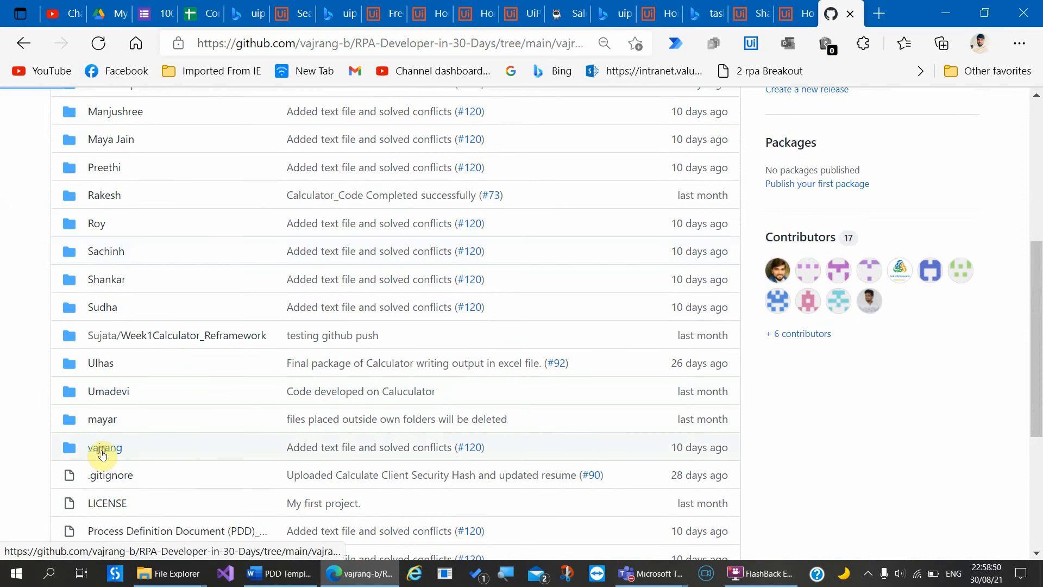
scroll(281, 431, down, 2)
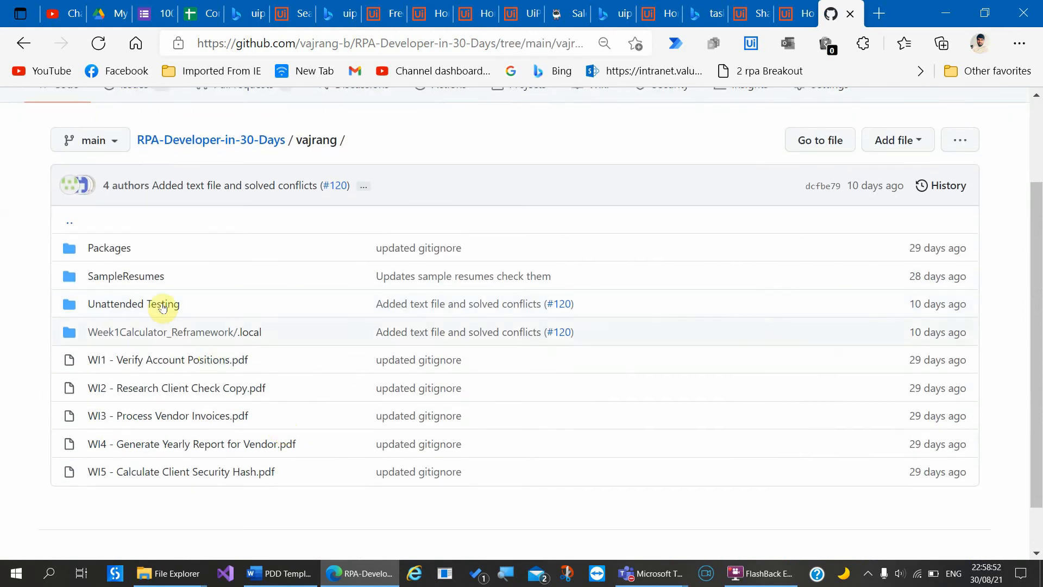
click(139, 278)
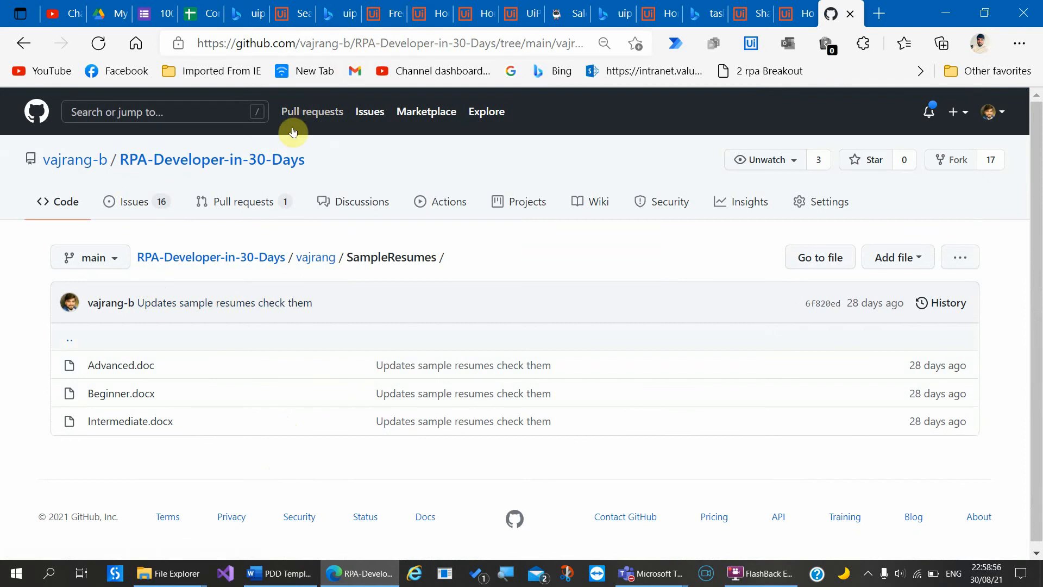
click(259, 154)
click(508, 49)
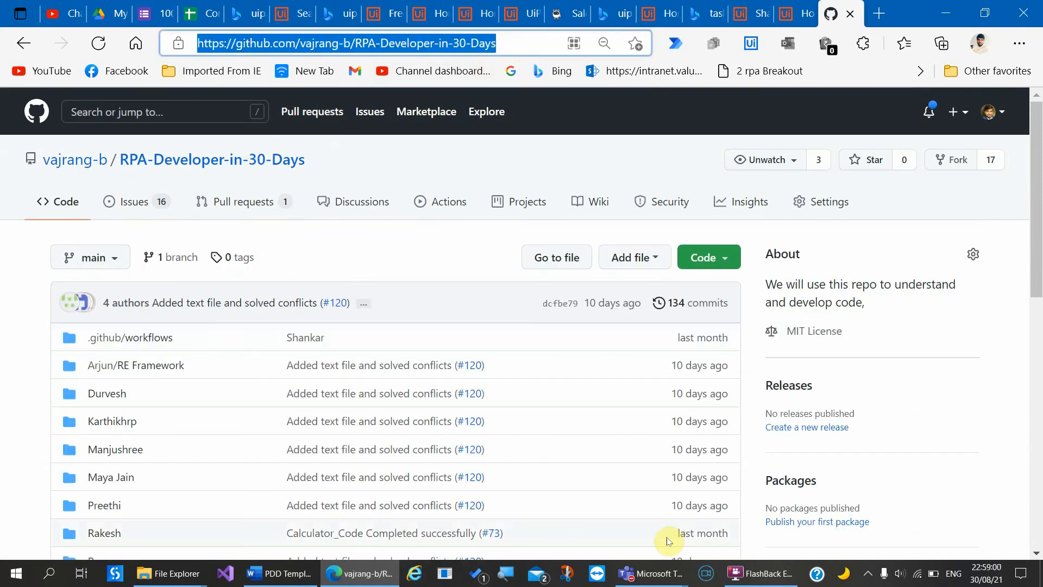
click(650, 573)
click(762, 504)
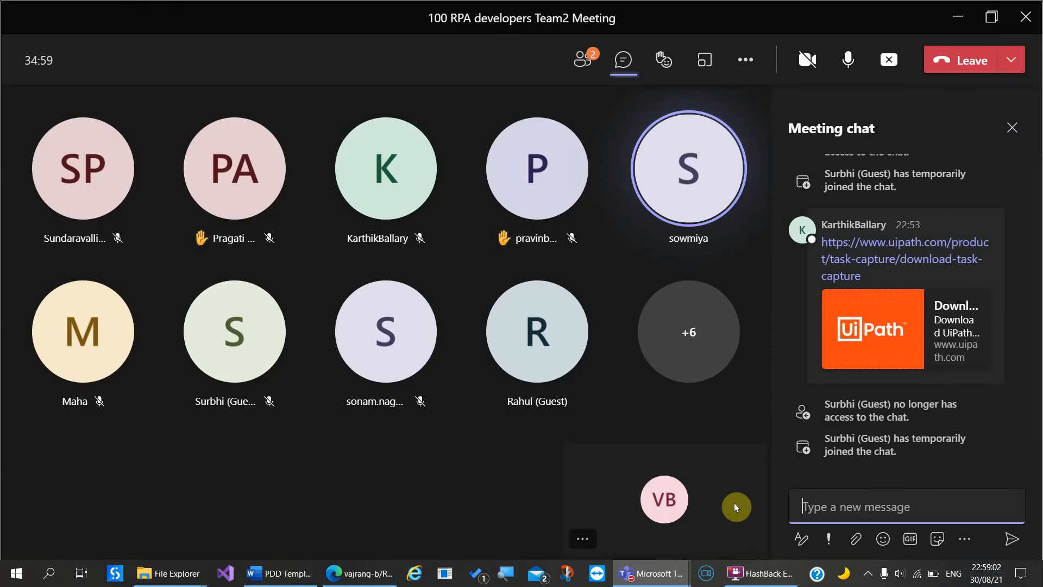
Step: Post the RPA-Developer-in-30-Days GitHub link in the meeting chat and return to the PDD Template
text(vajrang-b/RPA-Developer-in-30-Days: We will use this repo to understand and develop code, (github.com))
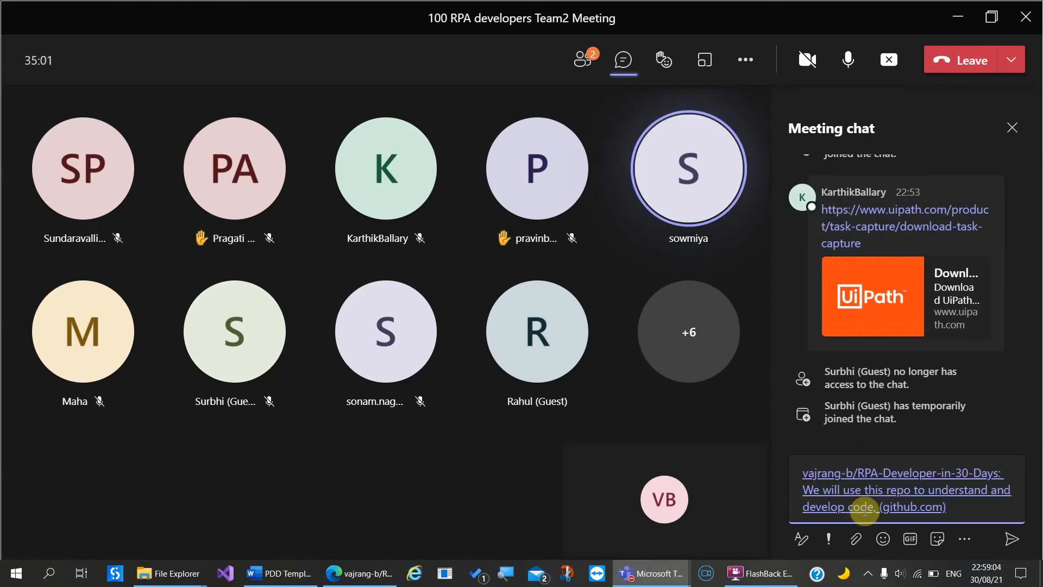
key(Return)
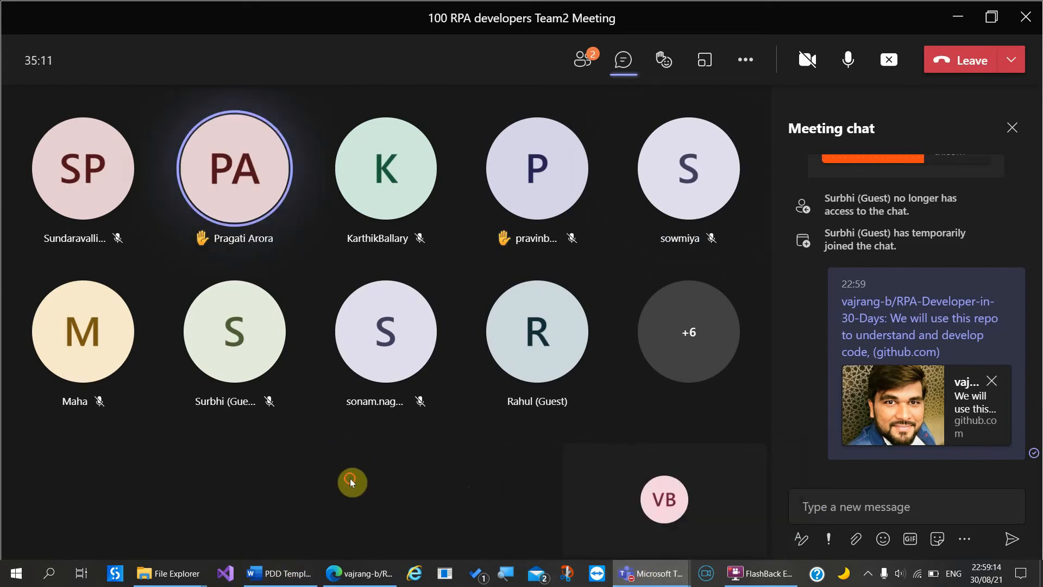
click(266, 575)
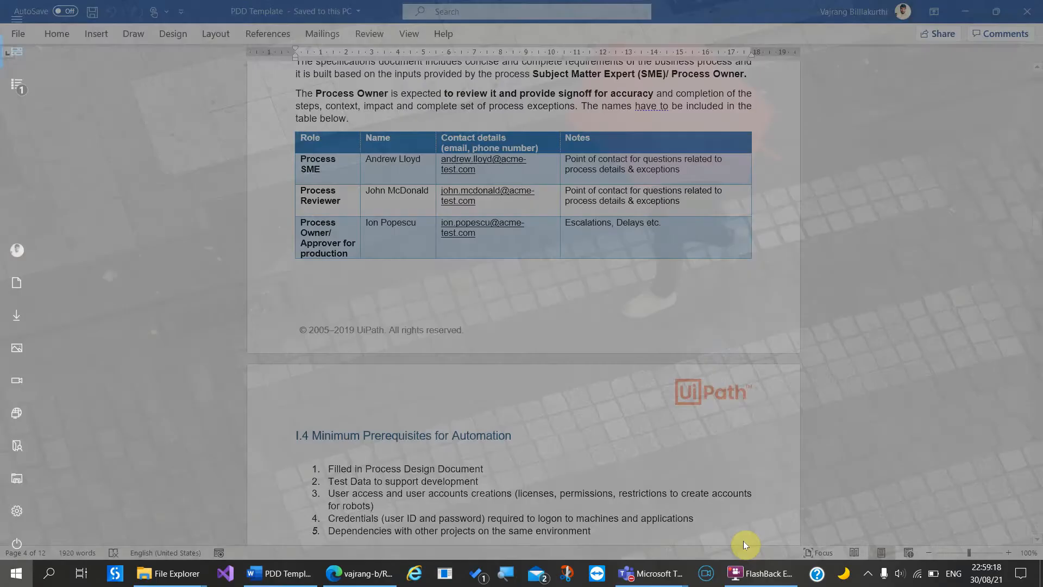
Step: Launch UiPath Task Capture from the Windows Start menu search
key(super)
text(uipa)
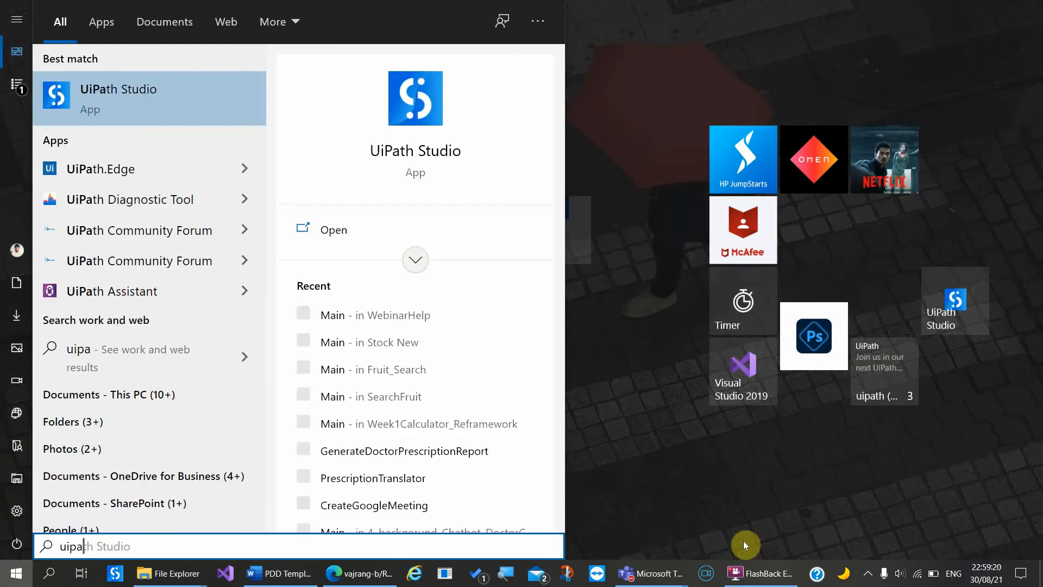
key(BackSpace)
key(BackSpace)
key(BackSpace)
key(BackSpace)
text(task)
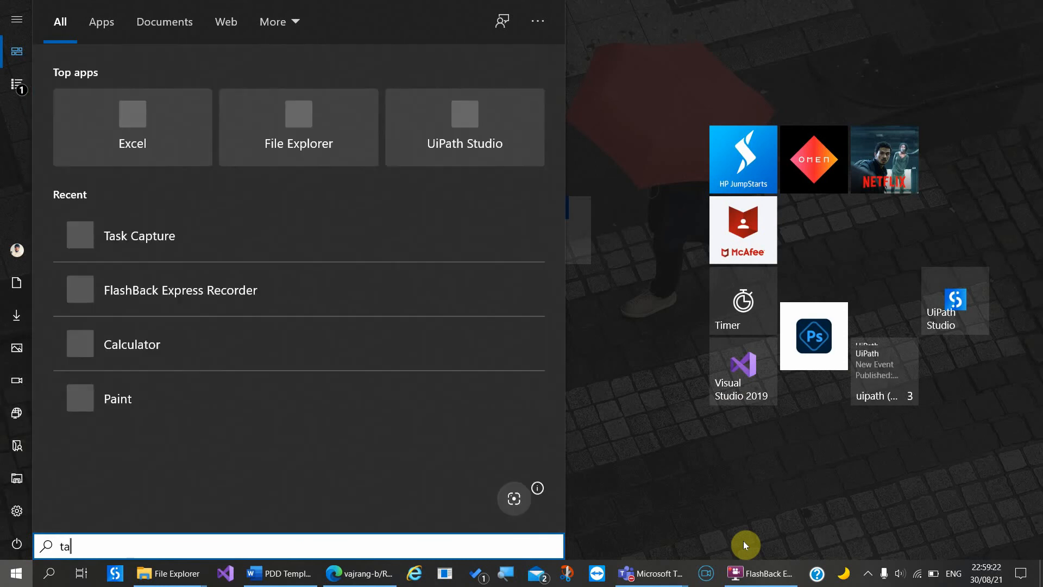
key(Down)
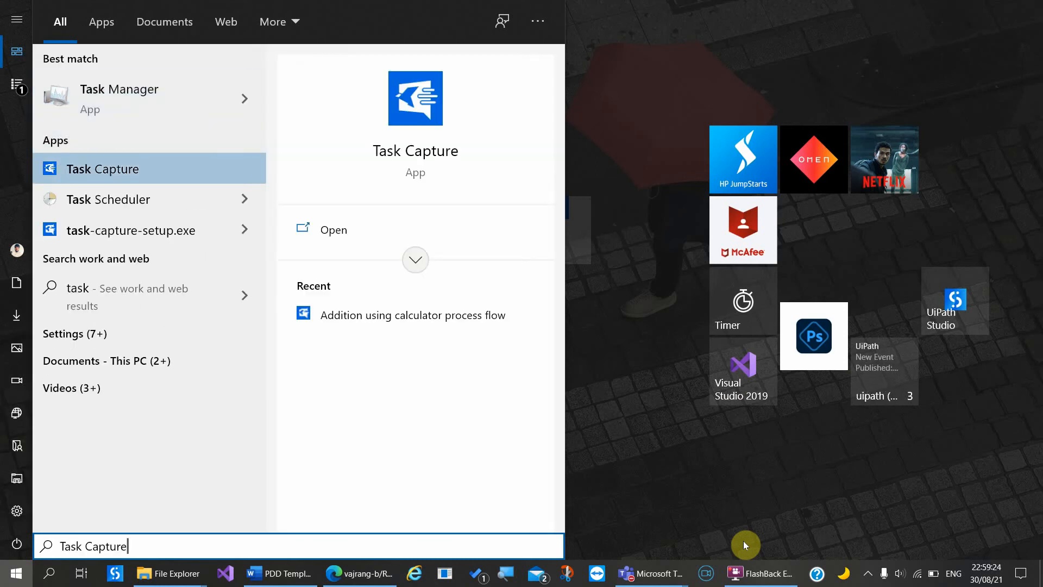
key(Return)
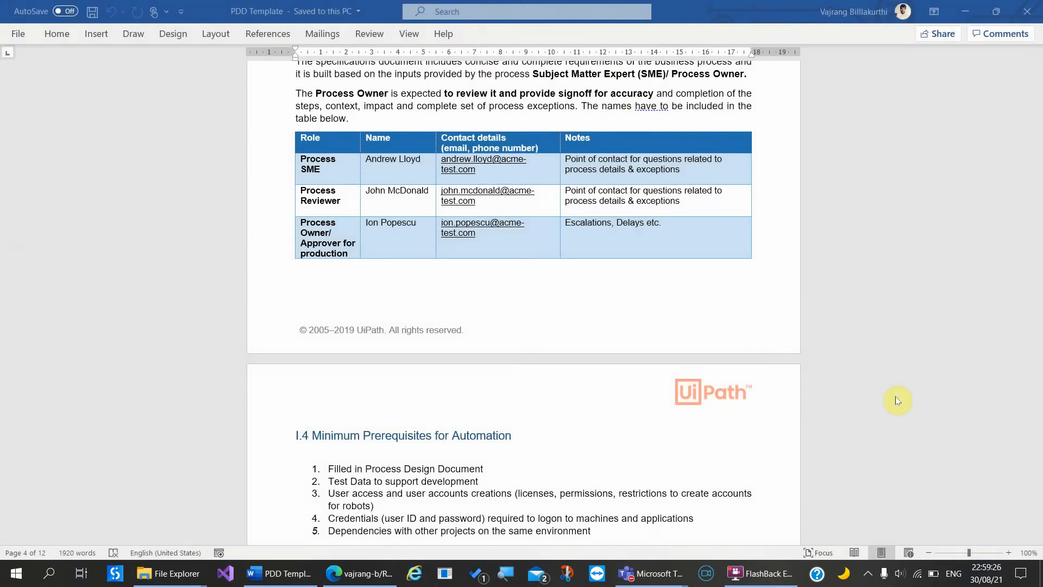
Step: Bring Edge forward on the rpasamples opportunities report tab
scroll(648, 311, up, 15)
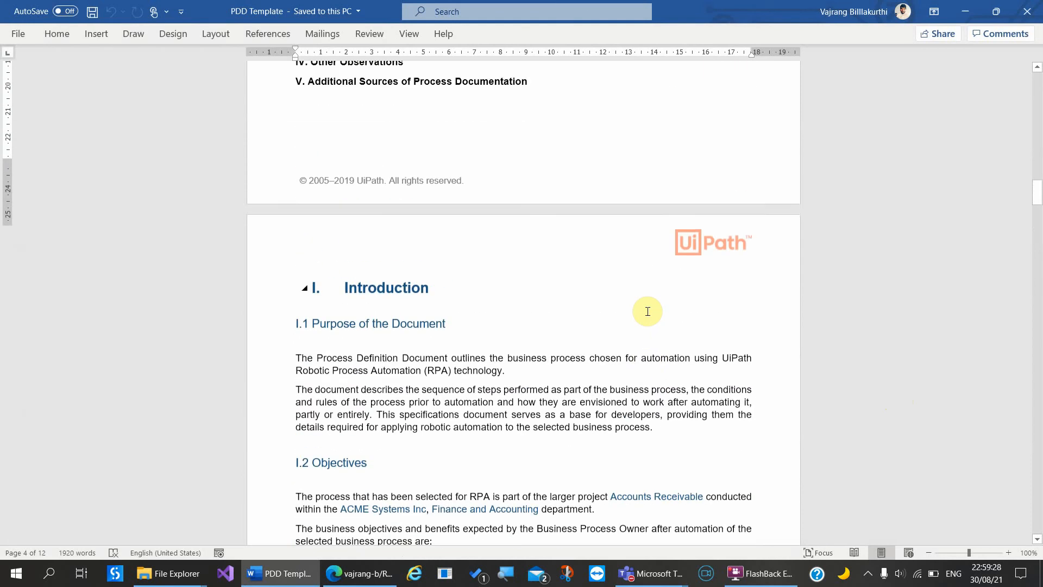
scroll(647, 312, up, 1)
click(889, 373)
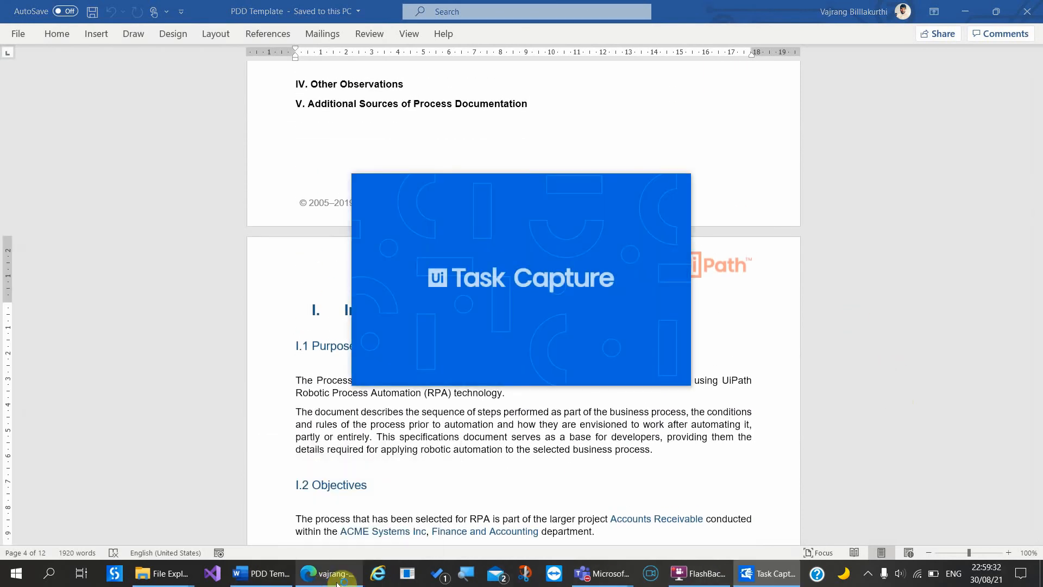
click(310, 579)
click(562, 17)
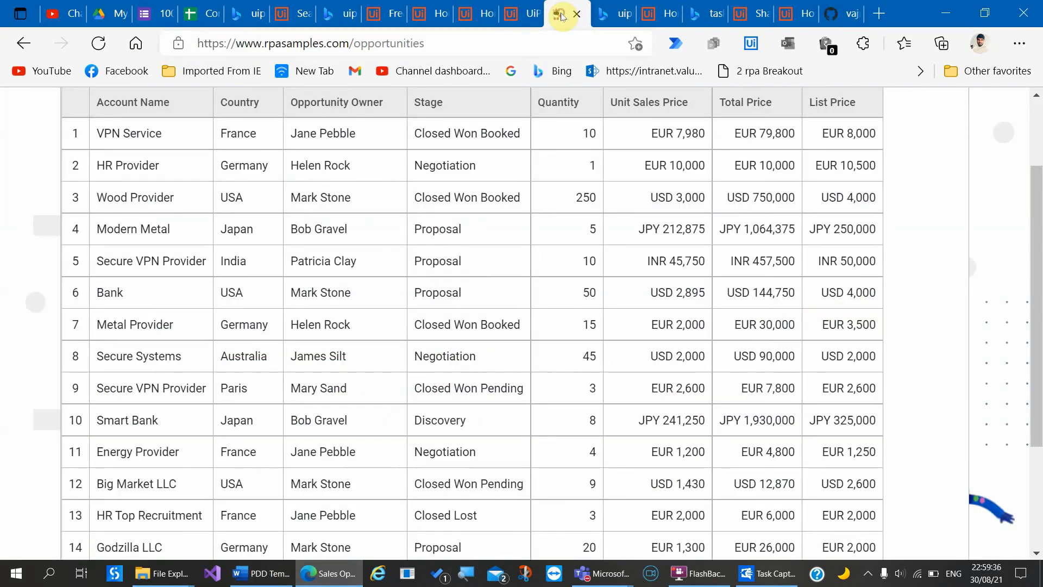
Step: Review the 18-record opportunities report, selecting the Quantity value 1 in row 2, then restore Task Capture
scroll(591, 255, up, 2)
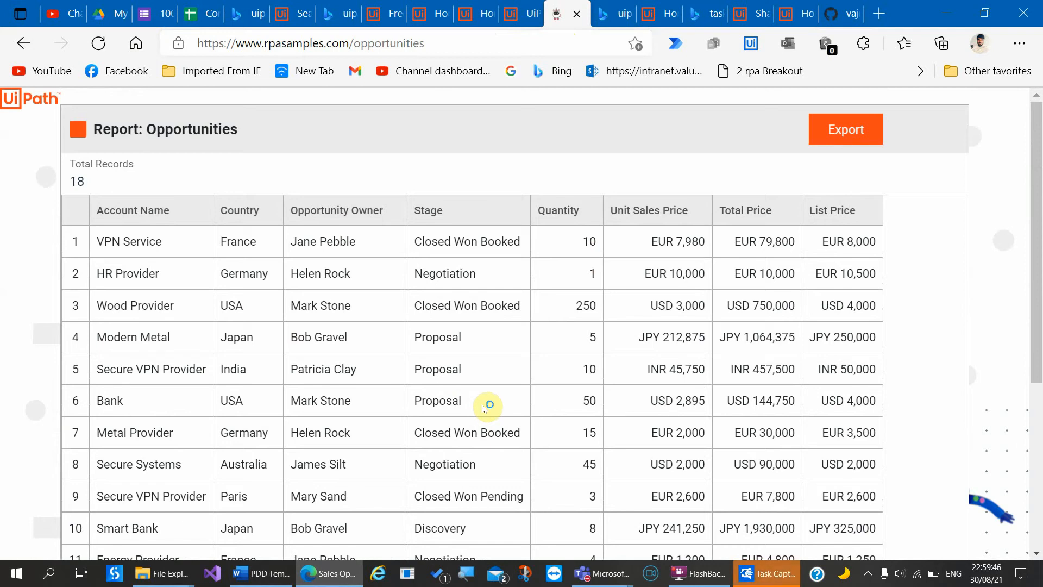
double_click(588, 272)
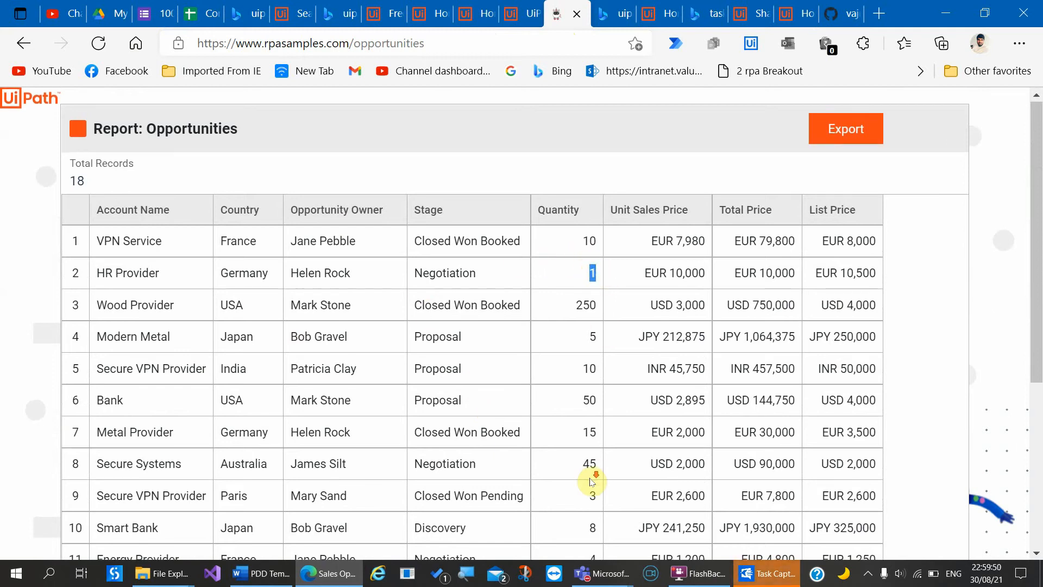
scroll(592, 482, down, 3)
scroll(592, 482, up, 3)
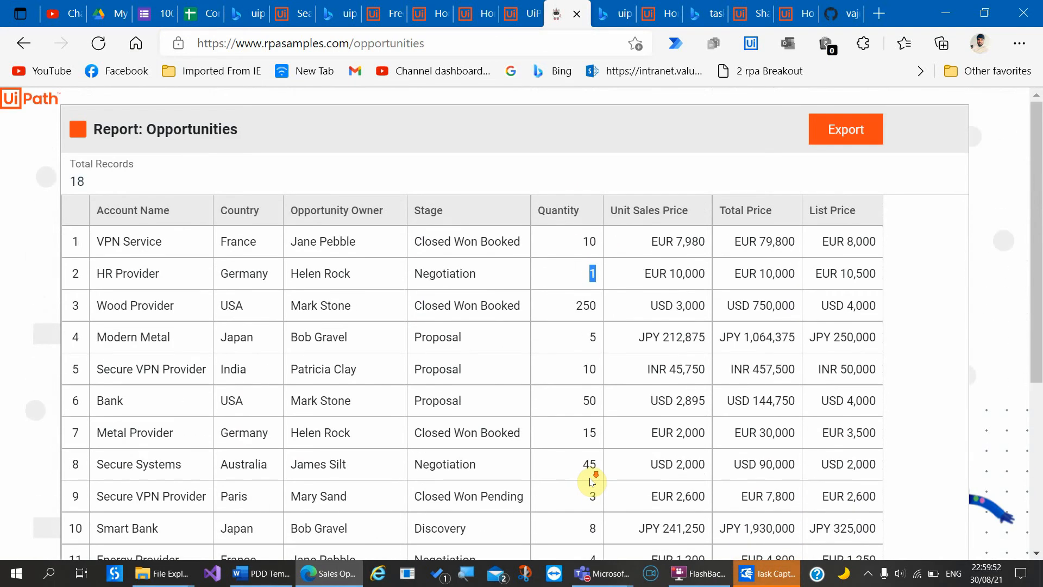
scroll(592, 482, down, 2)
scroll(592, 482, up, 2)
click(770, 573)
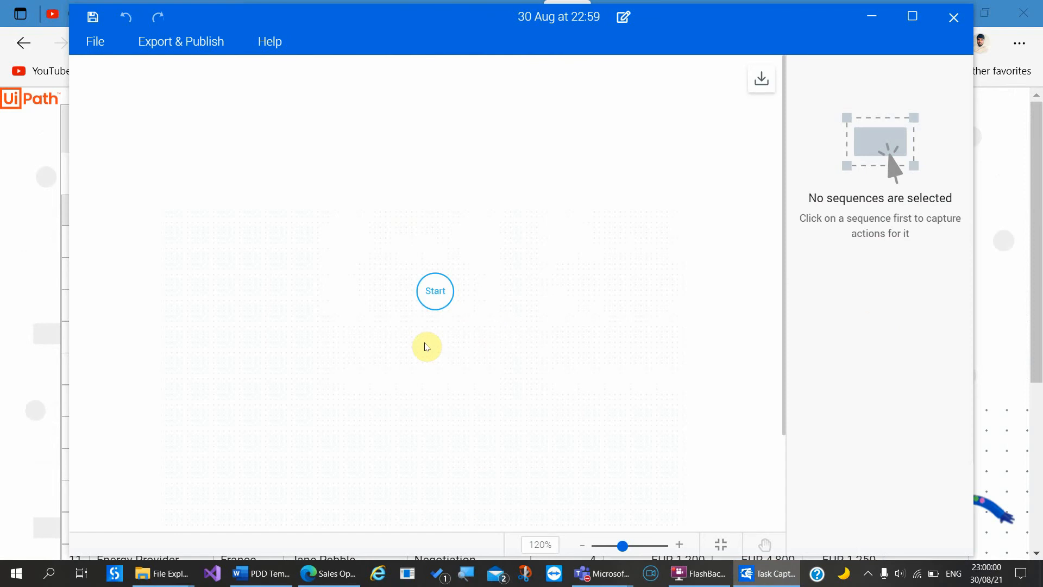
Step: Create a new process and start a Capture Process recording over the browser
mouse_move(440, 320)
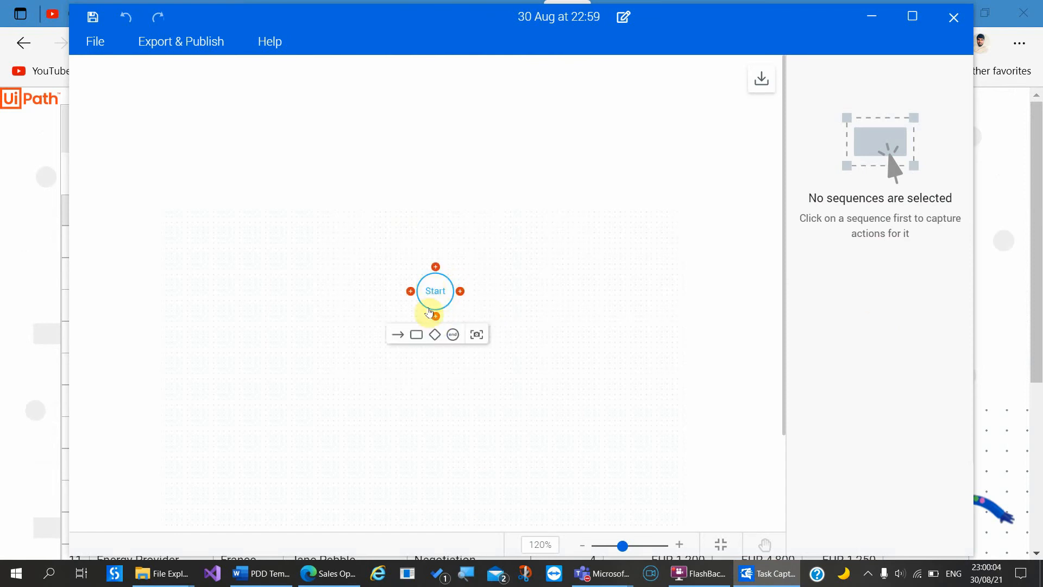
click(109, 44)
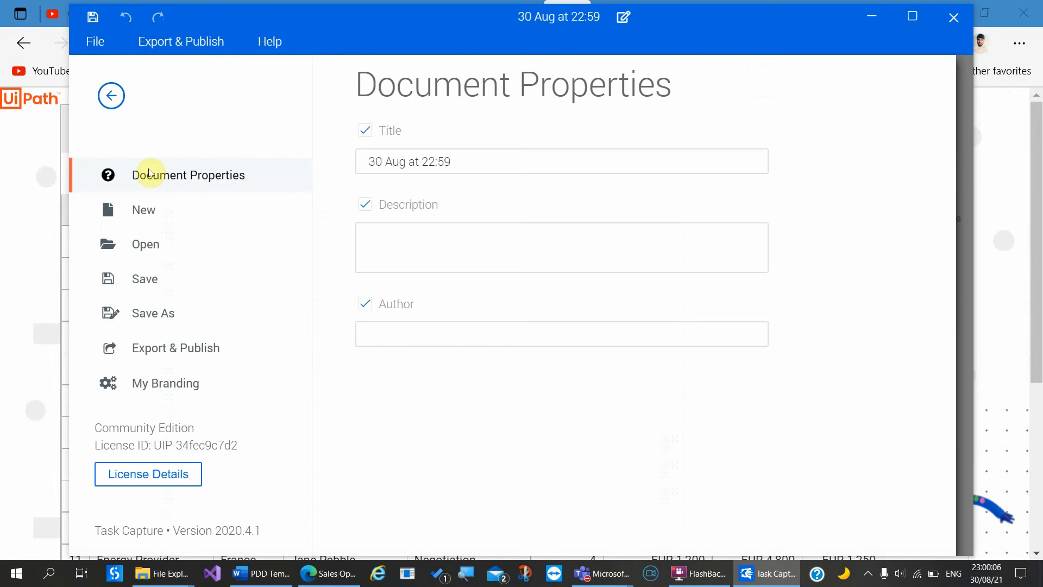
click(111, 99)
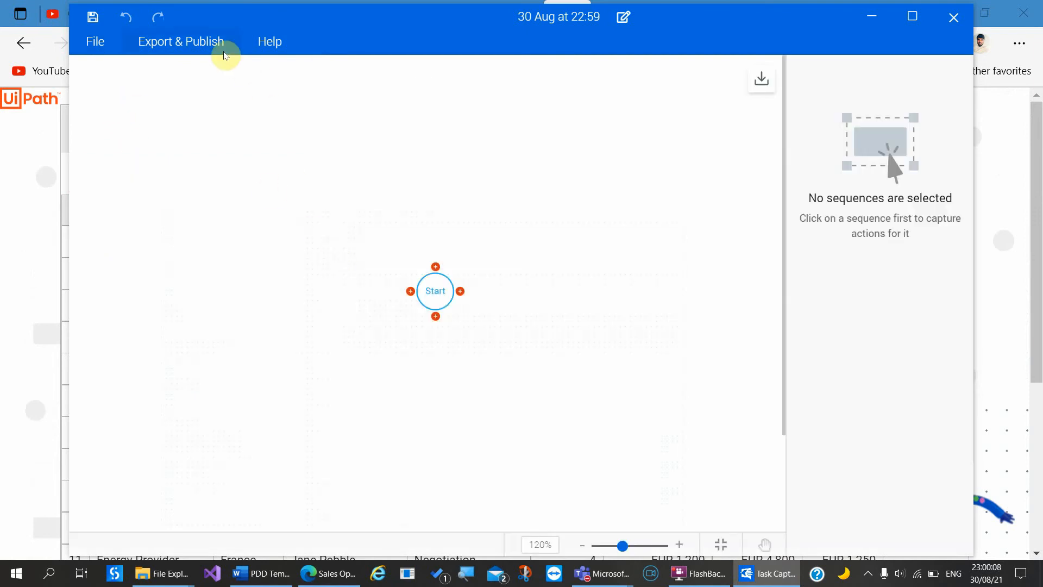
click(202, 47)
click(145, 210)
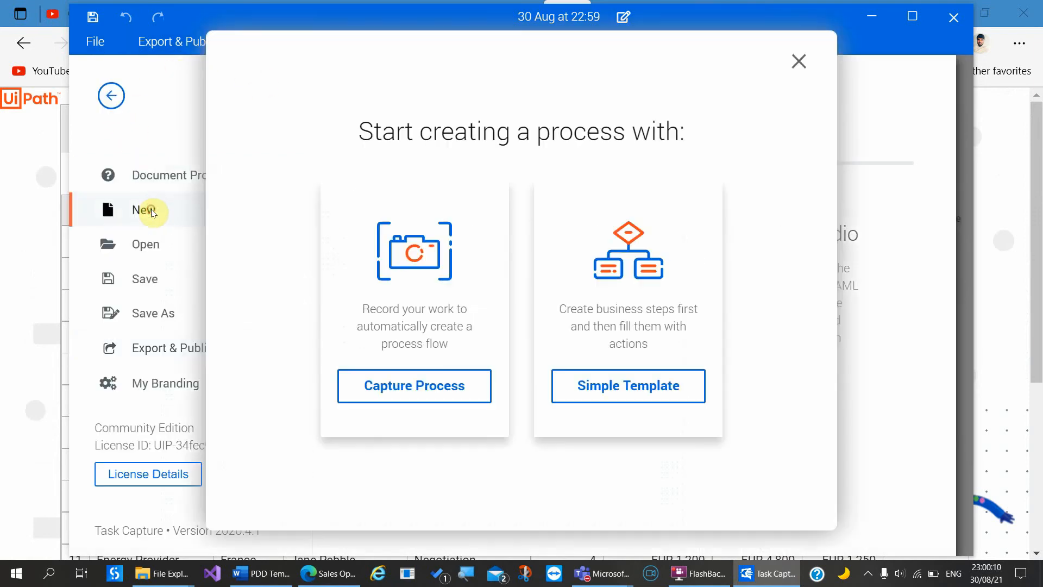
click(414, 382)
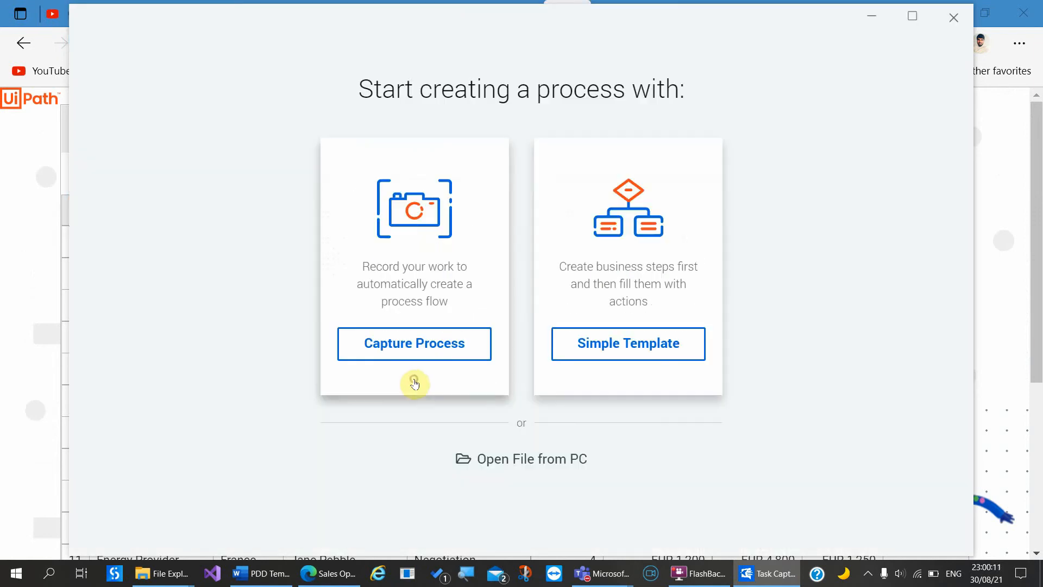
click(430, 350)
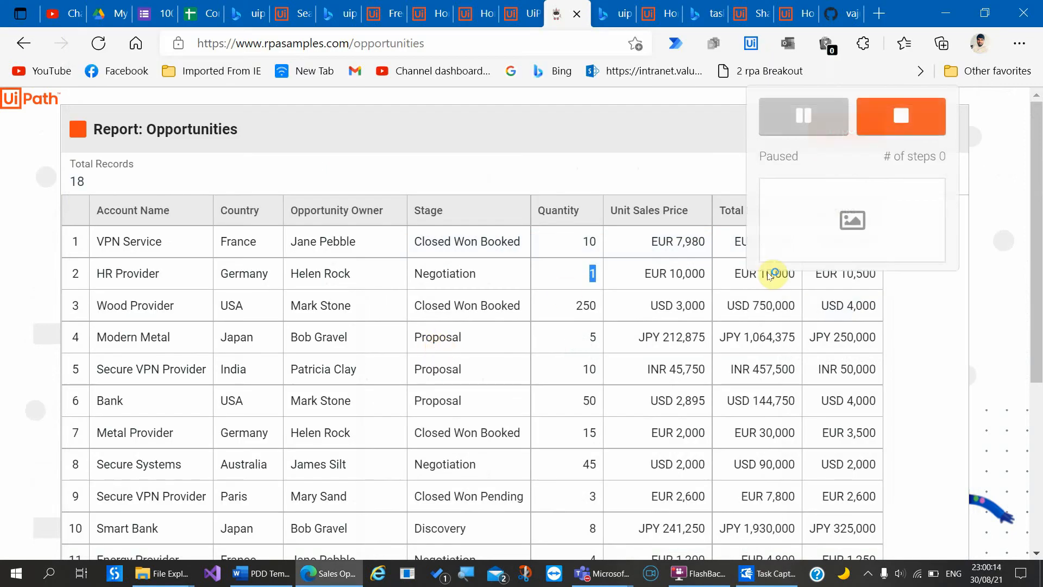
Step: Resume the capture briefly while scrolling the report, then pause it
click(804, 116)
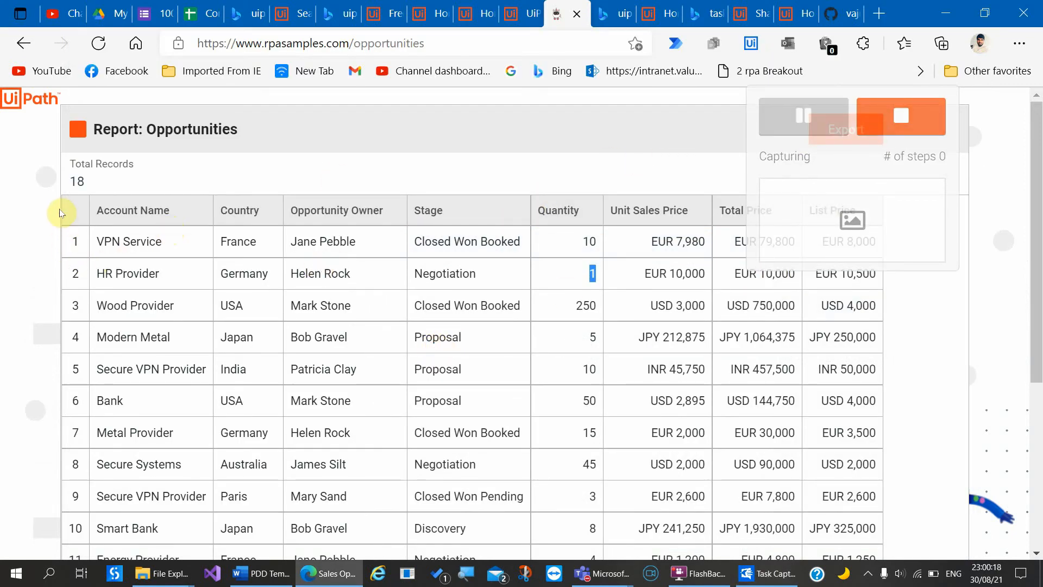
scroll(63, 203, down, 1)
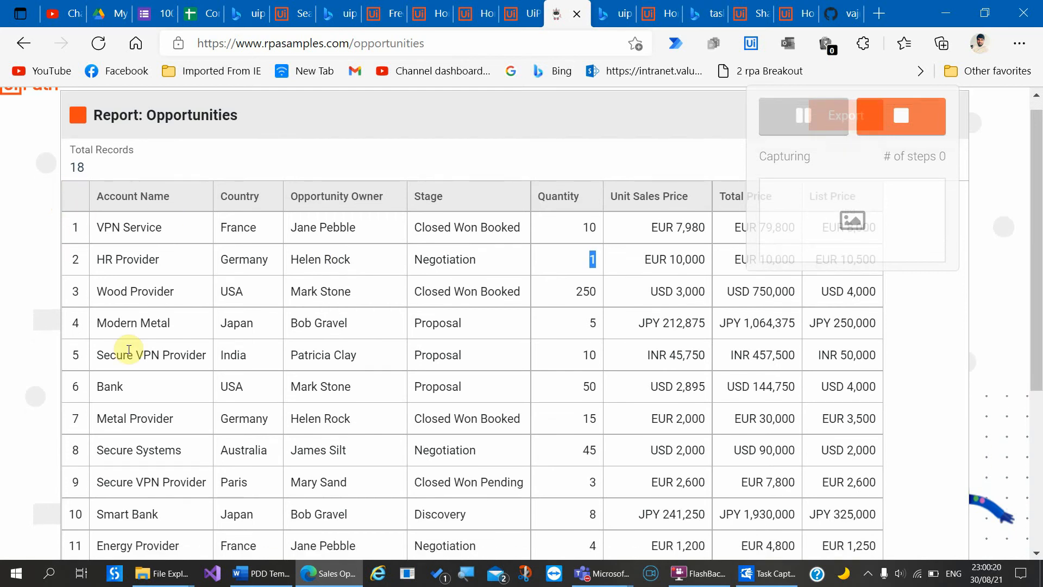
scroll(129, 347, down, 3)
scroll(130, 345, up, 4)
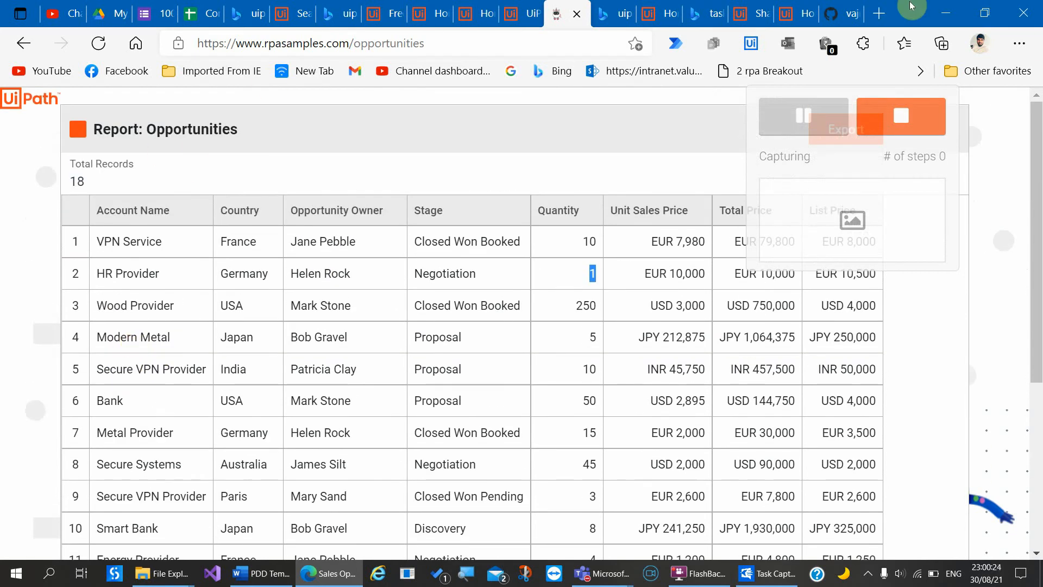
click(813, 130)
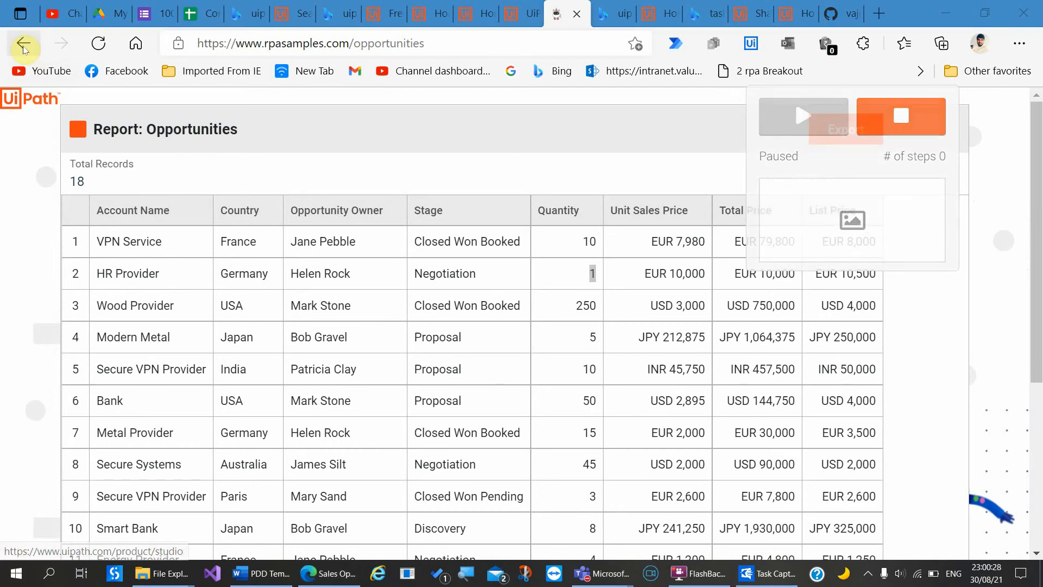
Step: Record returning home, opening Sales Opportunities and selecting all 18 rows, then stop capturing
click(24, 46)
click(810, 116)
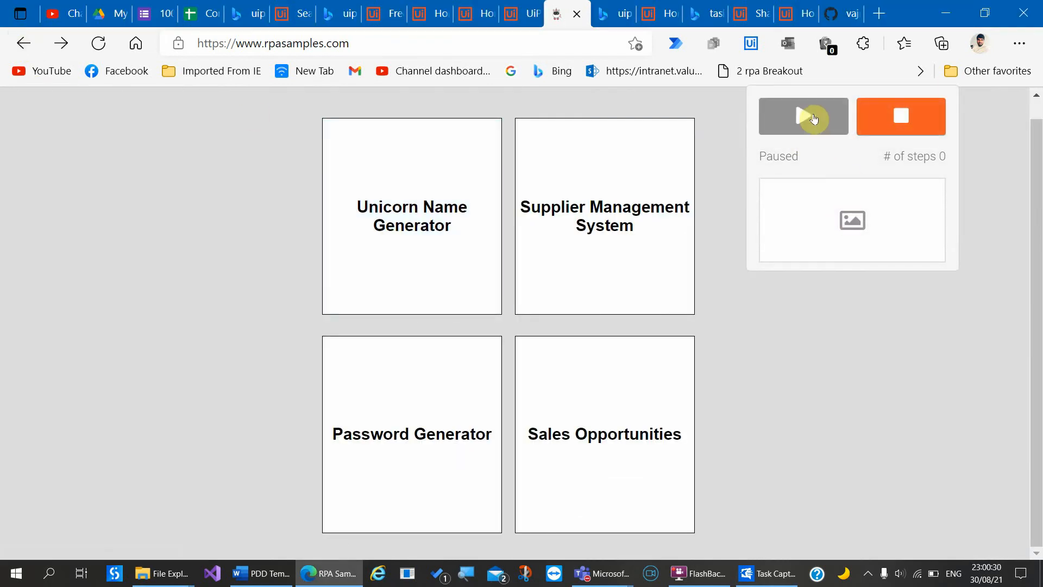
click(620, 468)
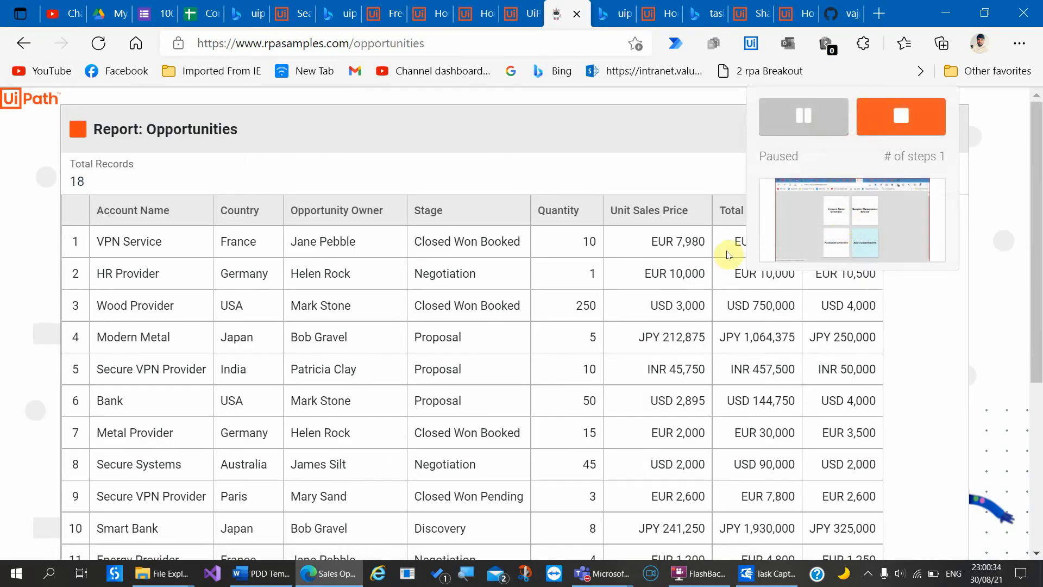
scroll(429, 461, down, 1)
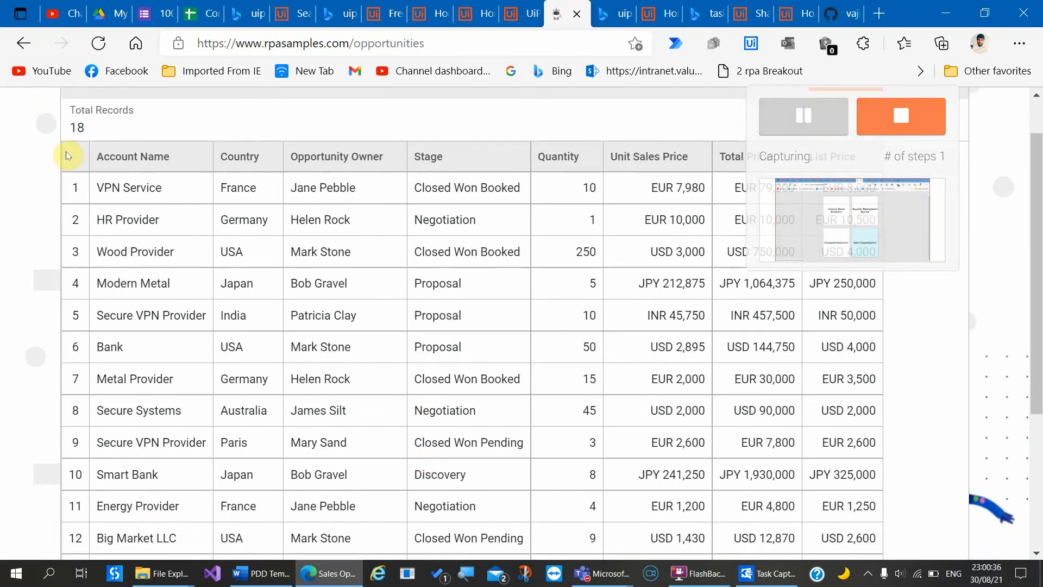
drag(65, 145, 477, 584)
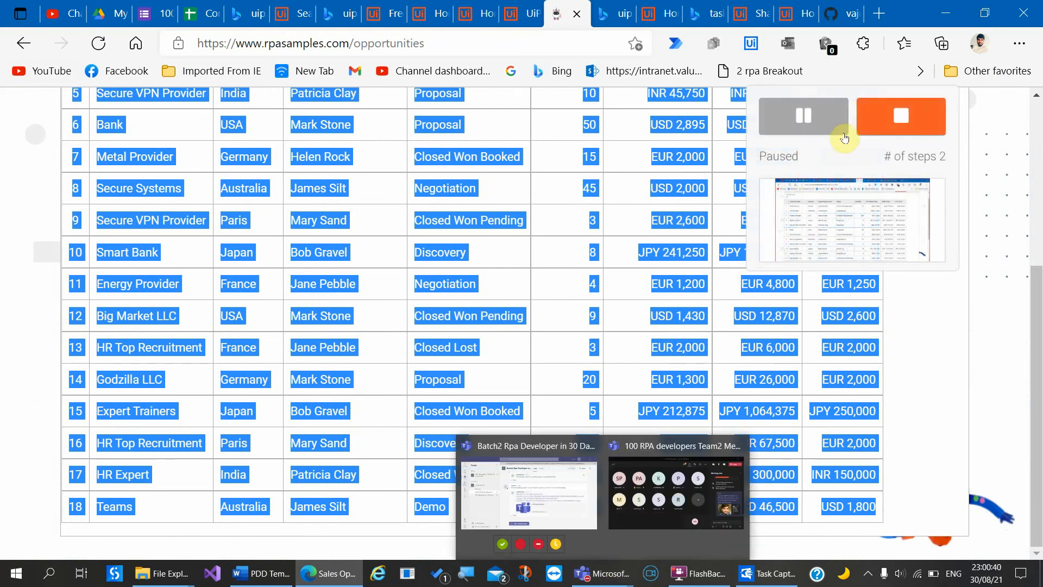
click(878, 137)
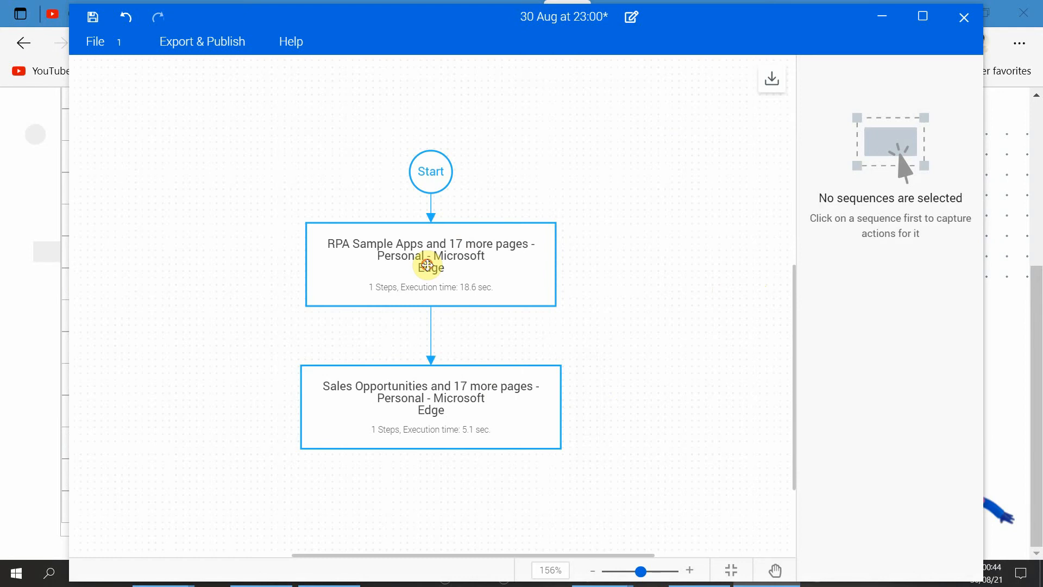
Step: Maximize Task Capture, widen the step panel, and title the RPA Sample Apps step 'Open Opportunites'
click(428, 264)
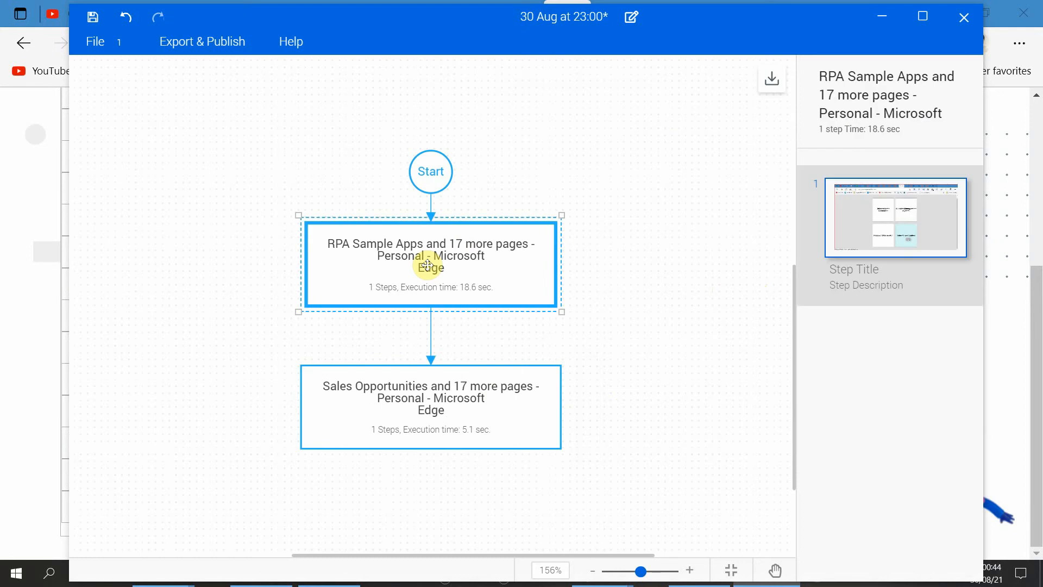
click(922, 15)
mouse_move(939, 225)
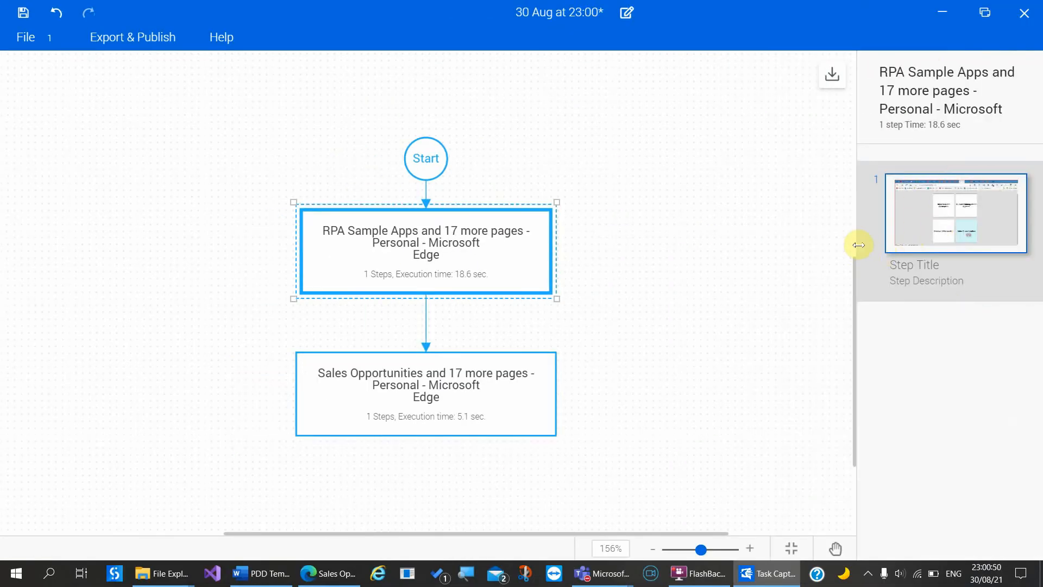
drag(817, 250, 367, 301)
drag(364, 321, 470, 350)
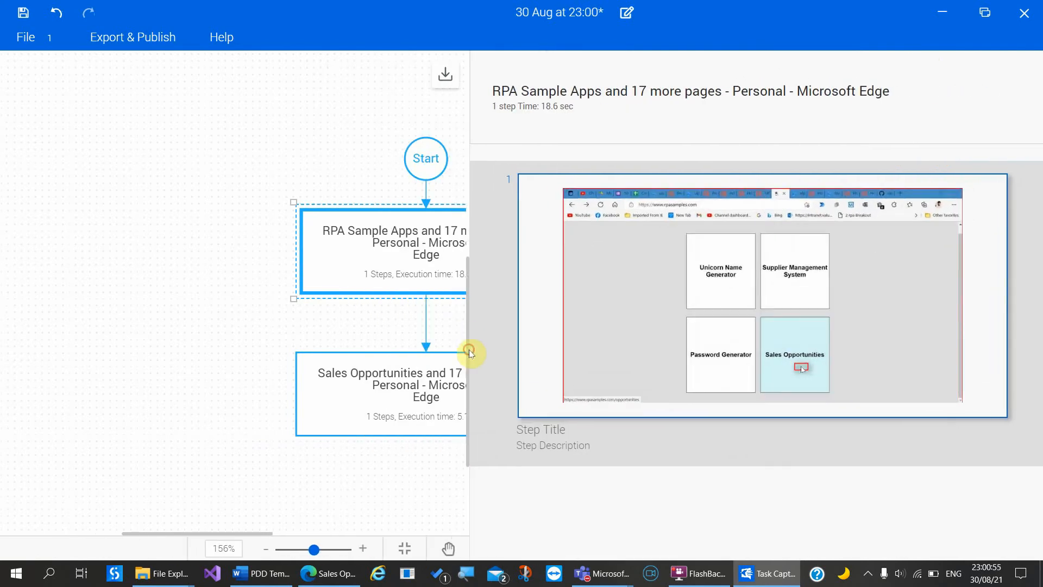
click(551, 432)
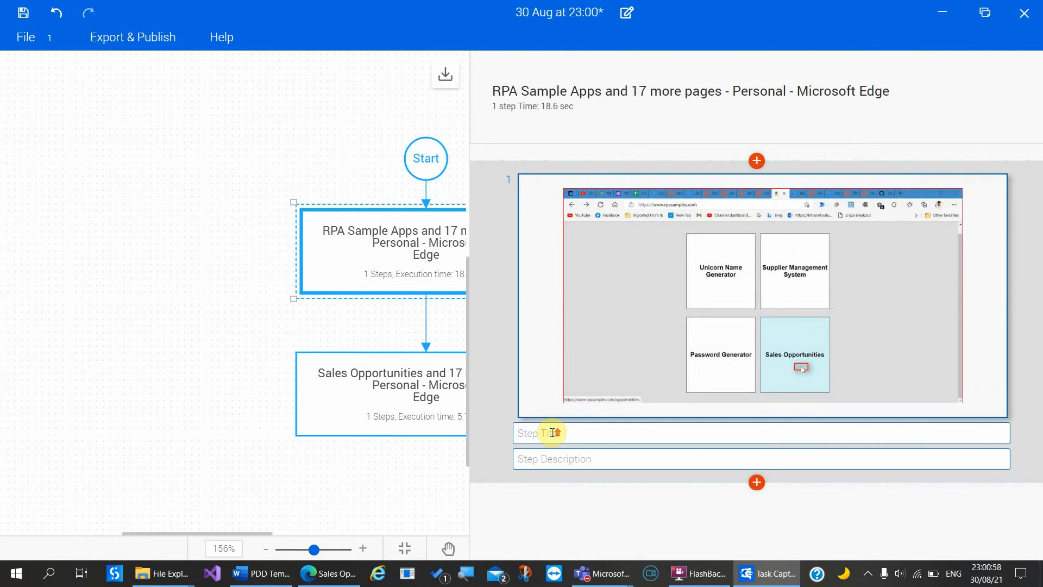
text(Open Opportunites)
Step: Reword the Sales Opportunities step description to "Capture all 'Total Records'", dropping the 18
click(387, 407)
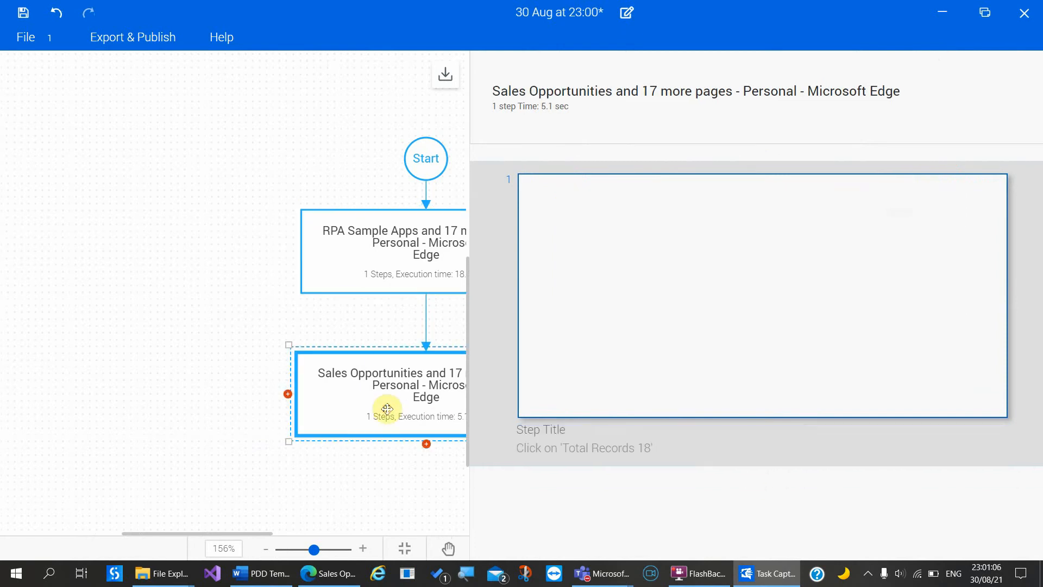
click(574, 441)
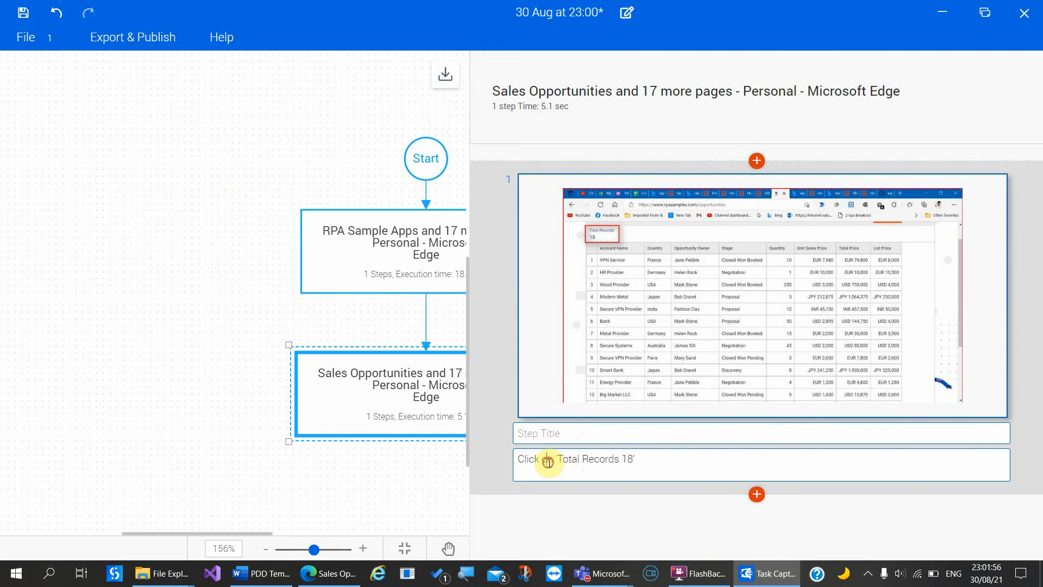
drag(553, 462, 470, 454)
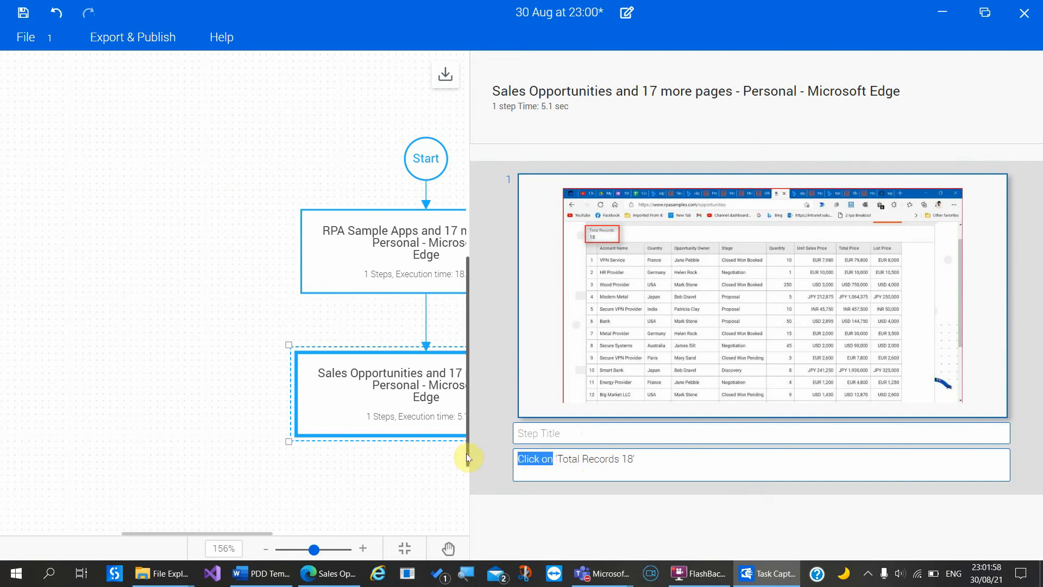
scroll(466, 456, down, 1)
text(Cap)
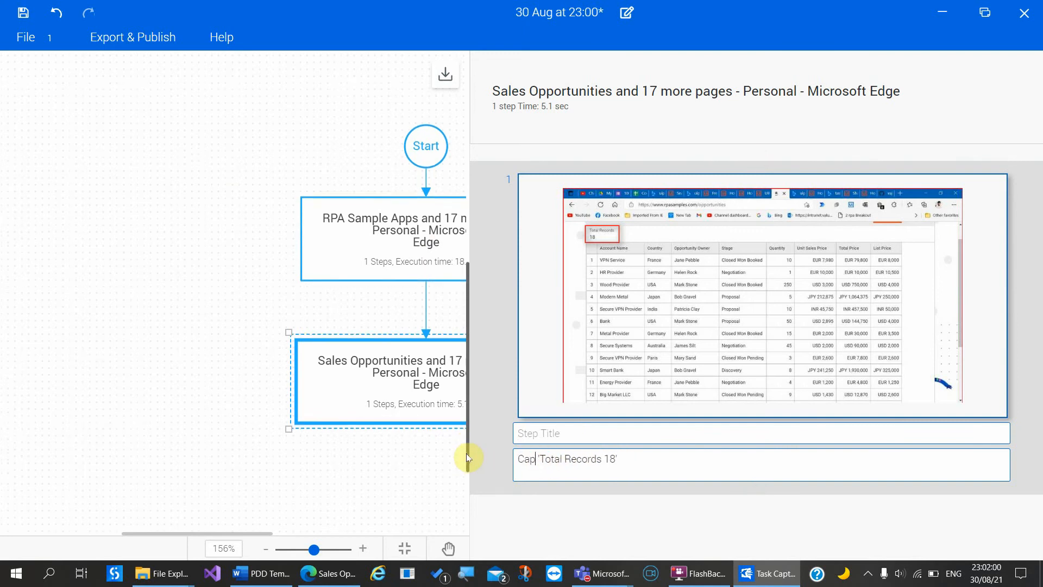
text(ture)
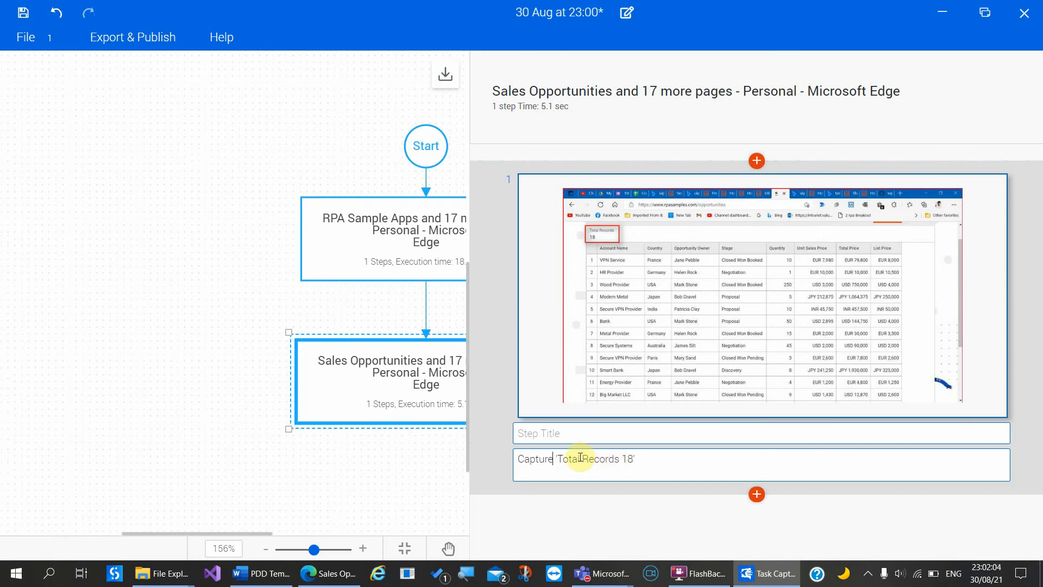
text( a)
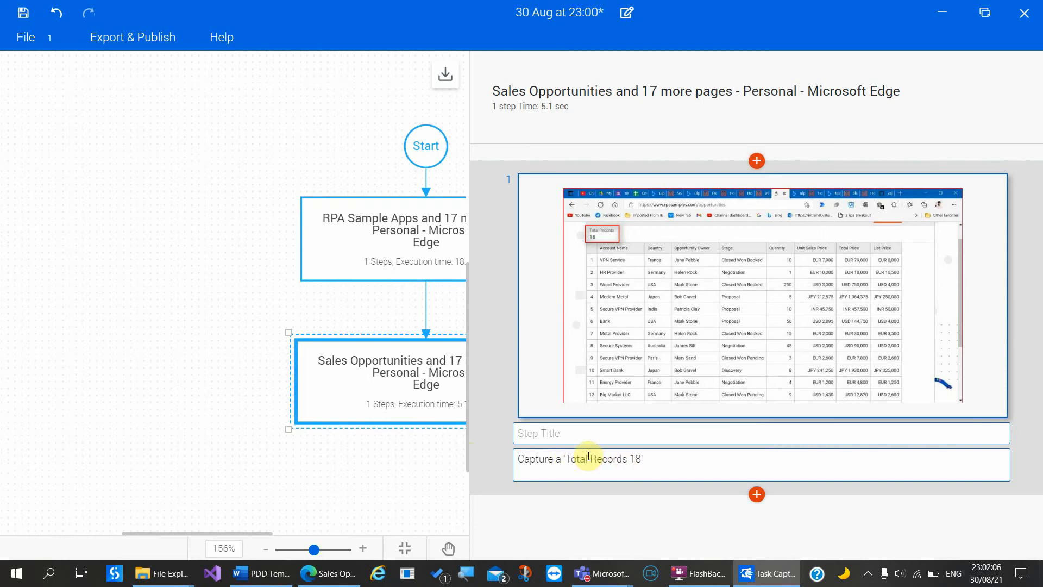
text(ll)
key(shift+Right)
key(shift+Right)
key(shift+Right)
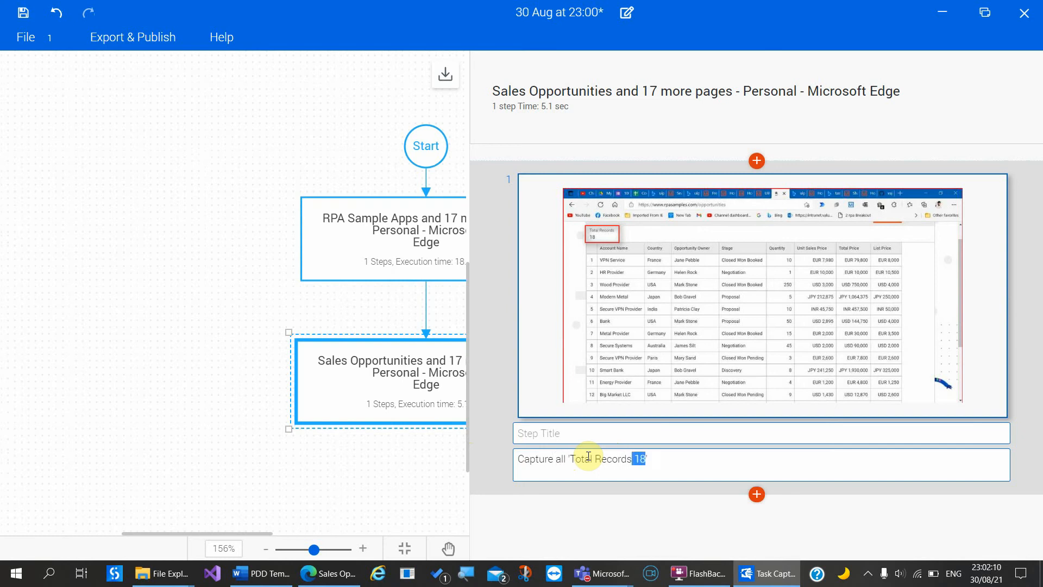
key(BackSpace)
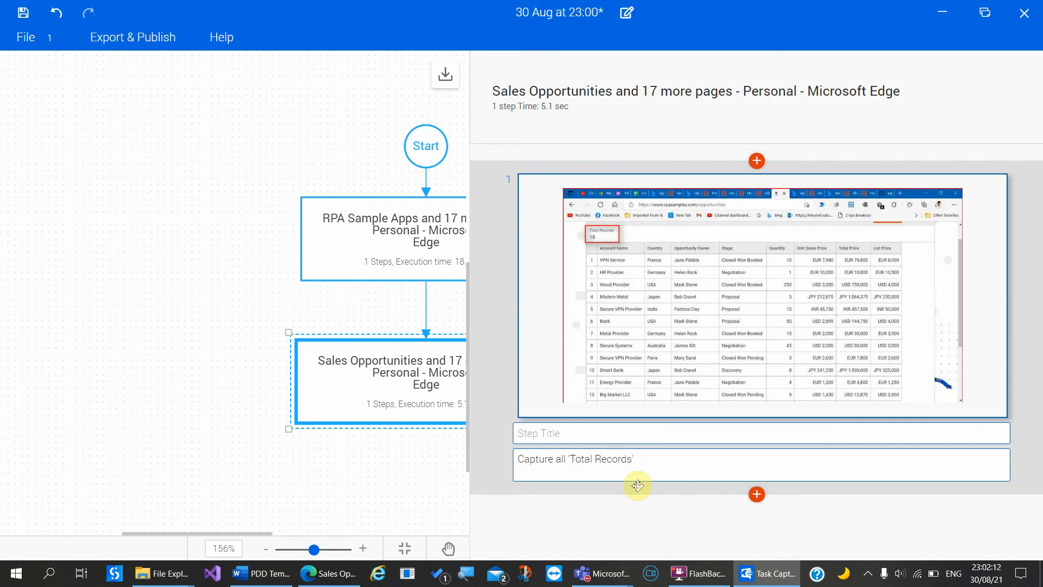
Step: Title the step 'Scrape all data' and widen the flowchart canvas
click(557, 441)
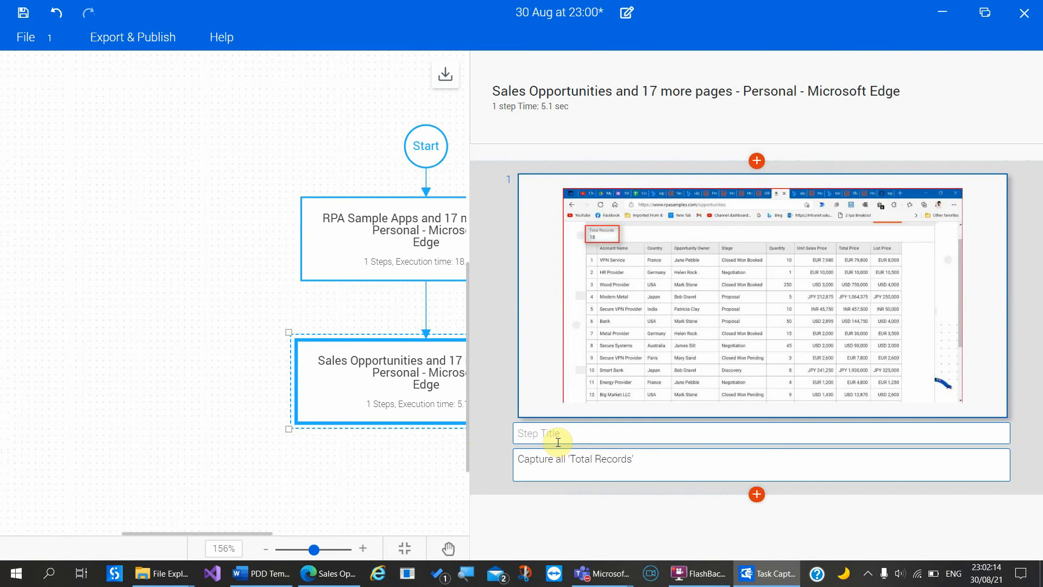
text(Scrape all data)
click(401, 488)
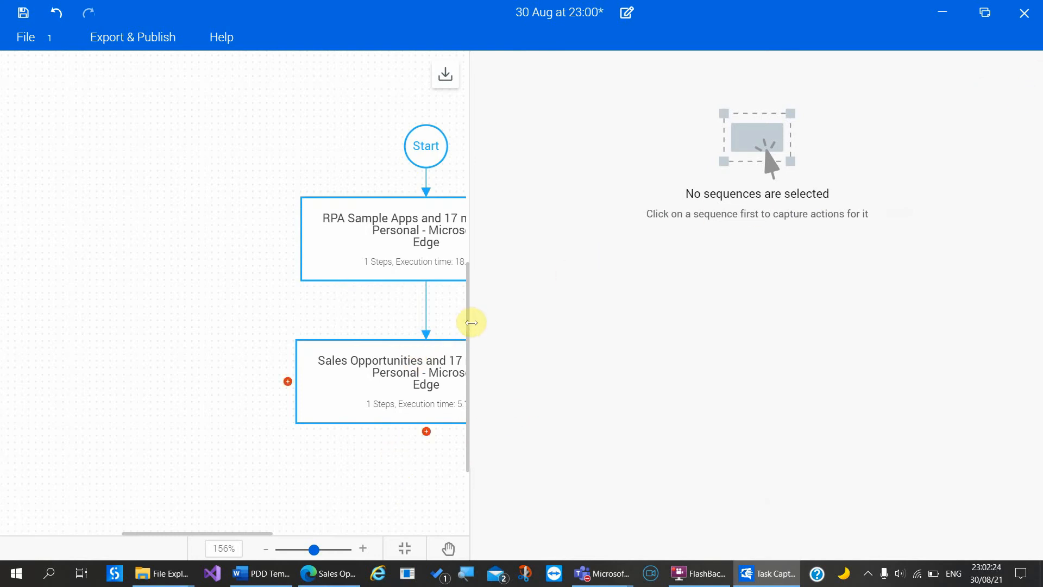
drag(470, 321, 785, 346)
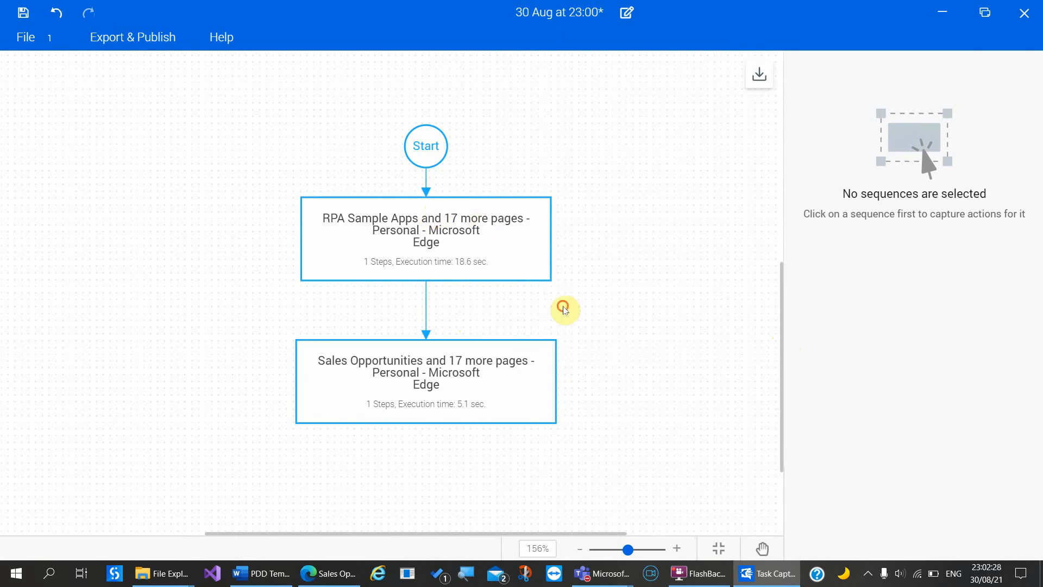
Step: Add a decision after Sales Opportunities labelled 'if Quantity > 5'
click(427, 431)
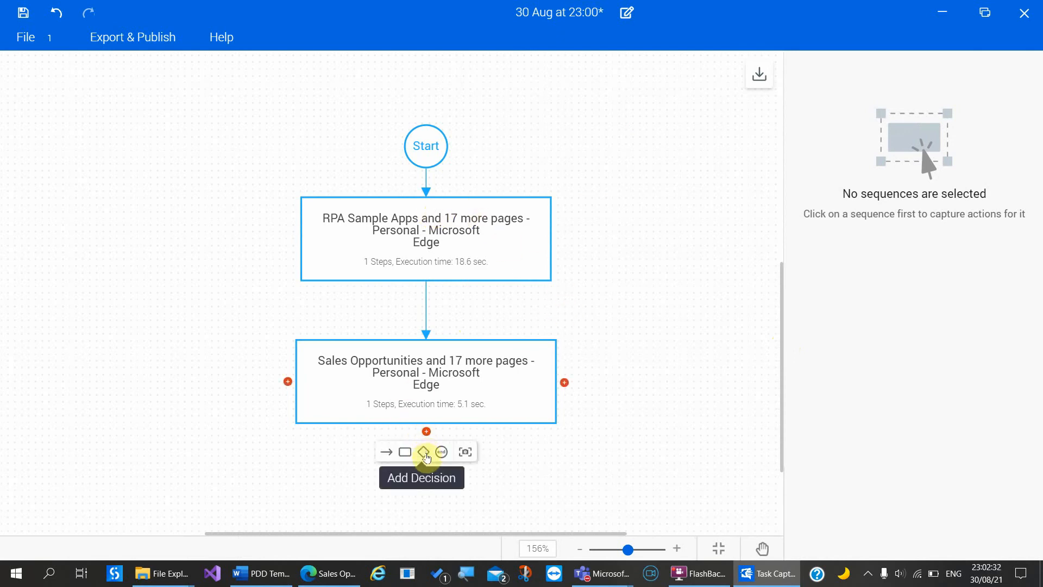
click(424, 453)
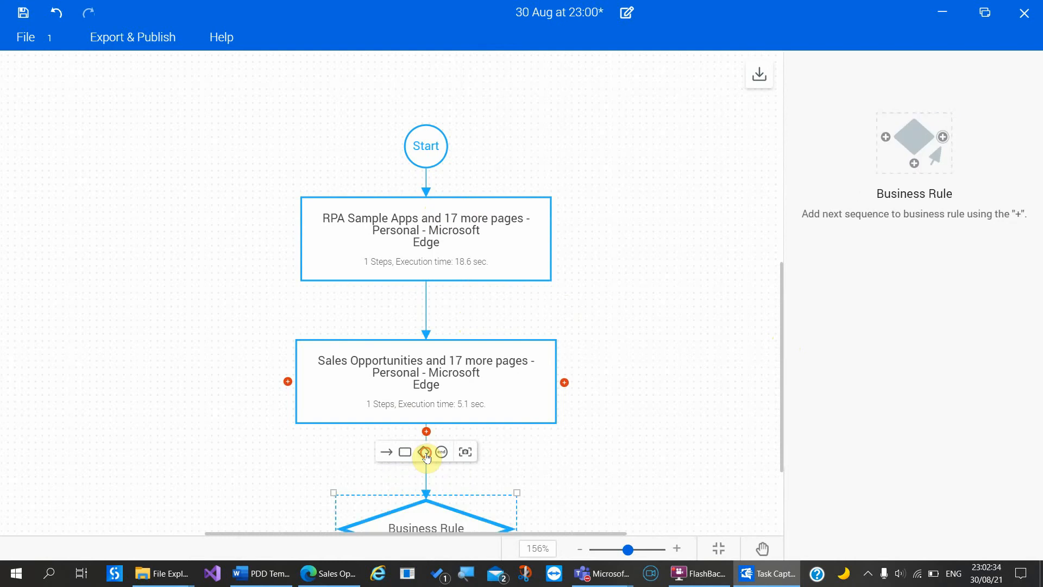
scroll(607, 434, down, 2)
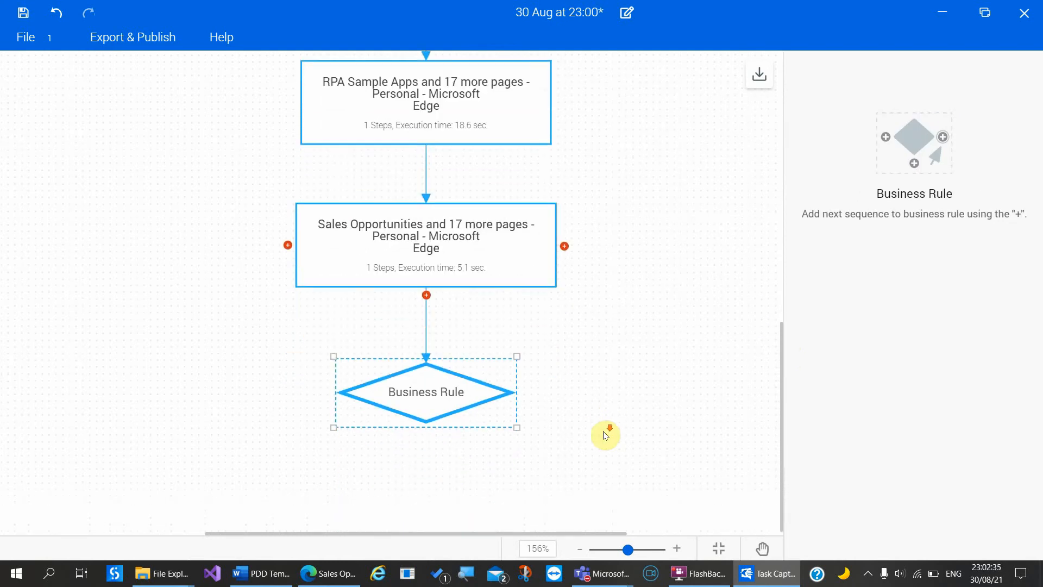
double_click(422, 391)
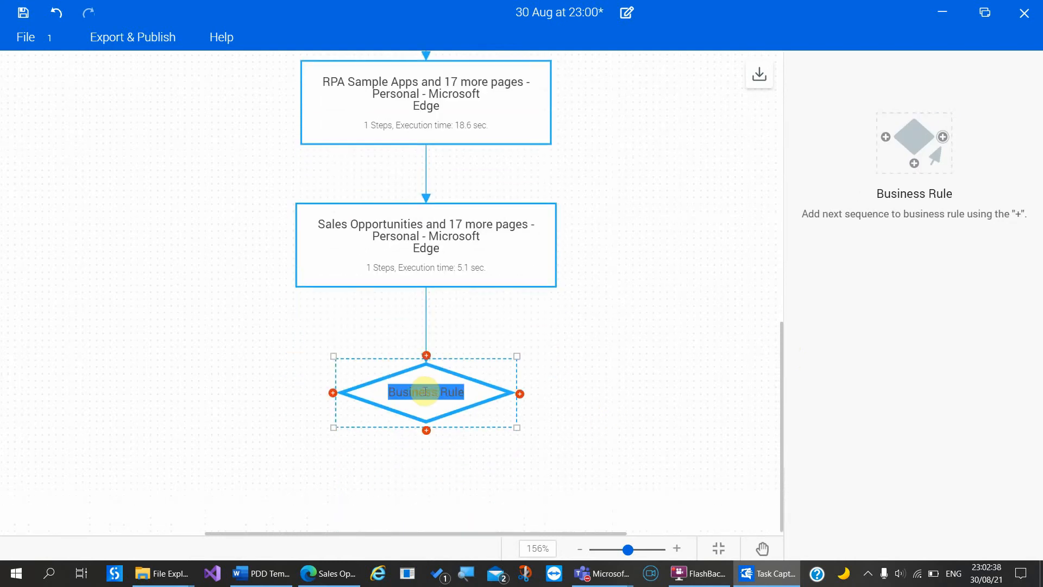
key(BackSpace)
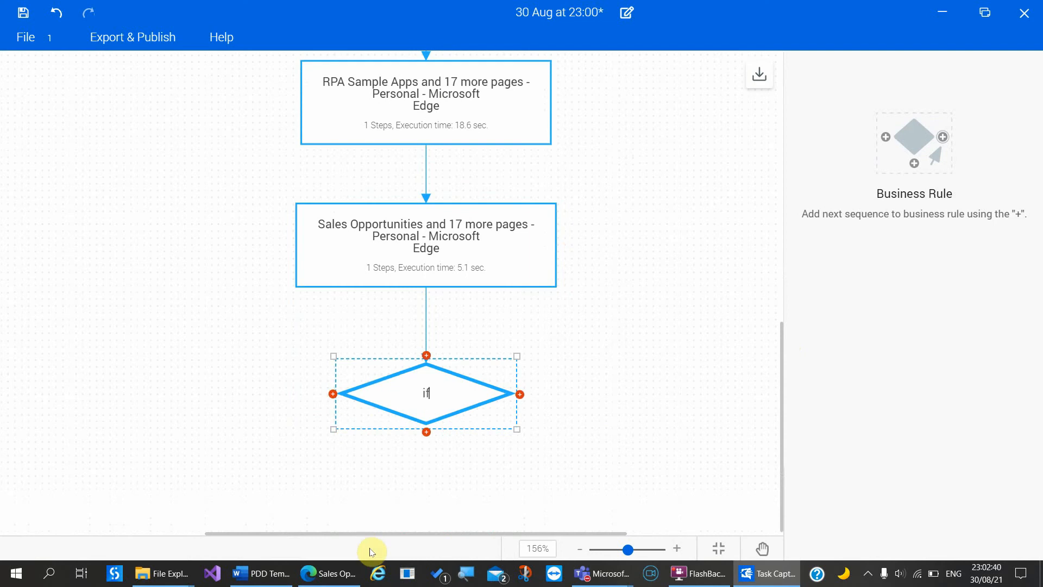
click(332, 572)
scroll(548, 386, up, 5)
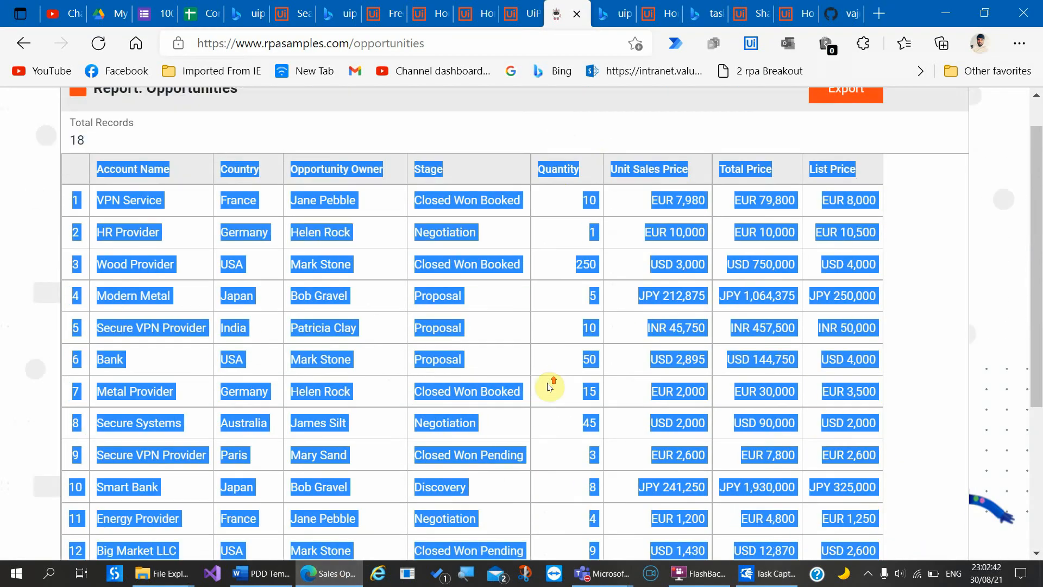
click(585, 167)
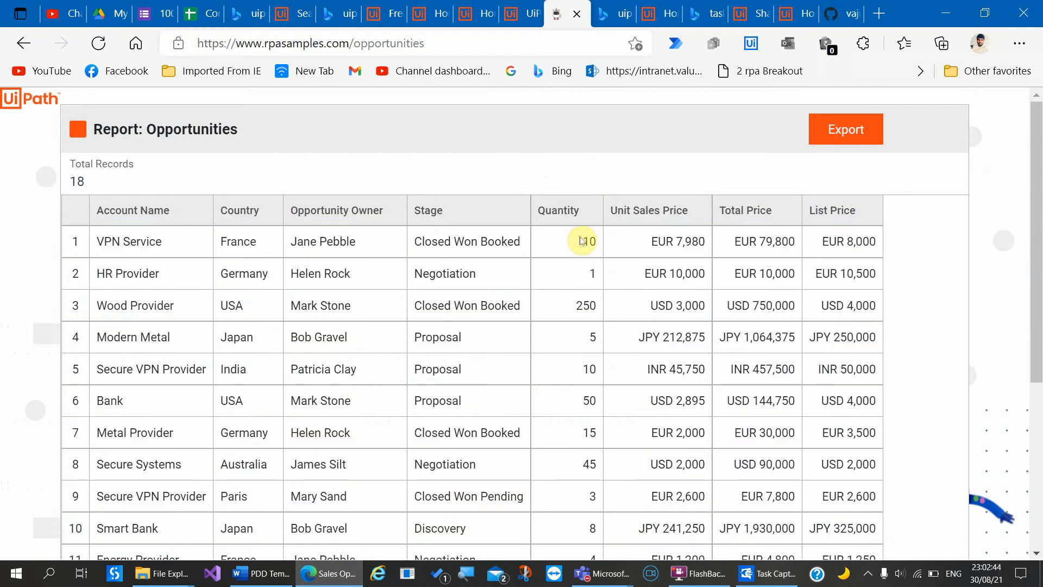
key(alt+Tab)
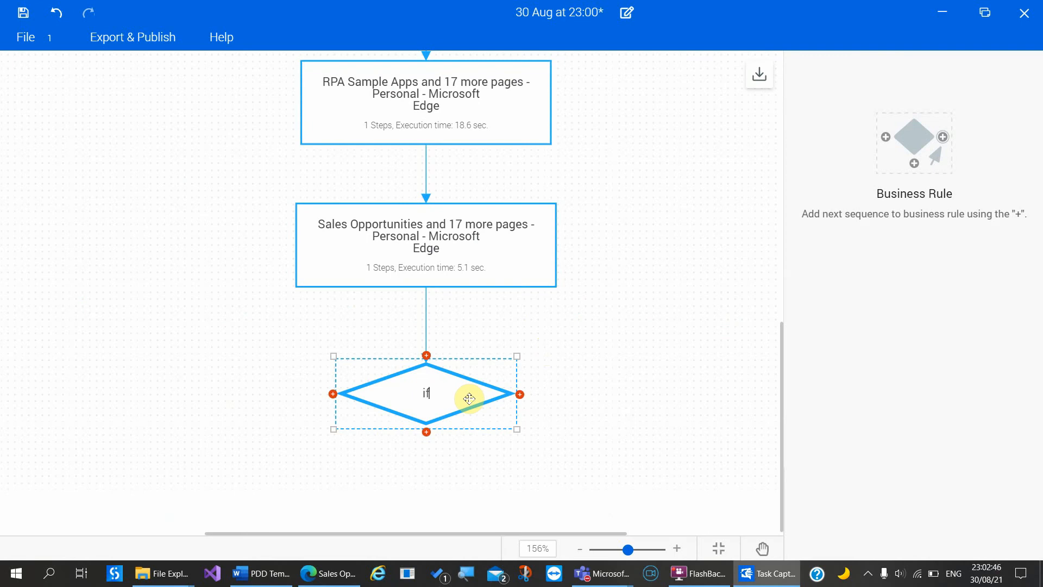
text(Quan)
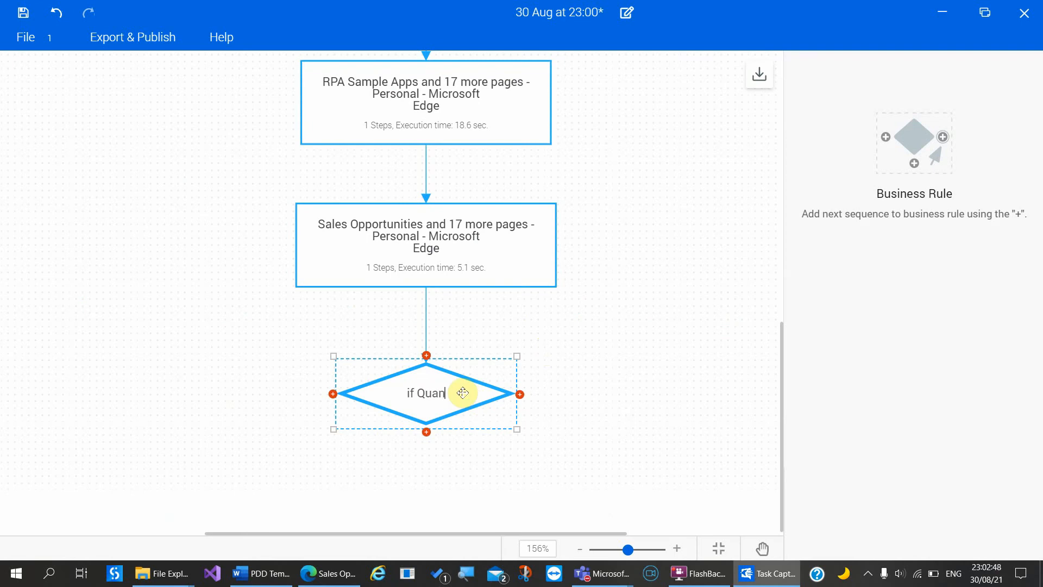
text(tity > 5)
click(599, 430)
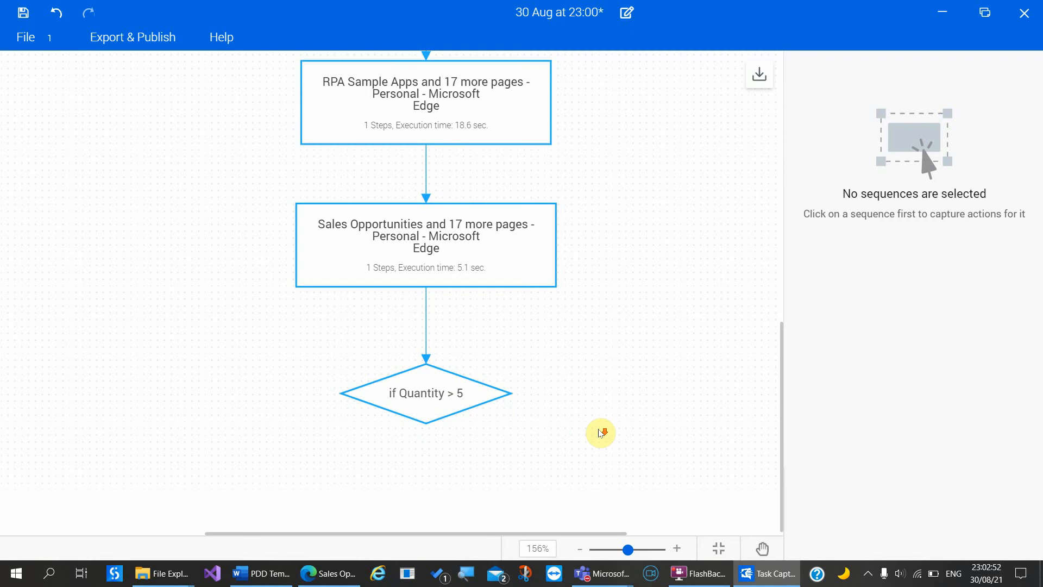
Step: Add a sequence named 'Add Row to Orchestrator' on the decision's left branch
click(333, 393)
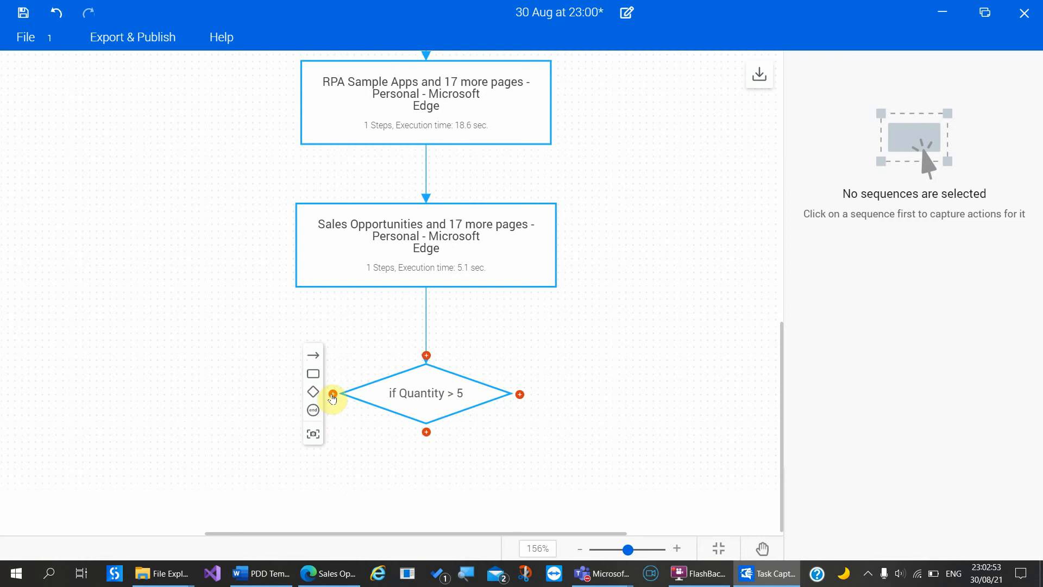
click(313, 374)
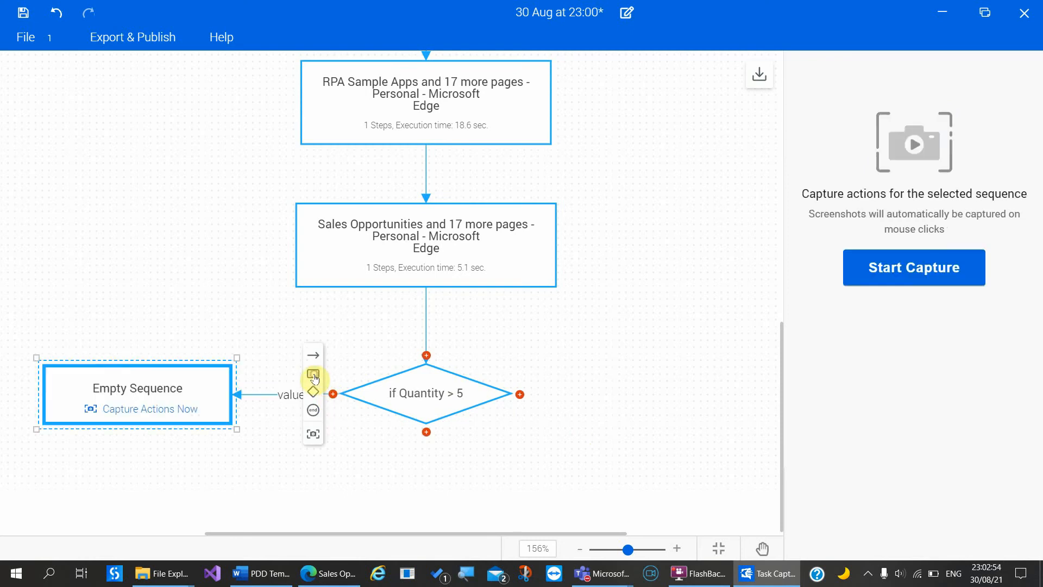
double_click(163, 392)
text(Add)
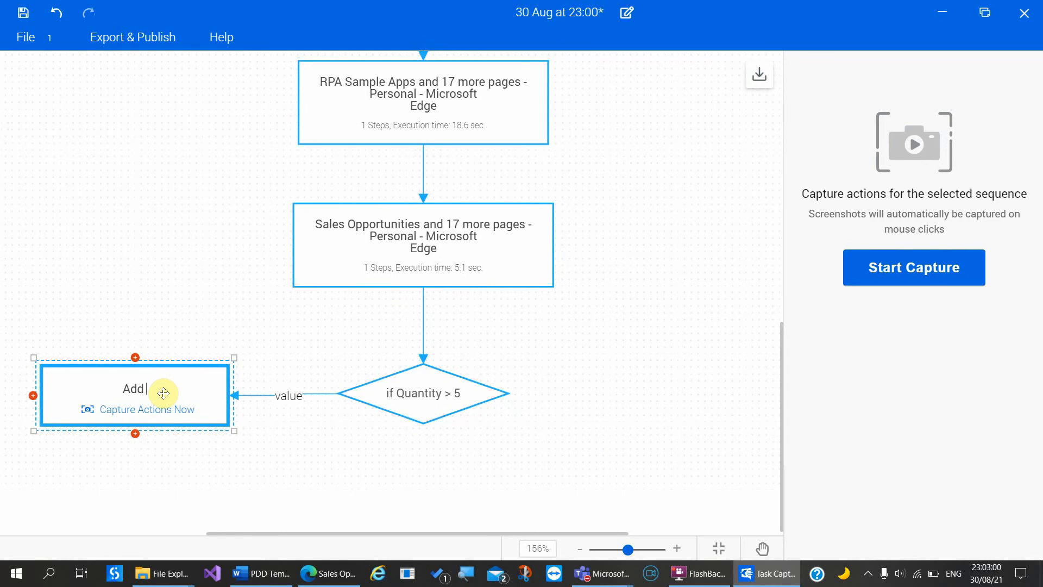
text( Row to Orchestrator)
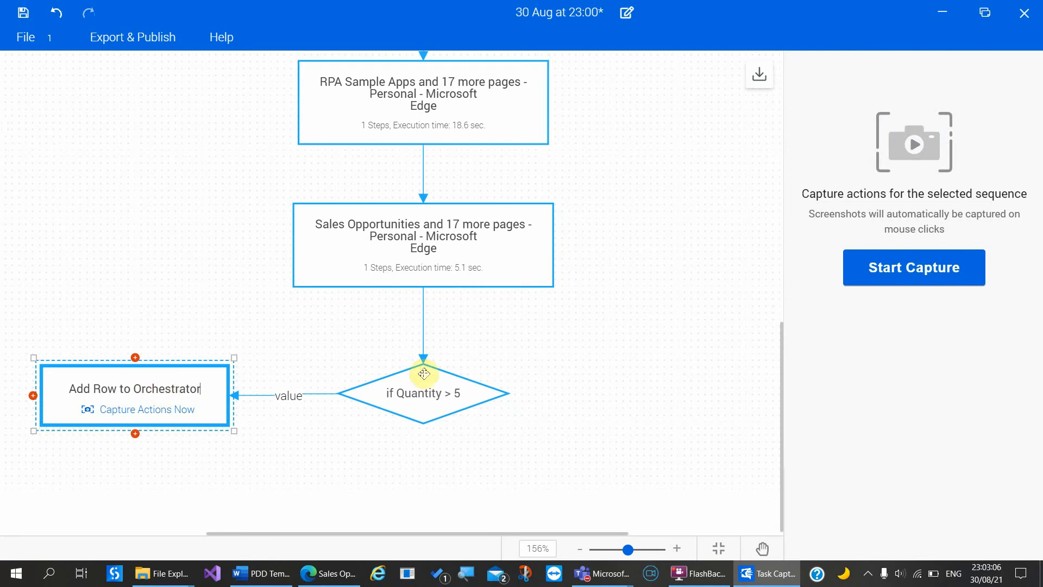
Step: Add a sequence named 'Exempt this row' on the decision's right branch
mouse_move(517, 394)
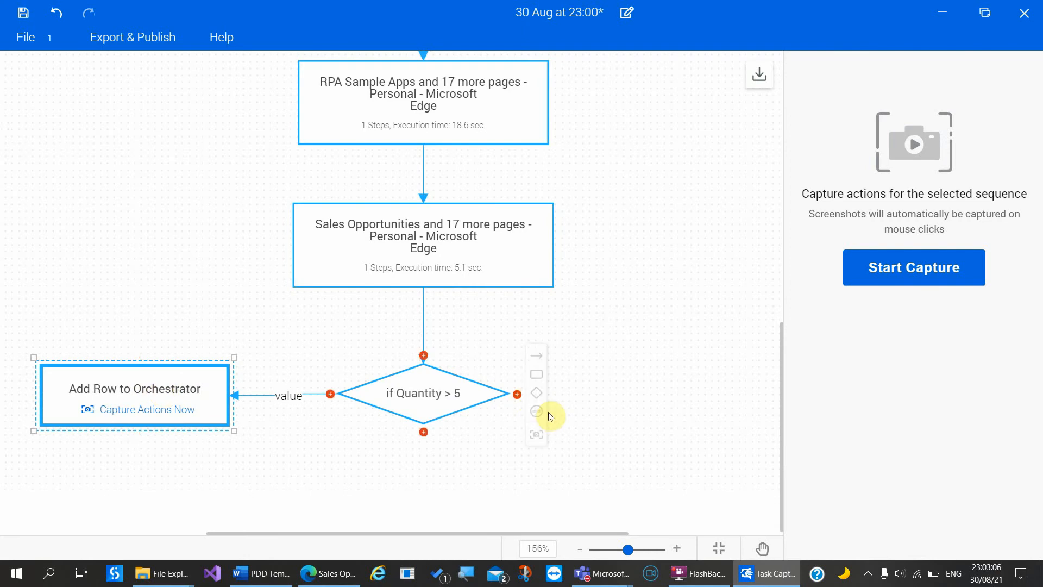
click(537, 375)
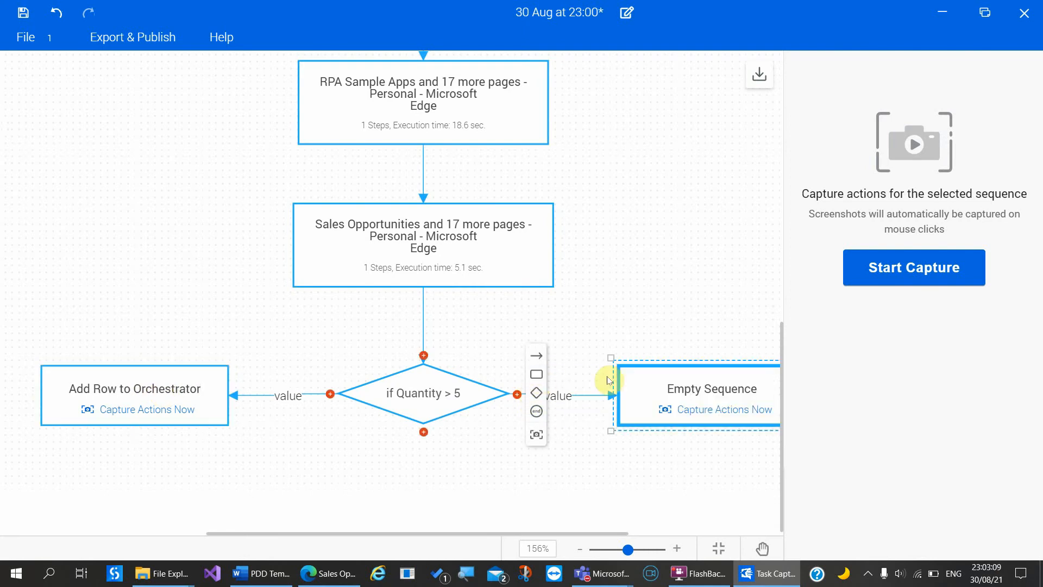
double_click(733, 392)
text(Ex)
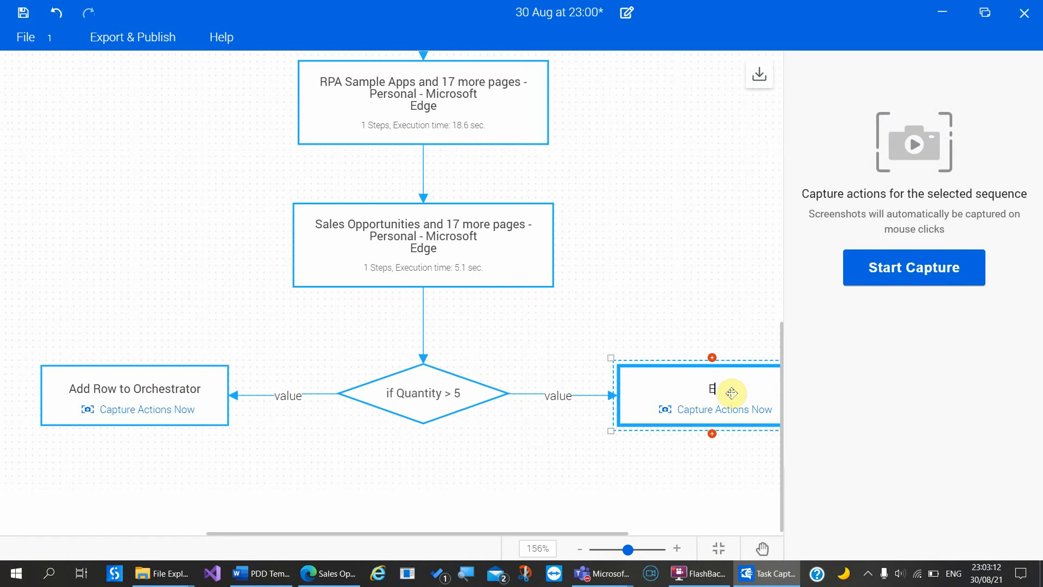
text(empt this row)
mouse_move(135, 433)
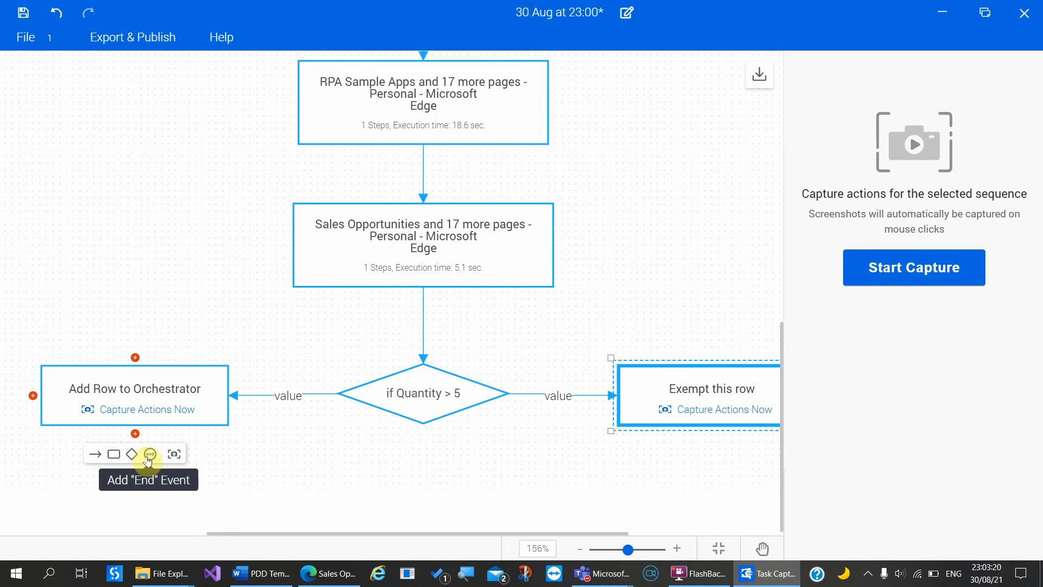
Step: Add an End node after Add Row to Orchestrator and connect Exempt this row to it
click(150, 456)
scroll(354, 462, down, 3)
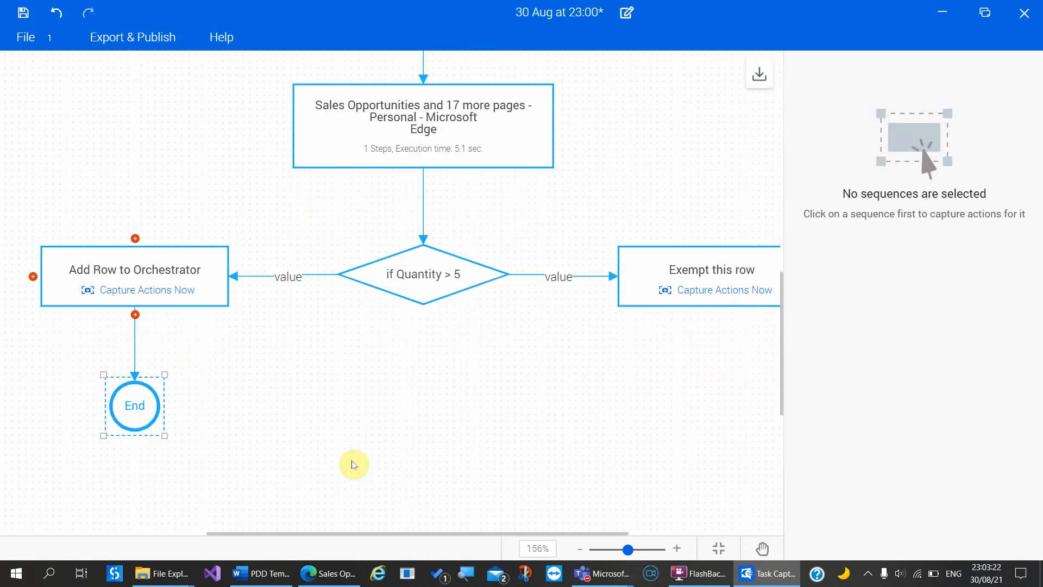
mouse_move(712, 303)
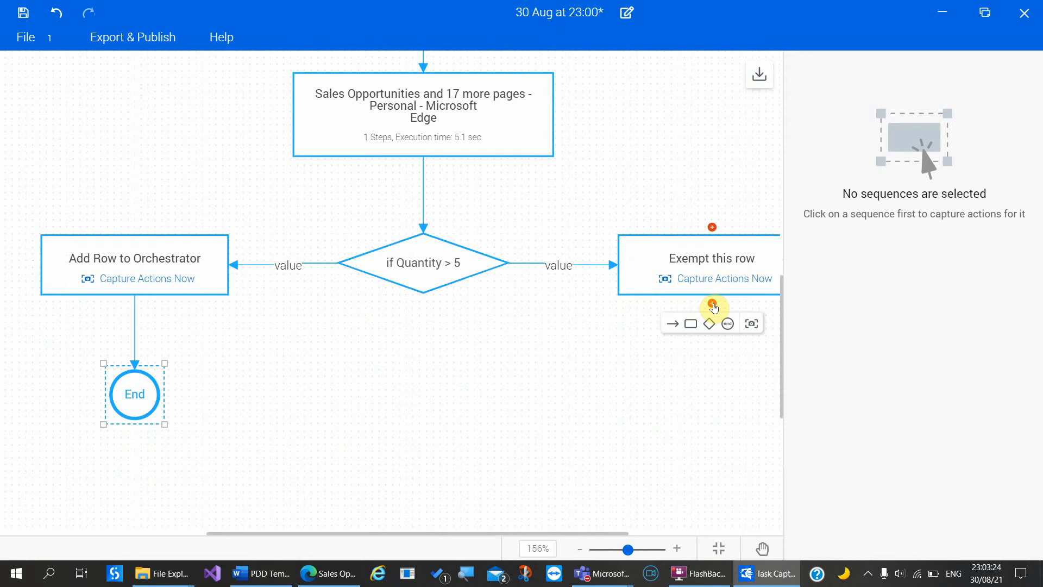
click(665, 322)
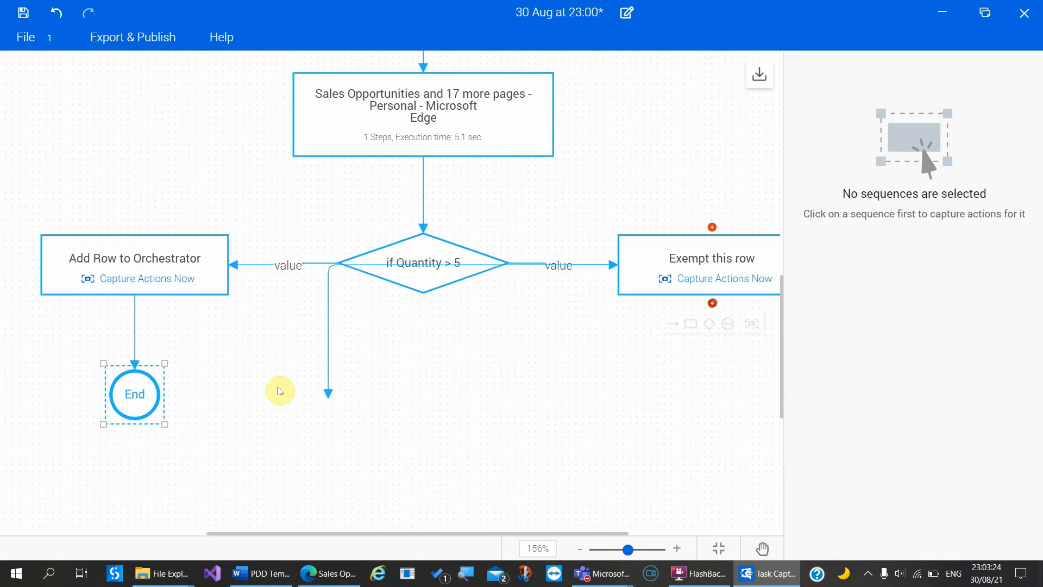
click(153, 398)
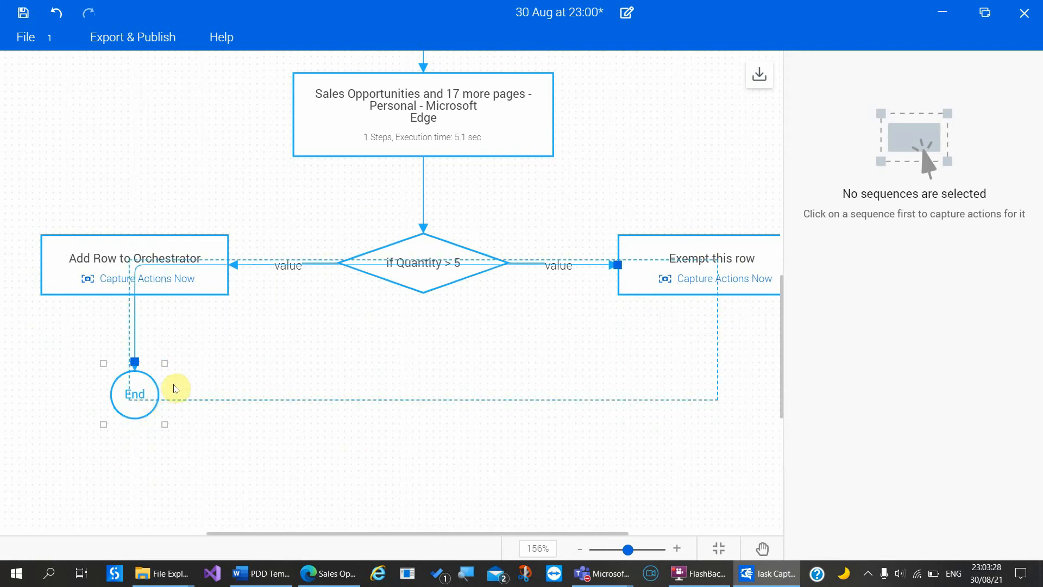
Step: Place End beneath the decision, raise the decision, and zoom out to see the diagram
drag(324, 374, 437, 443)
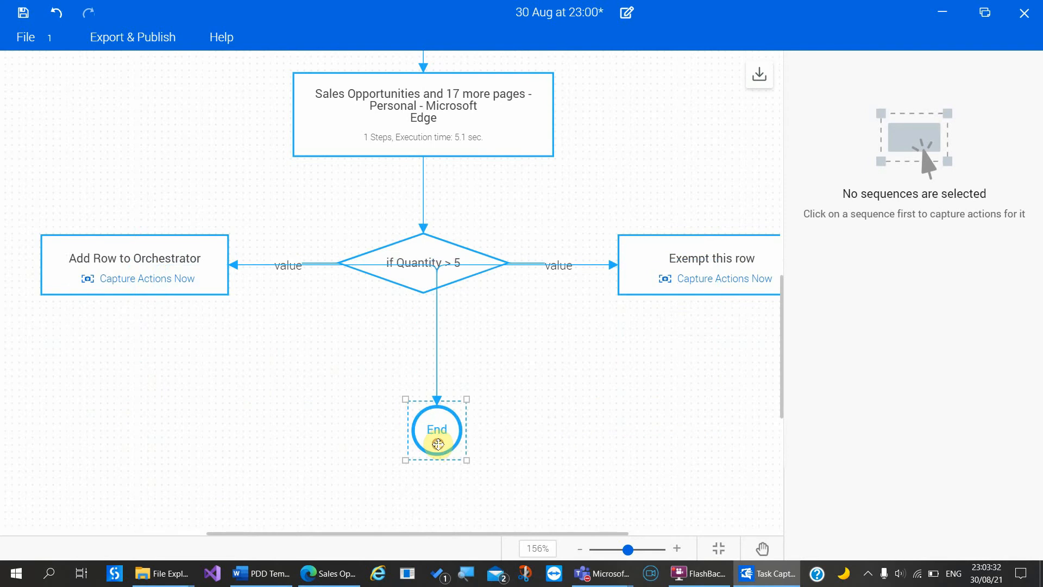
drag(429, 248, 449, 205)
click(508, 373)
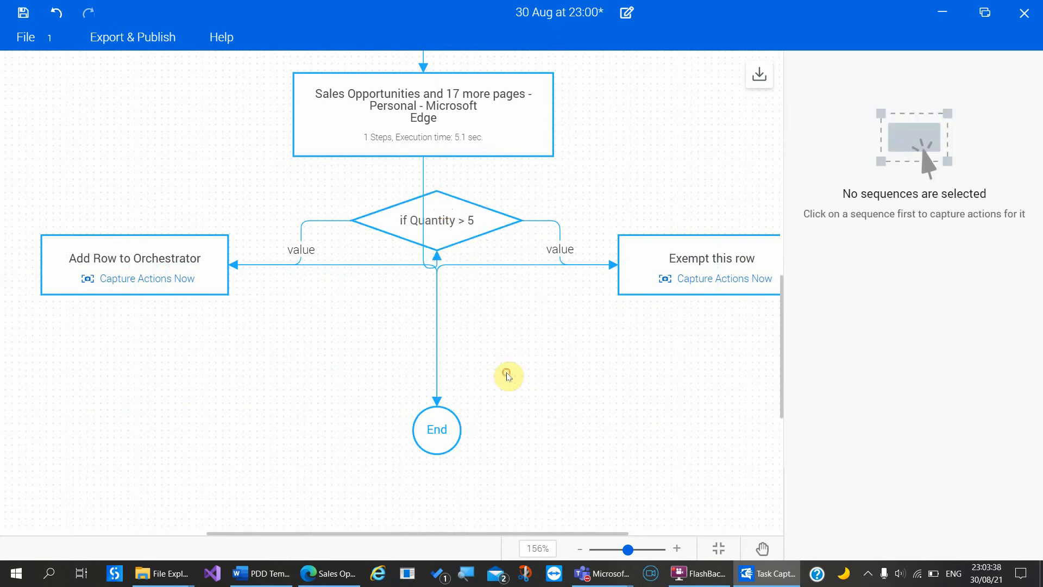
scroll(508, 389, up, 7)
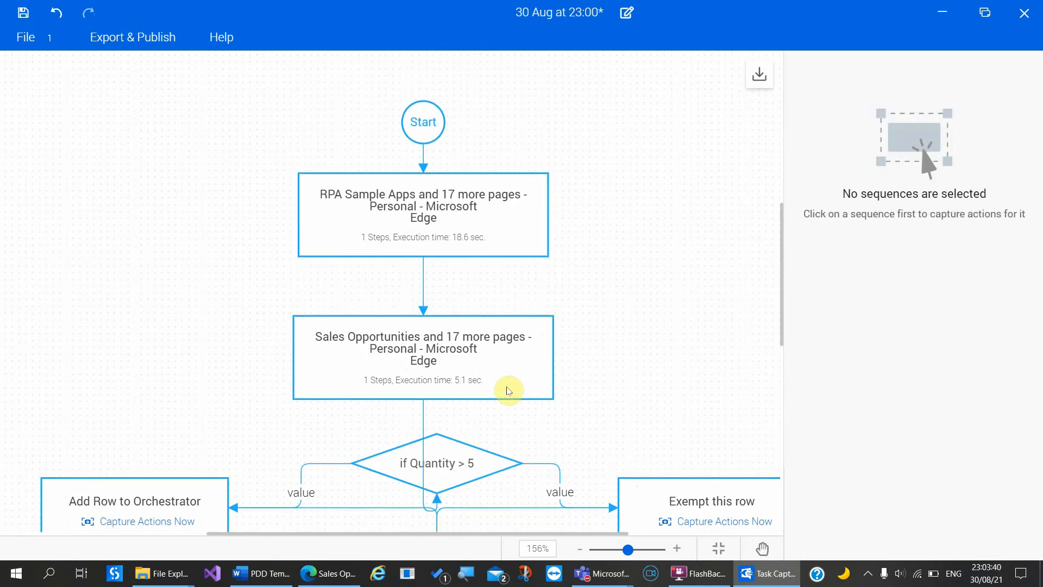
scroll(507, 387, down, 3)
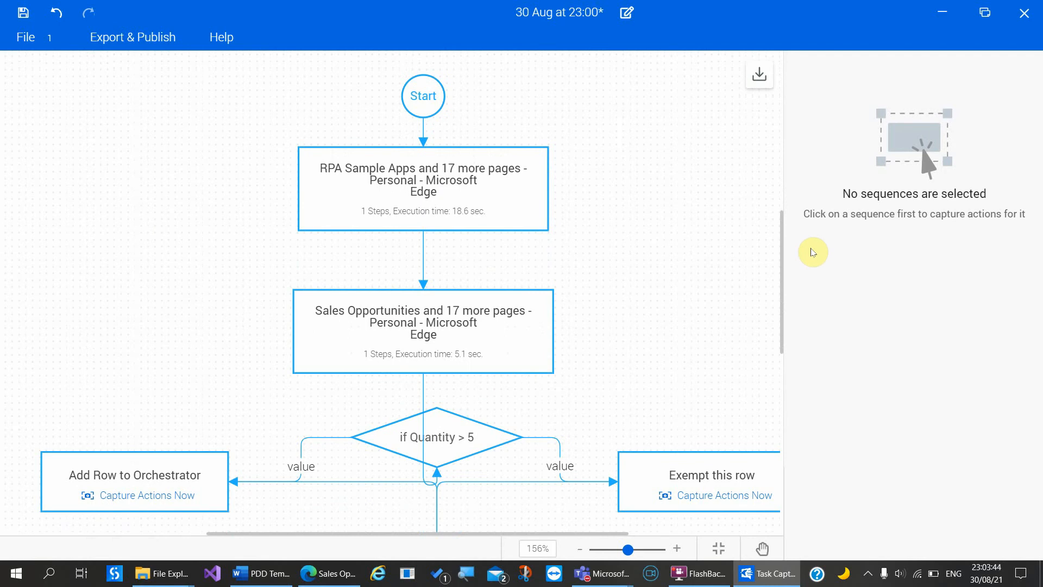
click(585, 550)
click(578, 551)
click(579, 551)
click(579, 551)
click(578, 550)
click(579, 551)
click(579, 551)
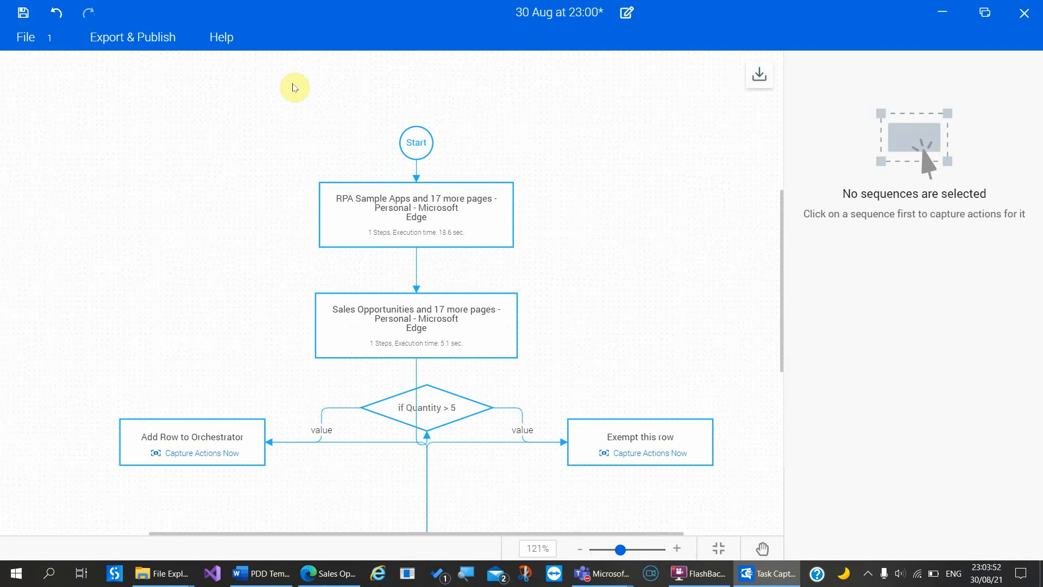
Step: Export to UiPath Studio, creating a new RPA Samples folder inside Batch2
click(132, 37)
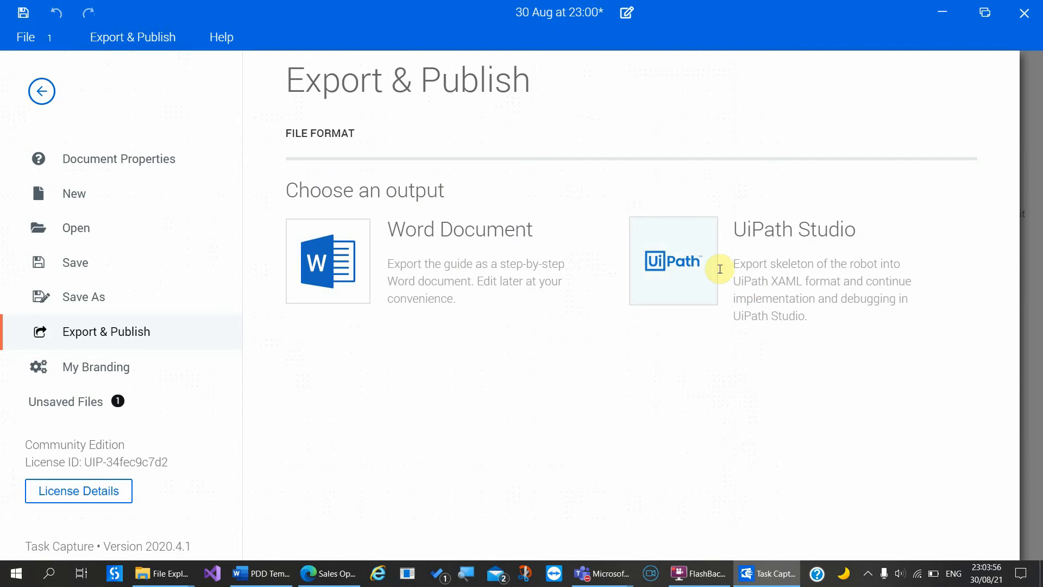
click(690, 262)
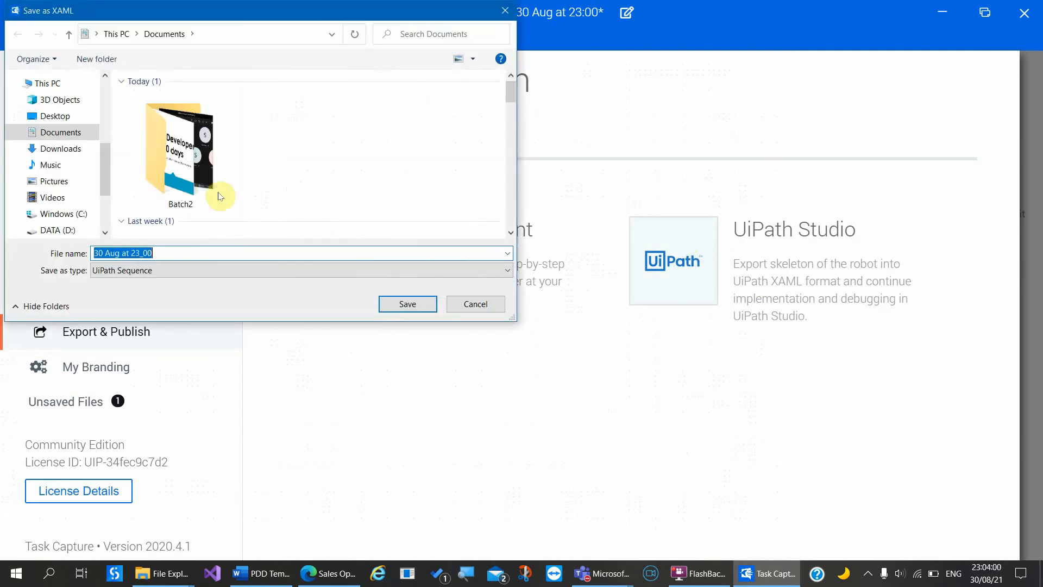
double_click(160, 152)
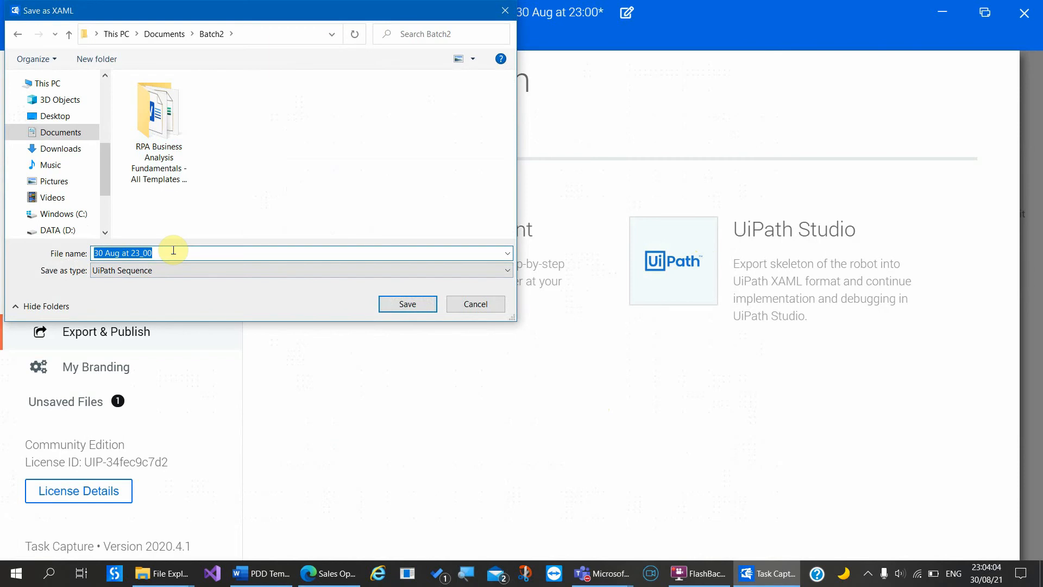
click(98, 61)
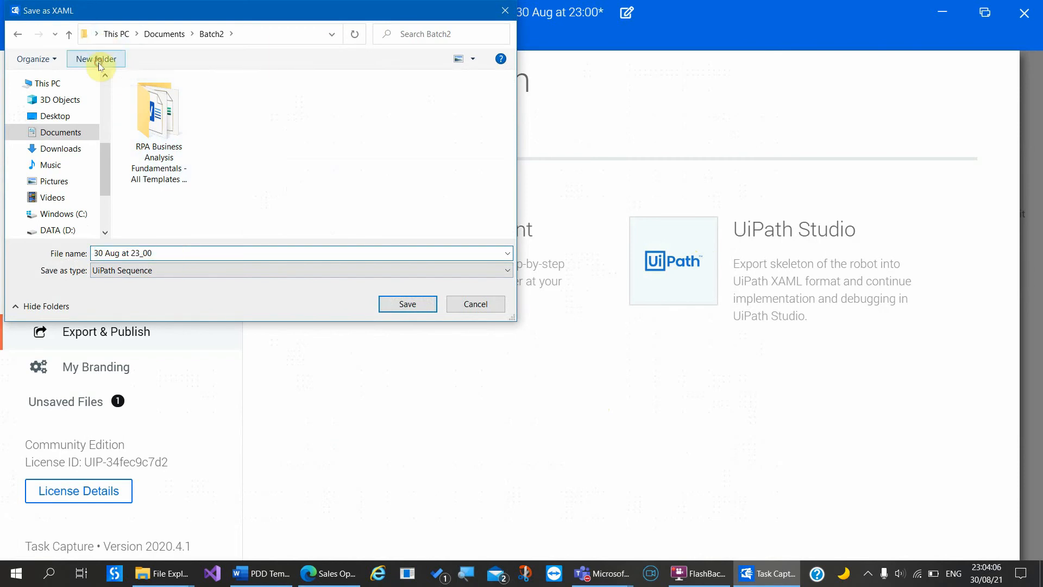
text(RPA S)
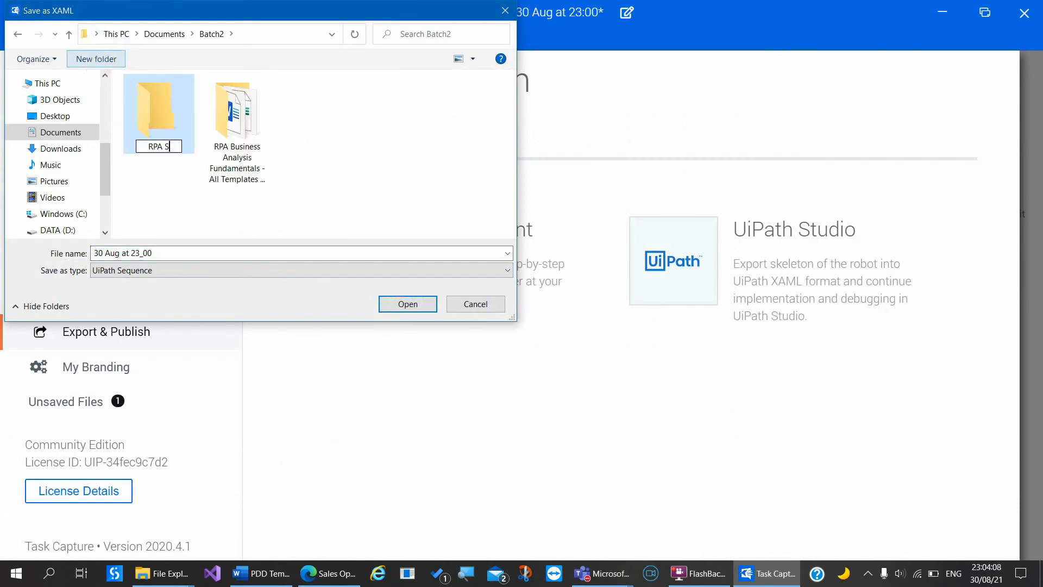
text(amples)
key(Return)
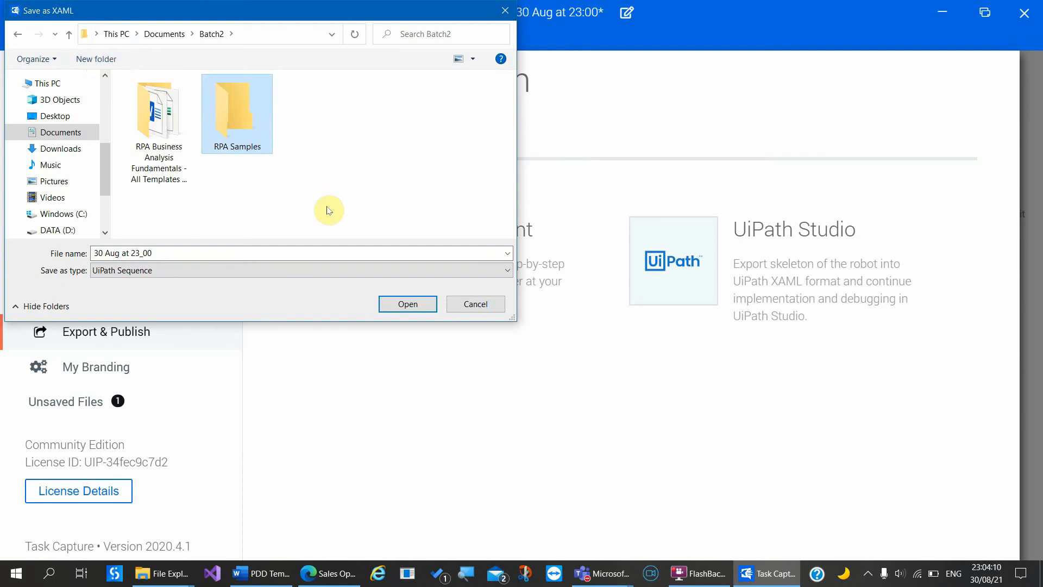
Step: Save the workflow there as 'Capture data dispatcher' and open the exported file
double_click(263, 144)
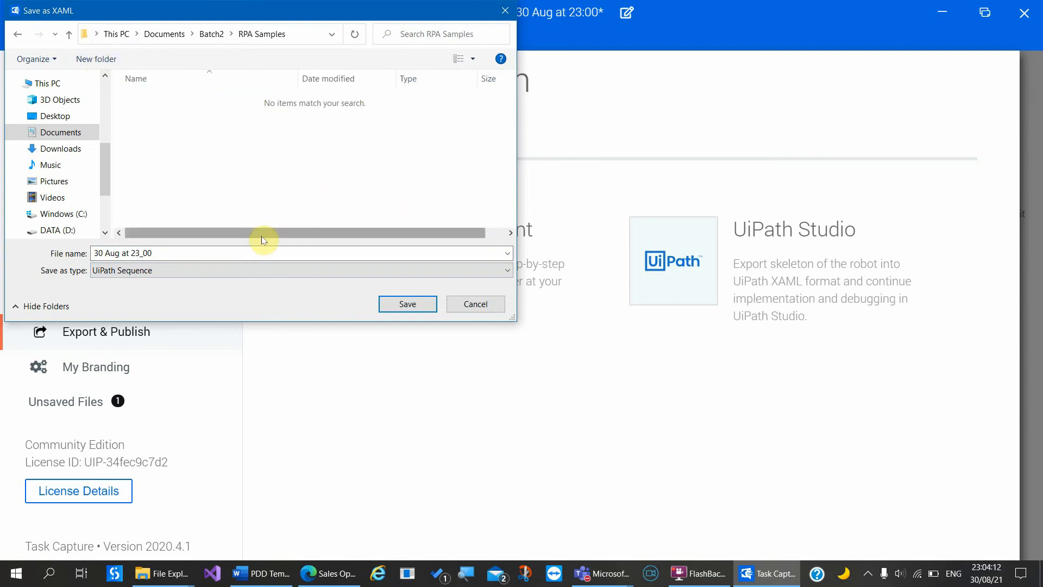
click(238, 255)
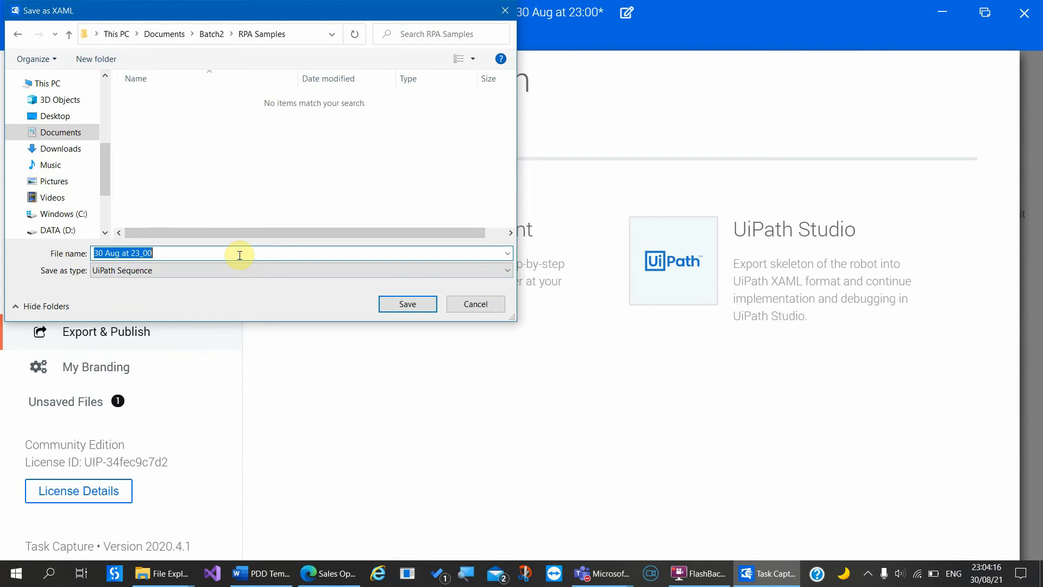
text(Capture da)
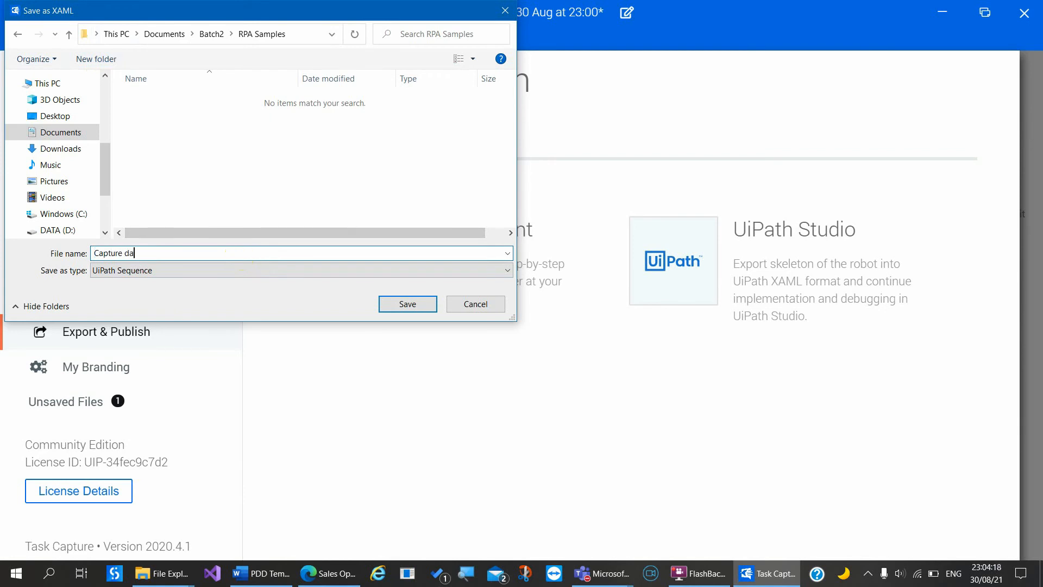
text(ta dispatcher)
key(Return)
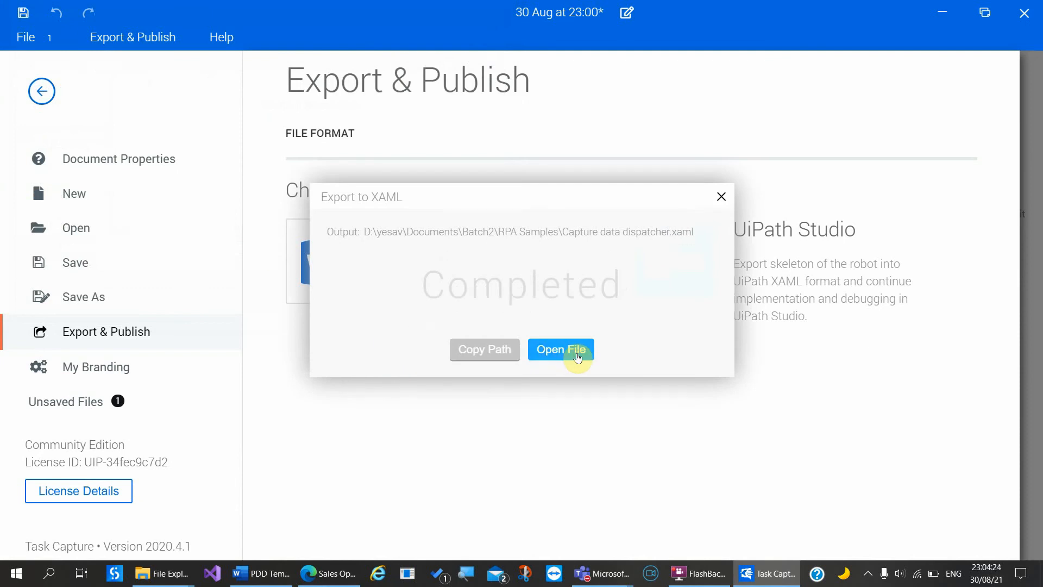
click(587, 360)
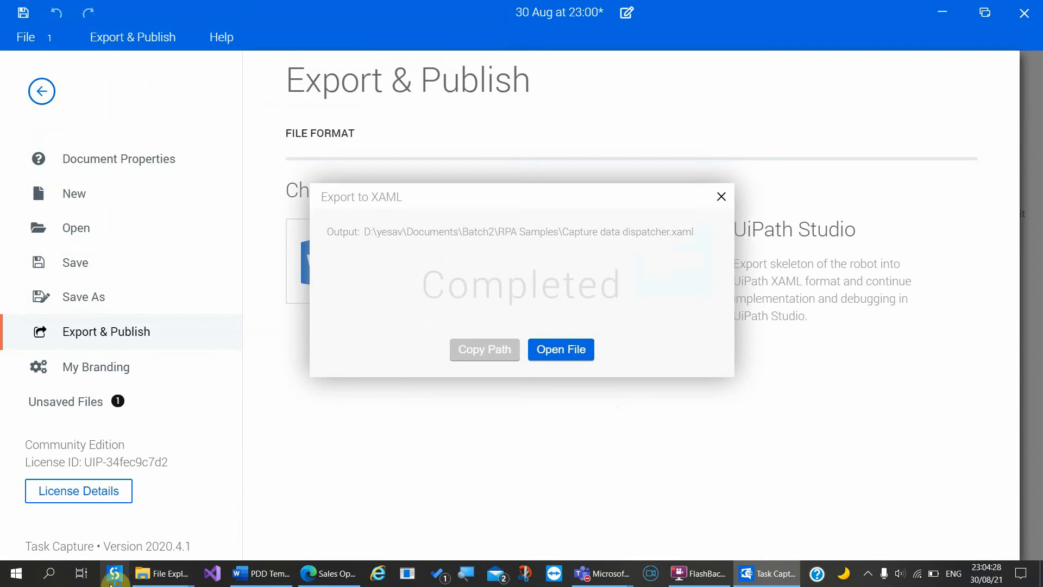
Step: Open the 'Capture data dispatcher' project from Batch2 > RPA Samples in a maximized Explorer window
mouse_move(163, 573)
click(228, 509)
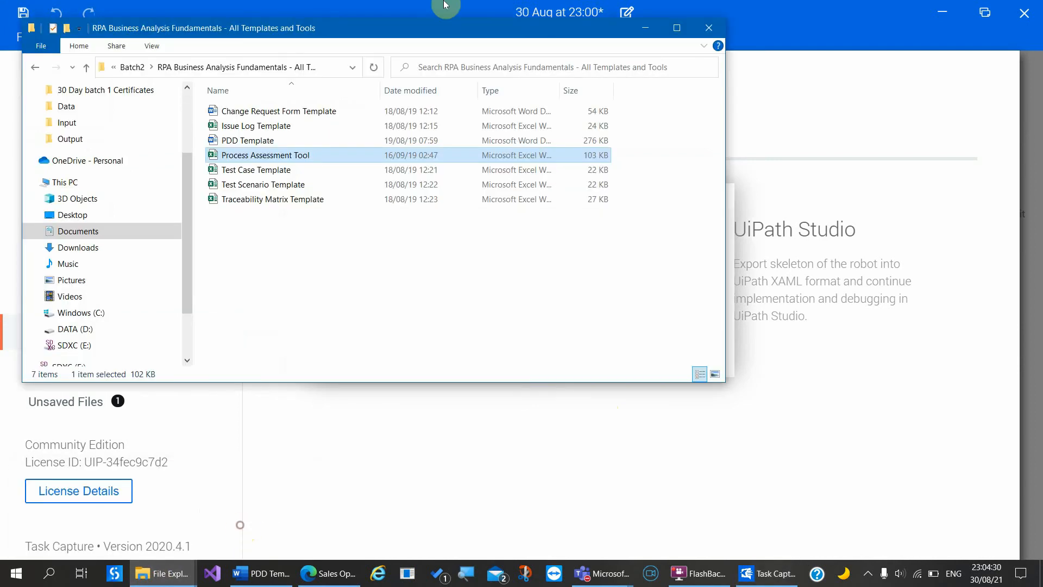
click(133, 67)
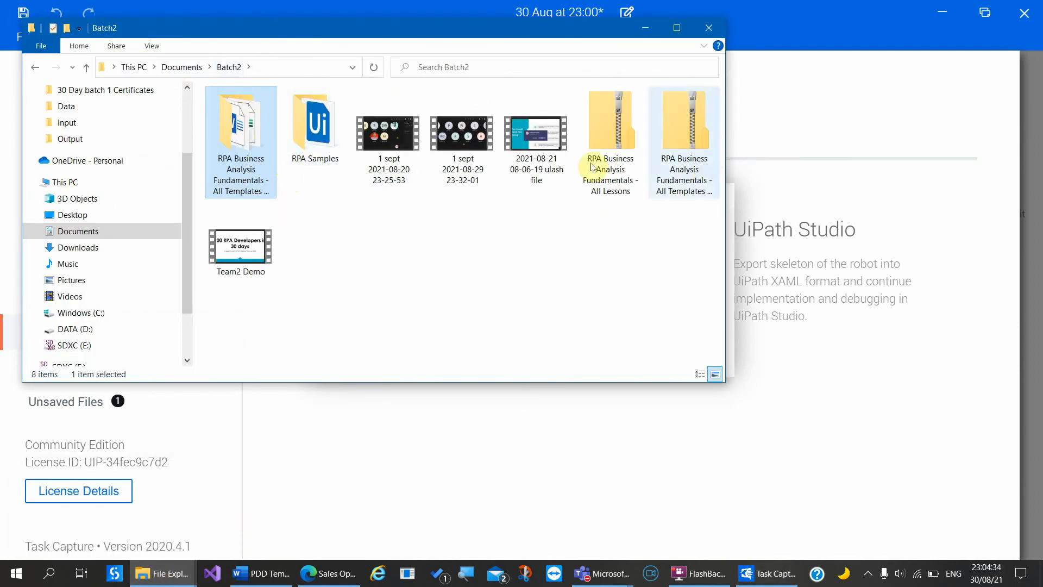
double_click(307, 116)
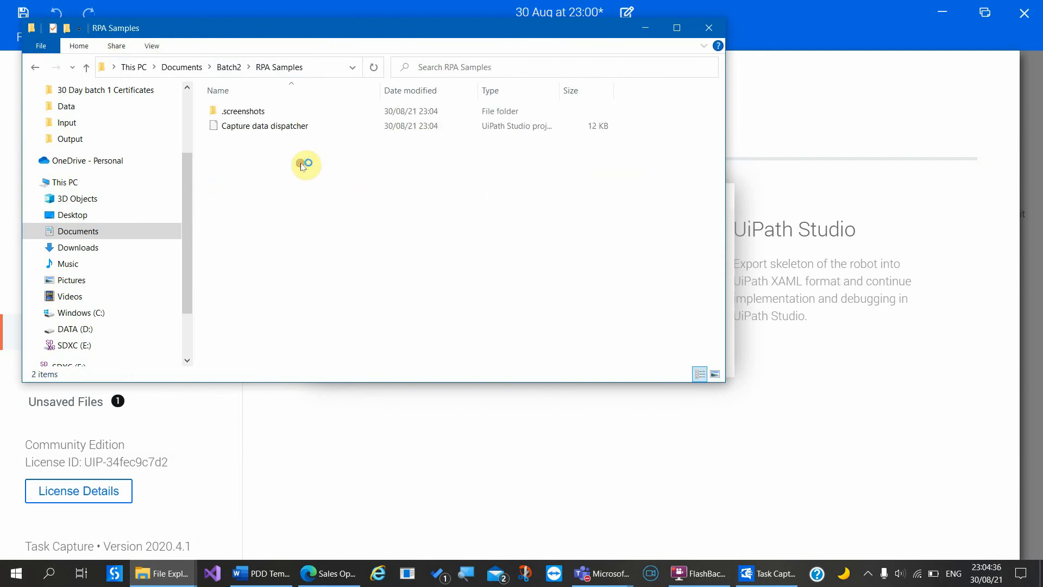
click(264, 126)
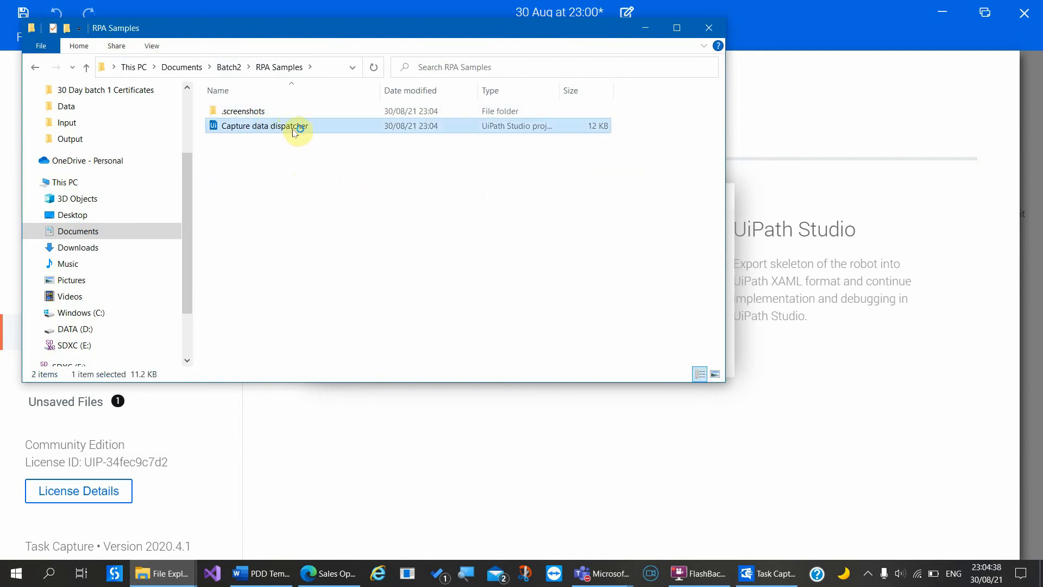
click(677, 28)
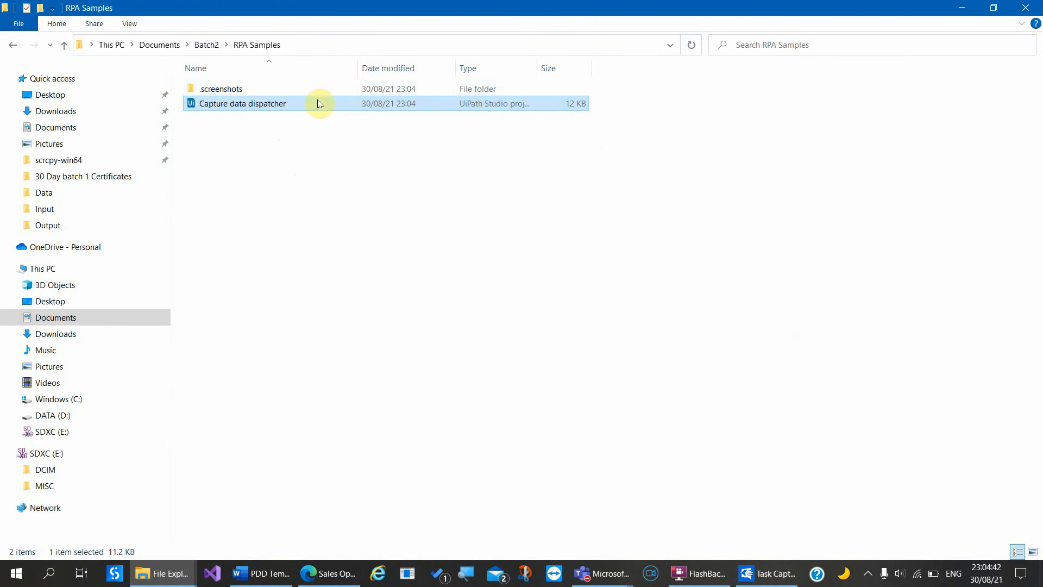
double_click(494, 105)
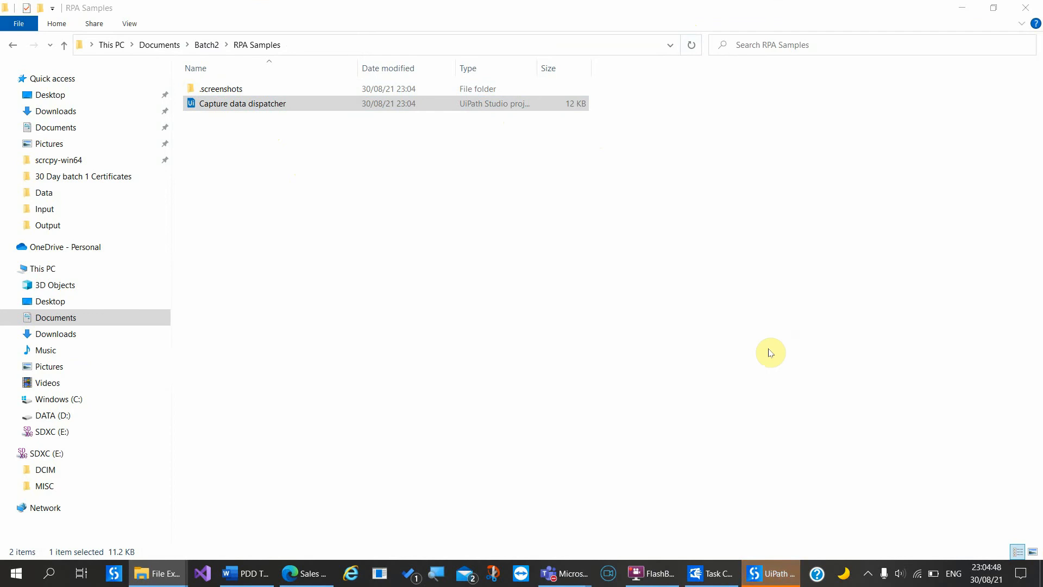
Step: Finish the XAML export in Task Capture and open the exported workflow in UiPath Studio
click(709, 574)
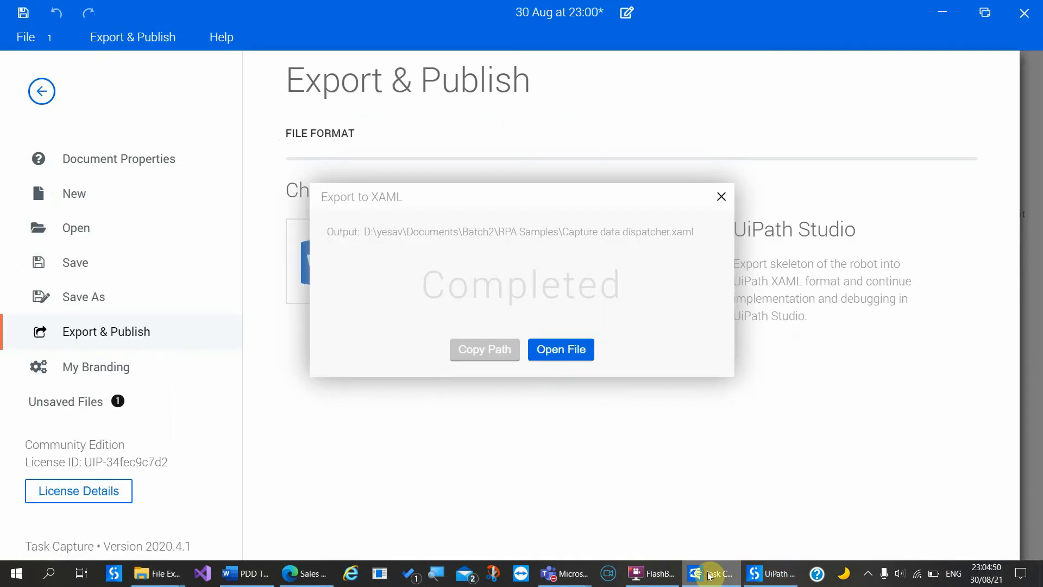
click(721, 197)
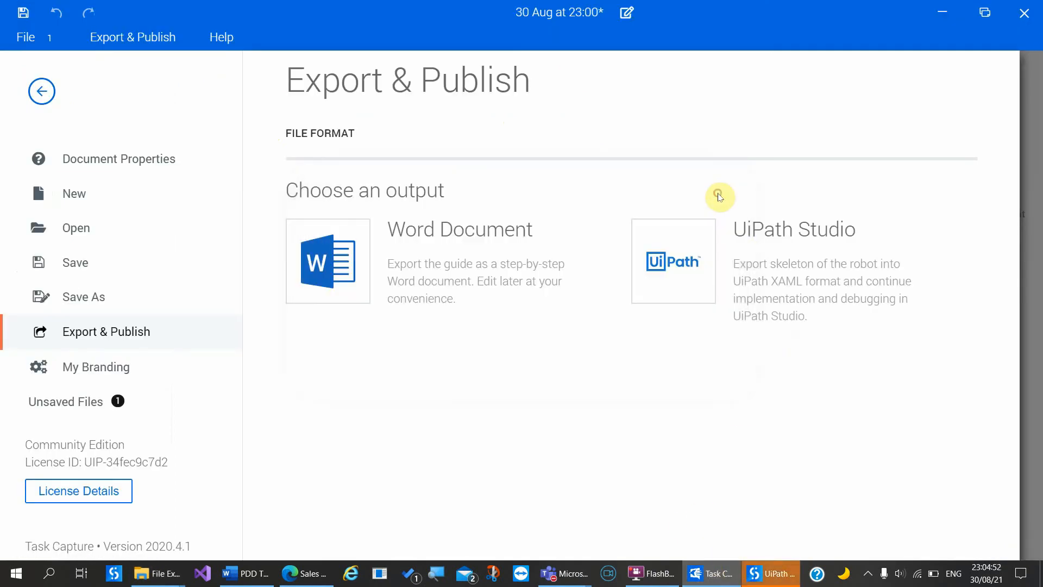
click(770, 579)
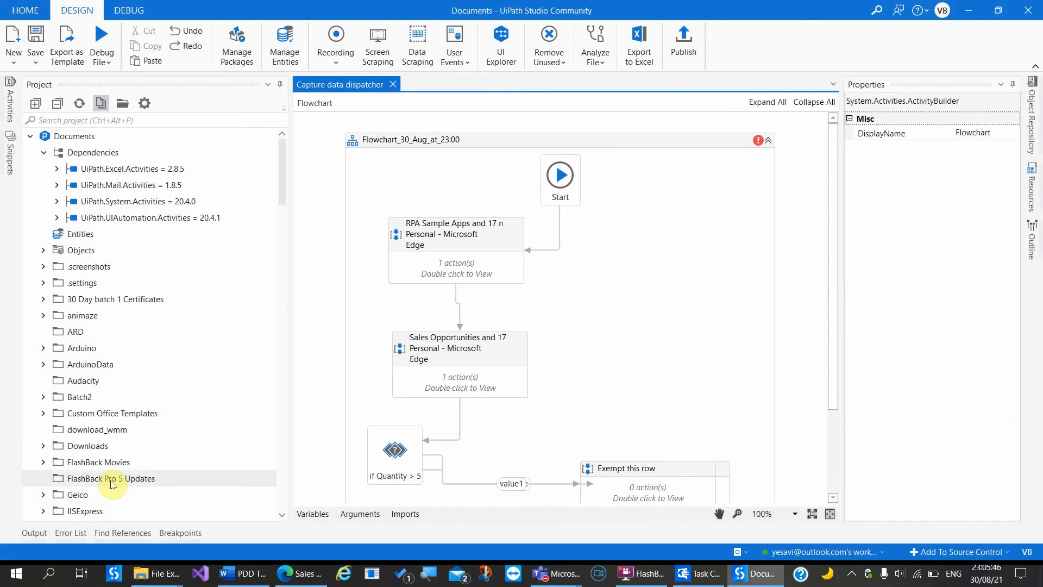
Step: Browse the project's folder on disk, then return to the flowchart and select it
scroll(117, 479, down, 10)
scroll(111, 483, down, 1)
scroll(127, 283, up, 11)
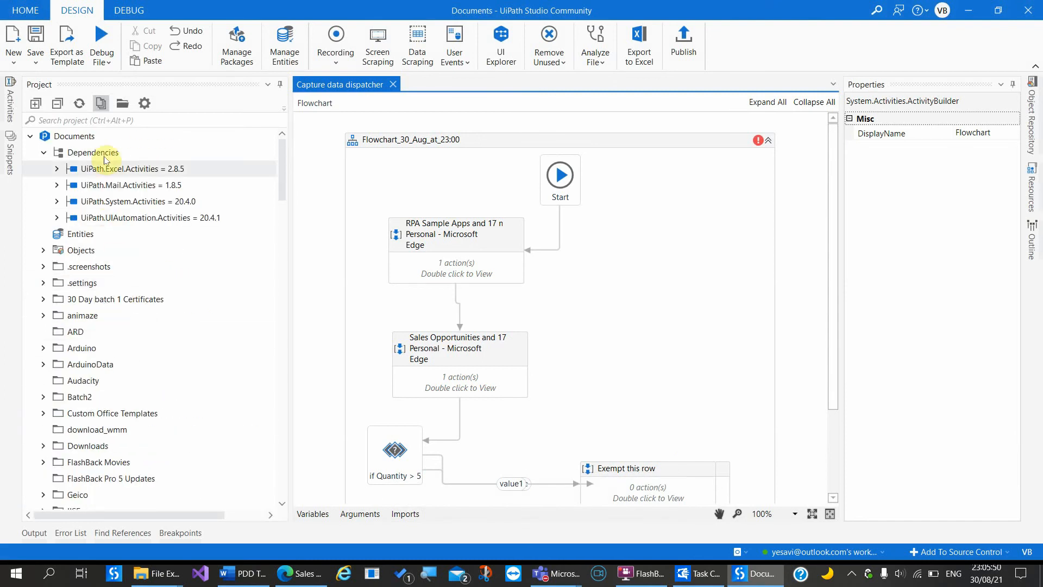
click(124, 102)
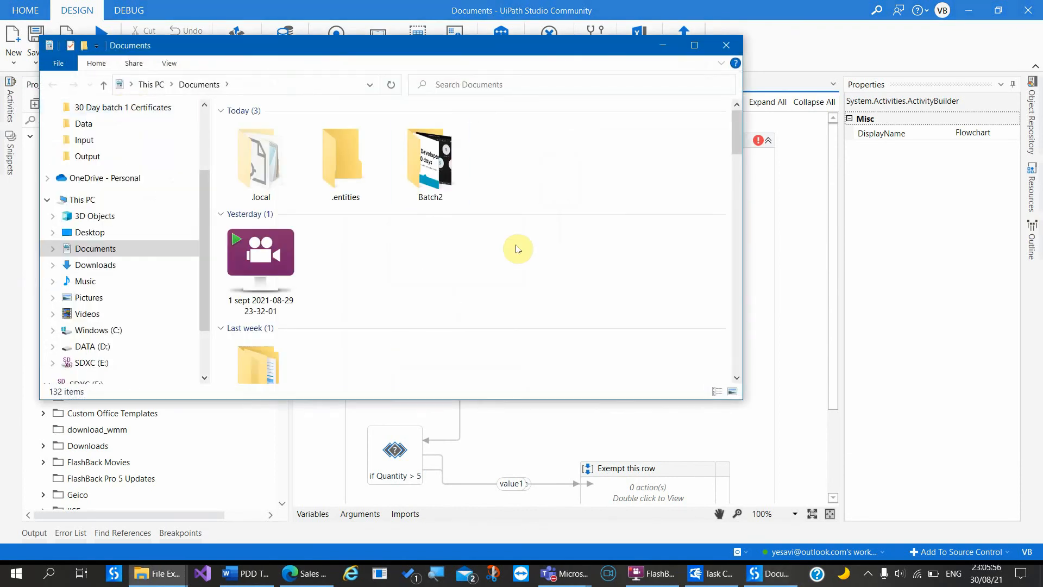
click(726, 45)
click(703, 214)
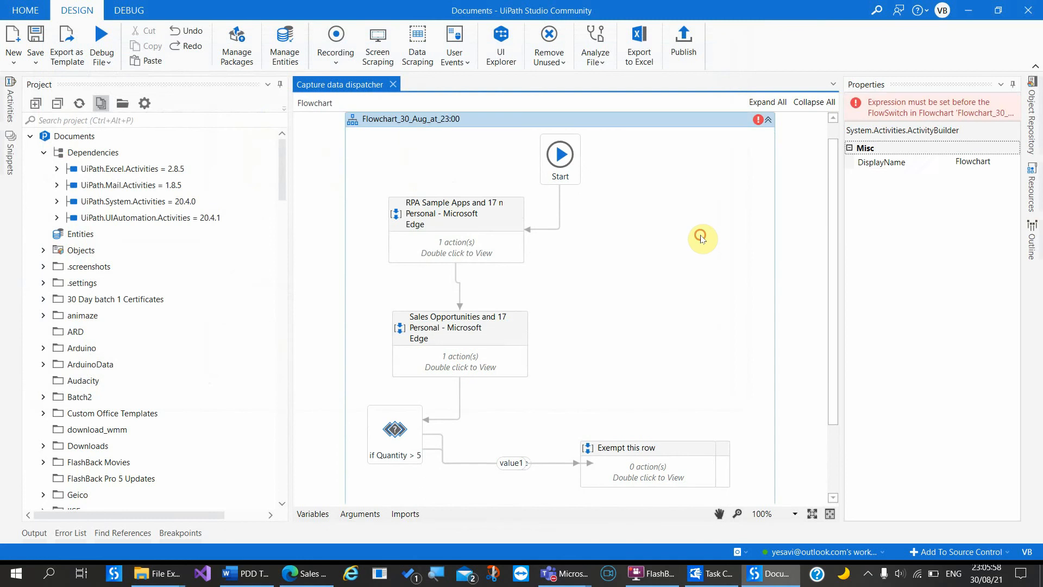
Step: Inspect the RPA Sample Apps and Sales Opportunities sequences and their recorded click actions
double_click(493, 259)
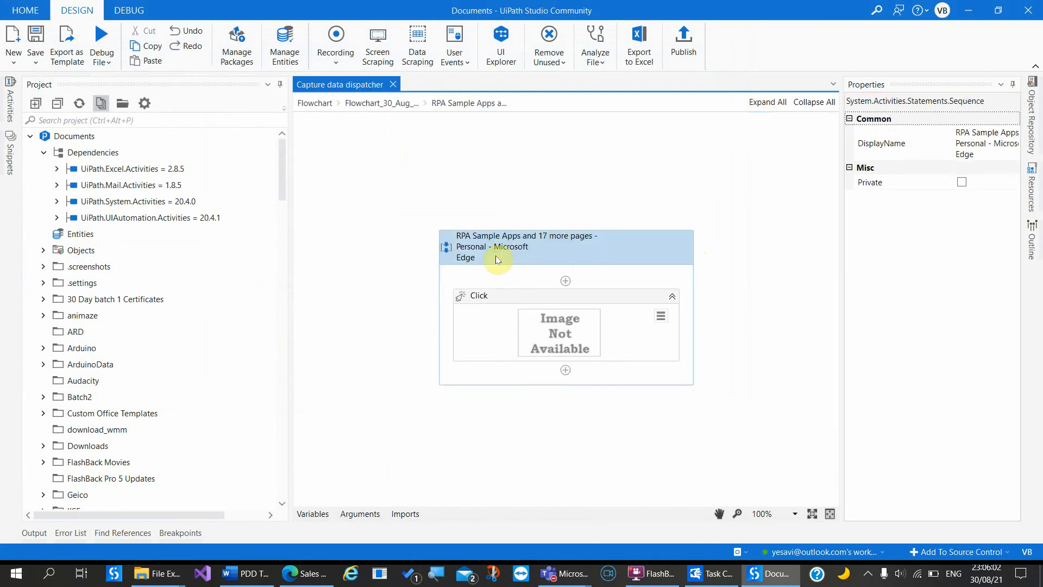
click(534, 303)
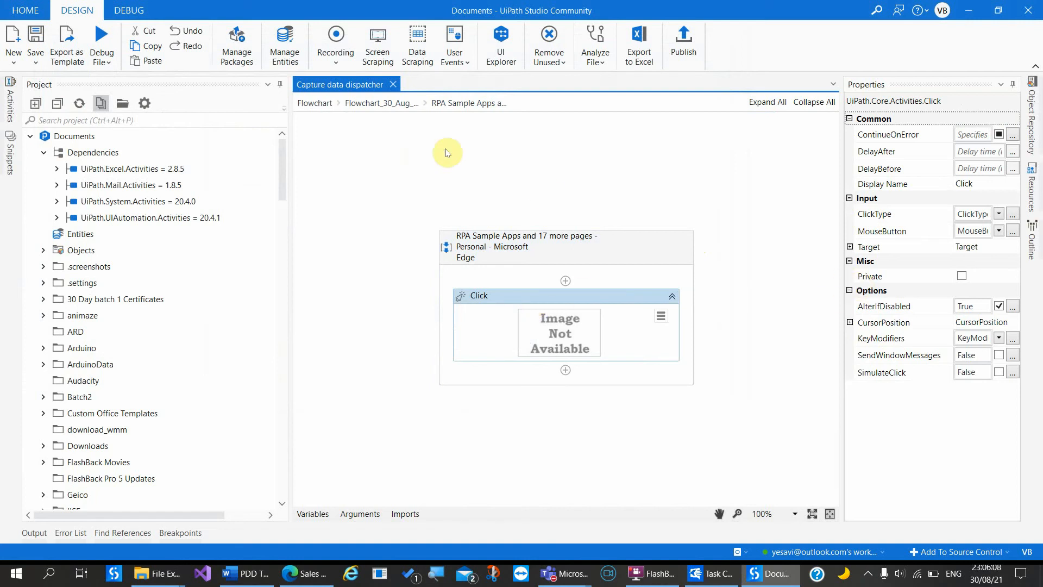
click(396, 103)
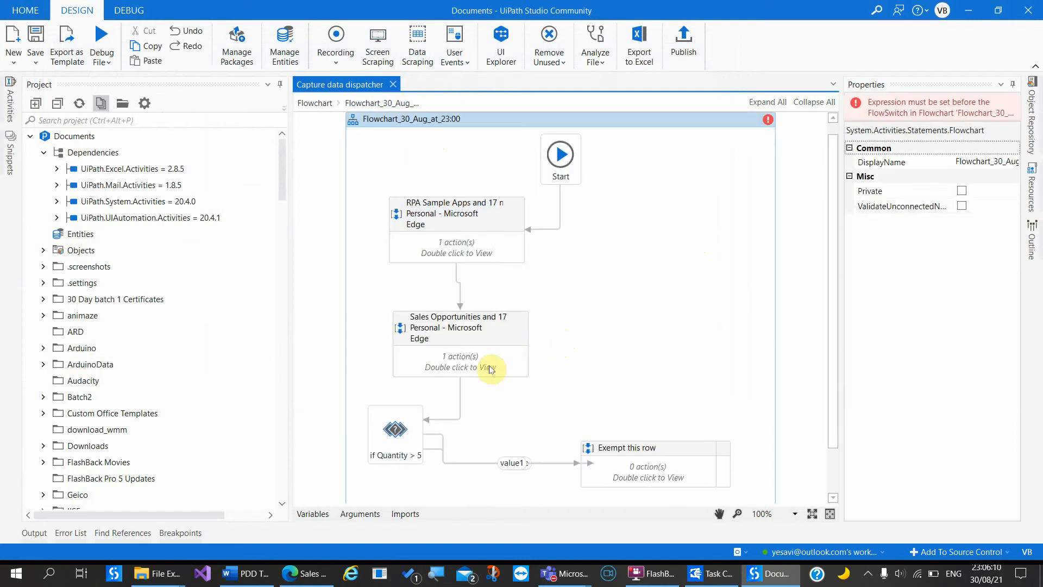
double_click(490, 369)
click(564, 306)
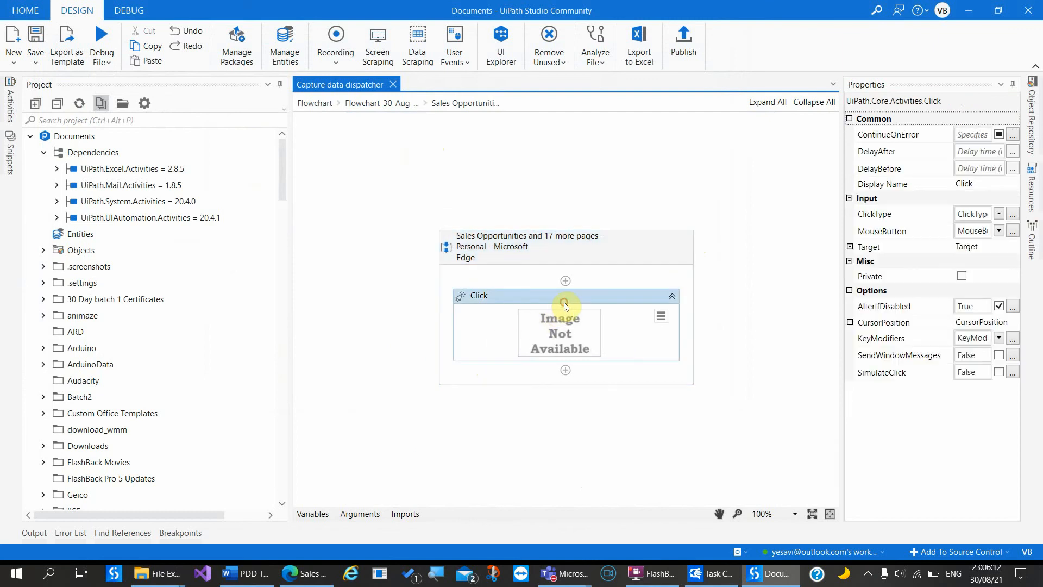
click(400, 103)
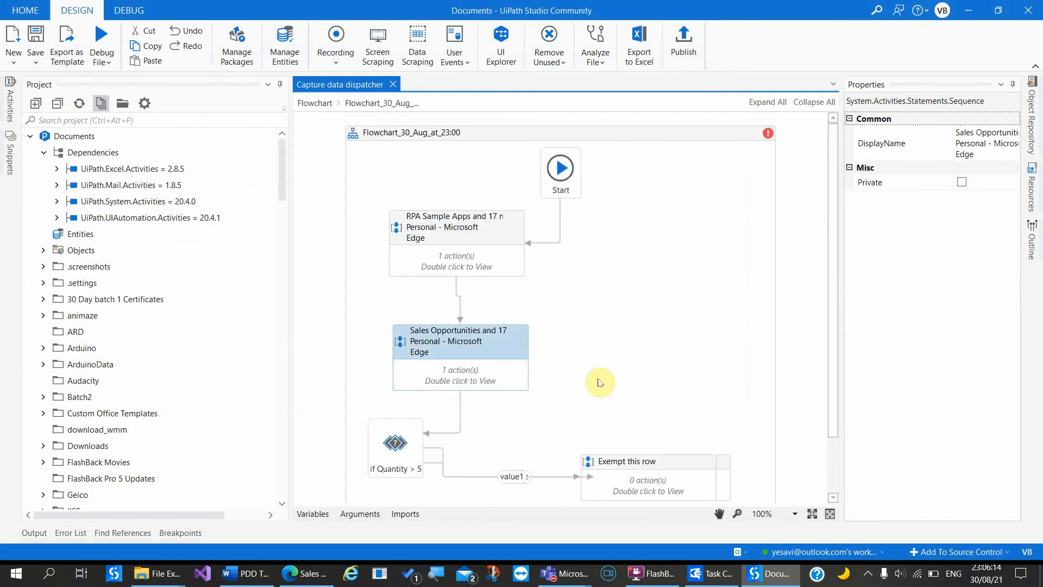
Step: Move Exempt this row up and Add Row to Orchestrator down so they no longer overlap
scroll(599, 382, down, 3)
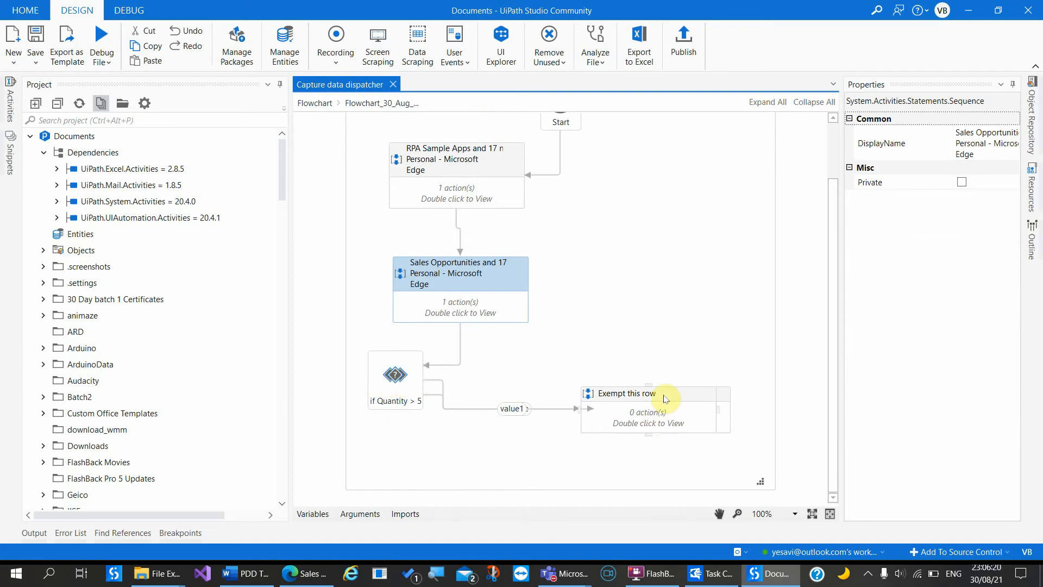
drag(662, 395, 656, 299)
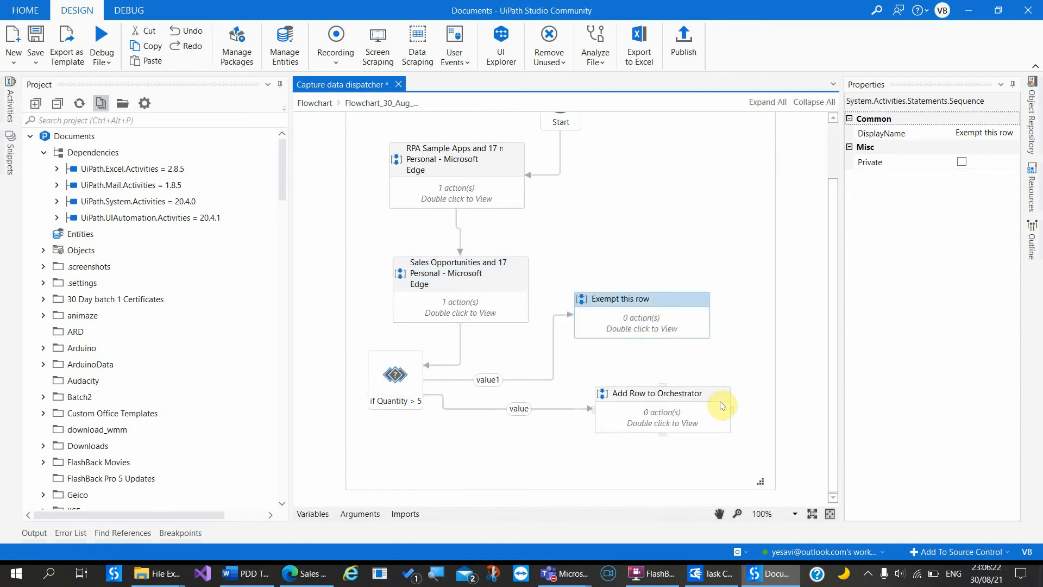
drag(715, 397, 716, 422)
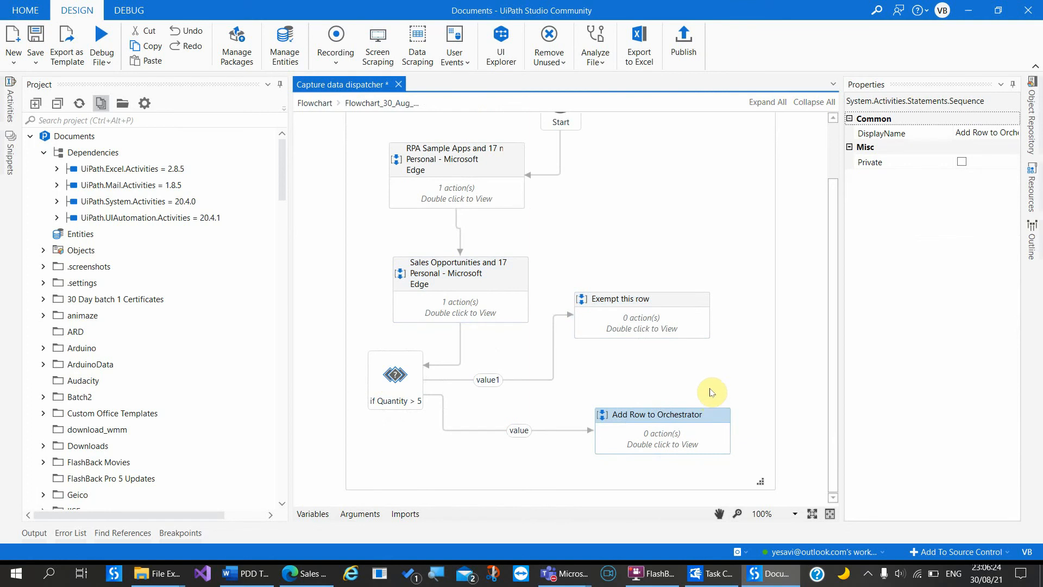
click(710, 392)
scroll(712, 392, up, 2)
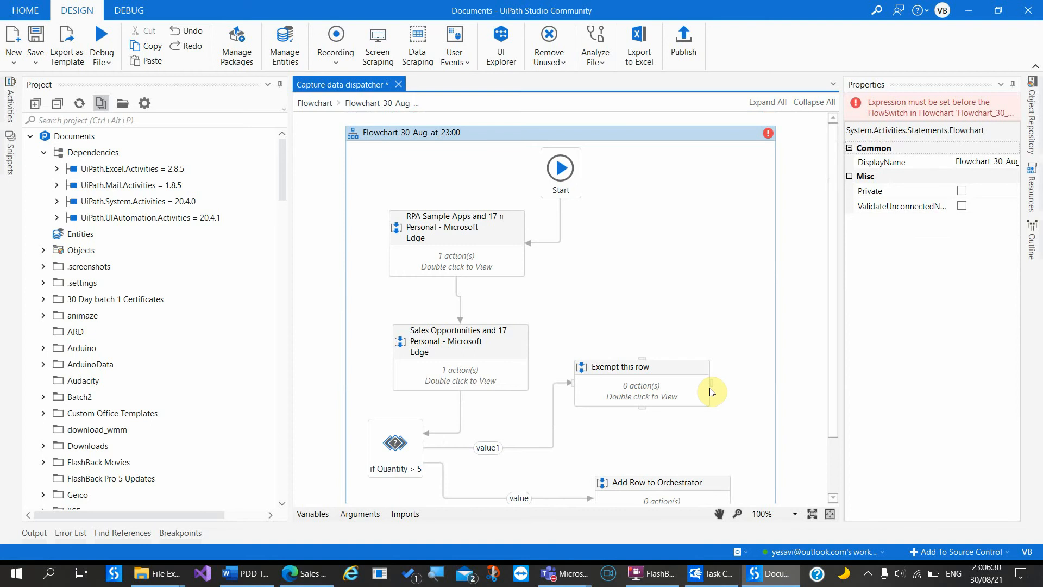
Step: Choose Word document export and retitle it 'PDD for Rpa Sample'
click(719, 572)
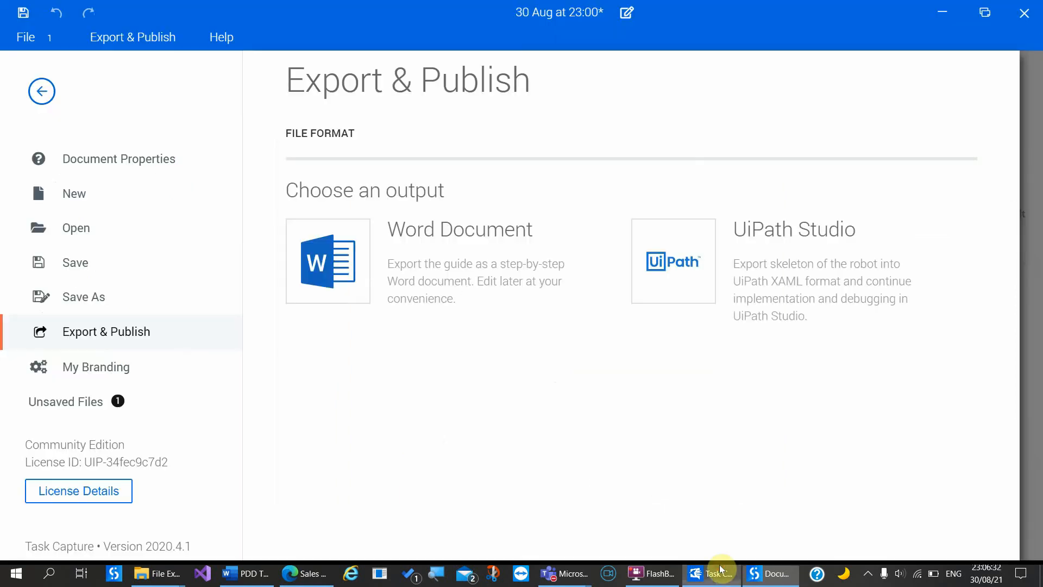
click(321, 237)
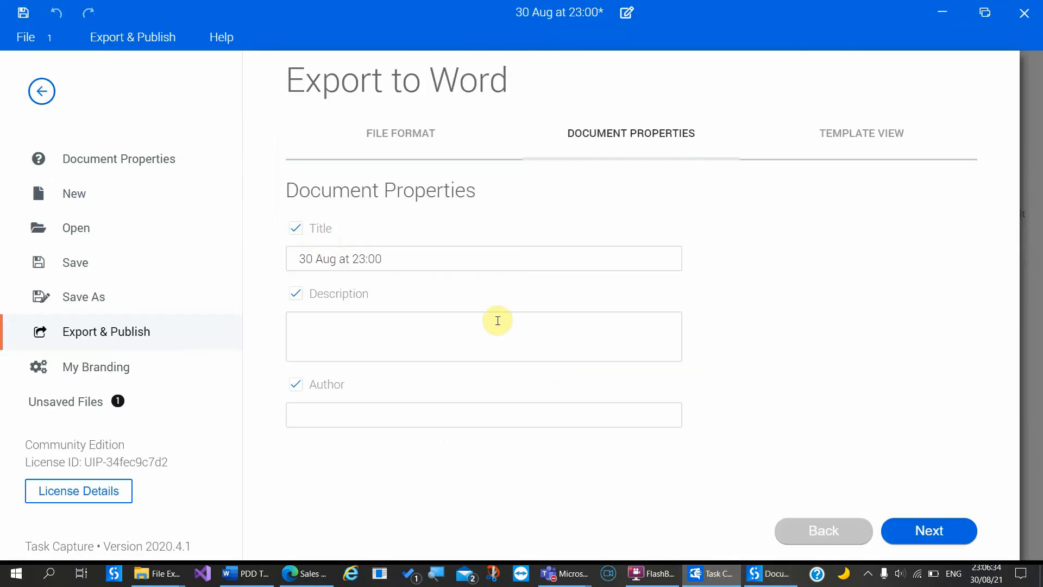
click(429, 260)
drag(429, 260, 259, 240)
text(PDD sf)
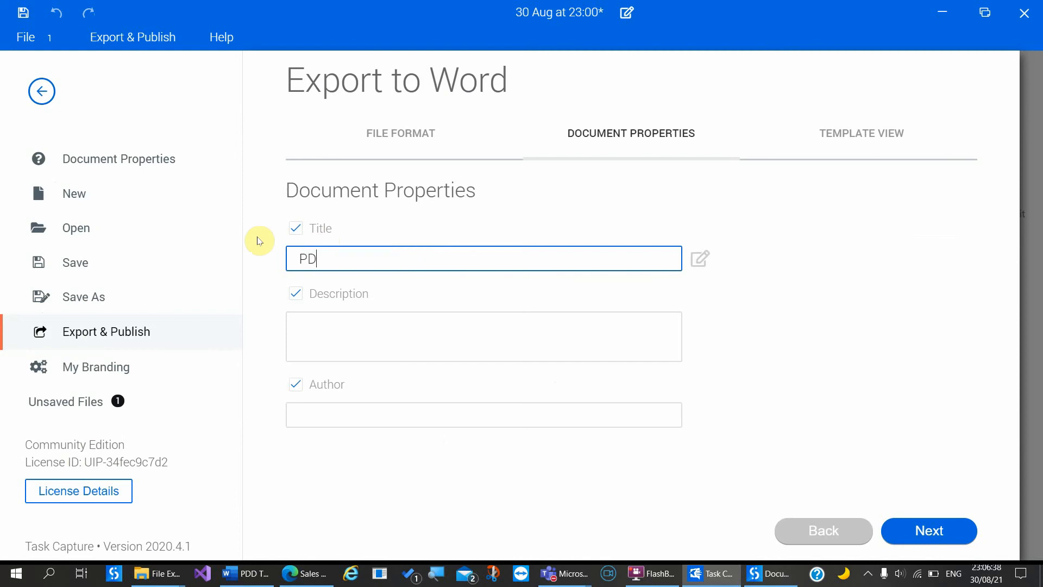
key(BackSpace)
key(BackSpace)
text(for rPA)
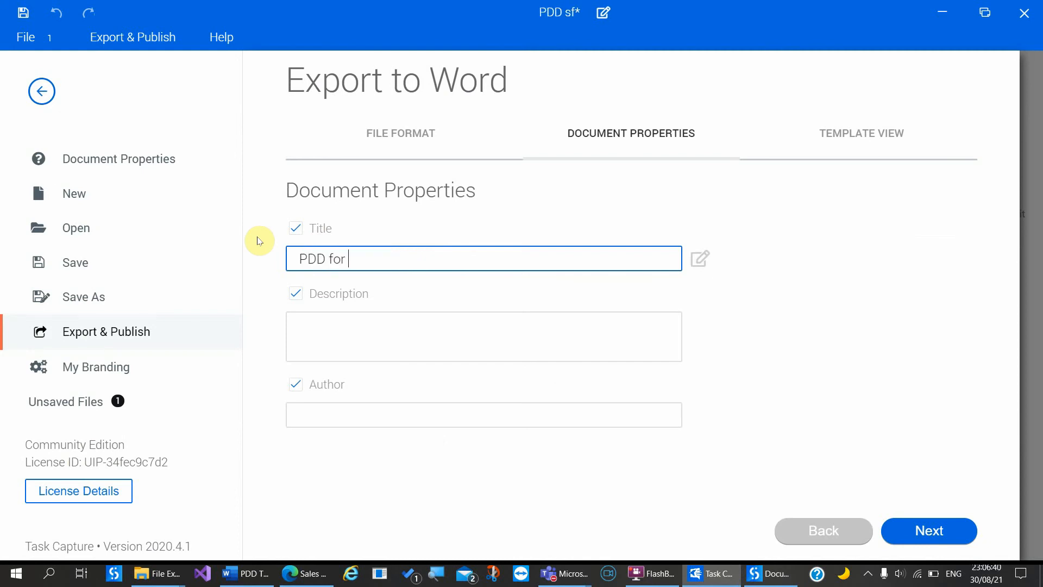
key(BackSpace)
key(BackSpace)
key(BackSpace)
key(BackSpace)
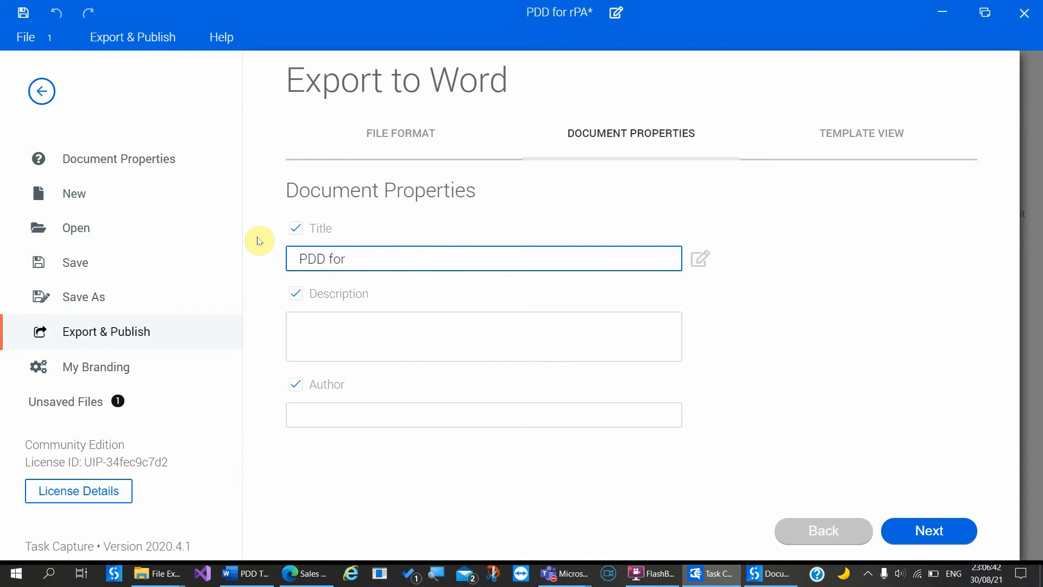
text(Rps)
key(BackSpace)
text(a)
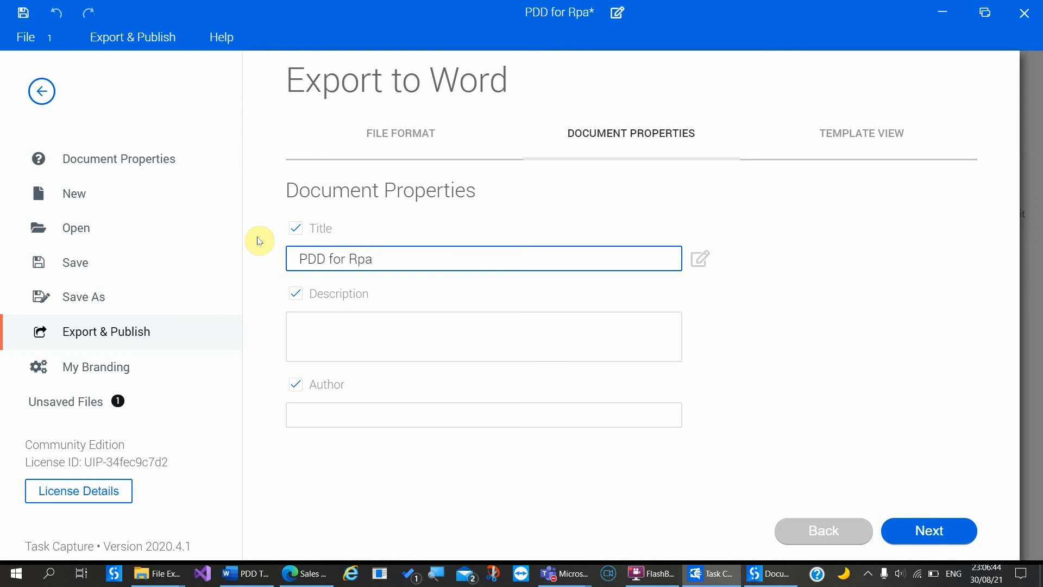
text( Sample)
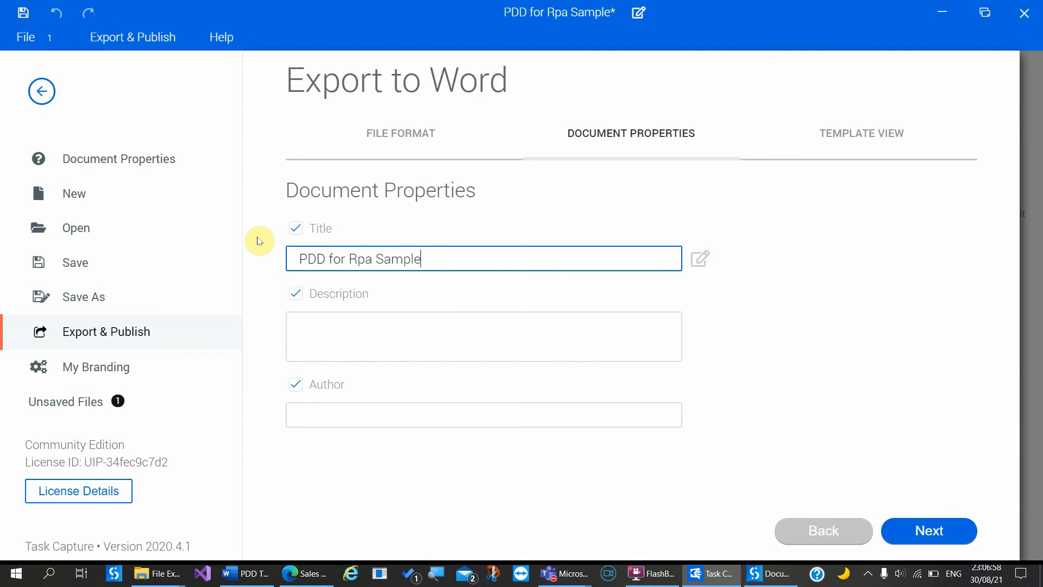
drag(259, 238, 619, 323)
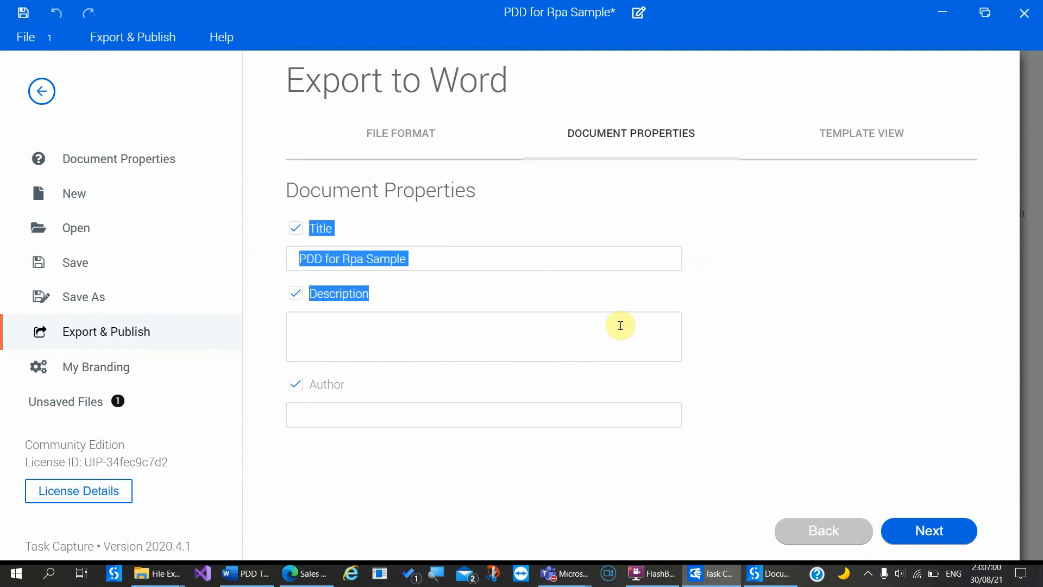
click(699, 342)
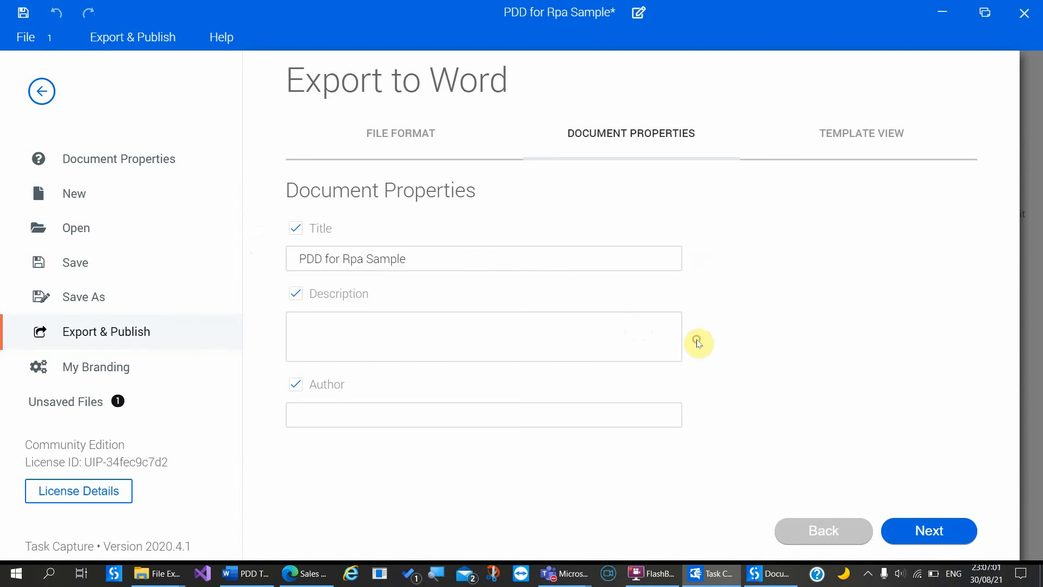
Step: Select the UiPath PDD template for the Word export
click(924, 533)
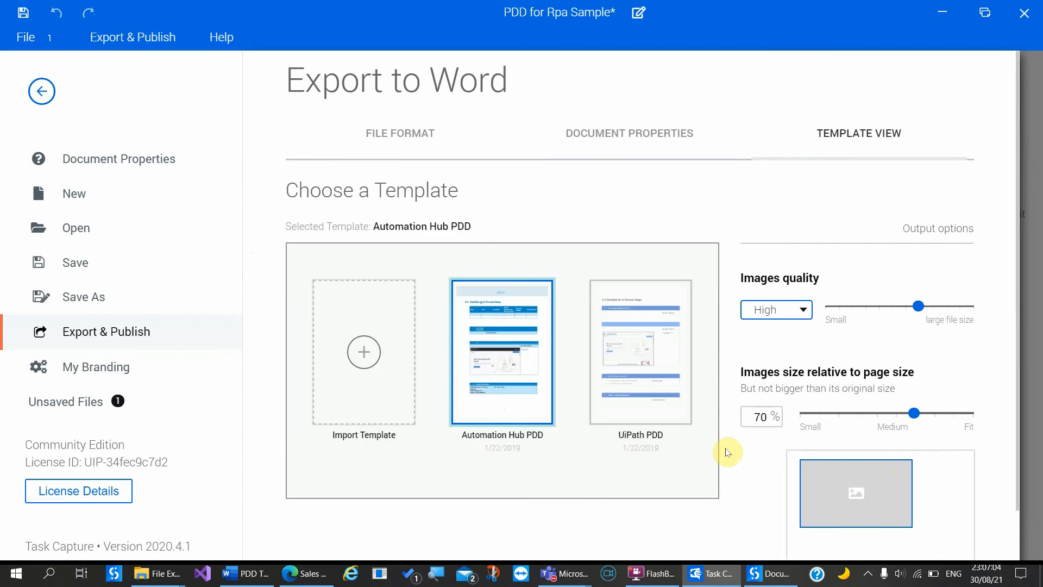
click(637, 389)
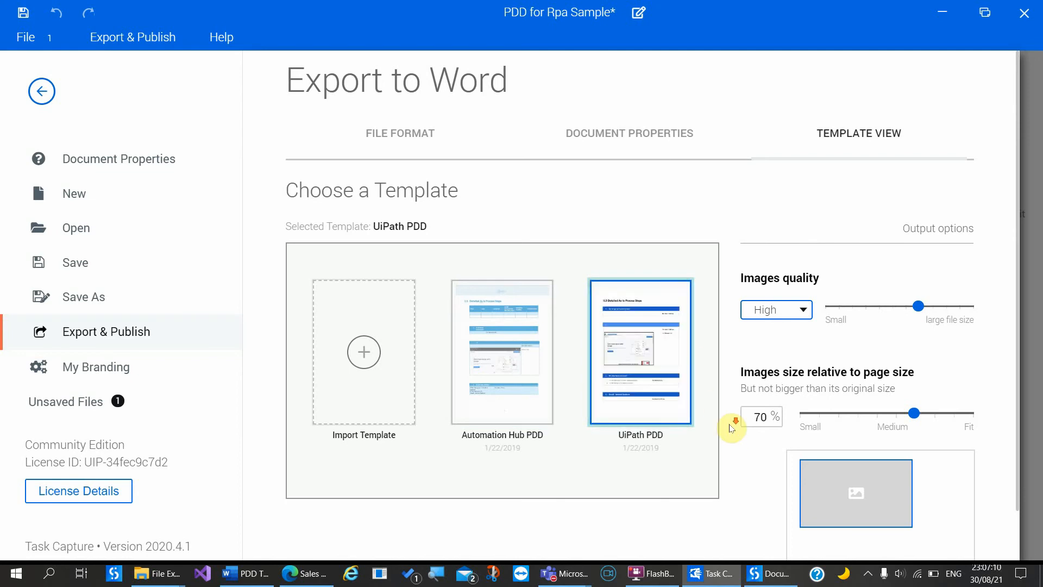
scroll(731, 428, down, 1)
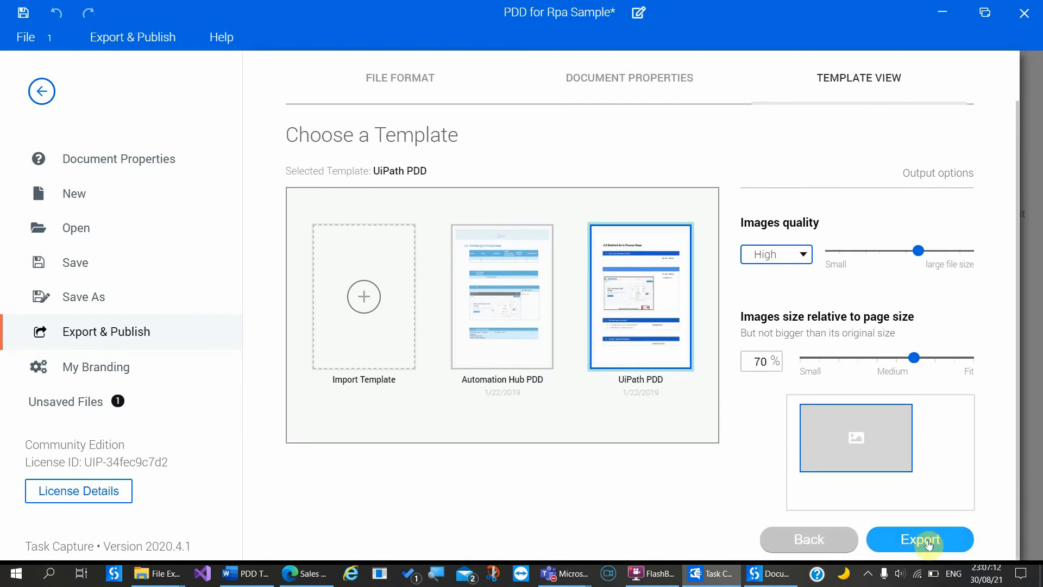
Step: Export to Word as 'PDD for Rpa Sample Data Extraction', saved into the Batch2 folder
click(927, 539)
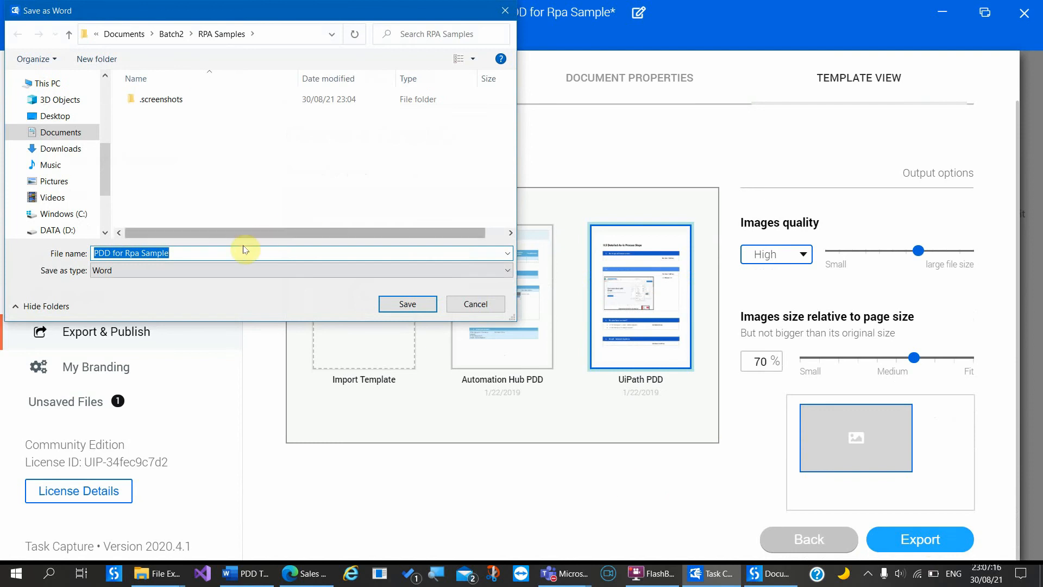
click(218, 256)
text(Dat)
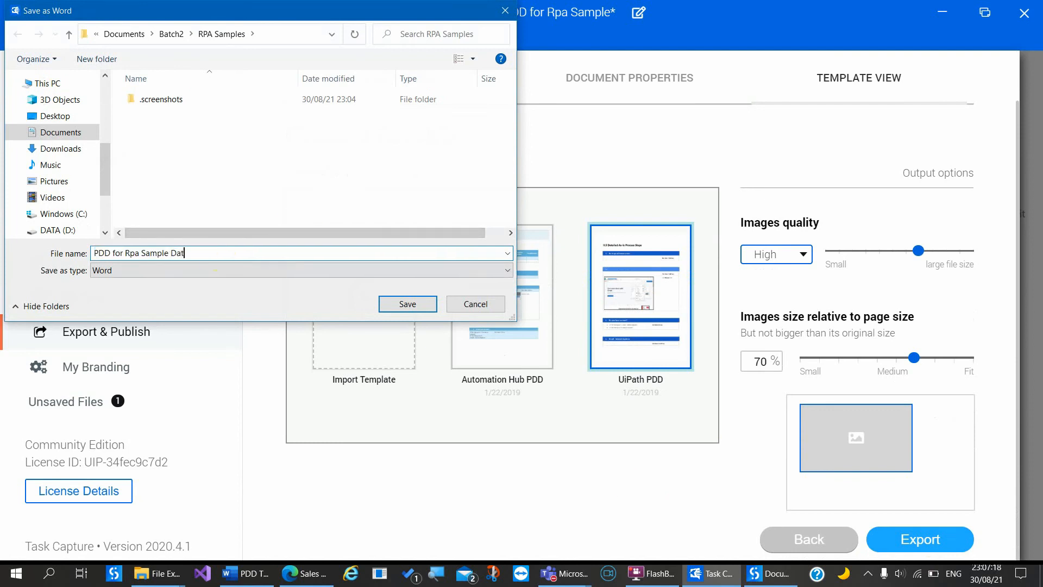
text(a Extraction)
click(186, 34)
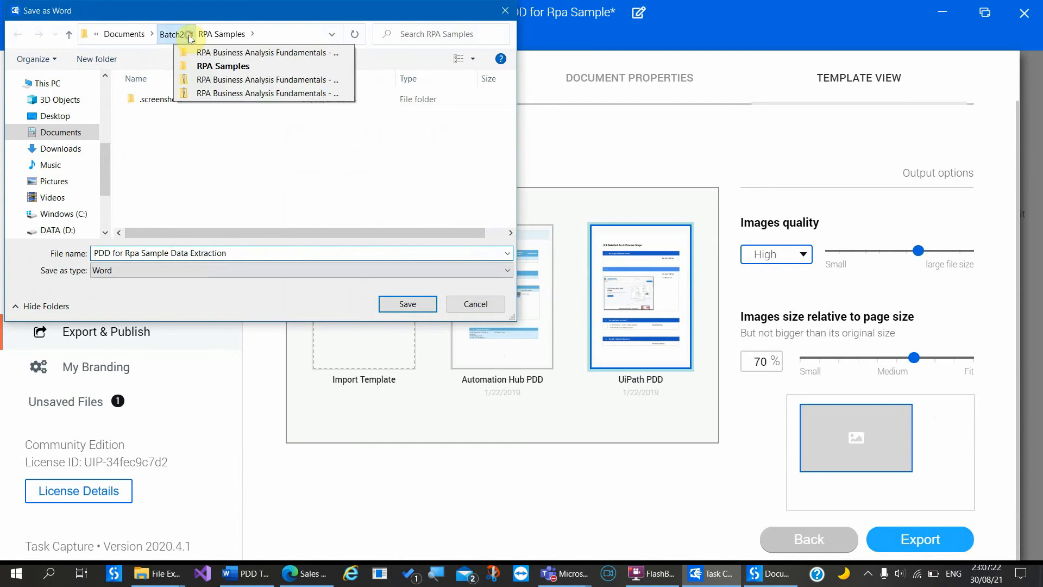
click(171, 34)
click(172, 34)
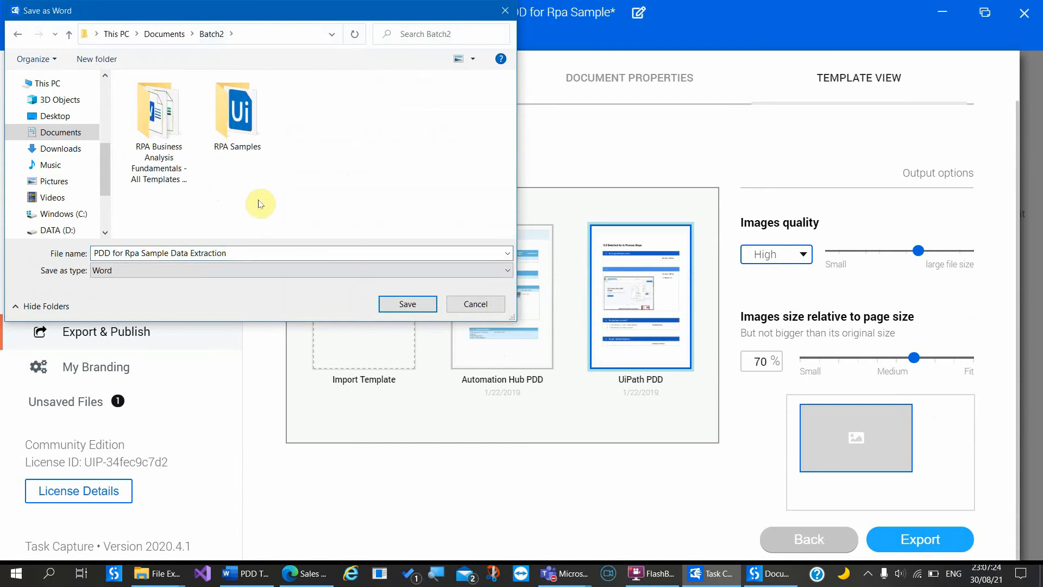
click(402, 297)
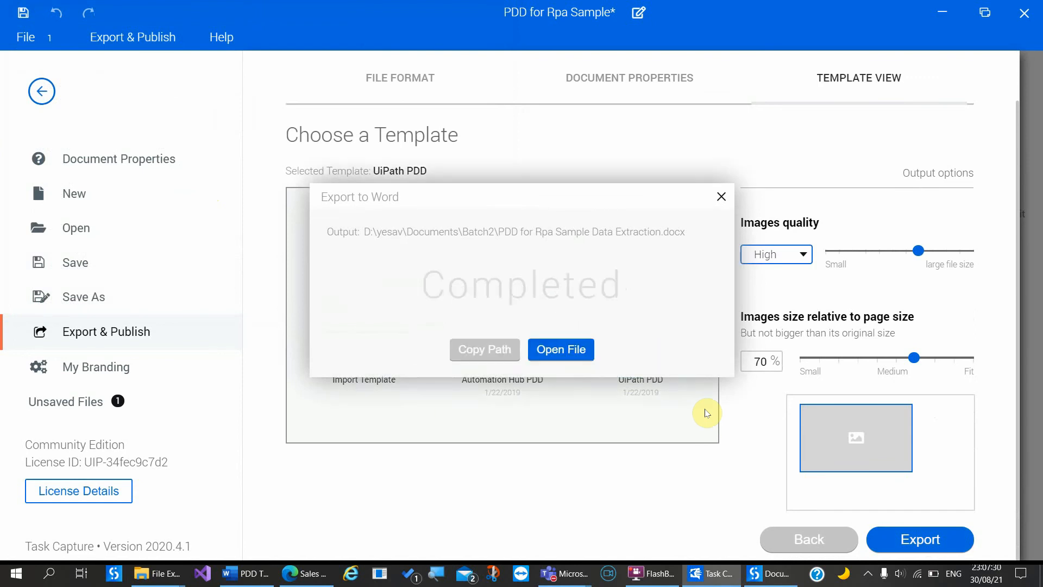
Step: Open the exported PDD in Word and scroll to the Process key contact table
click(571, 351)
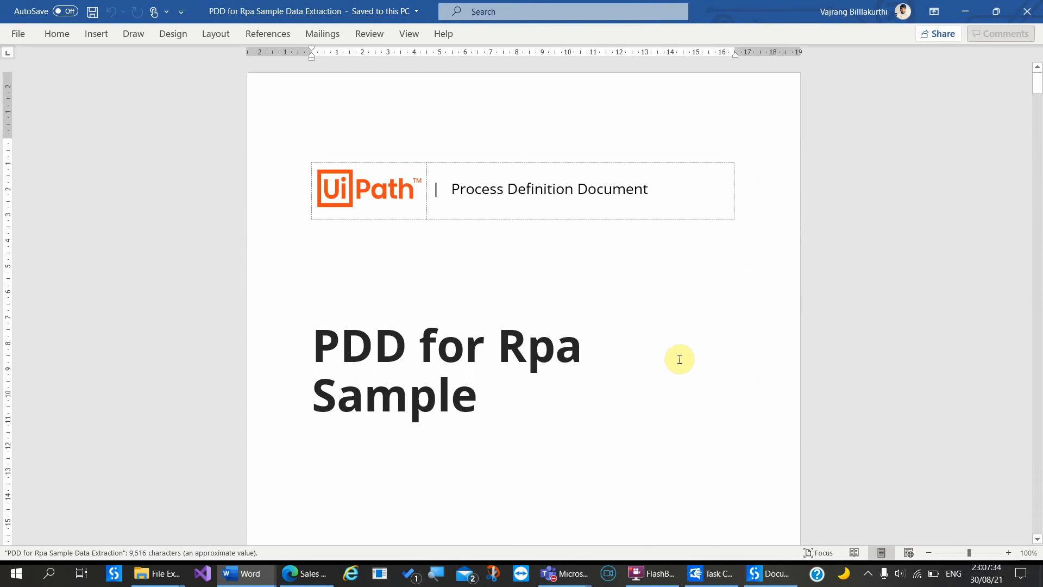
scroll(593, 440, down, 1)
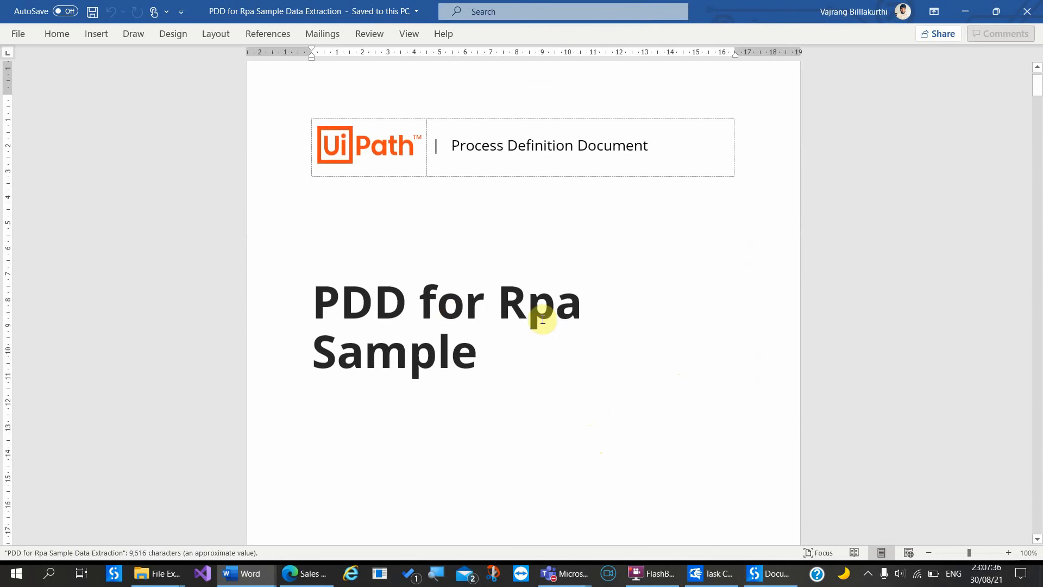
scroll(525, 391, down, 8)
scroll(525, 391, down, 15)
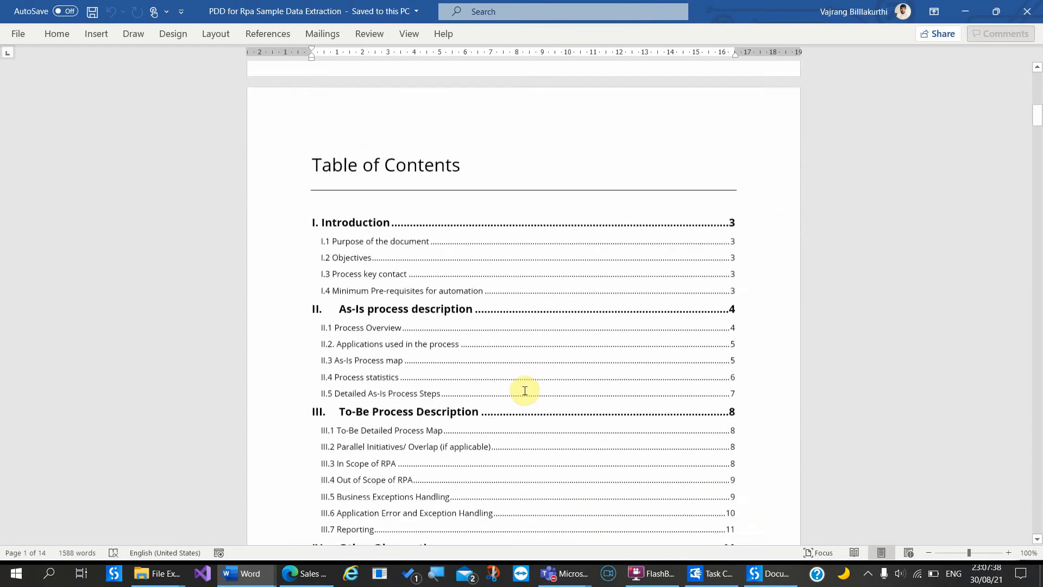
scroll(525, 391, down, 12)
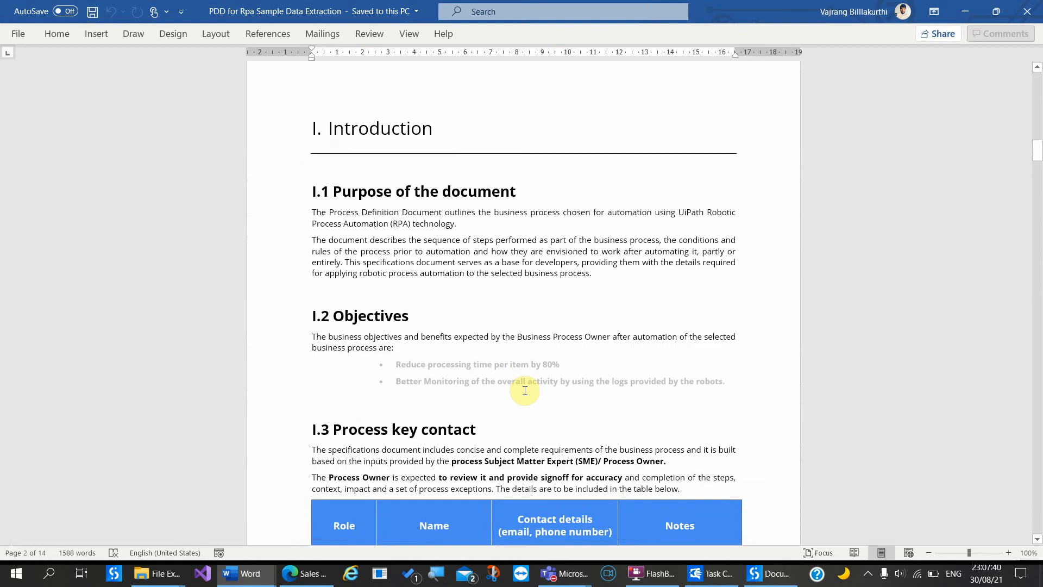
scroll(525, 390, up, 3)
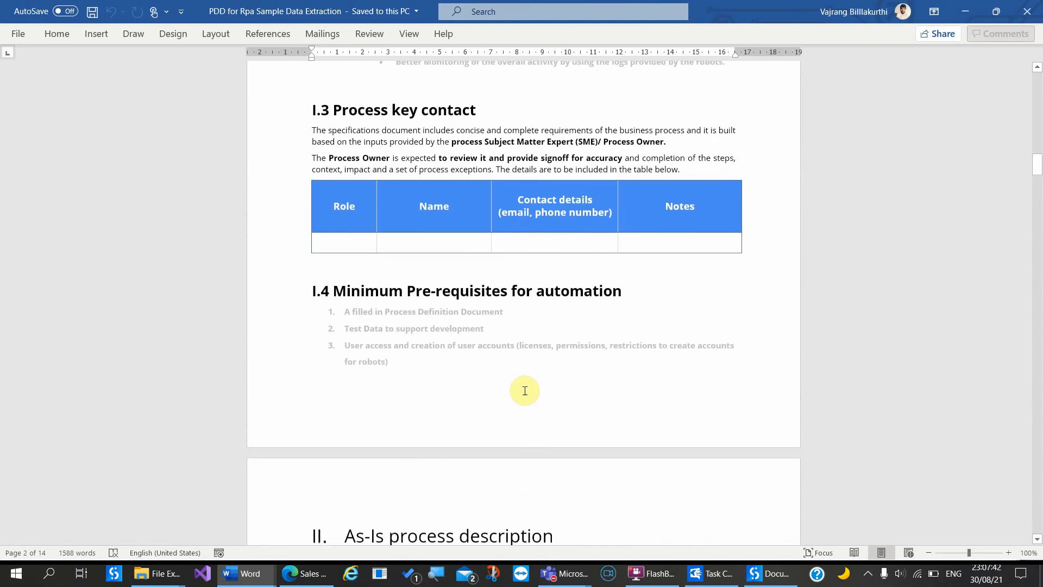
Step: Fill the contact row with role Solution Architect, the contact's name and e-mail, and notes 'New demo'
click(338, 359)
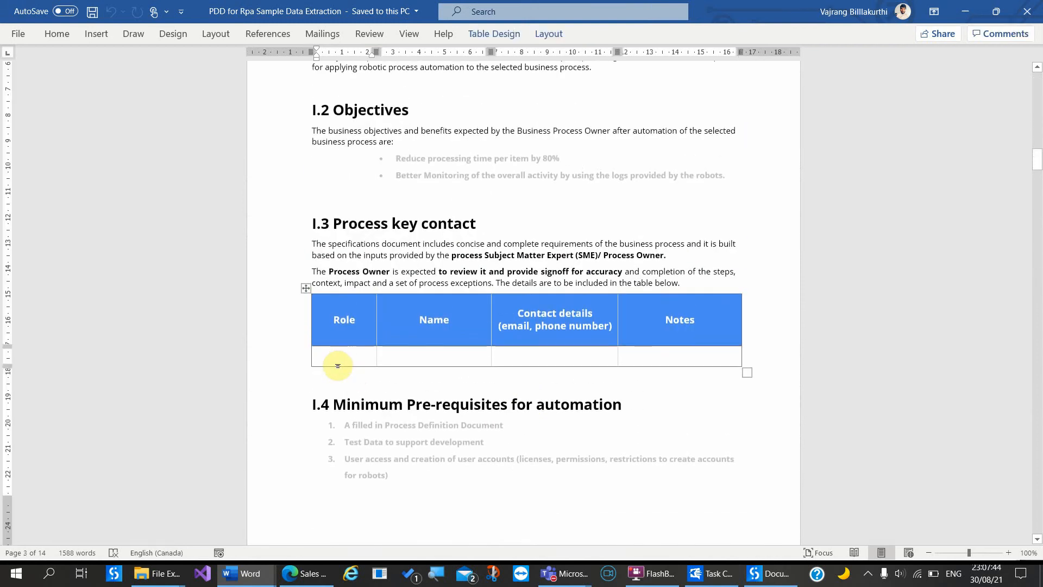
text(Solution S)
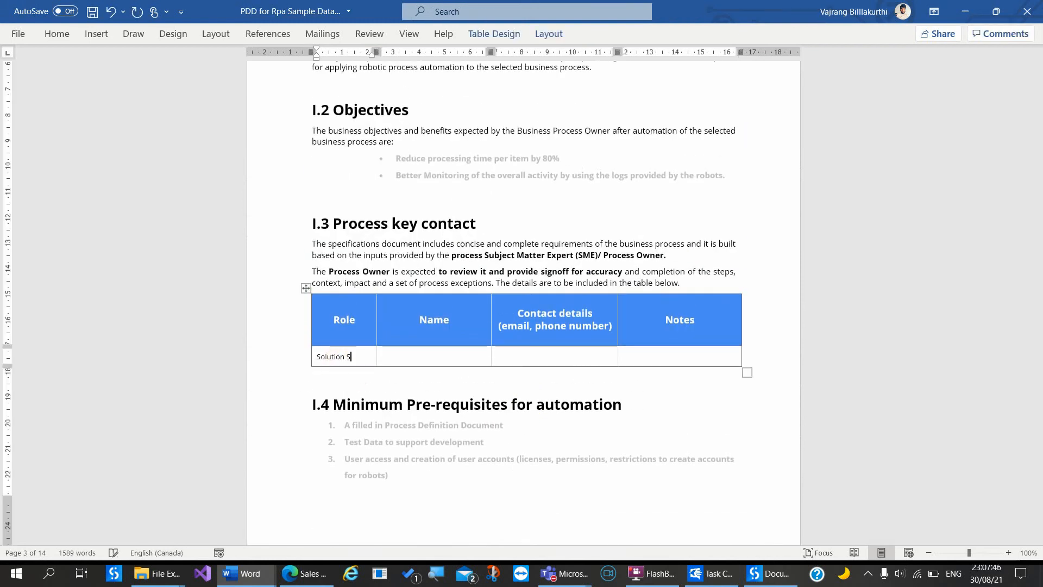
key(BackSpace)
text(architect)
key(Tab)
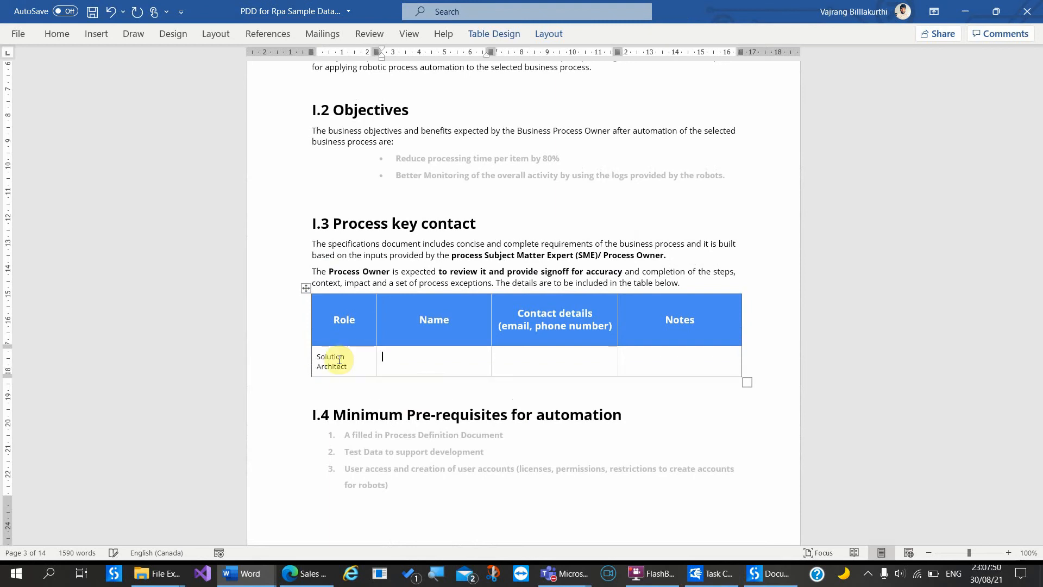
text(Vajrang)
key(Tab)
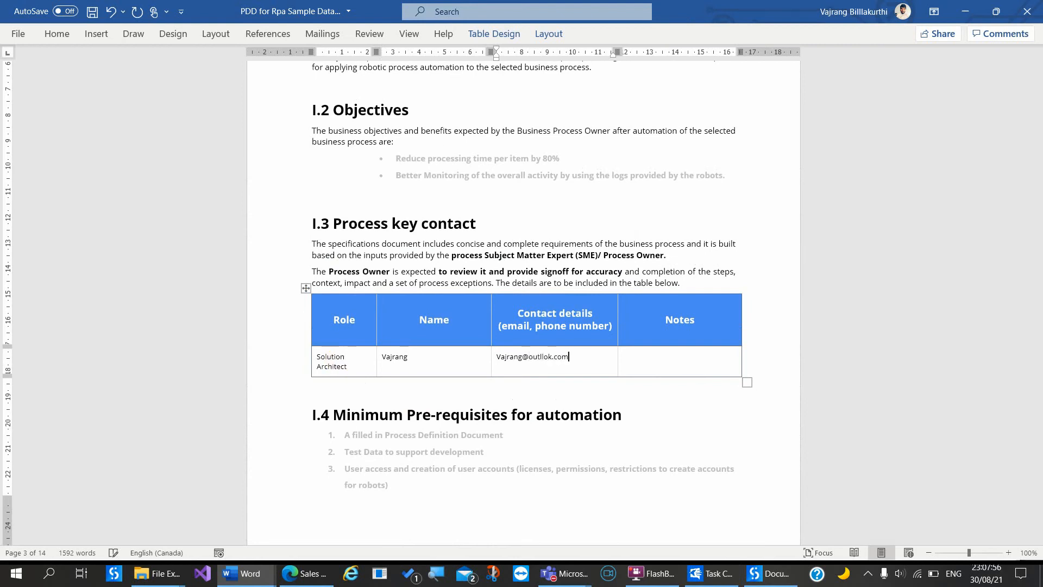
key(Tab)
text(New demo)
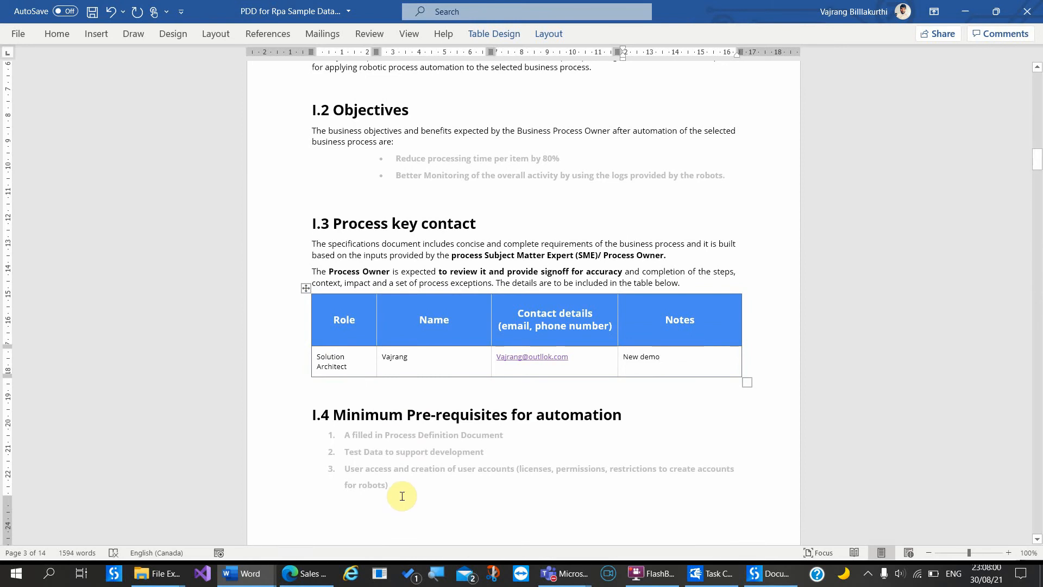
Step: Add the prerequisite 'Access for RPA samples website' after item 3
scroll(400, 496, down, 3)
click(365, 340)
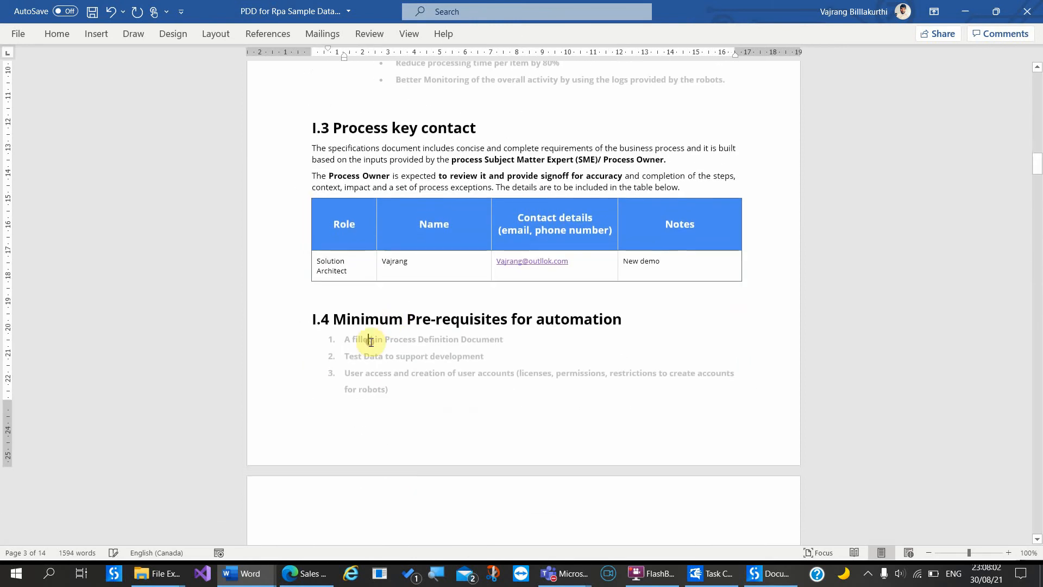
click(344, 339)
scroll(482, 467, down, 3)
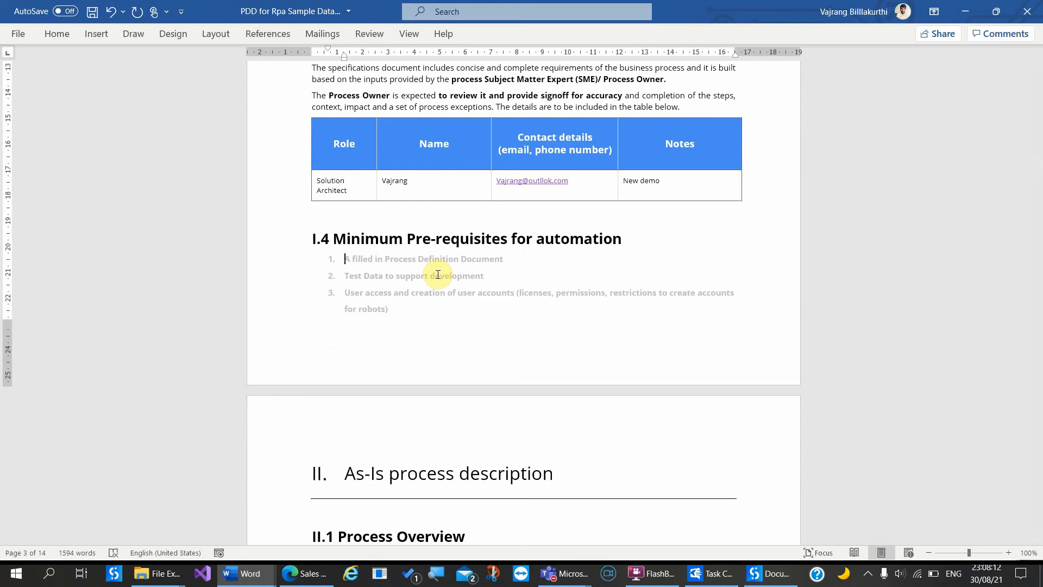
click(406, 303)
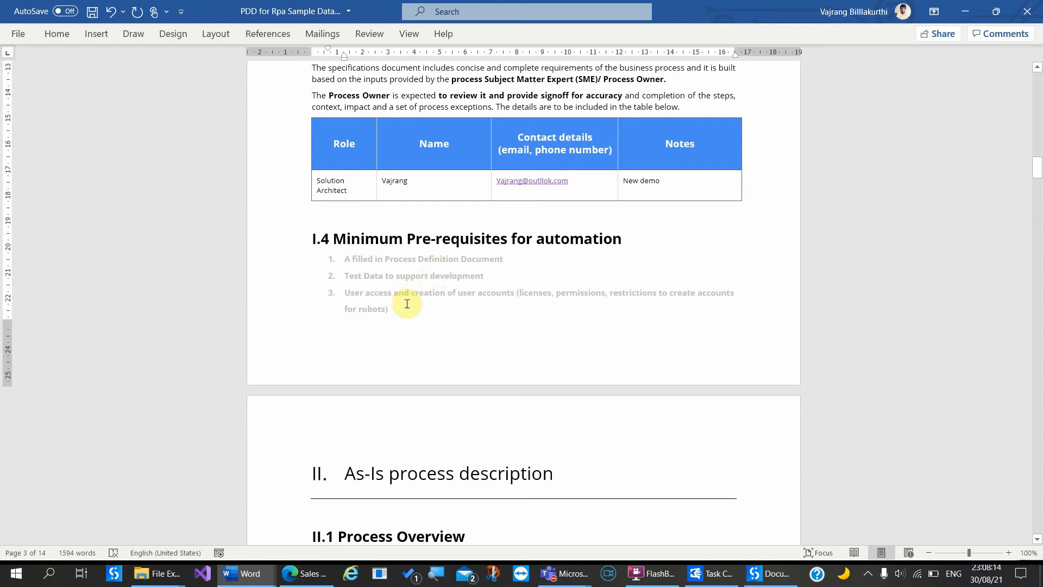
key(ctrl+Return)
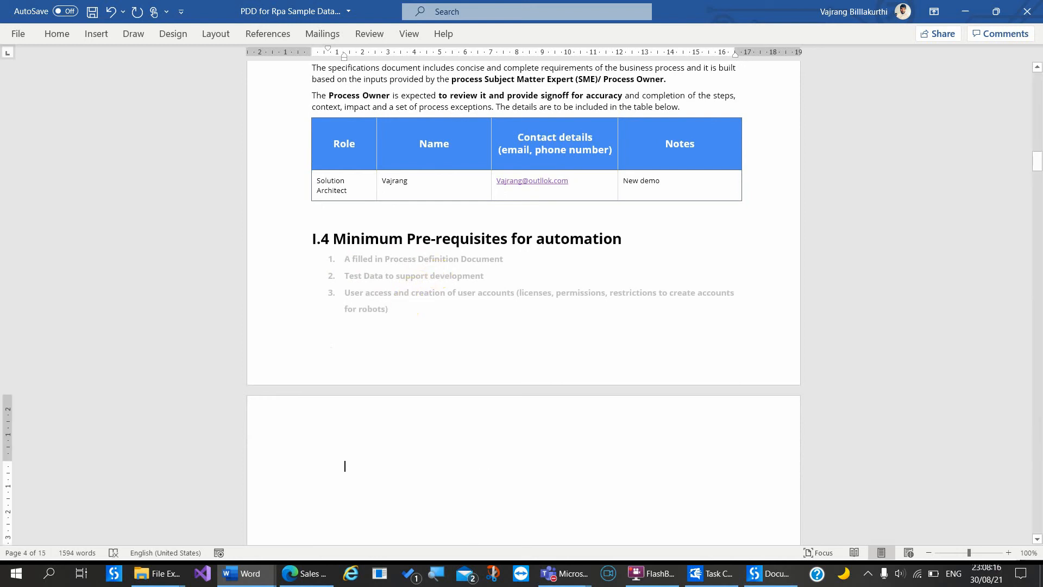
text(Ac)
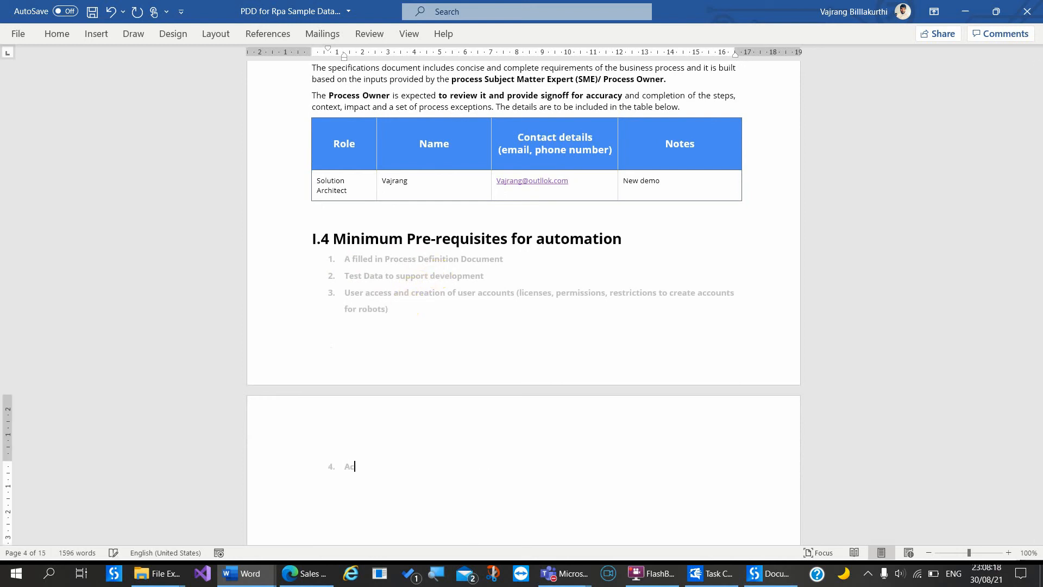
text(cess for RPA samples website)
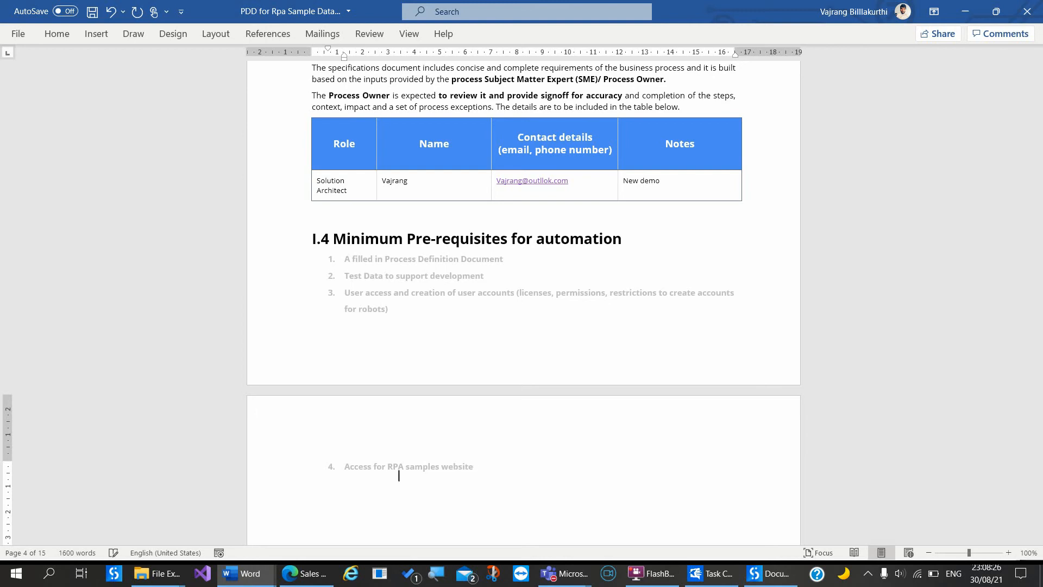
Step: Add the prerequisite 'Access to orchestrator for adding queue items'
key(Return)
text(As)
key(BackSpace)
text(cess)
key(BackSpace)
key(BackSpace)
text(cess to orchestrator )
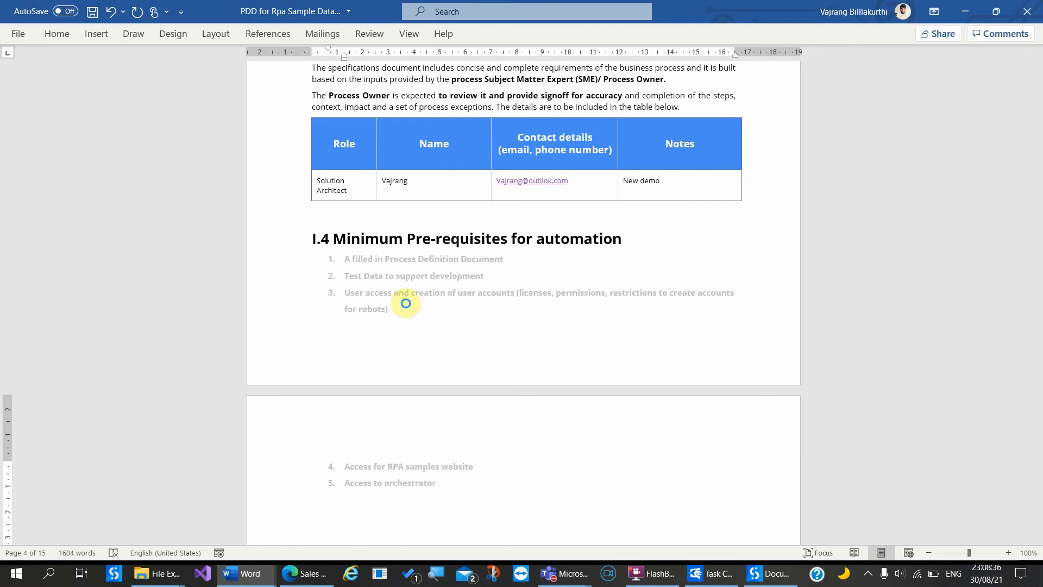
text(for adding )
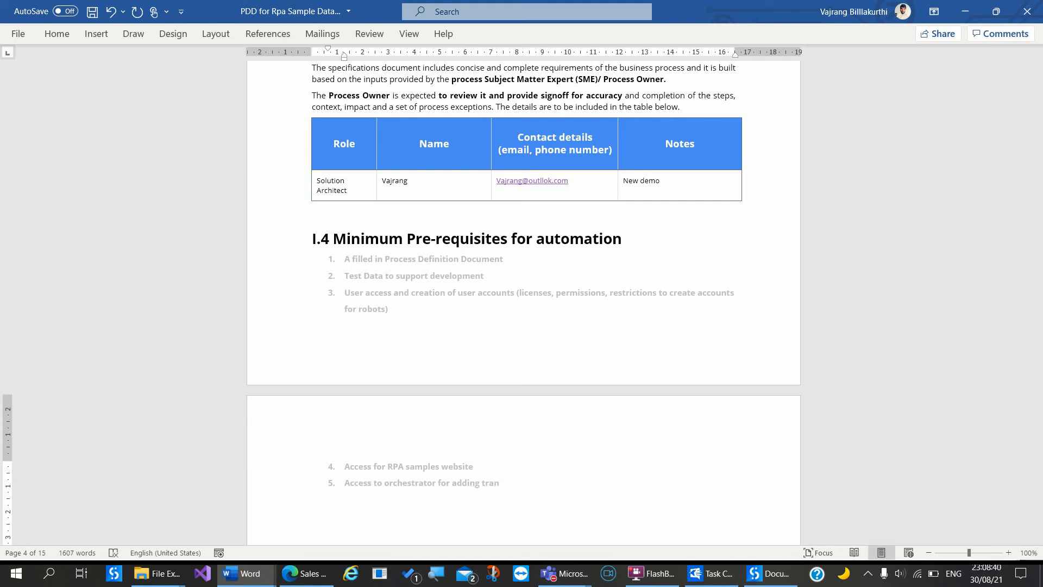
text(tra)
key(BackSpace)
key(BackSpace)
key(BackSpace)
text(queue items)
Step: Enter 'Data Capture' as the Process Area and 'Sales' as the Department
ctrl+scroll(497, 282, up, 3)
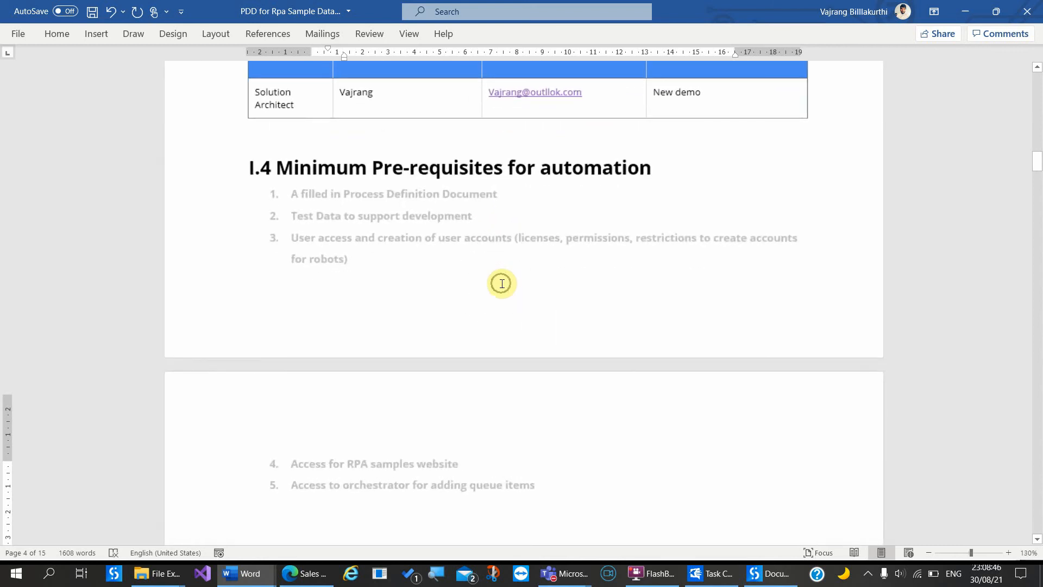
ctrl+scroll(502, 281, up, 2)
scroll(501, 283, down, 6)
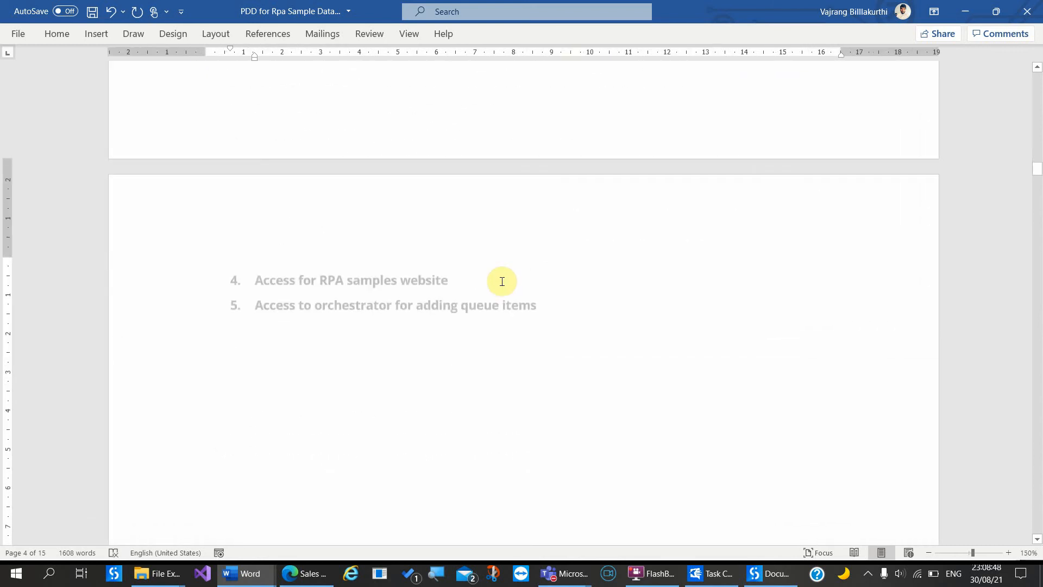
scroll(500, 288, down, 12)
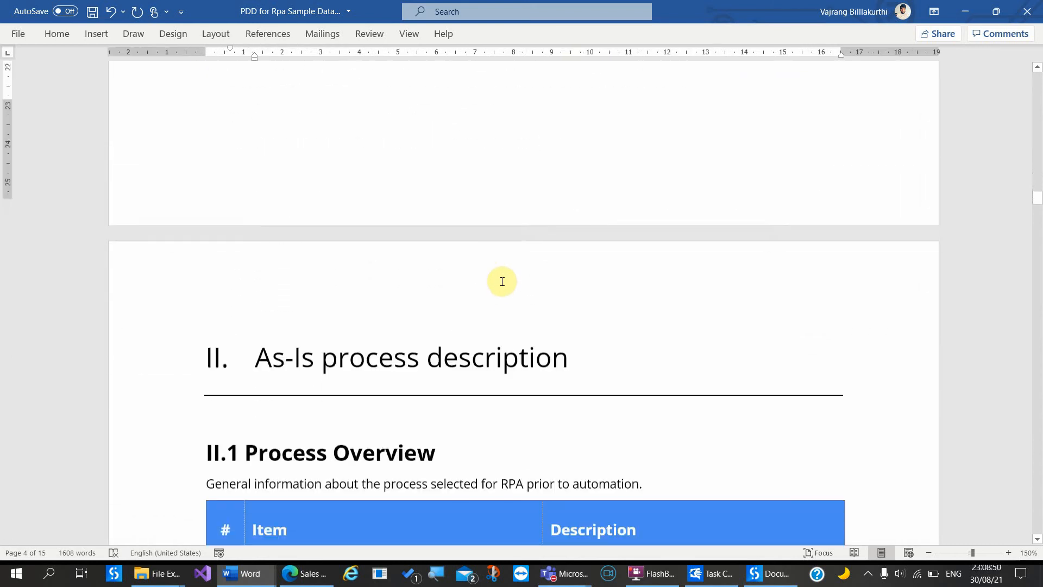
scroll(502, 281, down, 6)
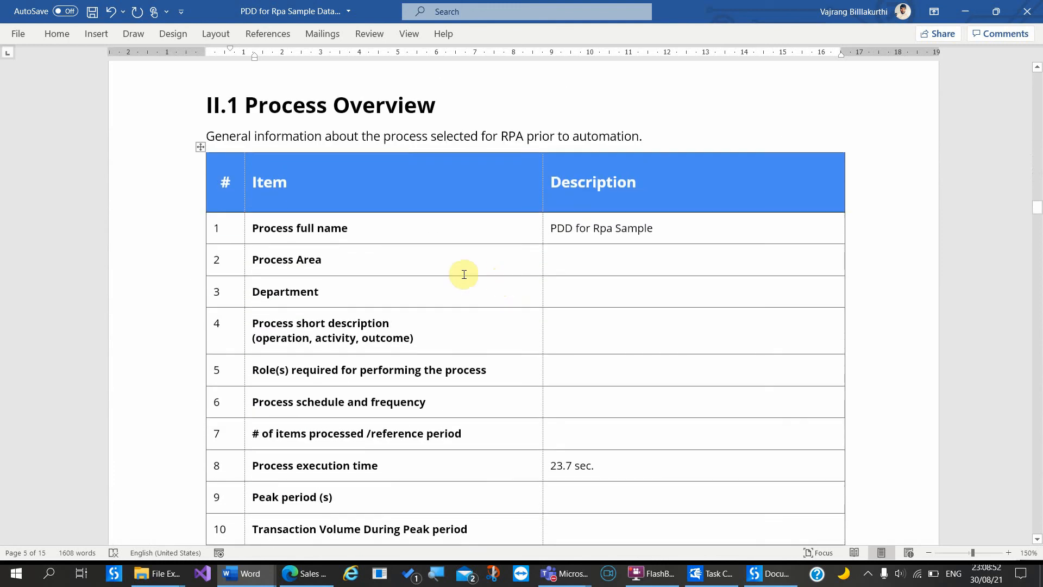
click(646, 257)
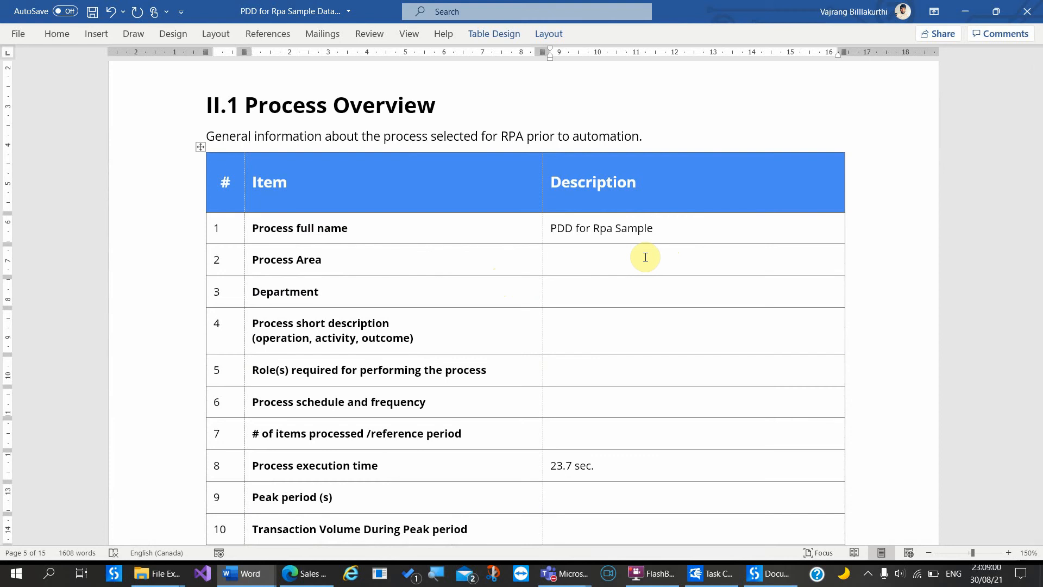
text(Data Capture)
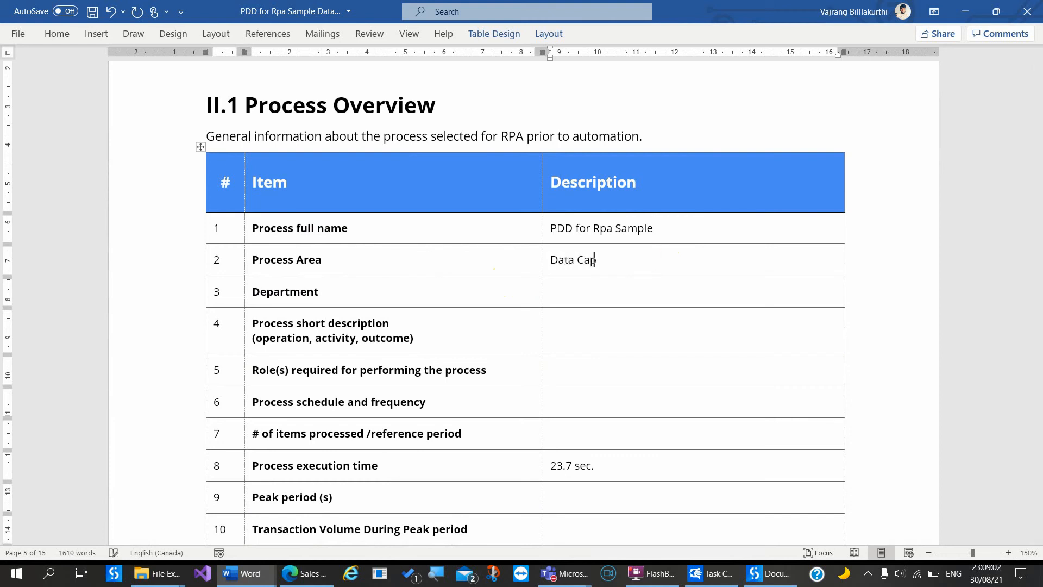
click(657, 293)
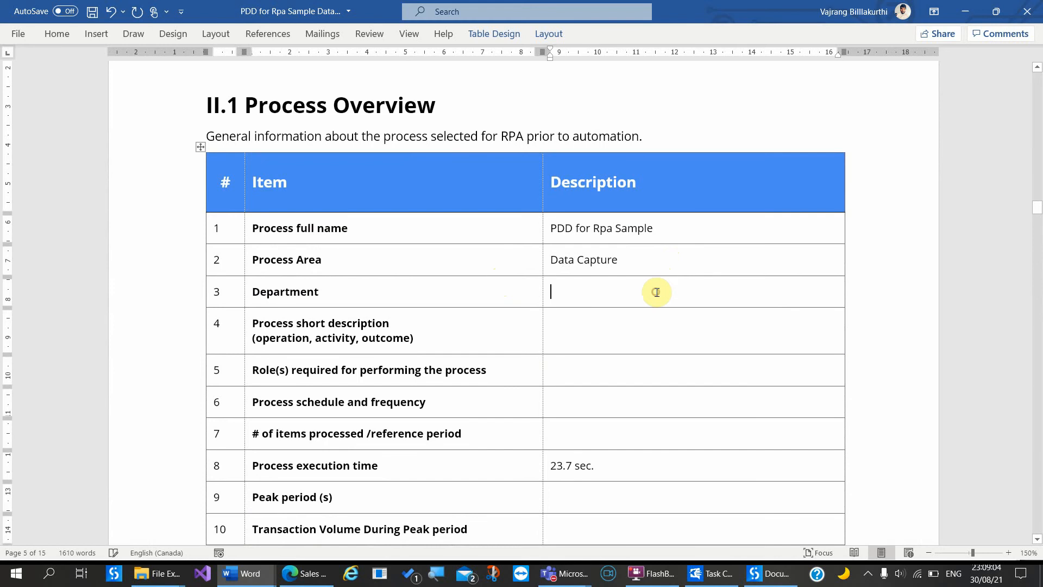
text(Sam)
key(BackSpace)
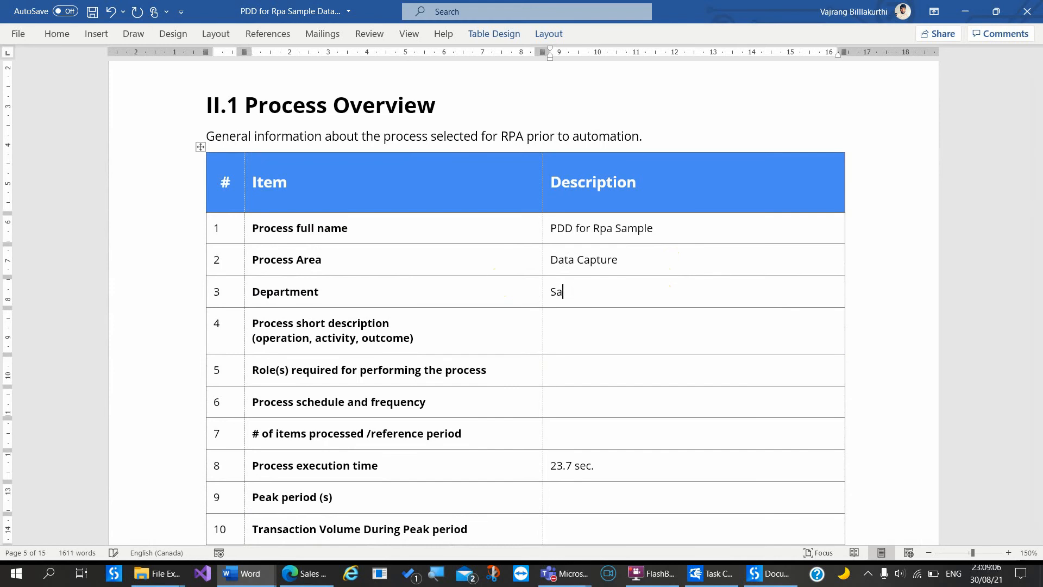
text(les)
Step: Describe the process as 'Capture information from internal portal and upload it to orchestrator'
click(634, 340)
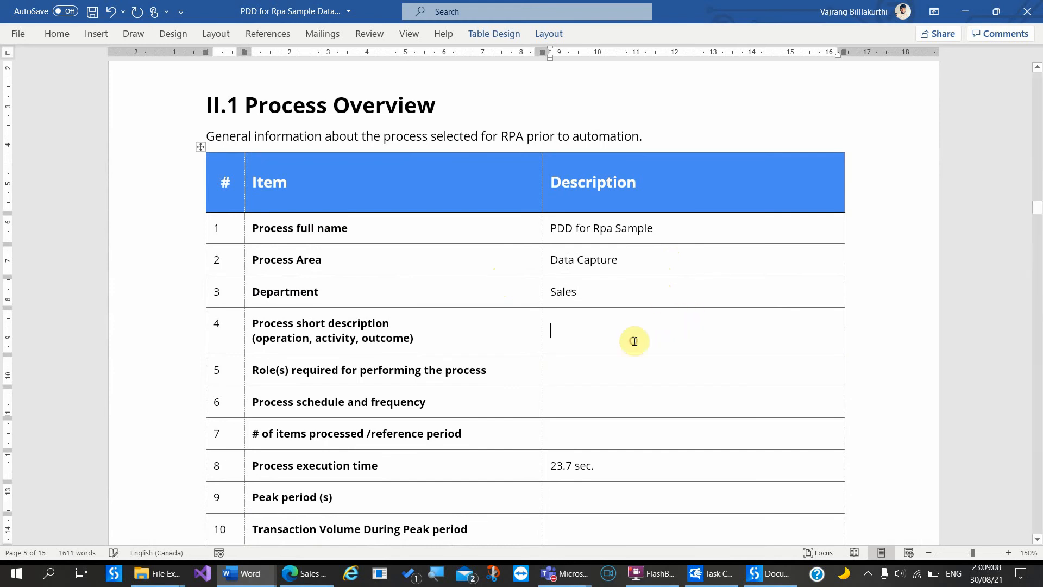
text(Capture in)
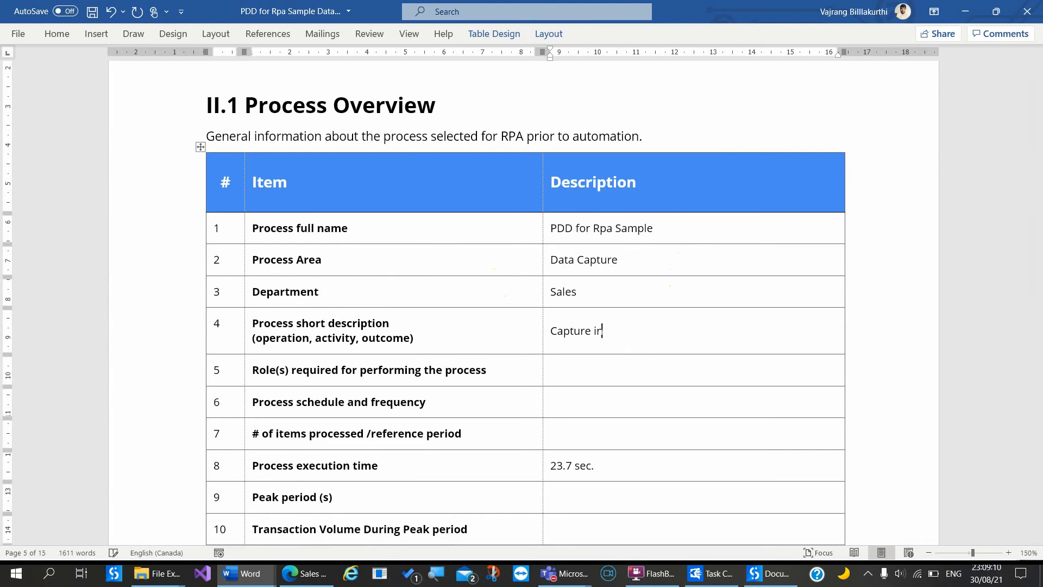
text(formation from )
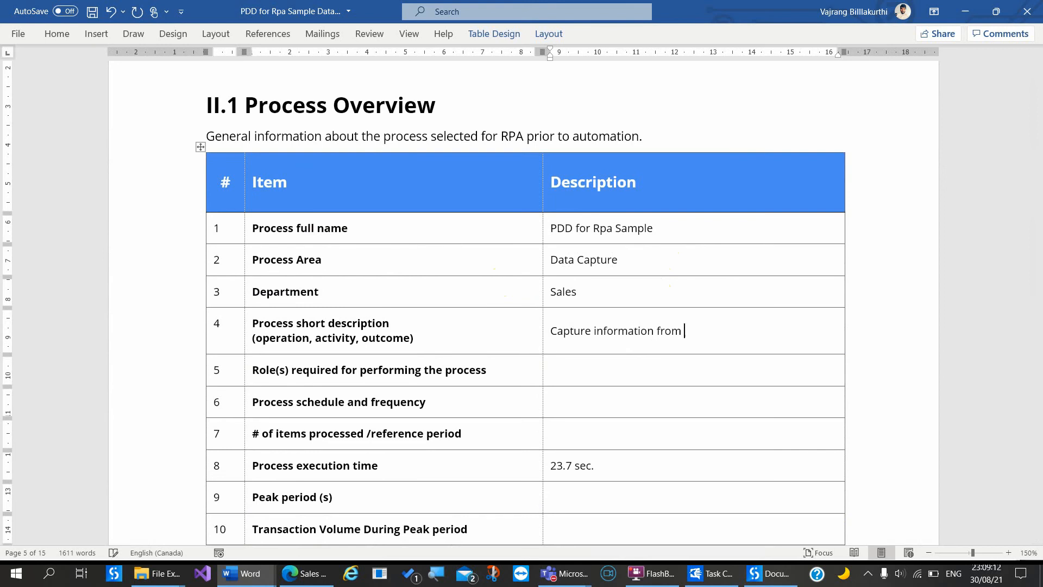
text(in ter)
key(BackSpace)
key(BackSpace)
key(BackSpace)
key(BackSpace)
text(nte)
key(BackSpace)
key(BackSpace)
key(BackSpace)
text(ternal portal and update)
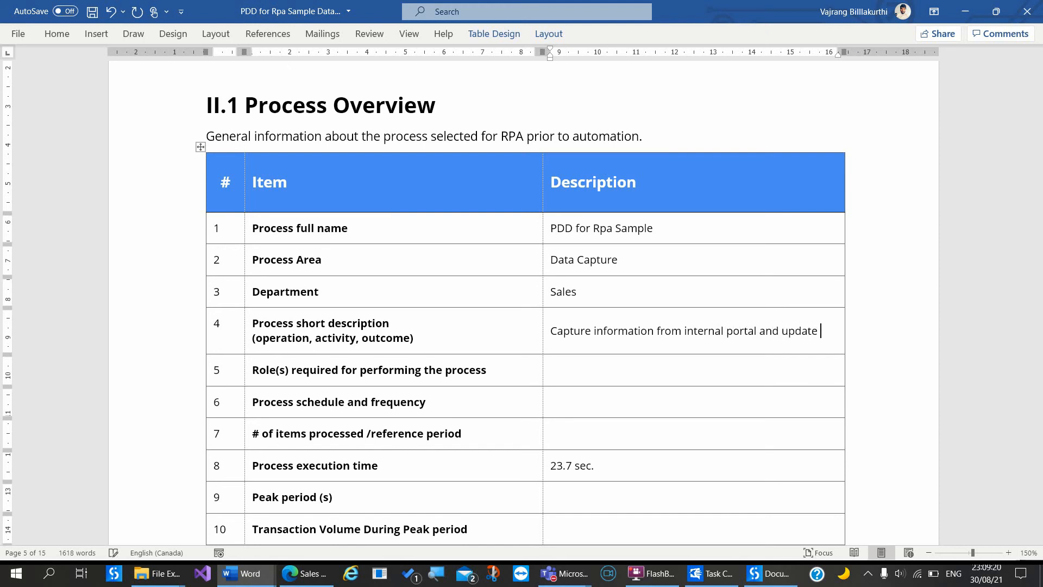
key(BackSpace)
key(BackSpace)
key(BackSpace)
key(BackSpace)
key(BackSpace)
text(load it to orchestrator)
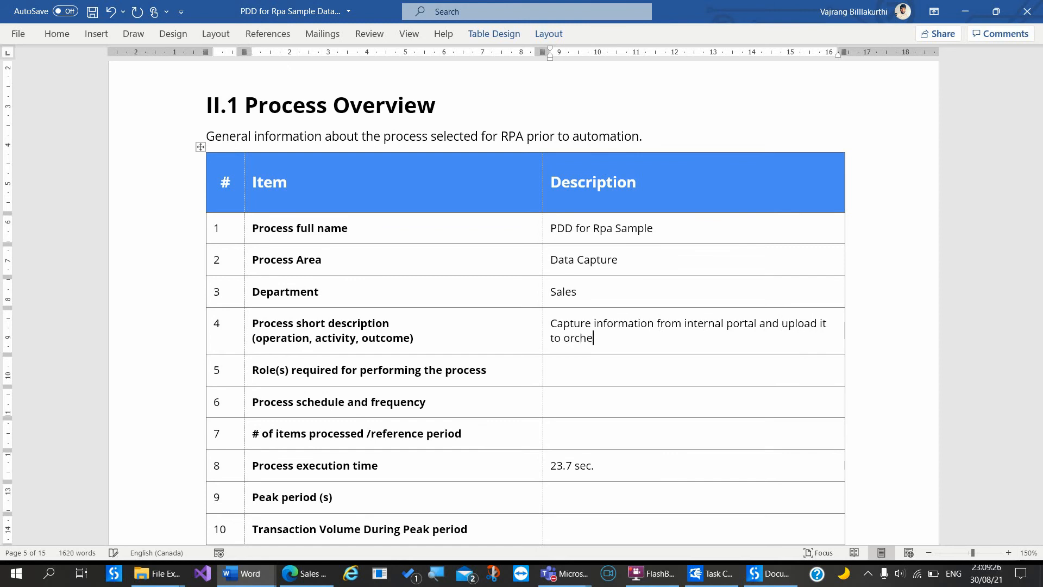
click(640, 365)
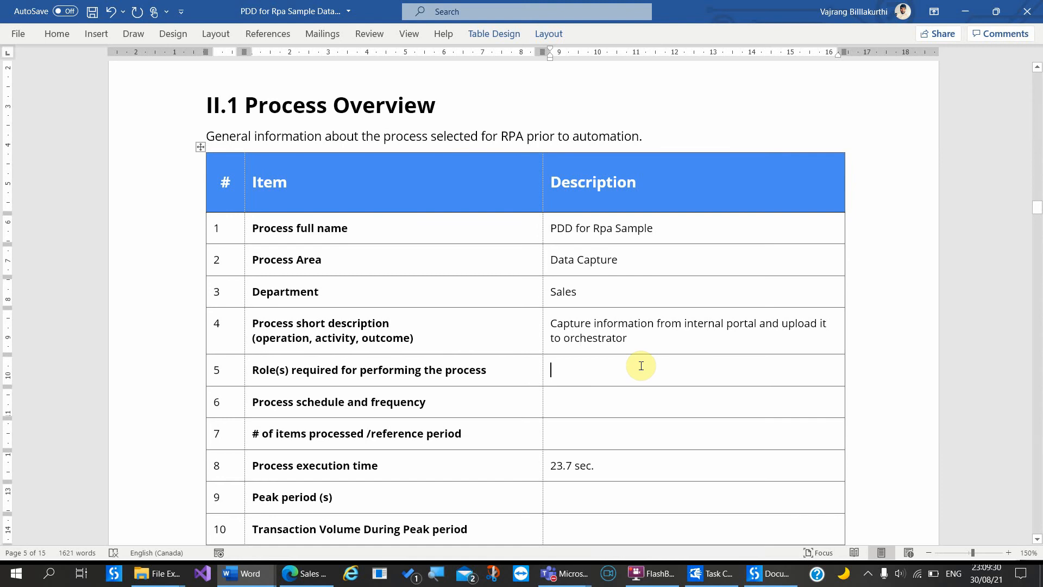
scroll(641, 402, down, 1)
Step: Fill the required role cell with 'Any user' and the schedule cell with 'Daily at 9 PM'
scroll(641, 402, down, 2)
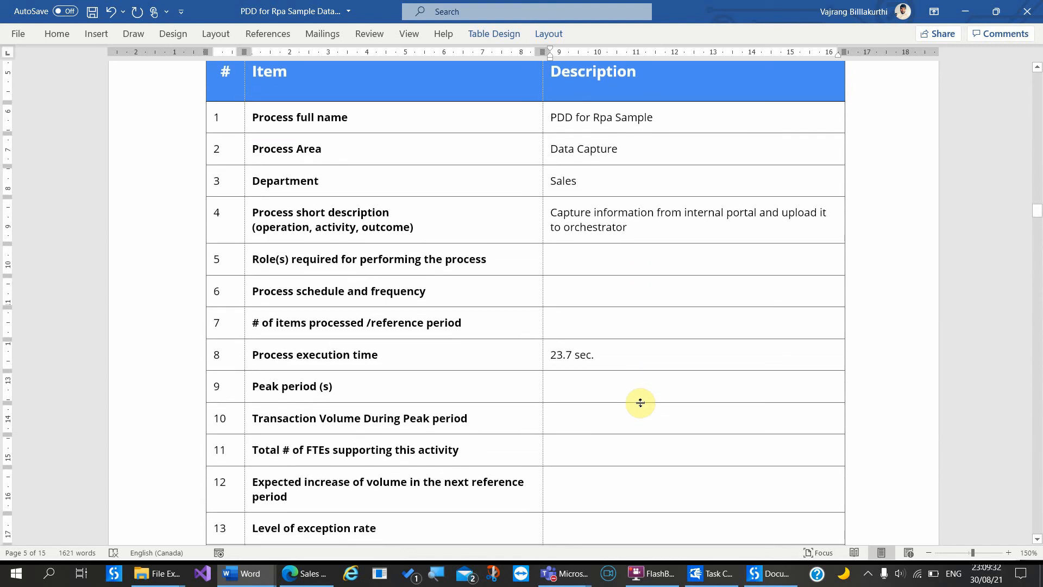
text(Any user)
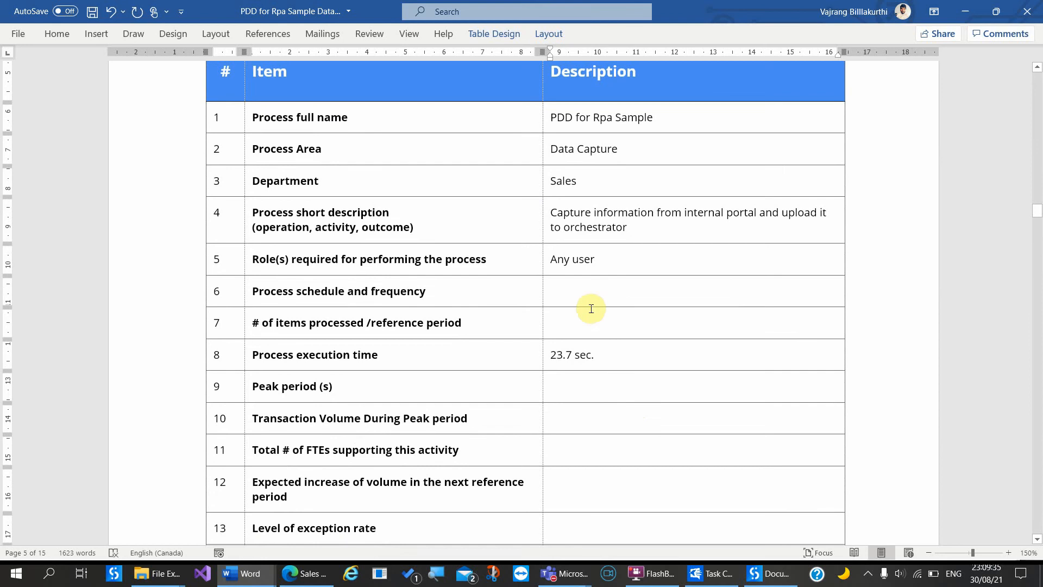
click(579, 283)
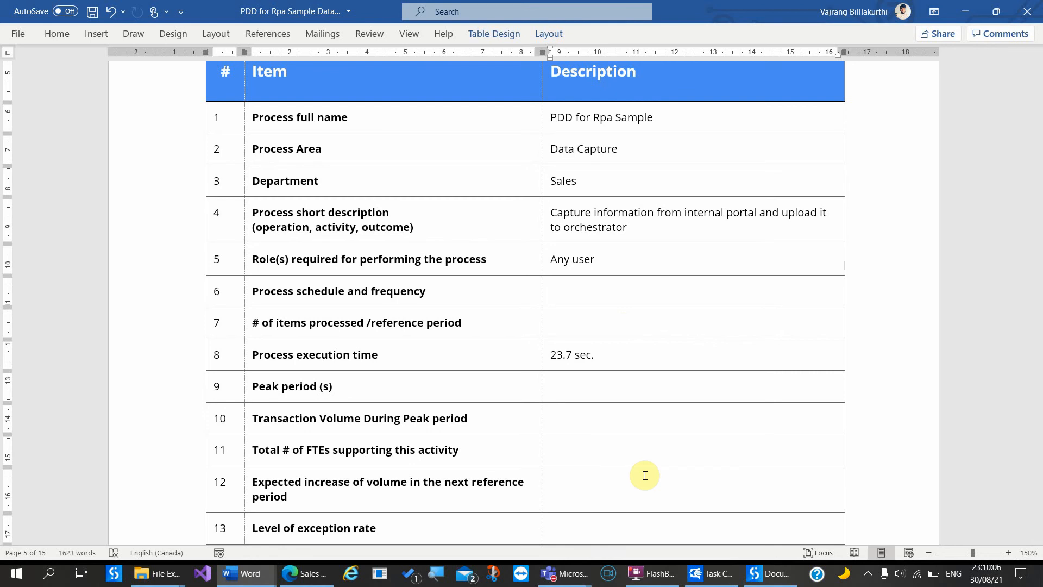
text(Daily )
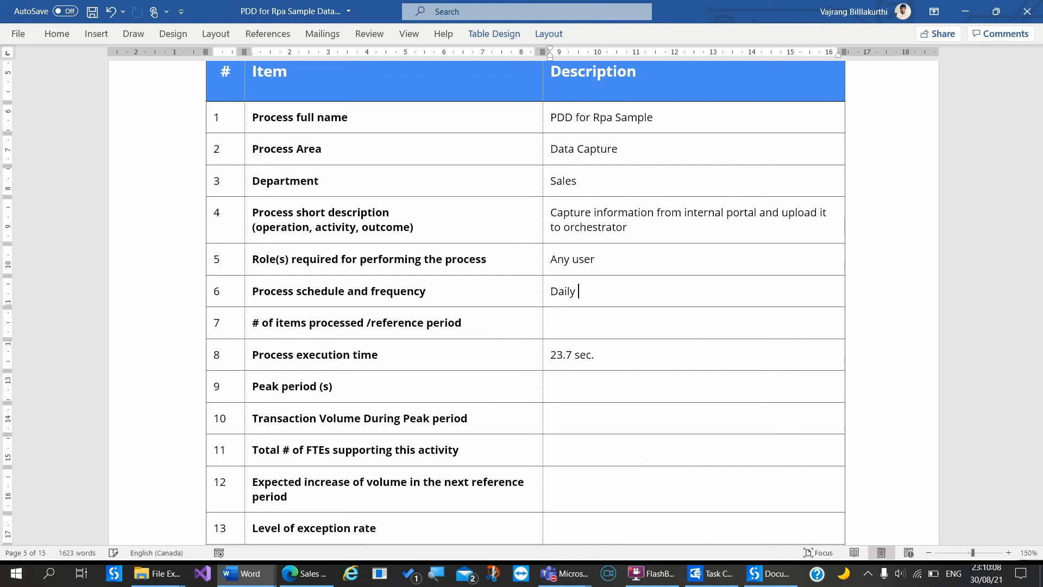
text(at 9 PM)
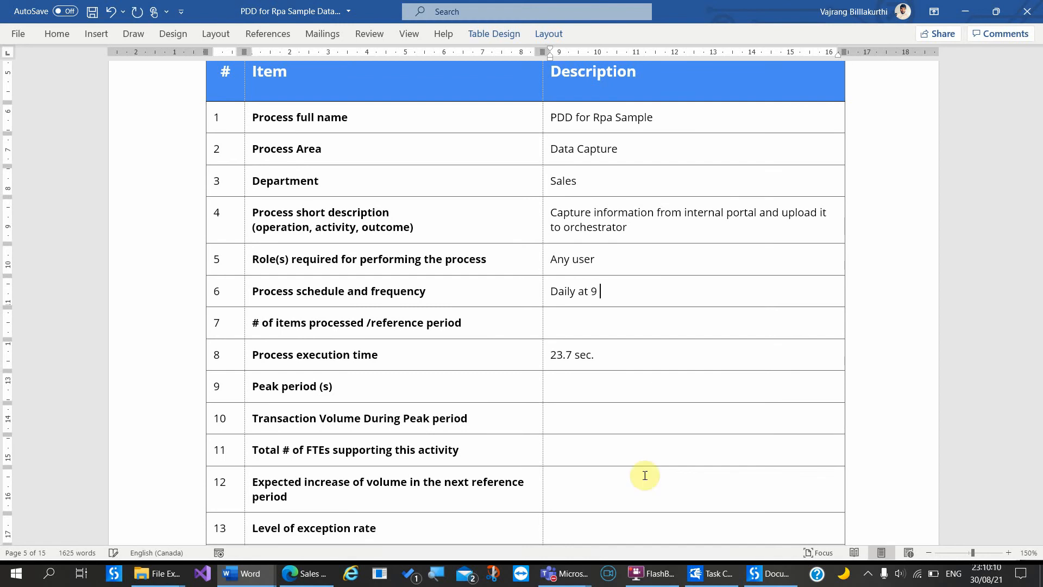
click(579, 321)
scroll(546, 423, down, 3)
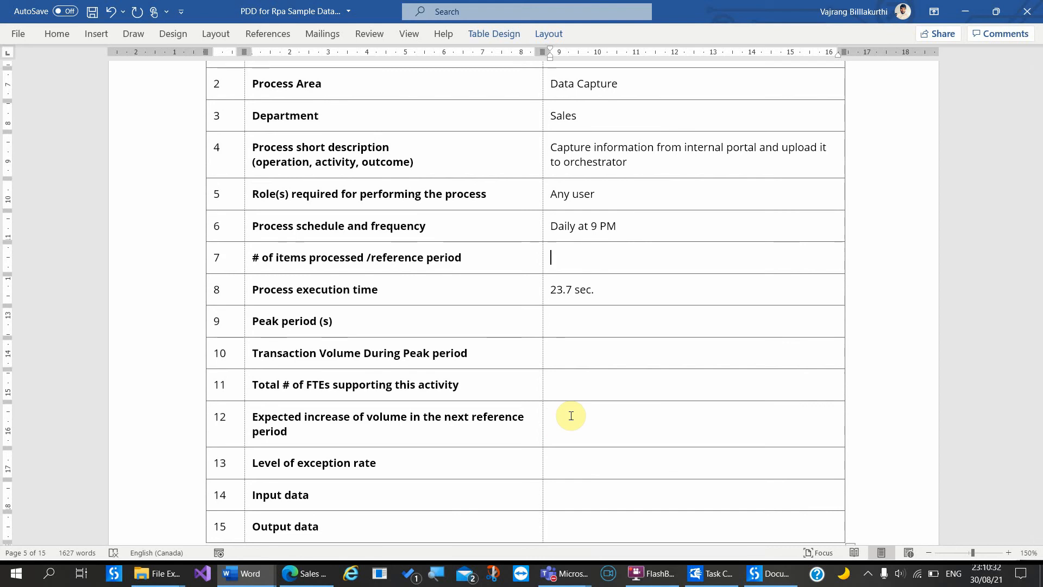
Step: Enter '15 items' as items processed and 'Every sunday' as the peak period
text(15)
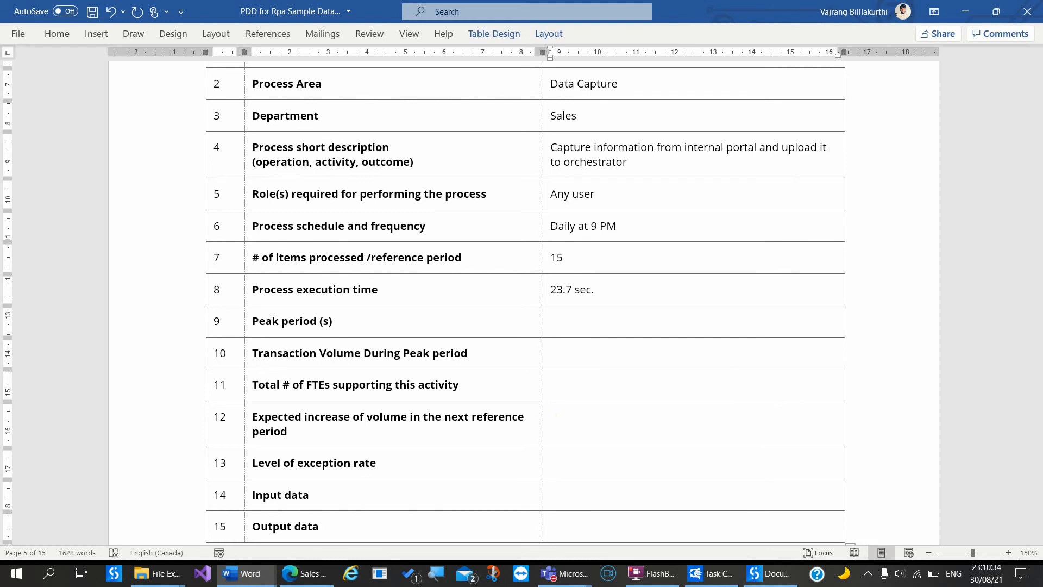
text( items)
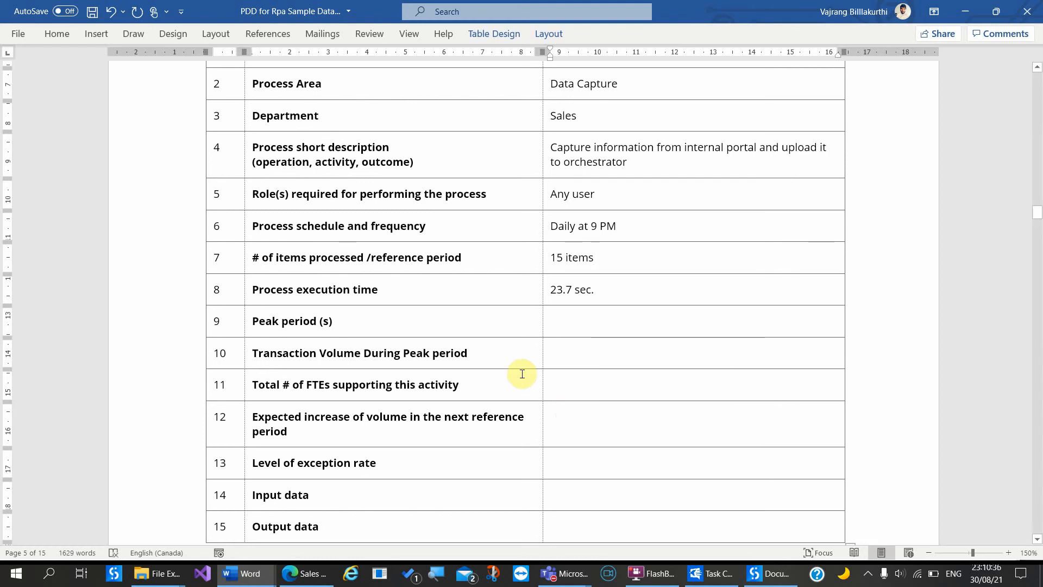
drag(303, 288, 505, 295)
click(412, 295)
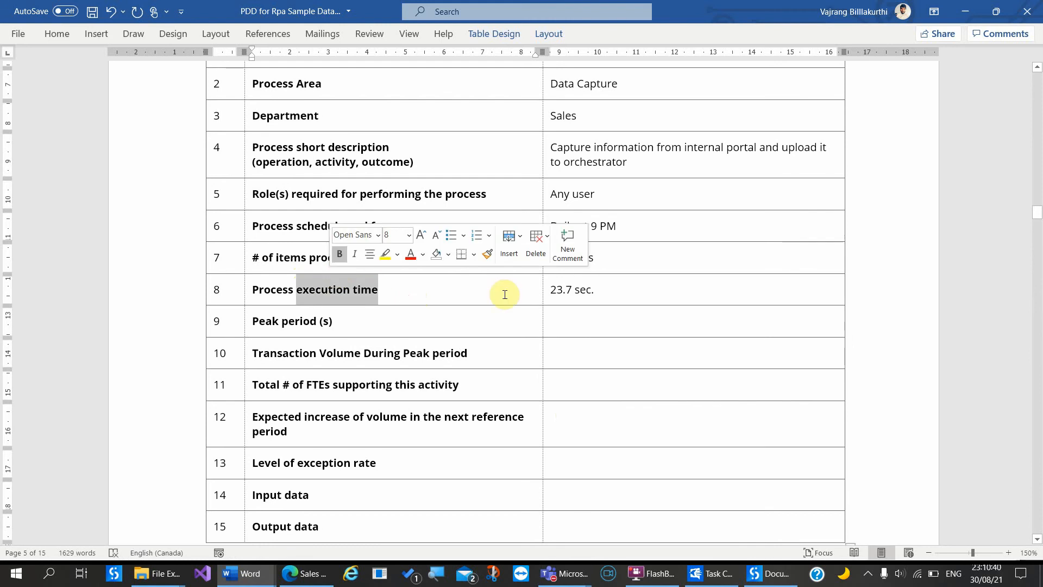
drag(625, 284, 549, 289)
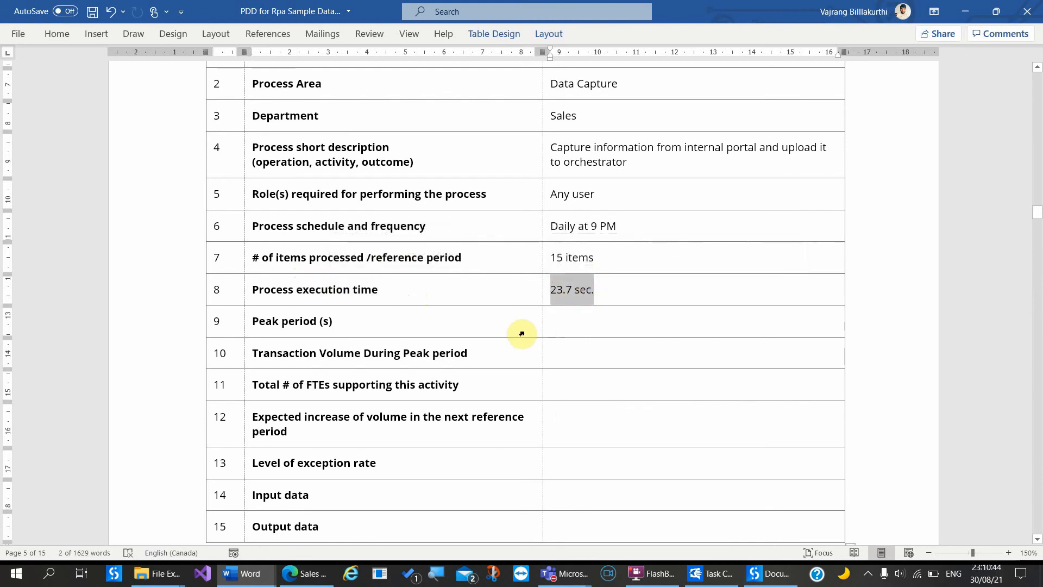
click(459, 332)
click(566, 328)
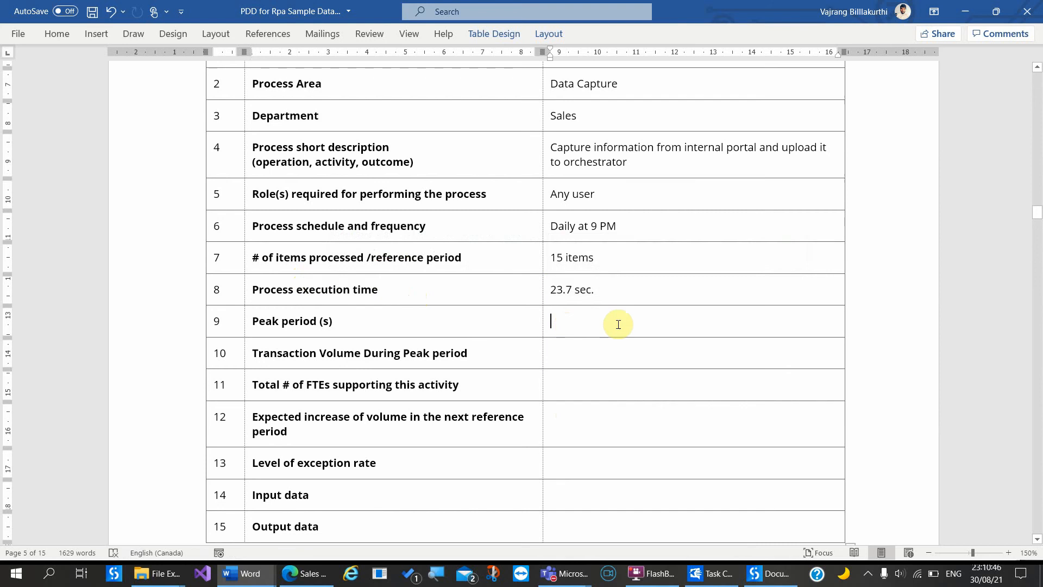
text(on )
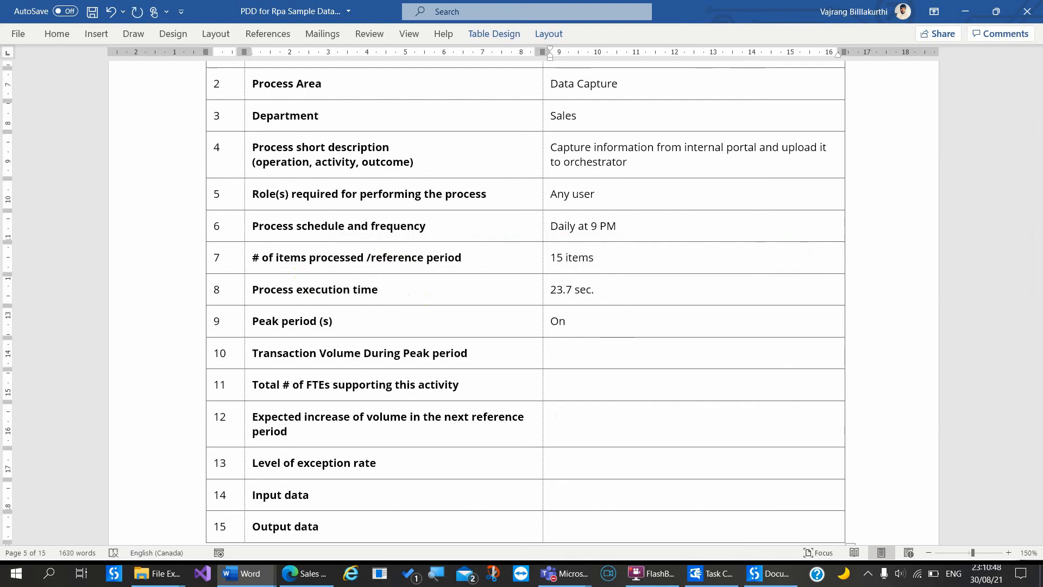
text(d)
key(BackSpace)
key(BackSpace)
key(BackSpace)
key(BackSpace)
text(E)
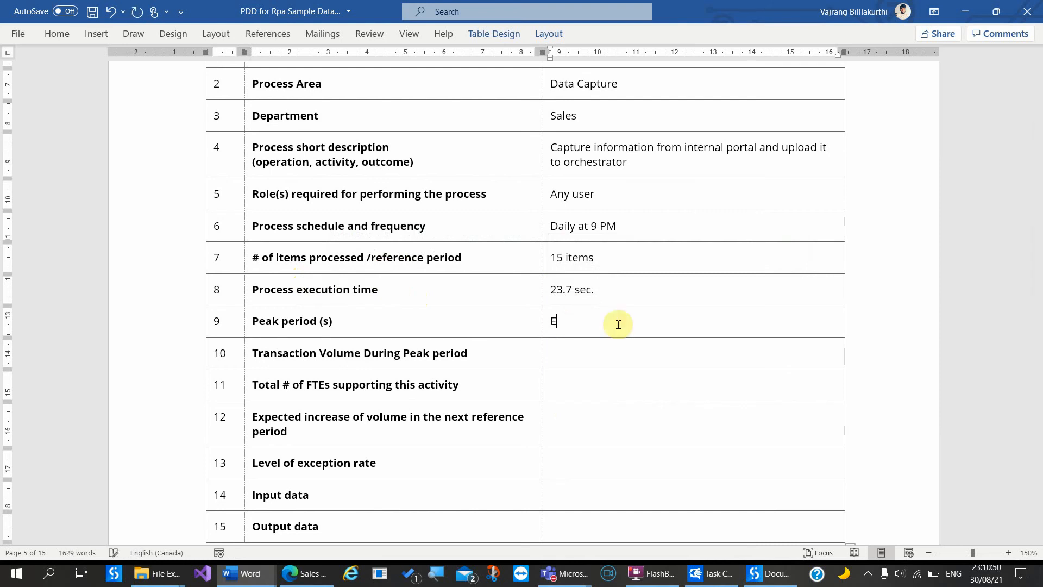
text(very sunday)
Step: Enter peak transaction volume 50, 10 total FTEs and a 20% expected volume increase
click(596, 355)
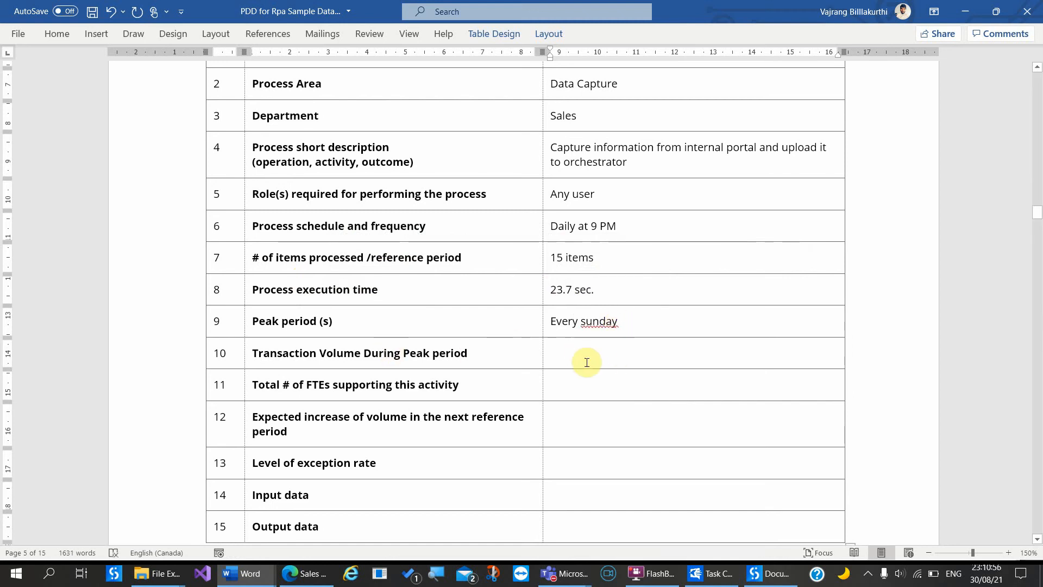
text(50)
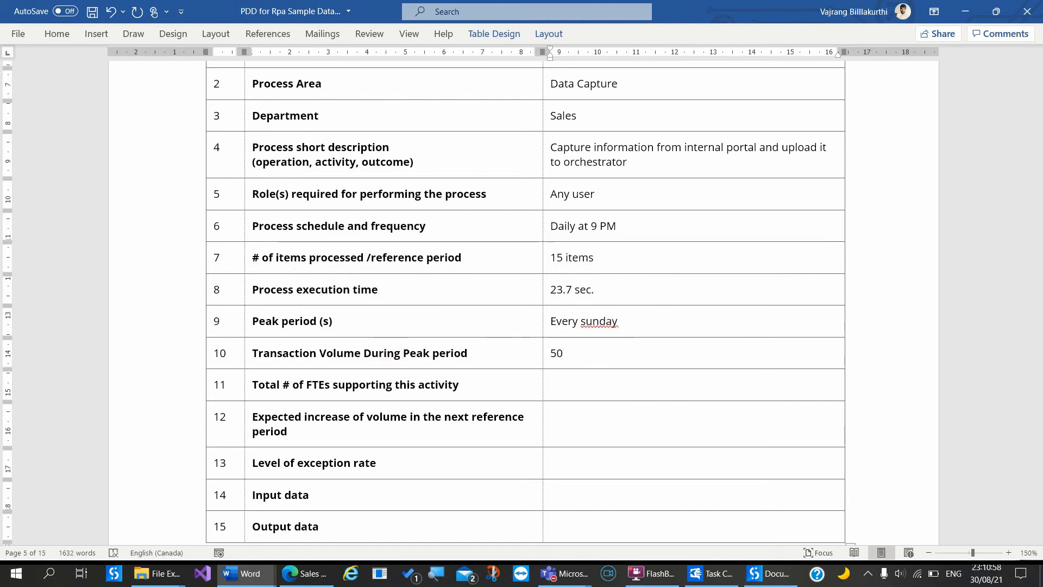
click(598, 382)
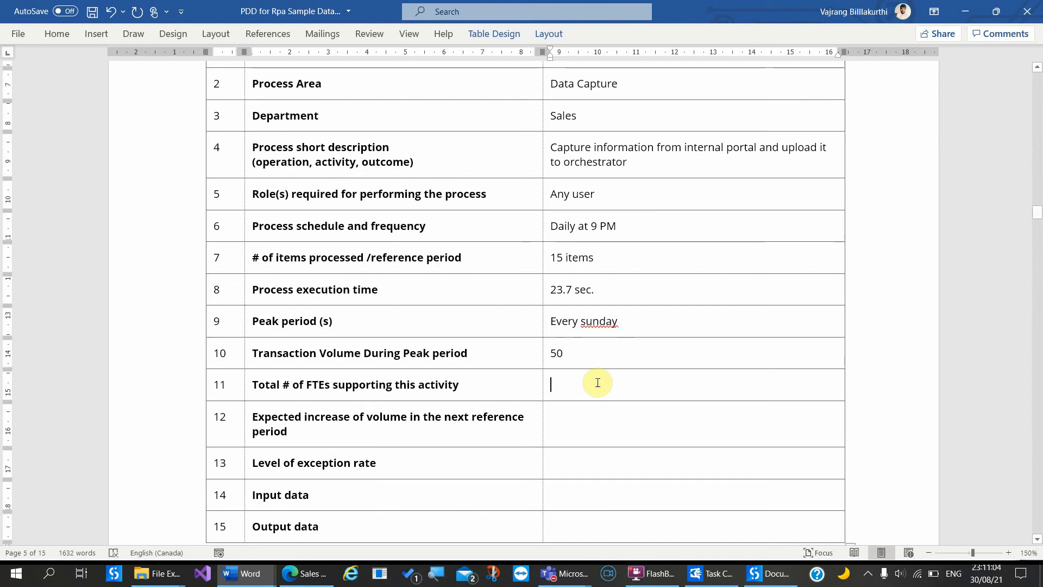
text(10)
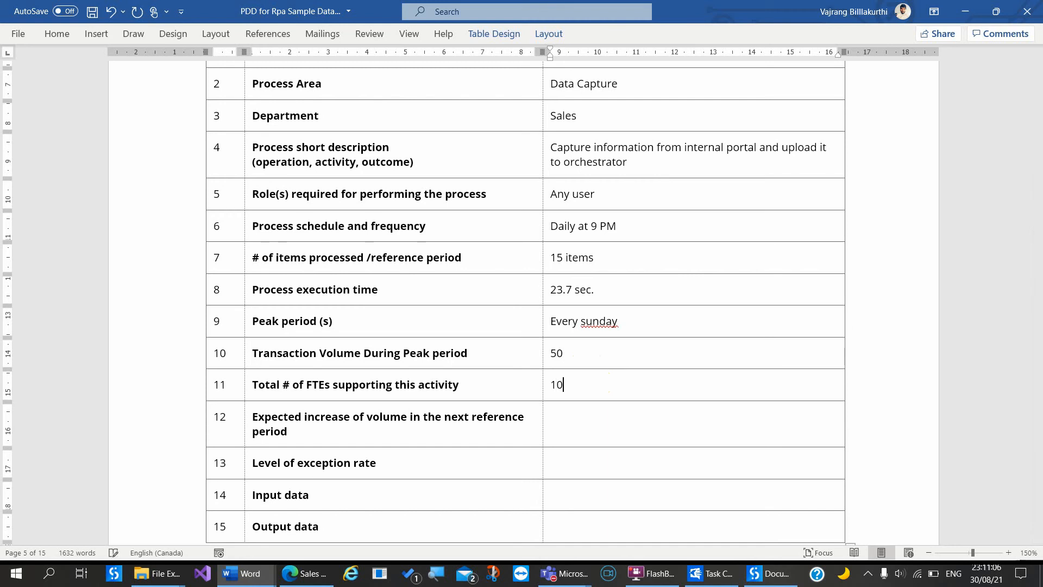
click(601, 429)
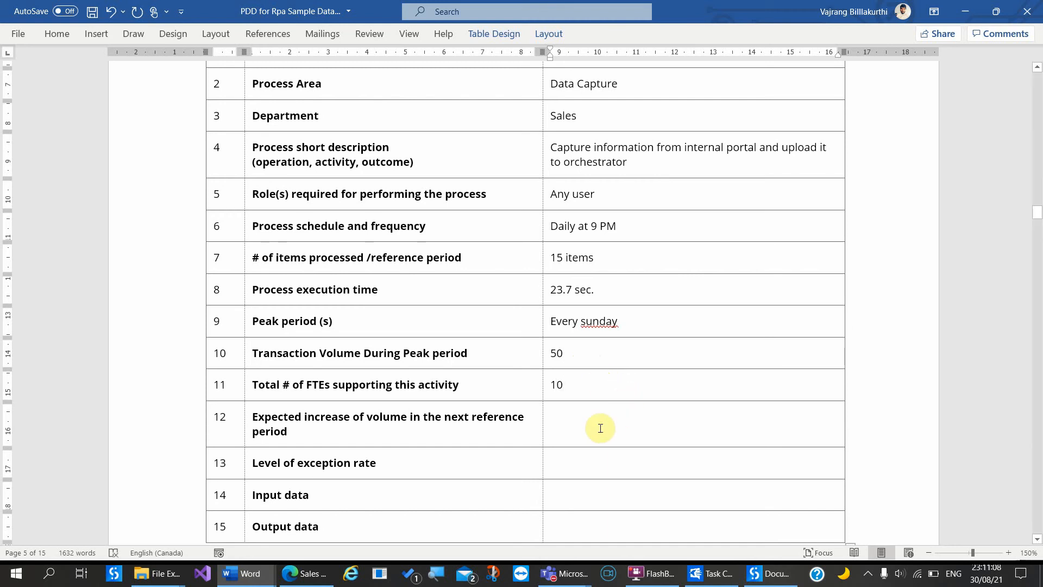
scroll(601, 428, down, 3)
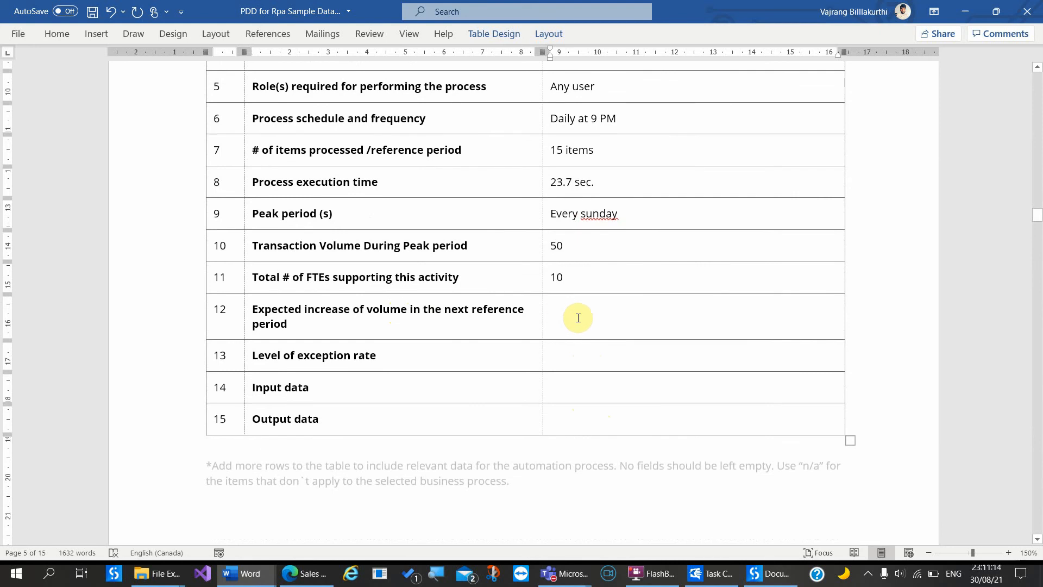
text(20)
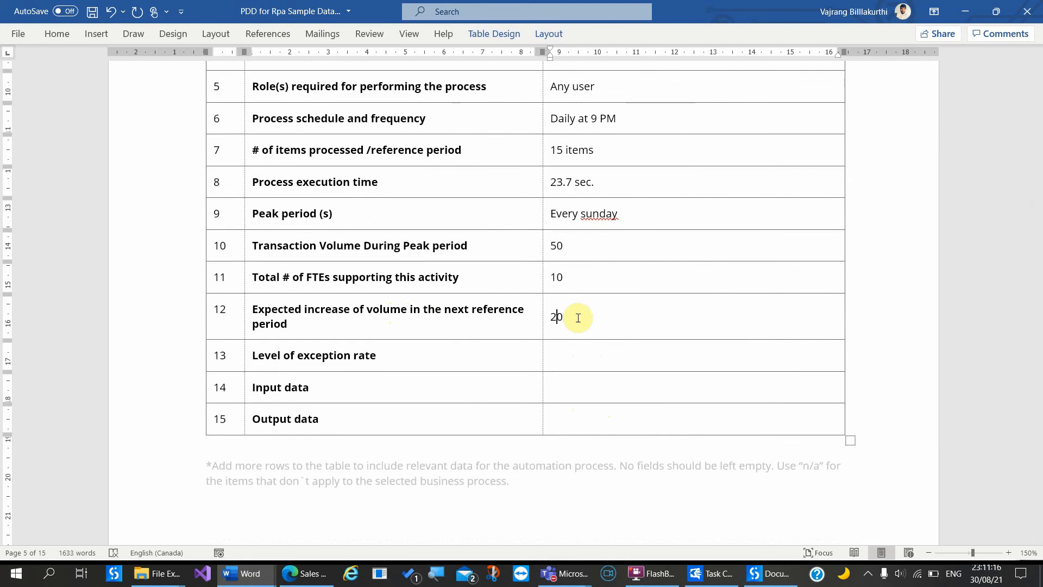
text(%)
click(584, 363)
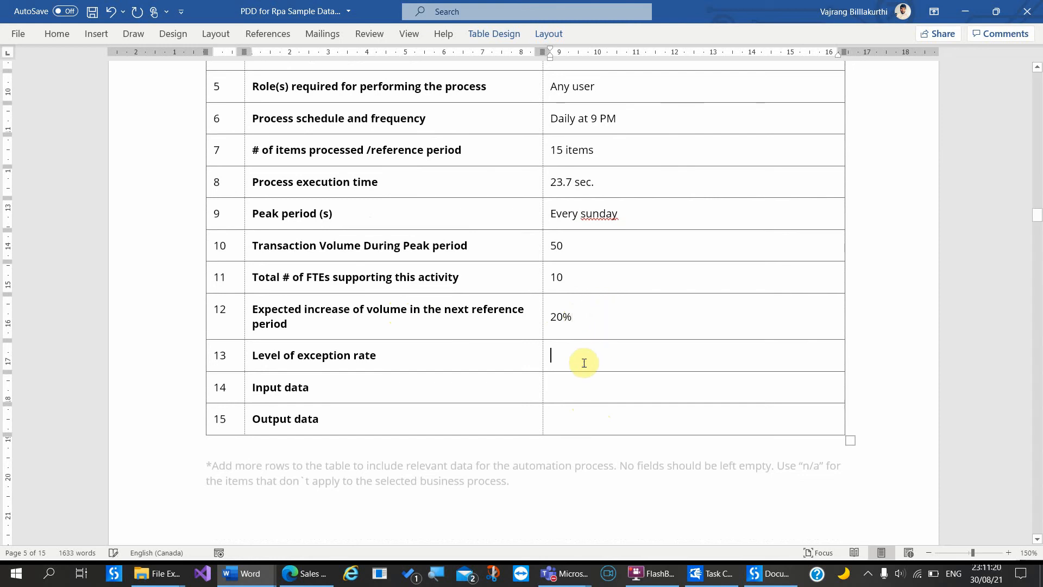
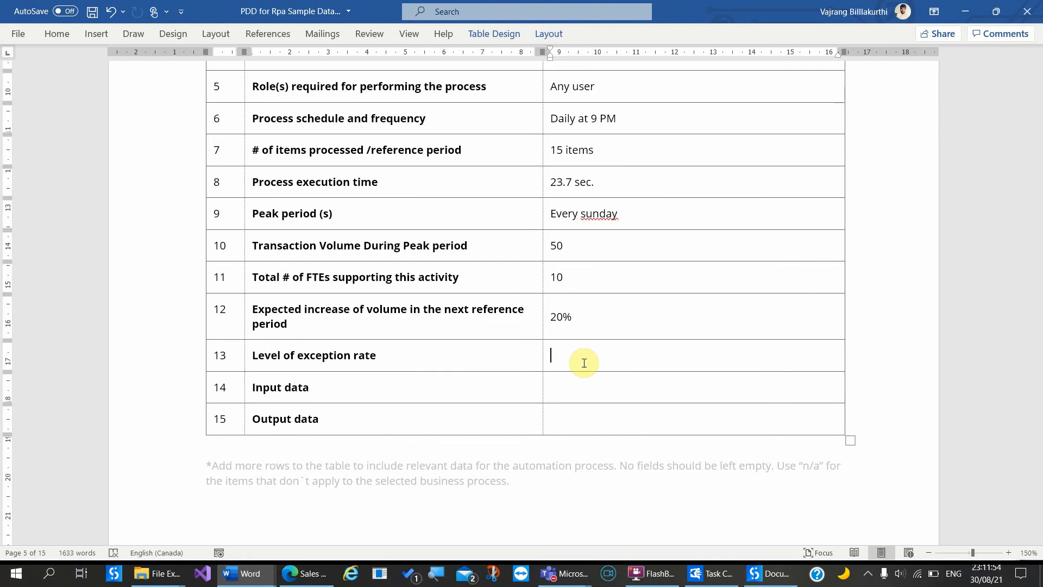
Step: Enter a 1% exception rate, 'From website' as input data and 'Orchestrator queue items' as output data
text(1%)
click(589, 391)
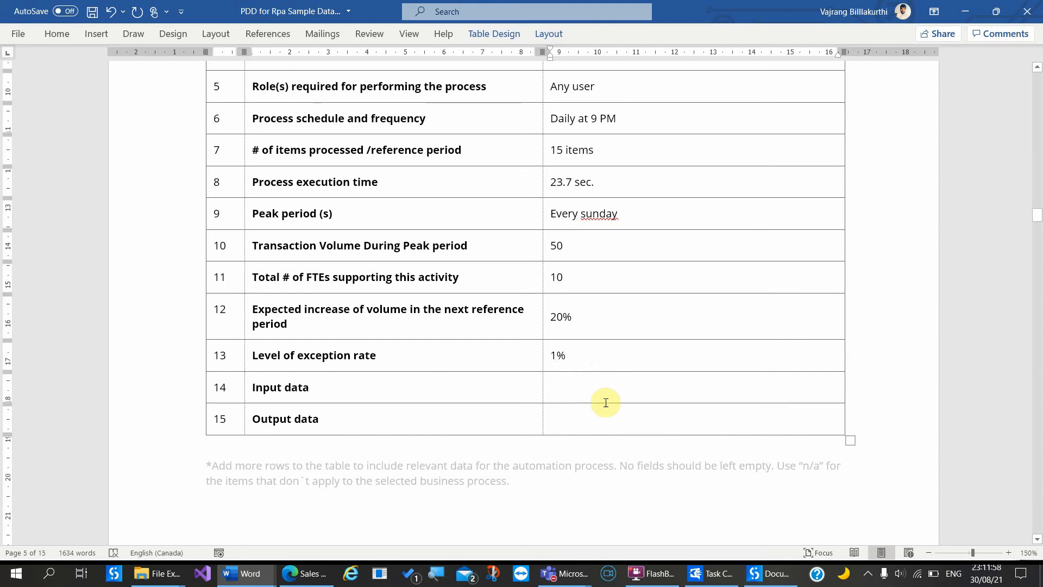
text(F)
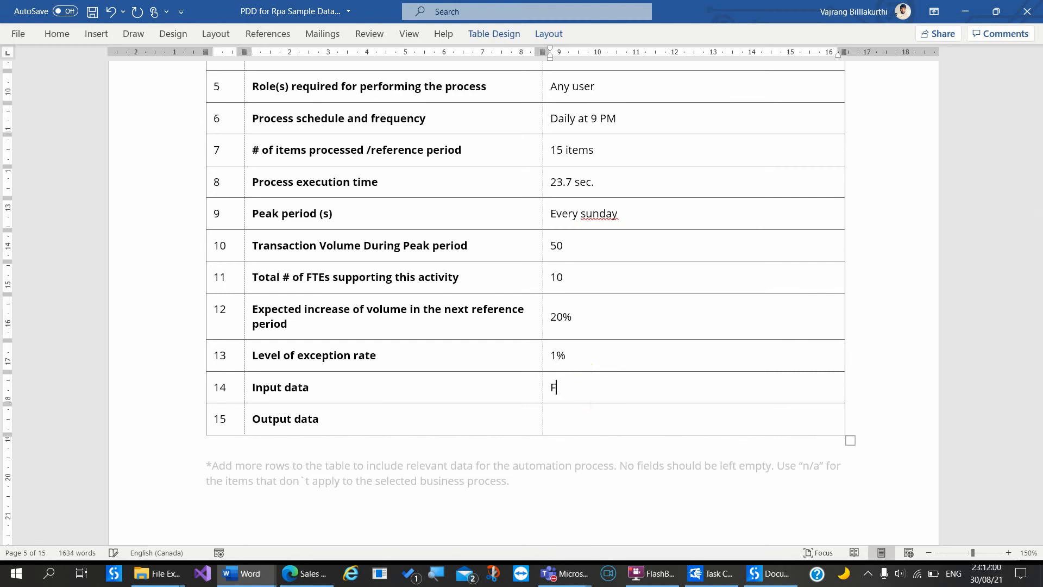
text(rom website)
click(625, 424)
scroll(623, 424, down, 3)
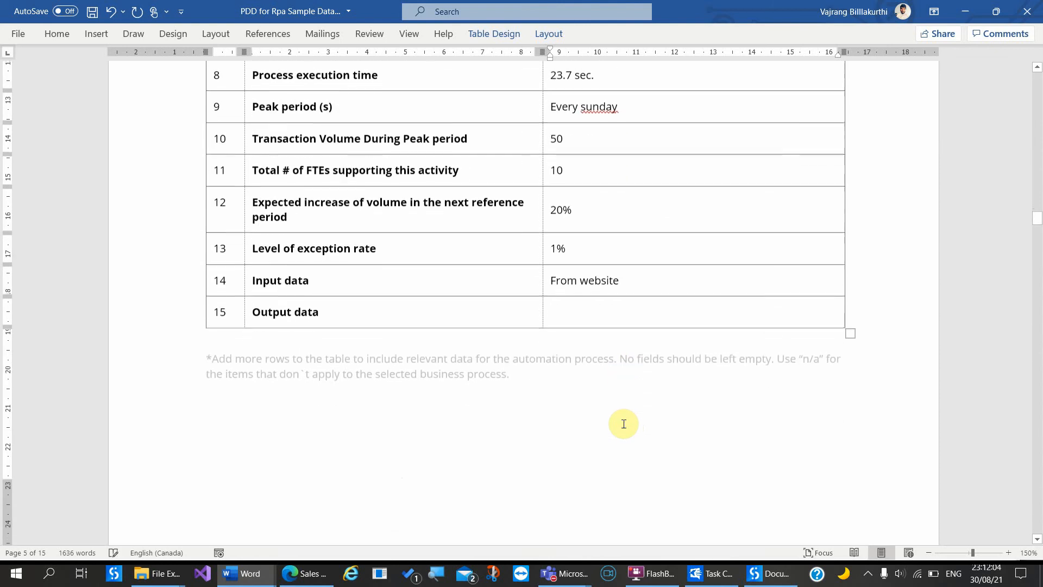
text(Or)
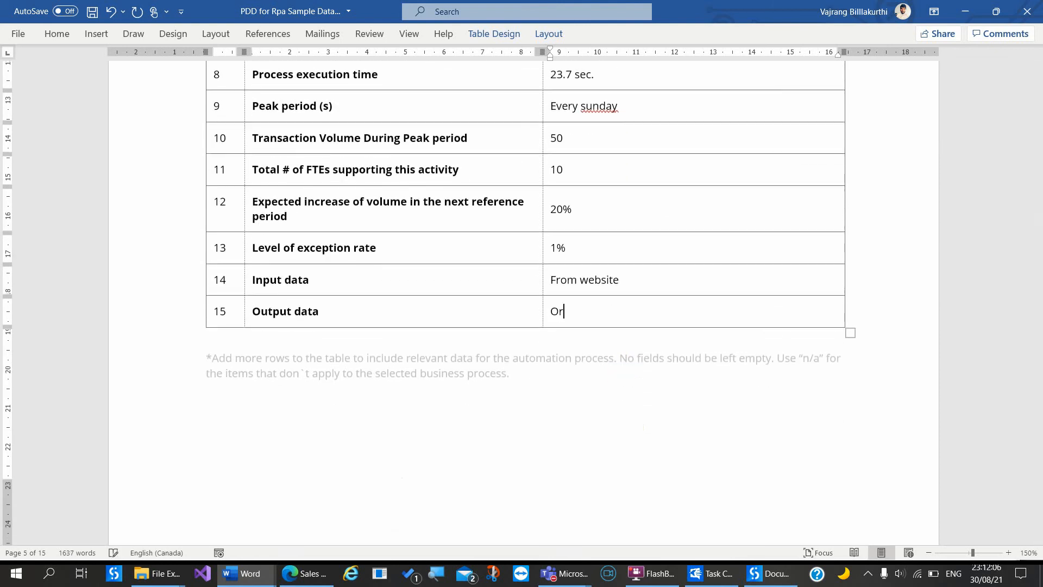
text(chestrator queue items)
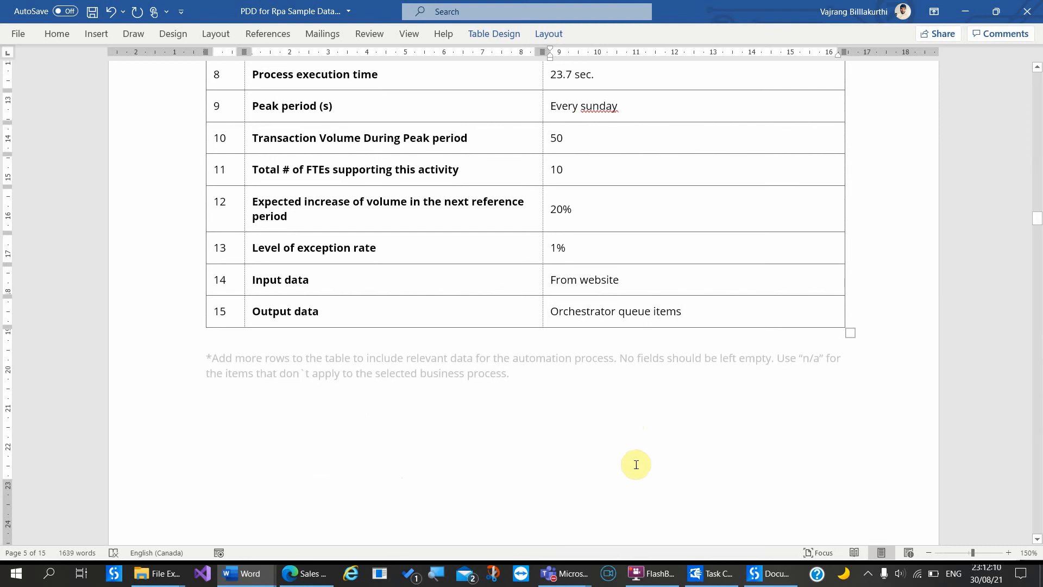
click(618, 471)
scroll(618, 471, down, 1)
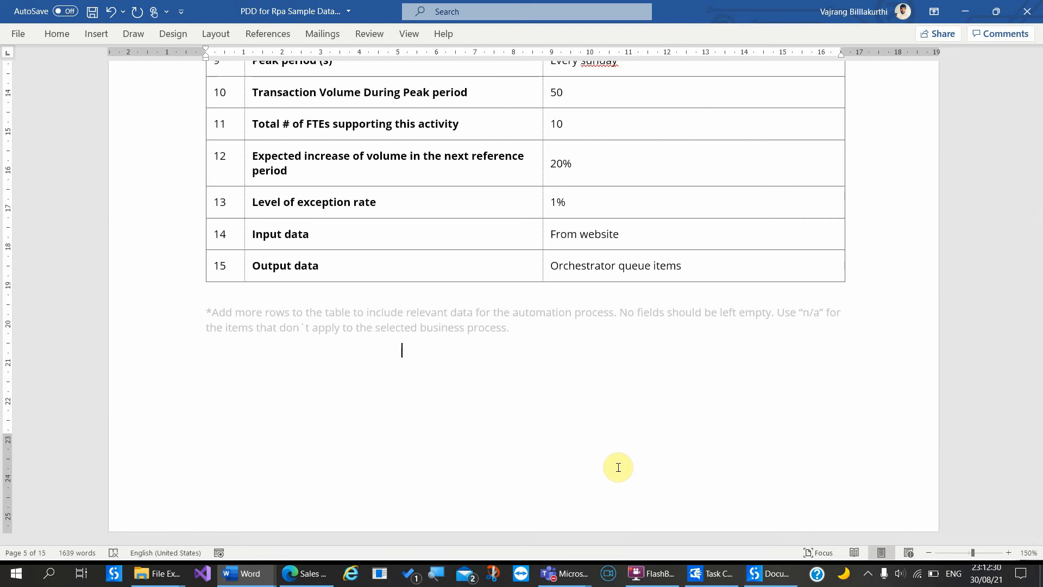
Step: Fill the first Applications used row with number 1 and 'Internet explorer', starting 'Thin' as client type
scroll(619, 470, down, 8)
scroll(618, 467, down, 1)
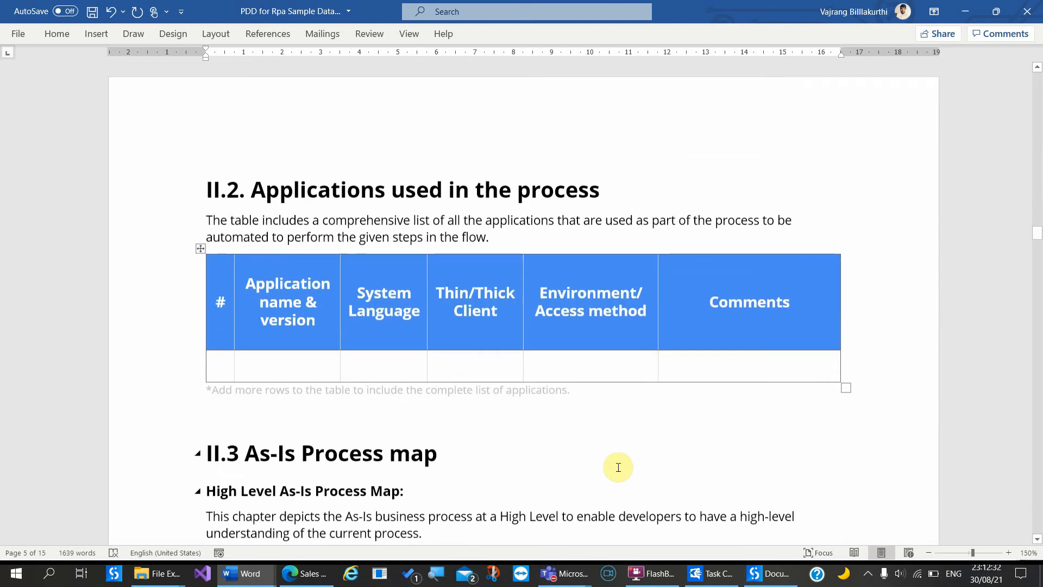
click(255, 330)
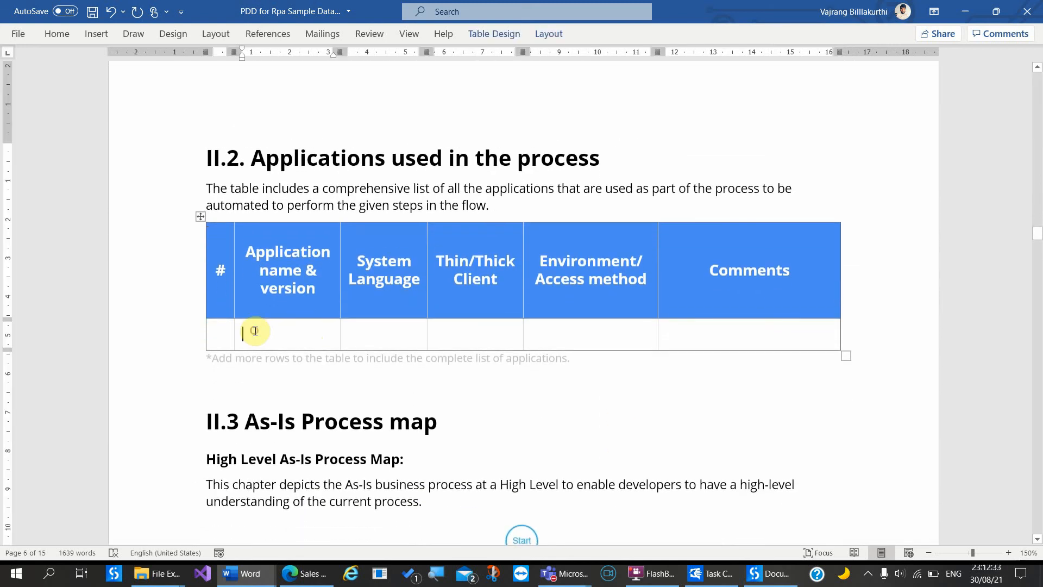
click(220, 333)
text(1)
click(268, 337)
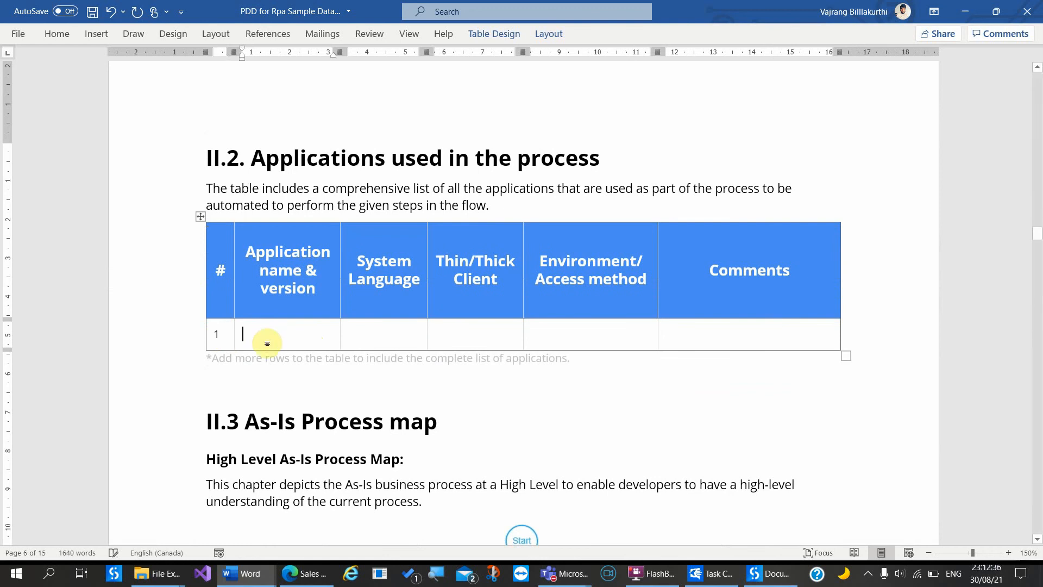
text(Internet exploe)
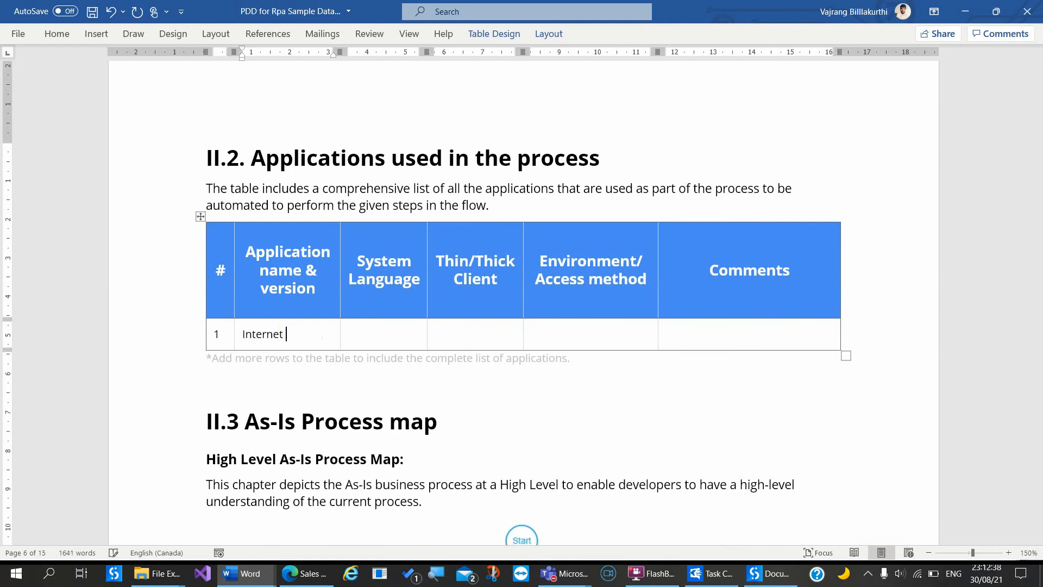
key(BackSpace)
text(rer)
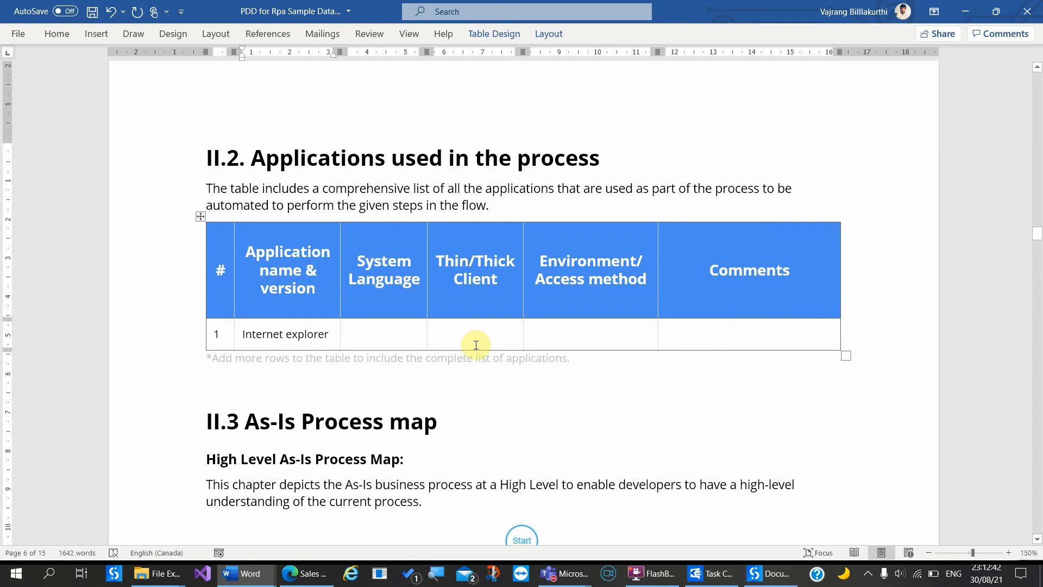
click(473, 341)
text(Thi)
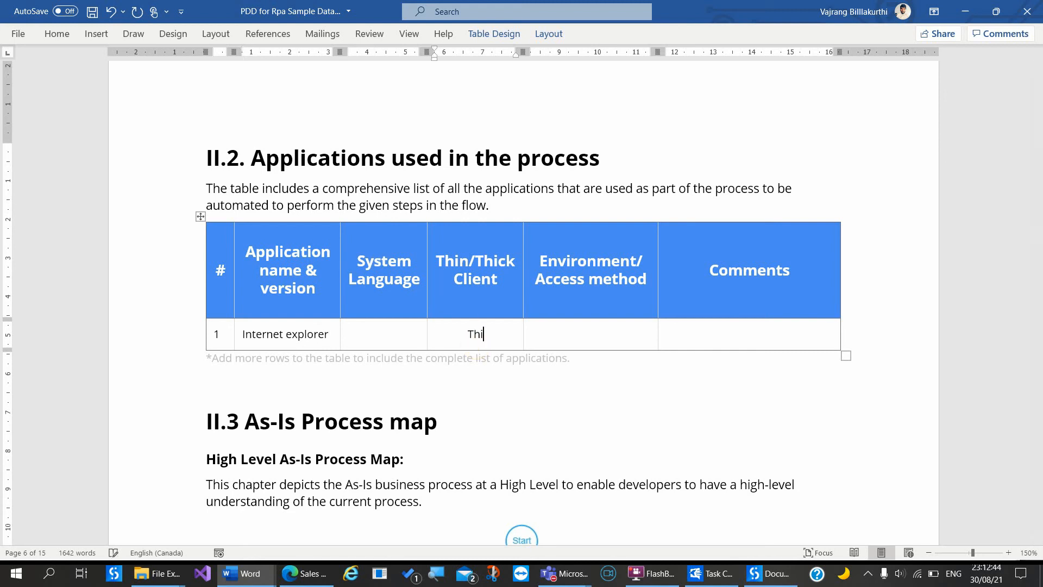
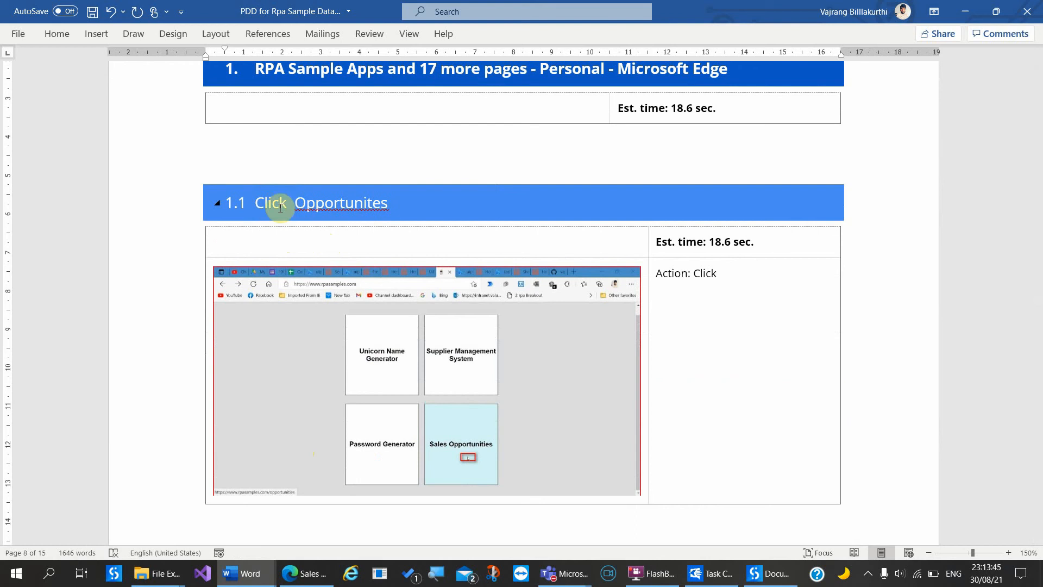
Step: Insert 'sales' into the 1.1 heading so it reads 'Click sales Opportunites'
text(sales)
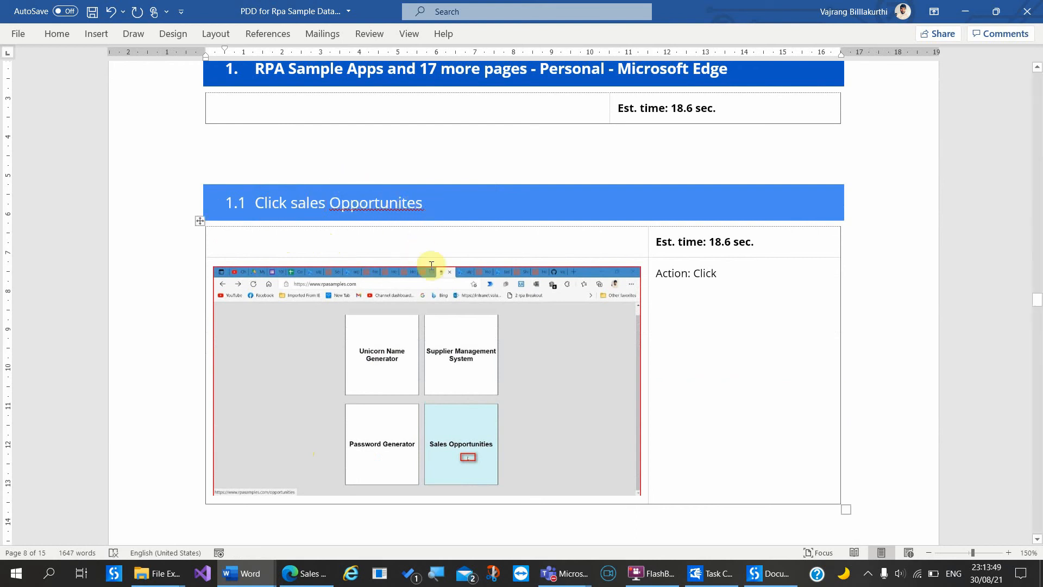
scroll(402, 402, down, 5)
scroll(398, 403, down, 1)
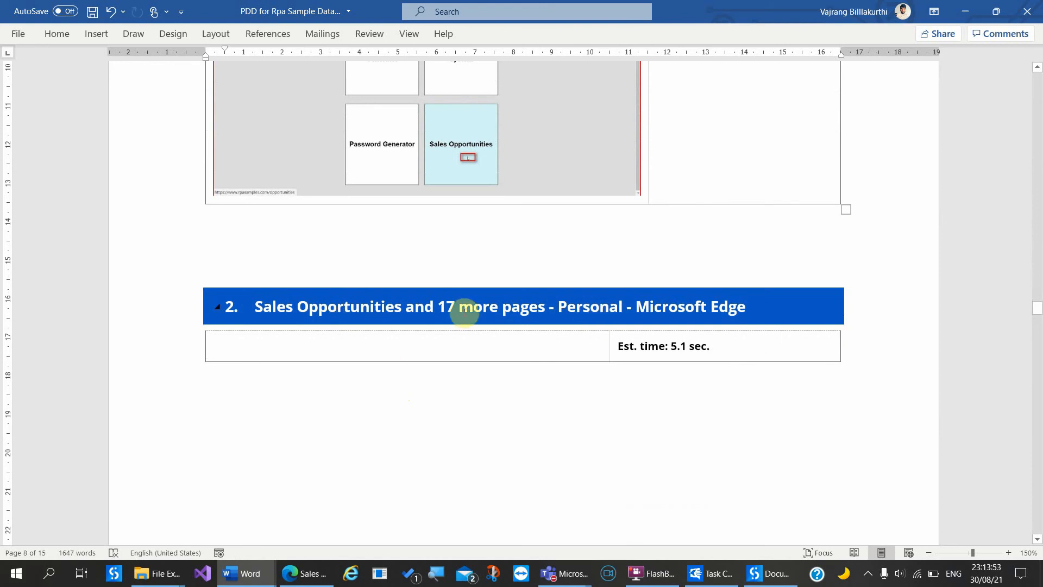
scroll(608, 457, down, 10)
scroll(605, 459, up, 6)
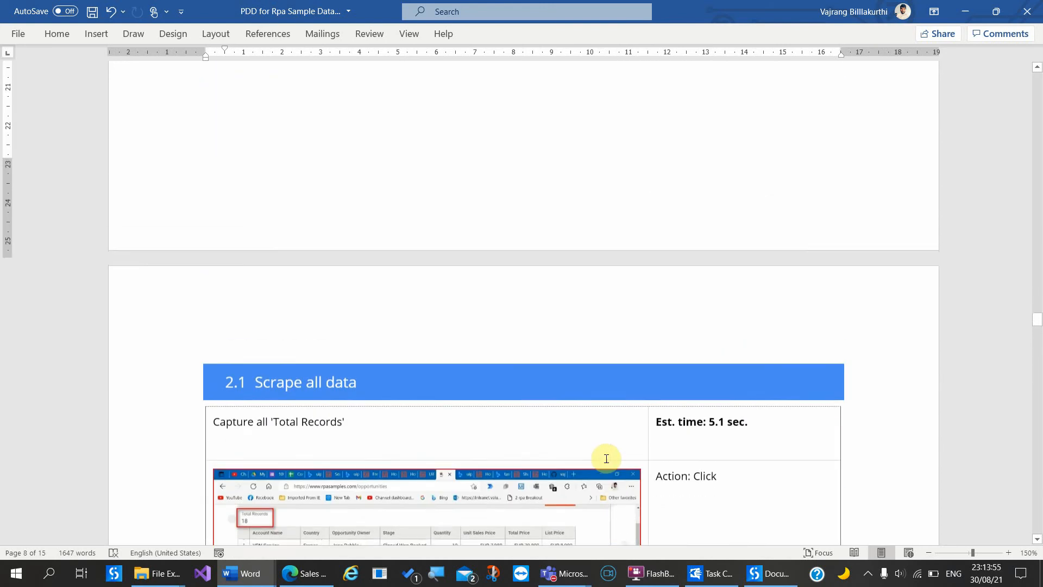
Step: Scroll past the Total Records description down to step 3, 'if Quantity > 5'
scroll(305, 141, up, 1)
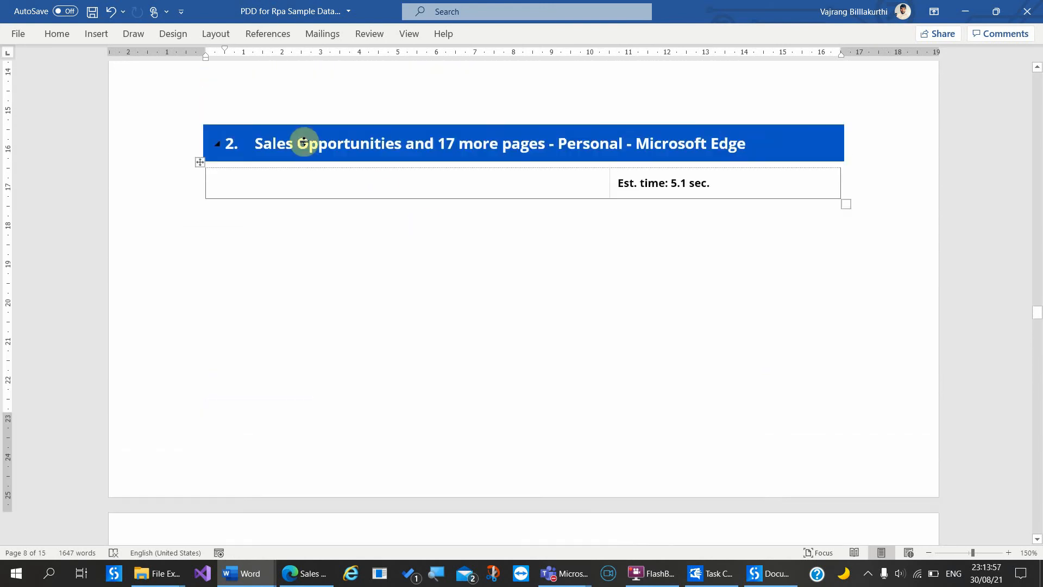
scroll(438, 405, down, 8)
scroll(438, 405, down, 1)
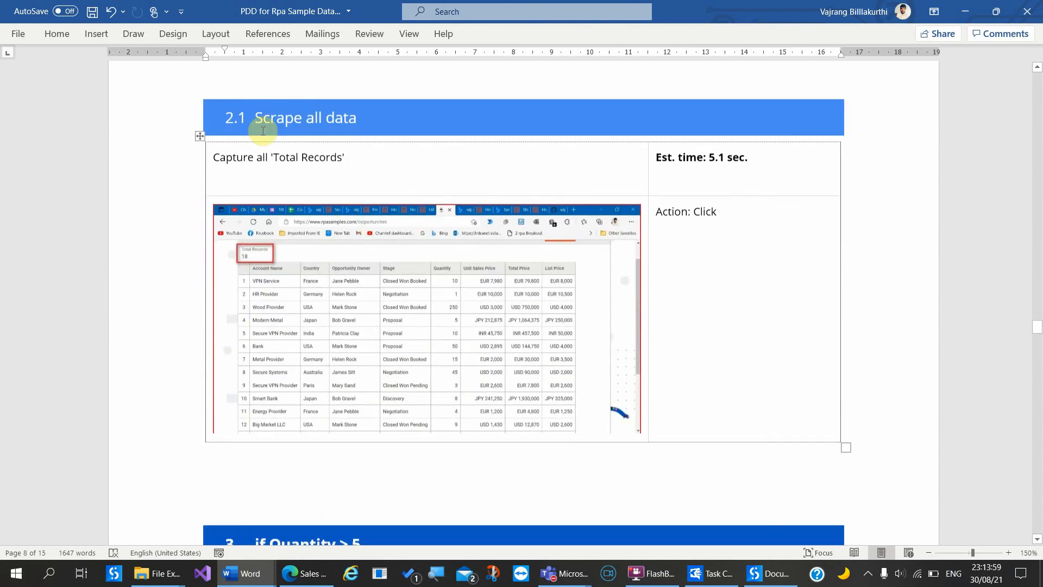
click(345, 158)
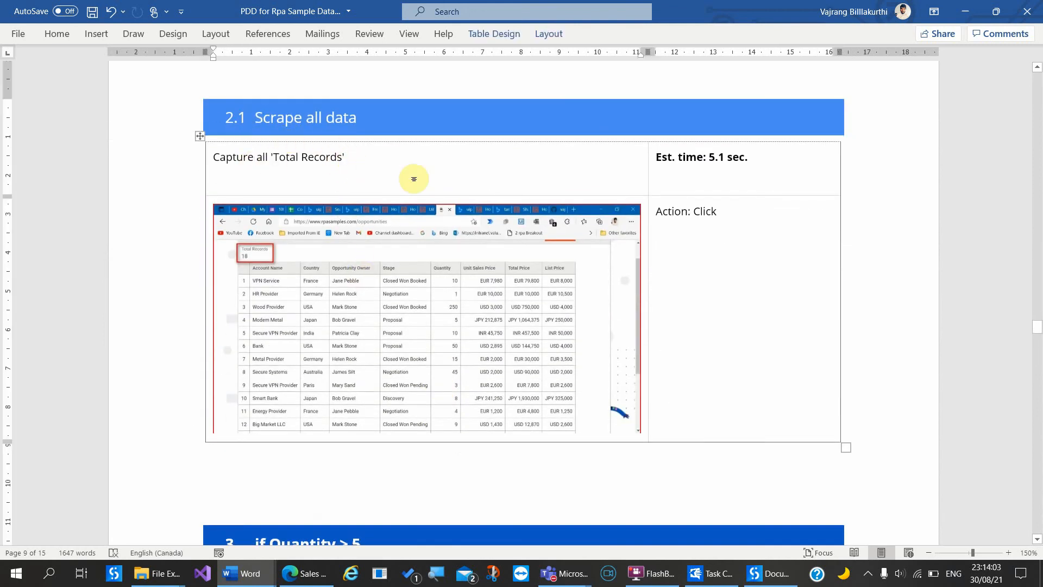
scroll(453, 368, down, 3)
scroll(452, 367, down, 1)
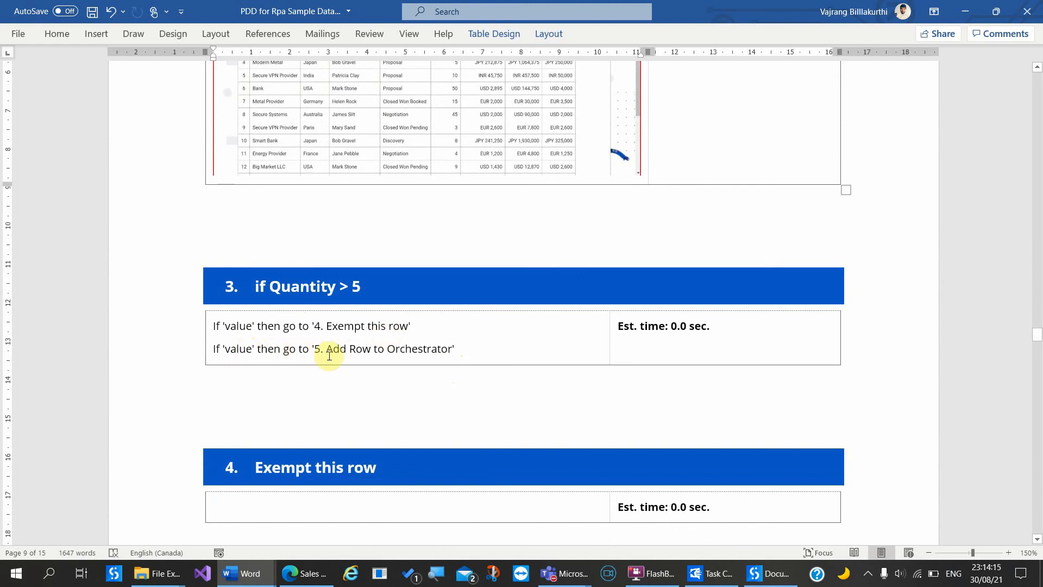
scroll(330, 356, up, 3)
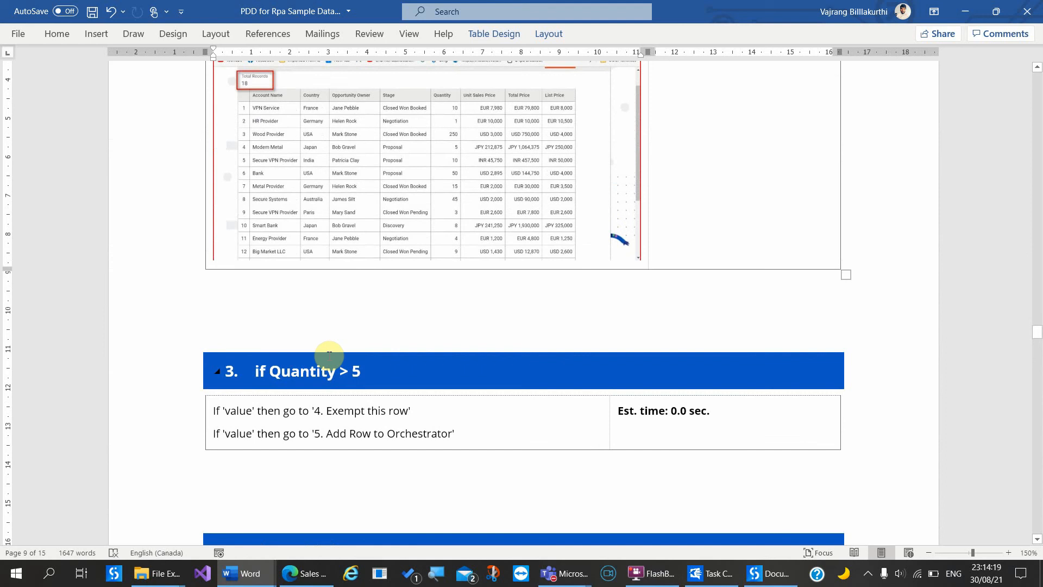
Step: Retype the first condition's placeholder so it reads If 'value' then go to '4. Exempt this row'
scroll(329, 354, up, 1)
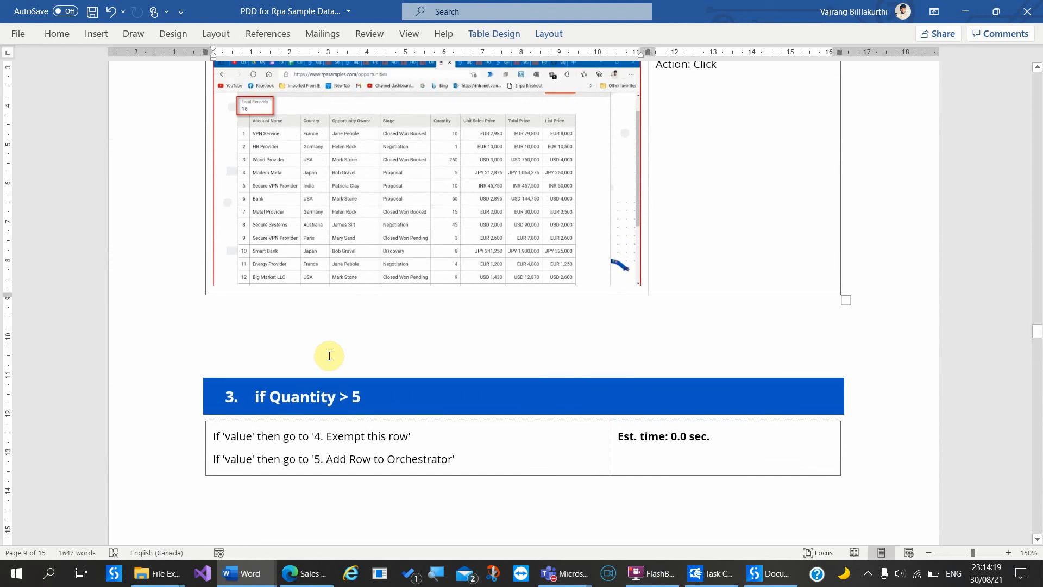
double_click(241, 443)
key(BackSpace)
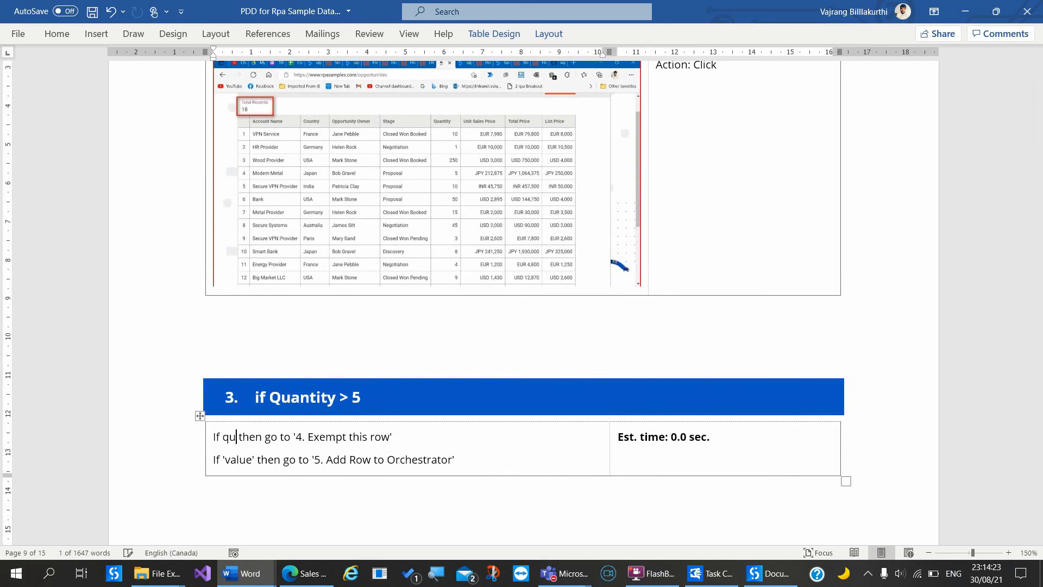
text(“)
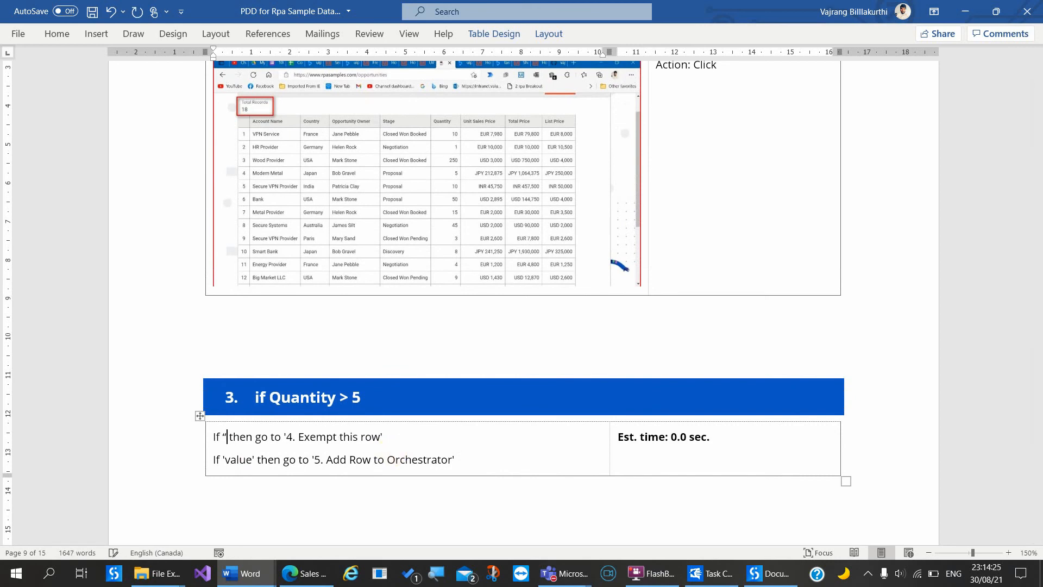
key(BackSpace)
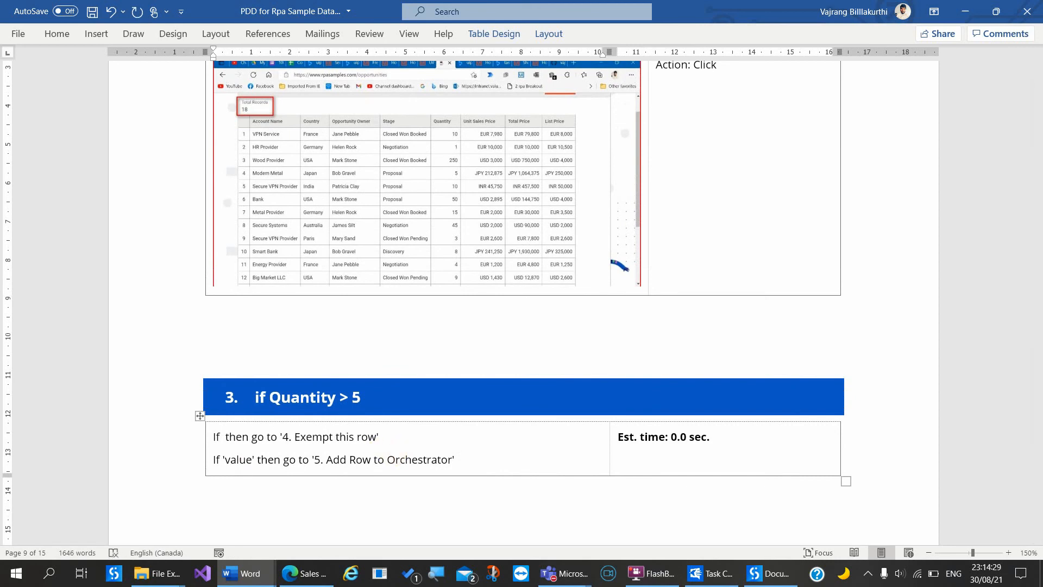
text(')
text(va)
text(lue')
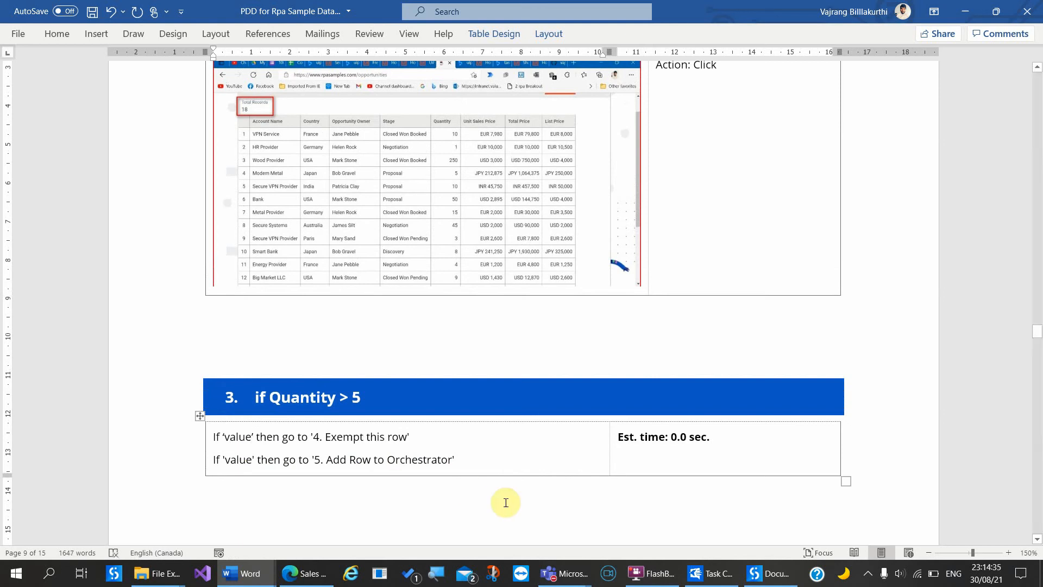
click(421, 516)
scroll(424, 519, down, 3)
scroll(426, 520, down, 5)
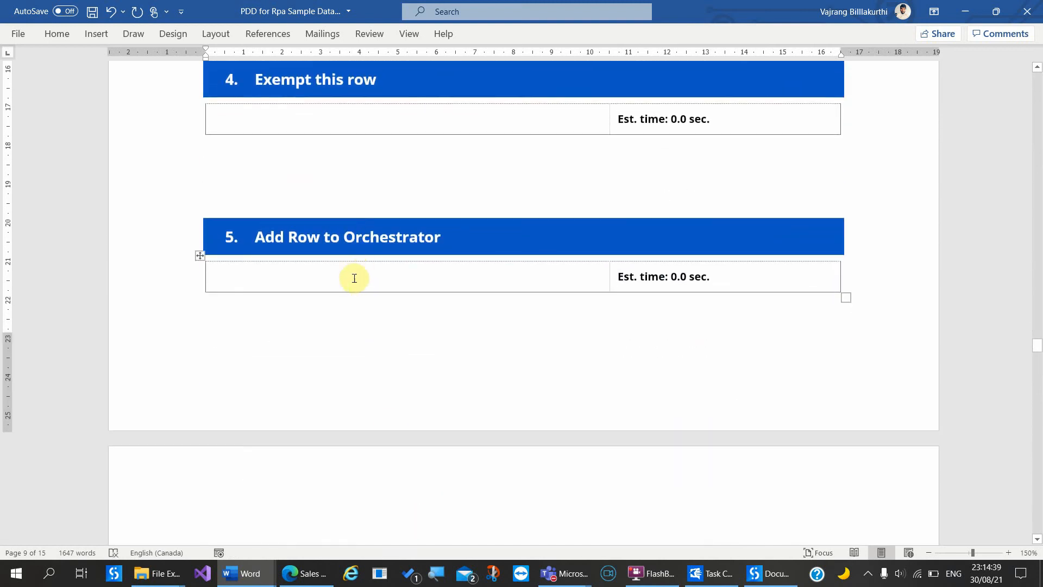
Step: Describe step 5 as 'Add following specific content to orchestrator' and start a new line
click(348, 275)
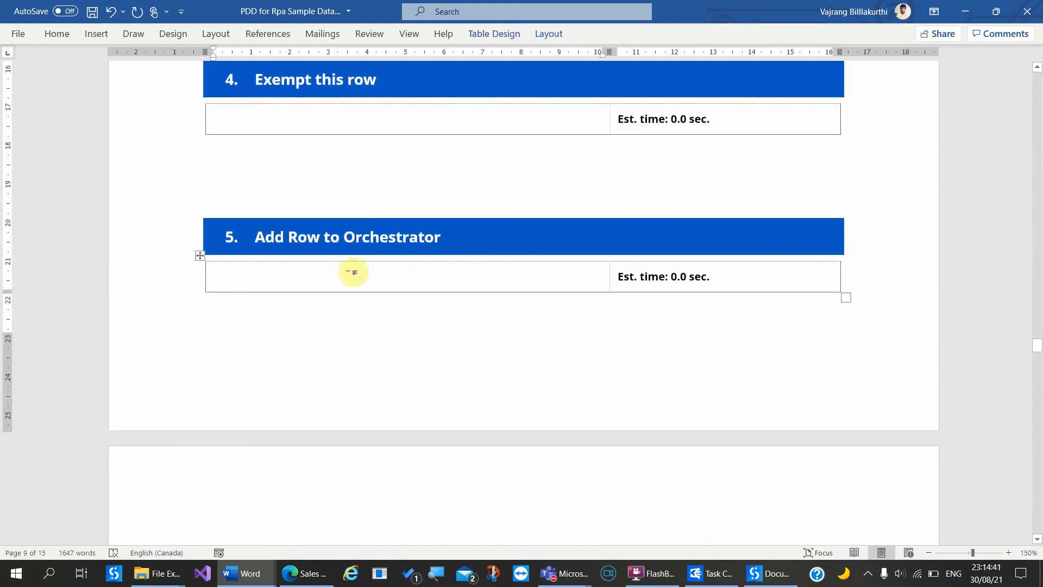
text(Alld Row)
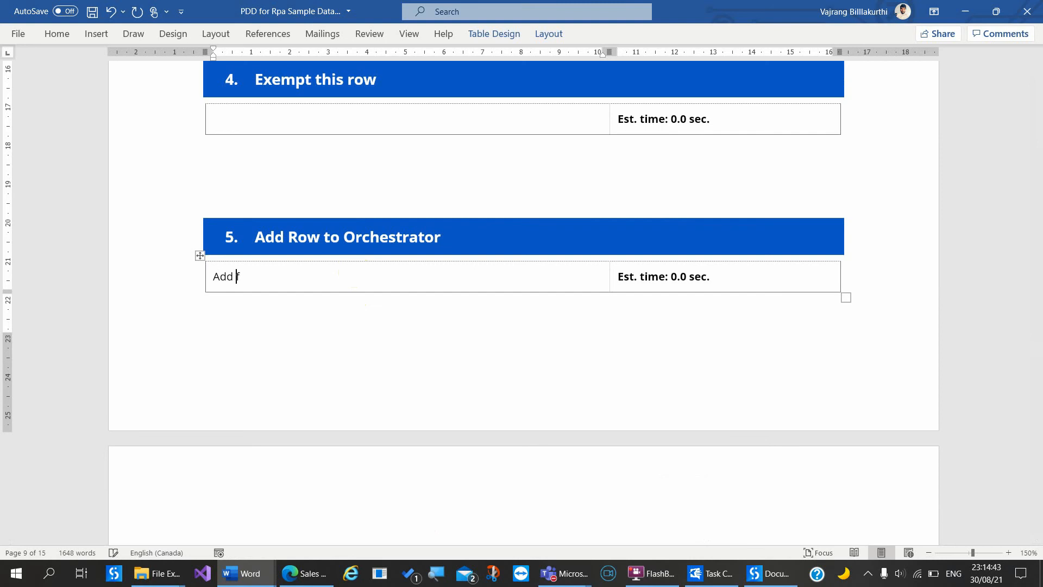
key(BackSpace)
key(BackSpace)
key(BackSpace)
text(following specific co)
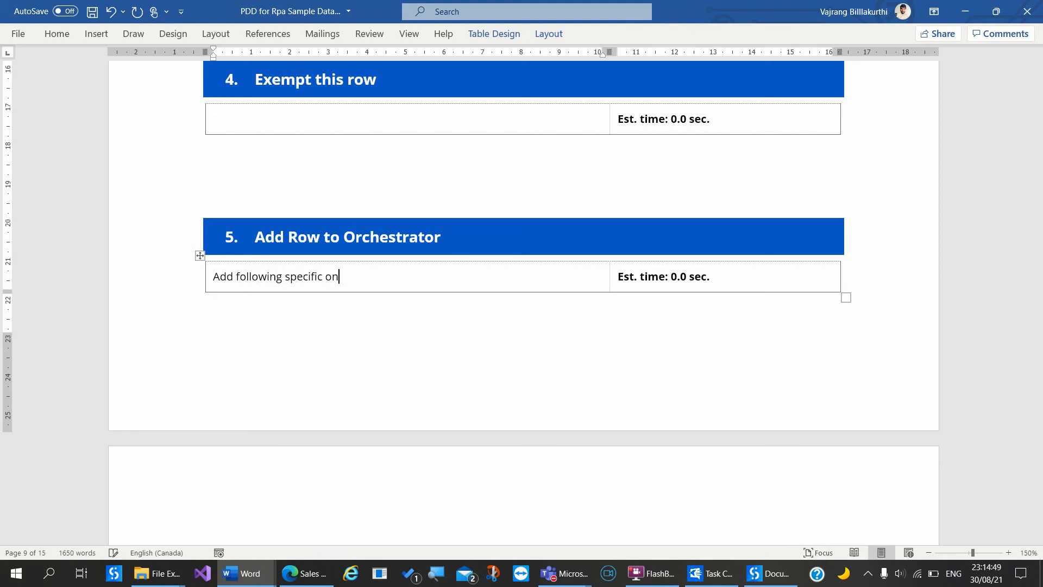
key(BackSpace)
key(BackSpace)
text(content to )
text(to)
text(rchestta)
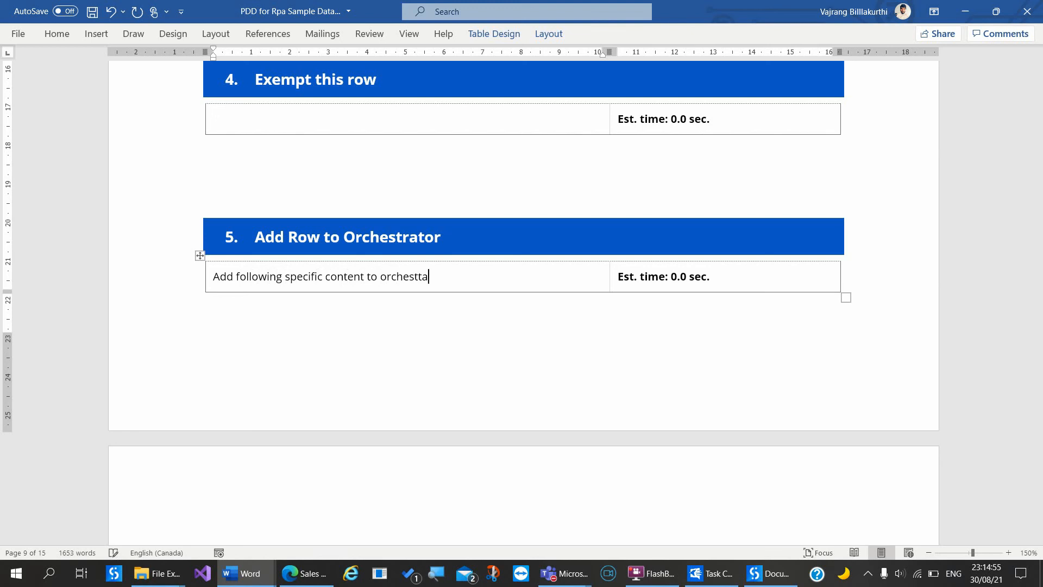
key(BackSpace)
key(BackSpace)
key(BackSpace)
text(trator)
key(Return)
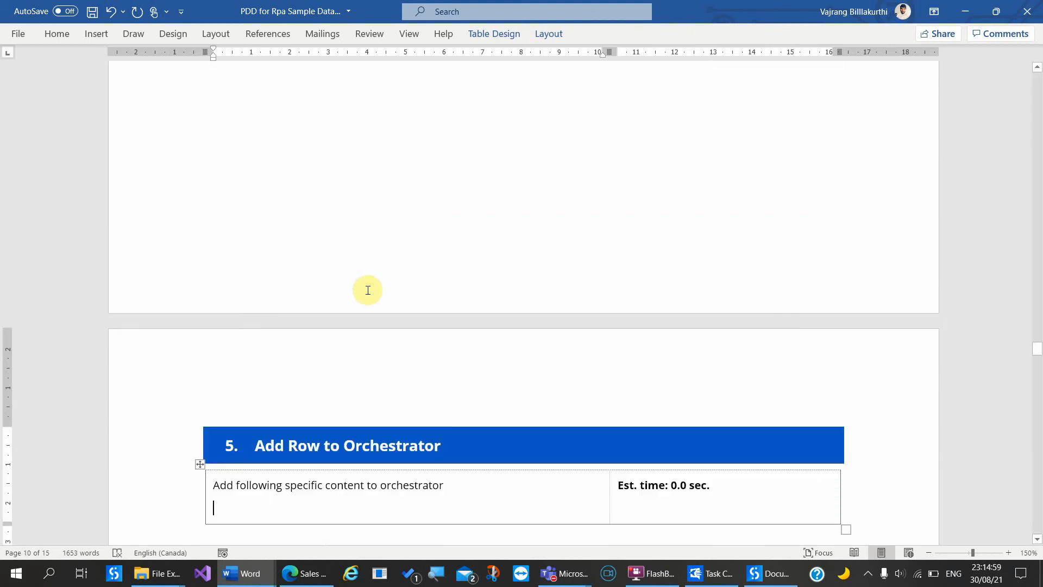
Step: Copy the Opportunities report's column headings from Edge and return to Word
click(305, 573)
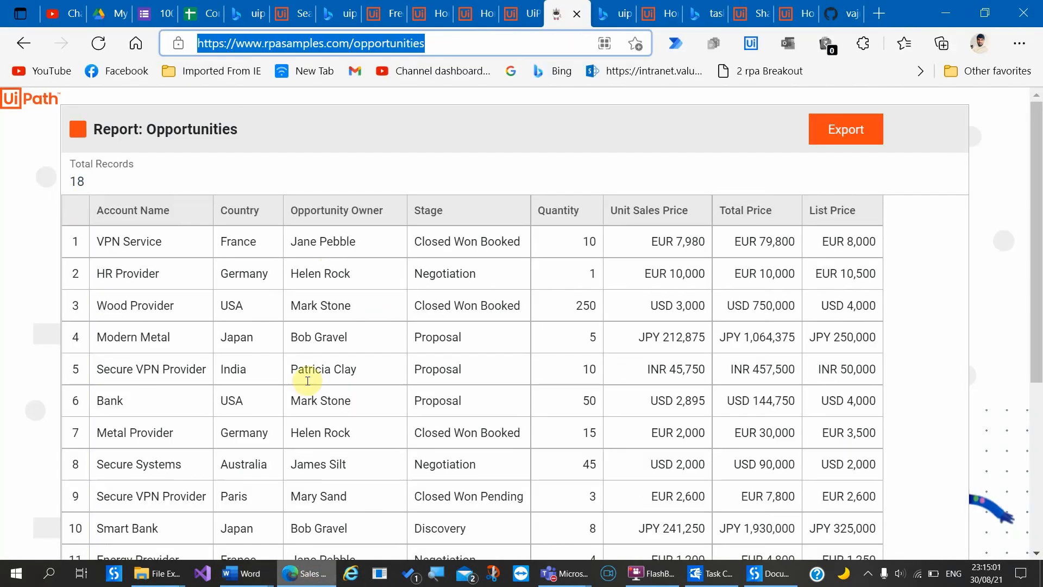
drag(93, 207, 870, 223)
key(ctrl+c)
key(alt+Tab)
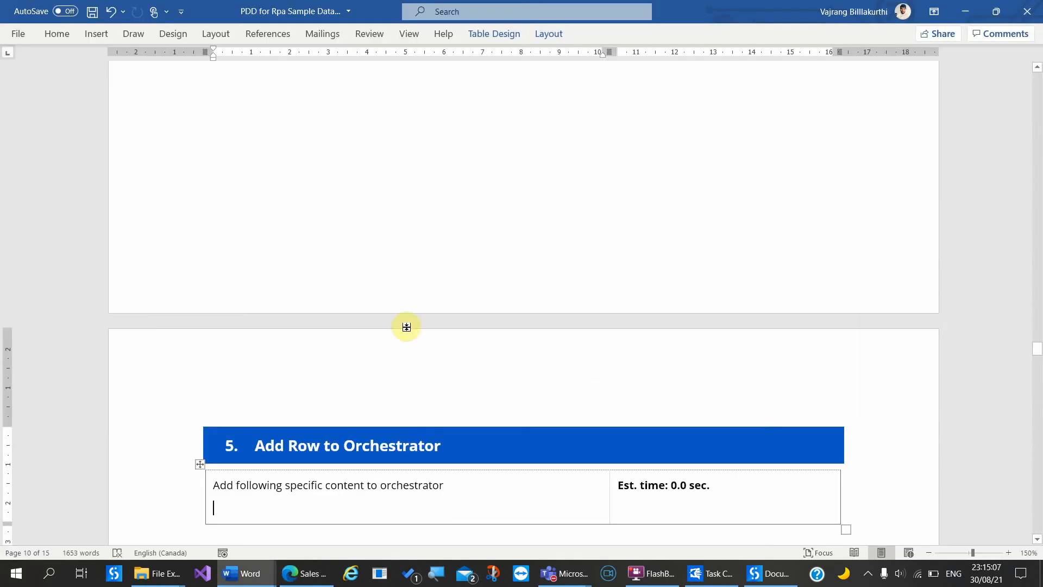
click(422, 519)
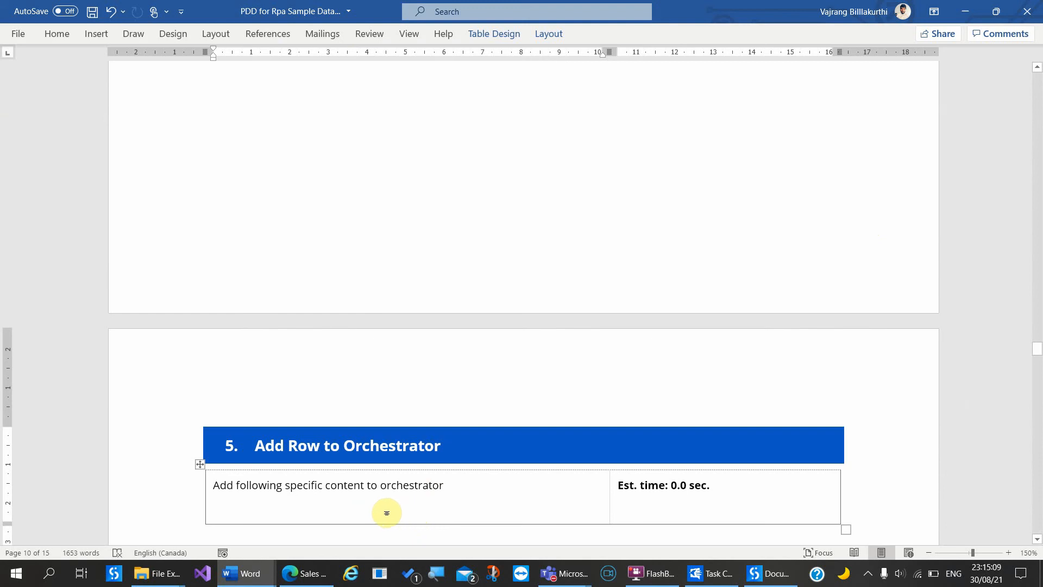
key(ctrl+v)
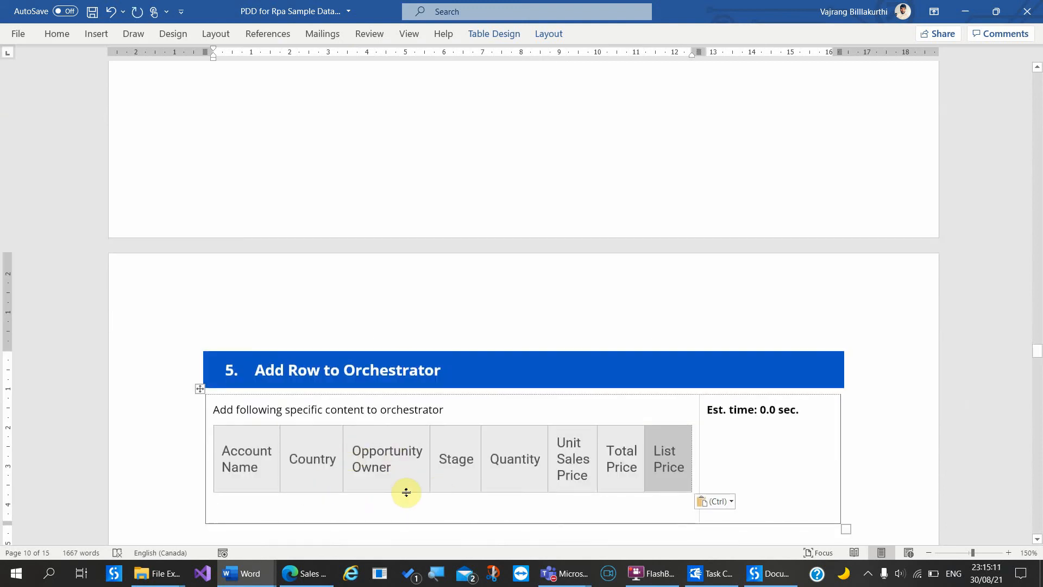
scroll(405, 492, down, 1)
scroll(342, 474, down, 14)
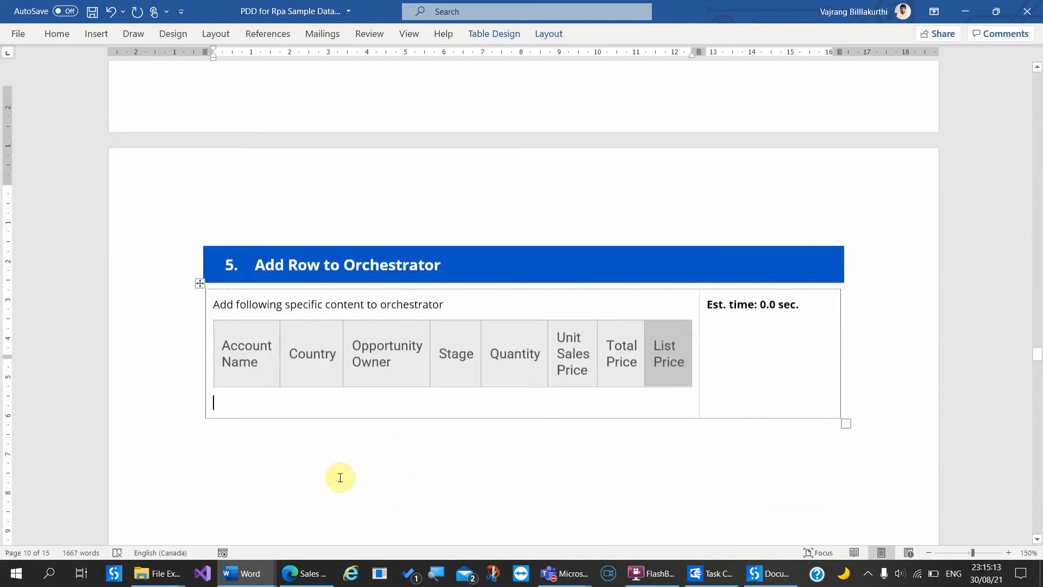
scroll(340, 477, down, 15)
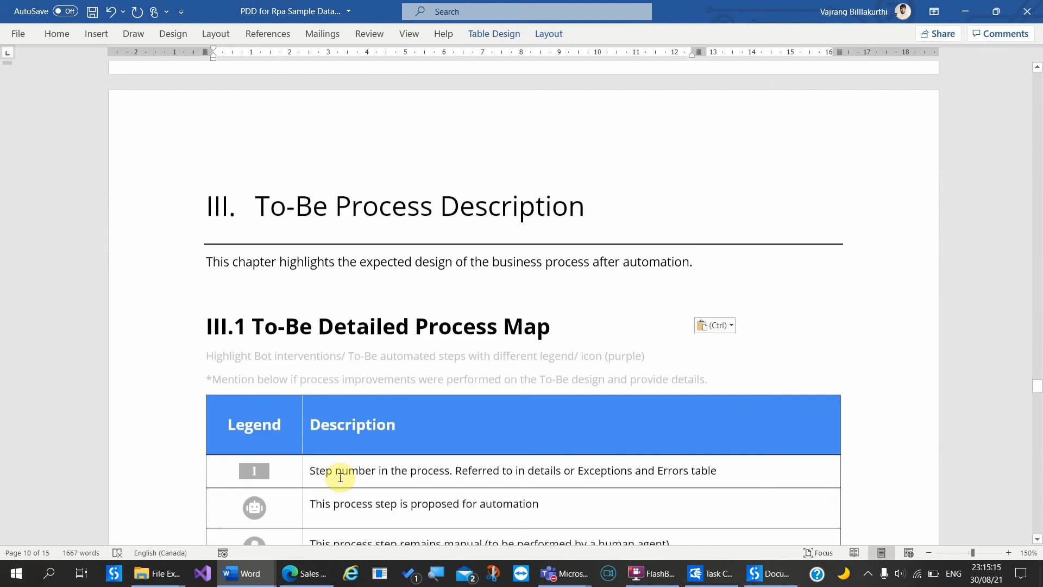
scroll(340, 477, down, 15)
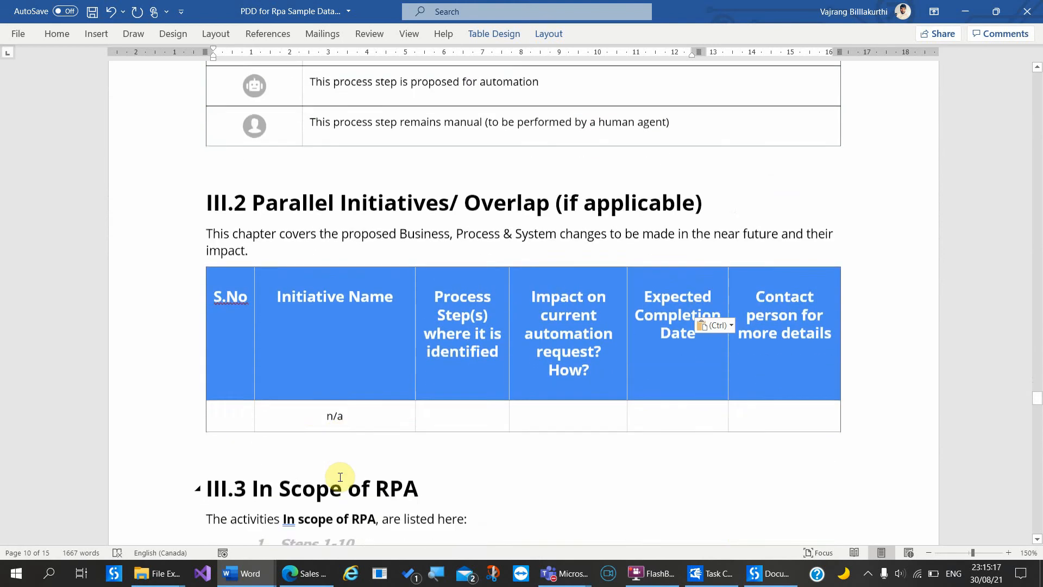
scroll(340, 477, up, 4)
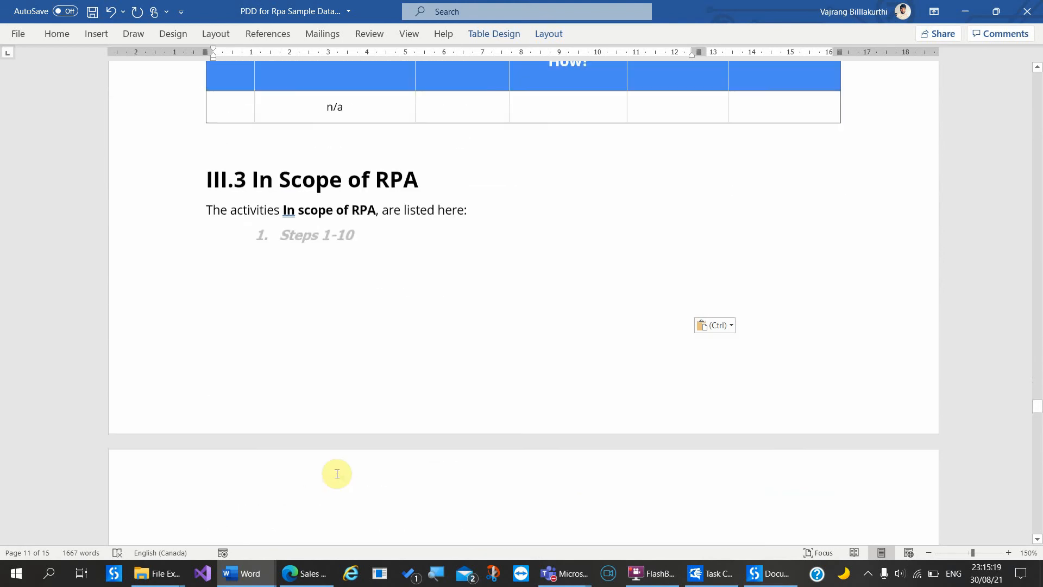
scroll(373, 240, down, 4)
scroll(376, 241, down, 15)
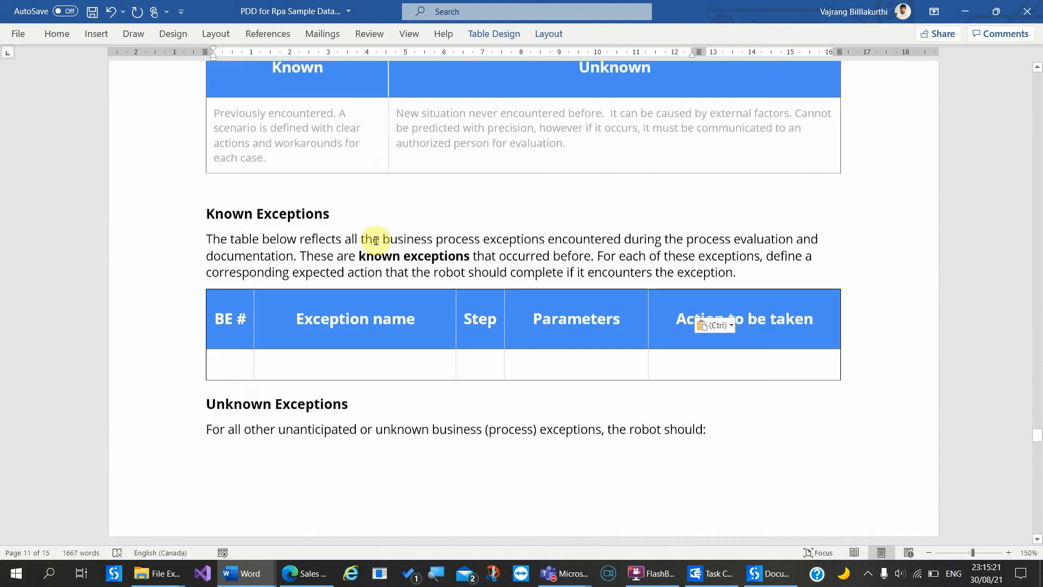
scroll(376, 240, down, 12)
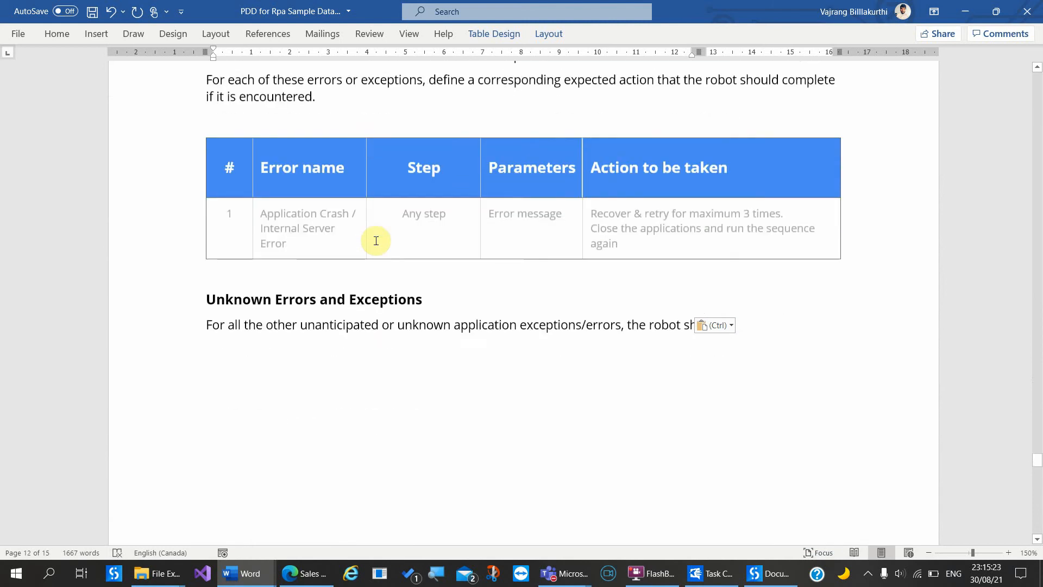
scroll(480, 407, down, 12)
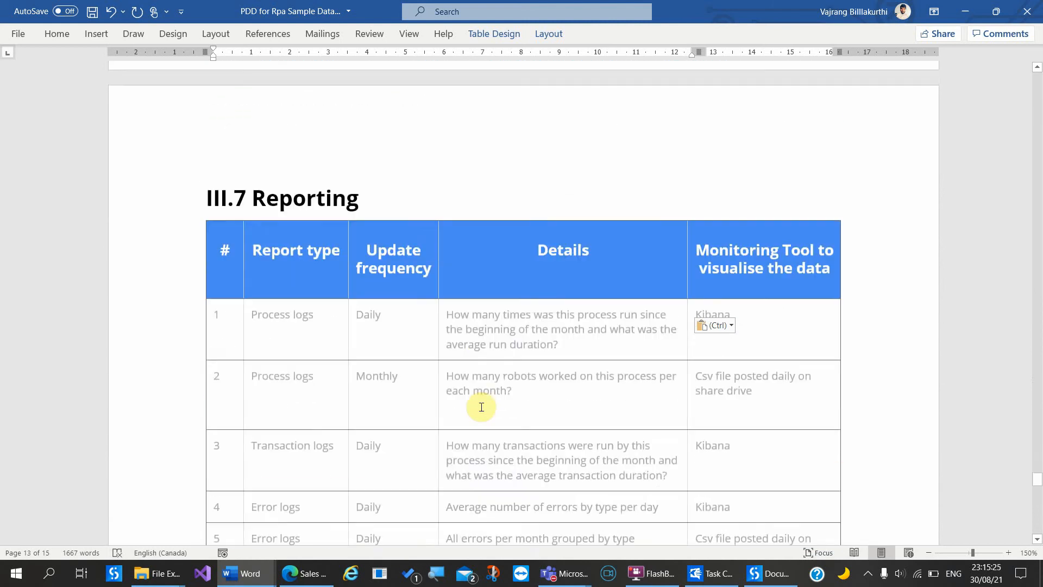
scroll(481, 407, down, 12)
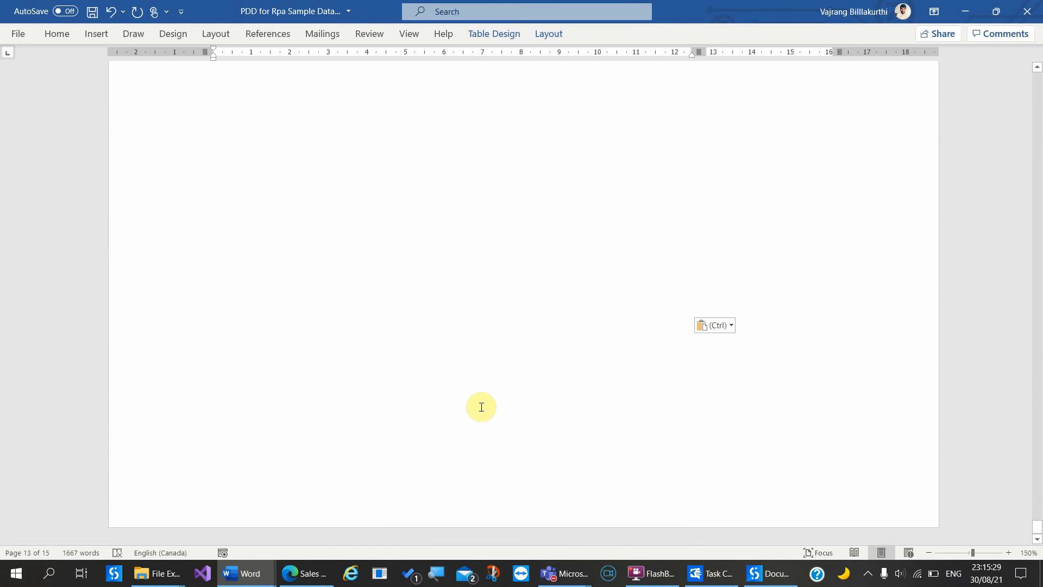
key(ctrl+d)
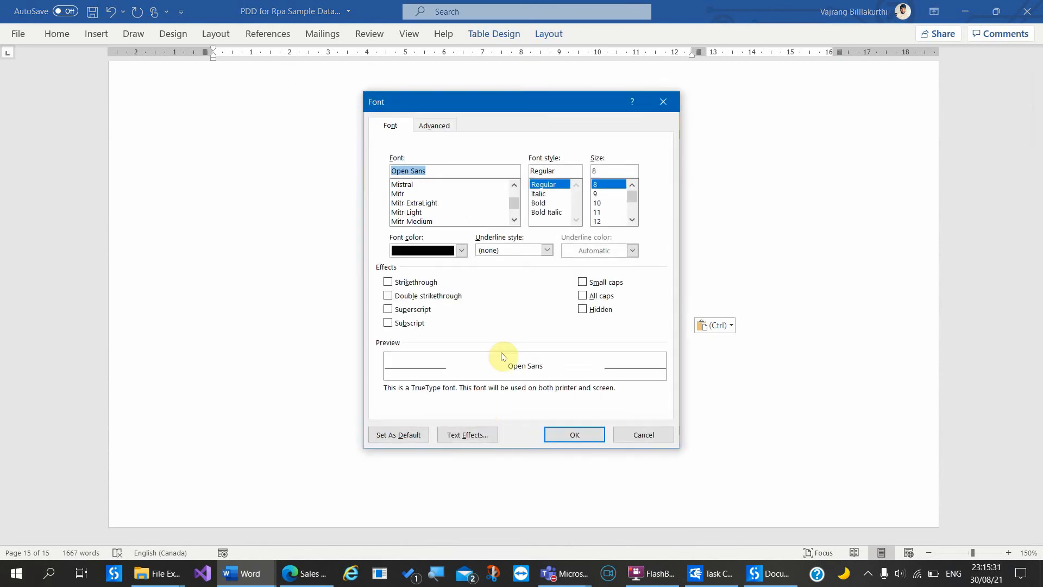
click(626, 436)
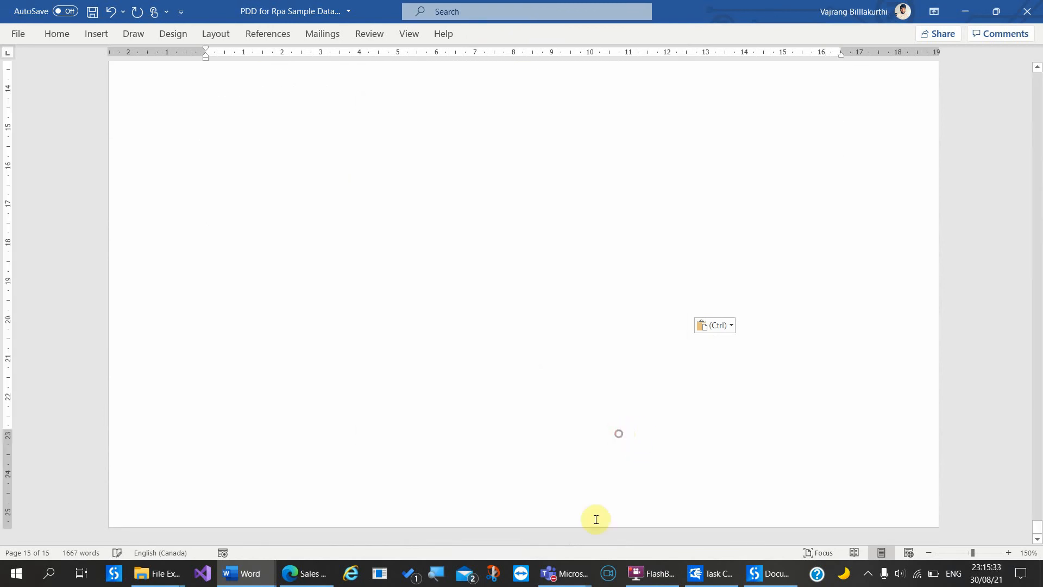
mouse_move(583, 582)
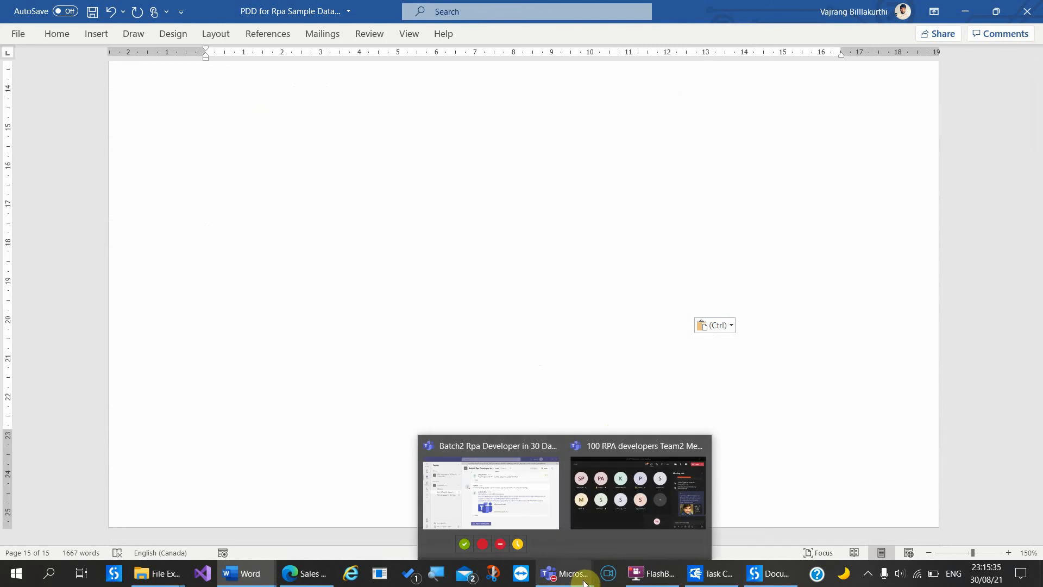
Step: Bring up the '100 RPA developers Team2 Meeting' call, close its chat and list the participants
click(625, 514)
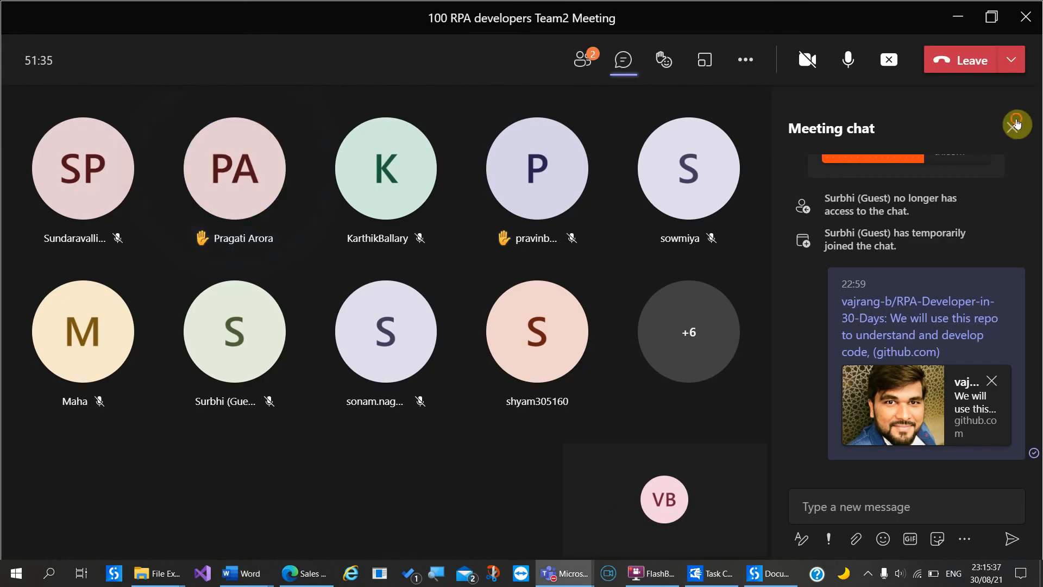
click(1013, 126)
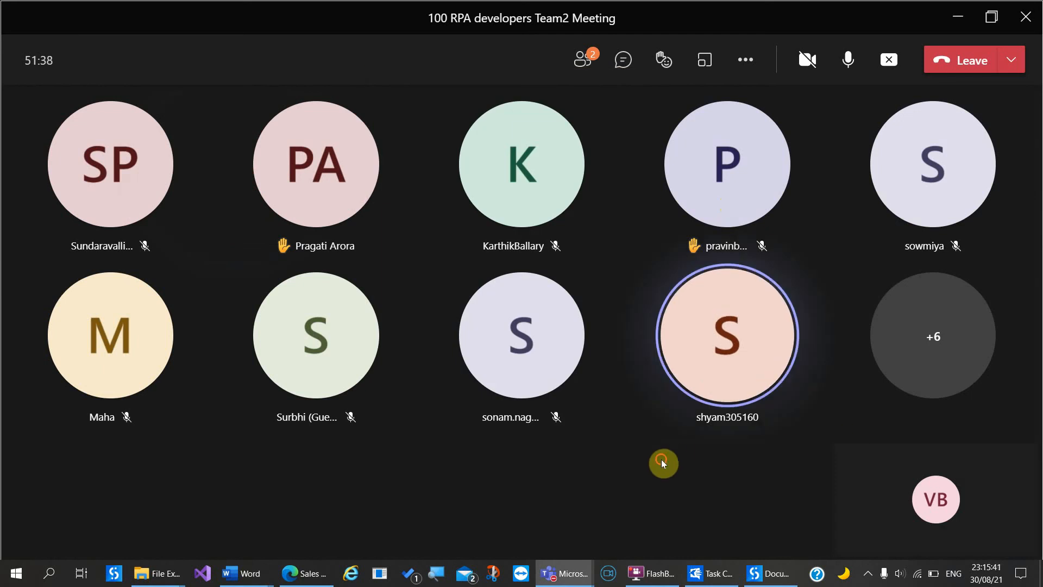
click(584, 60)
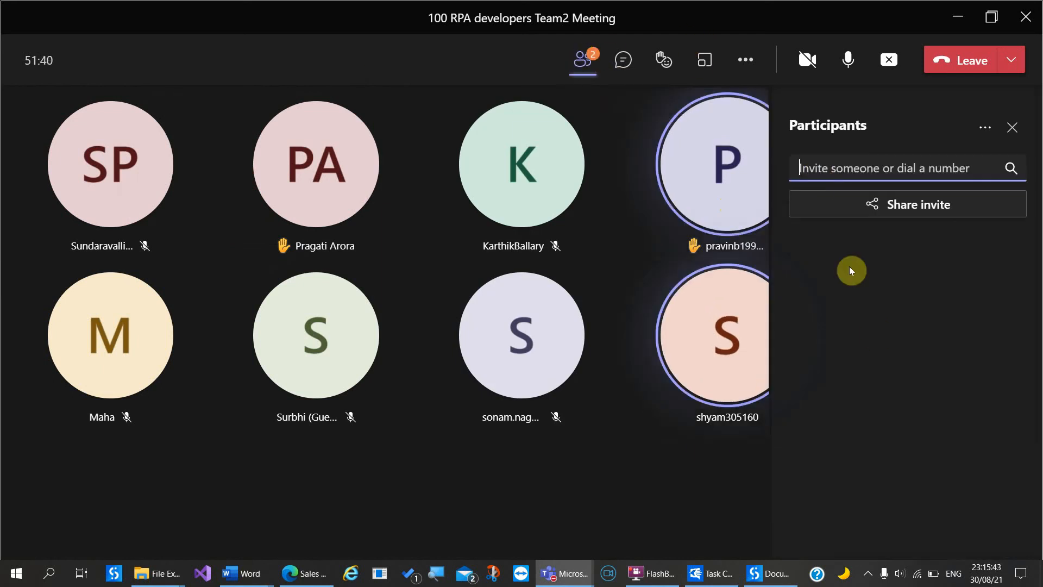
scroll(868, 503, down, 5)
scroll(867, 504, down, 3)
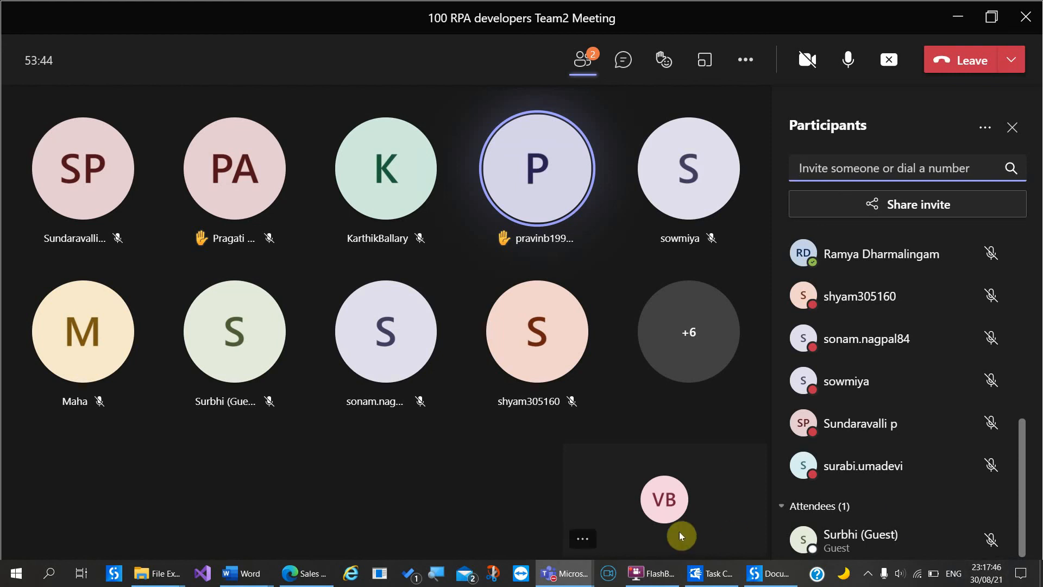
click(454, 487)
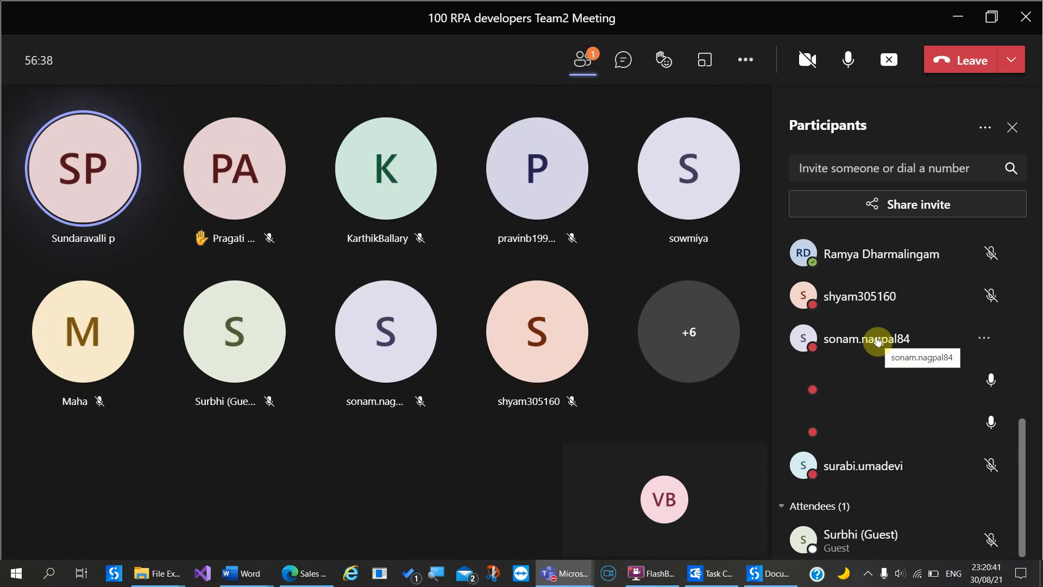
Step: Inspect the Exempt this row, Sales Opportunities and RPA Sample Apps sequences in the dispatcher flowchart
click(781, 579)
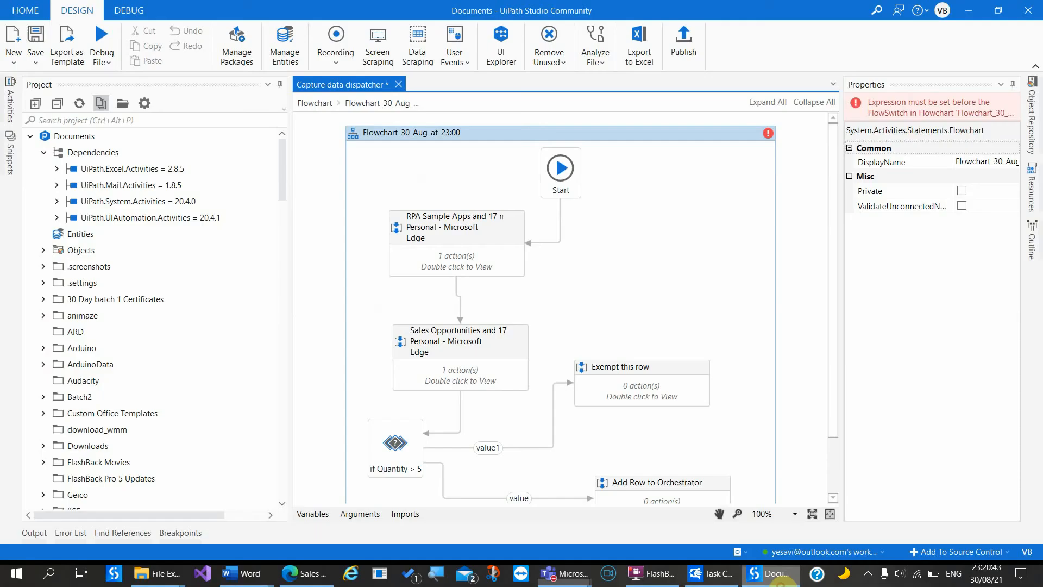
click(615, 380)
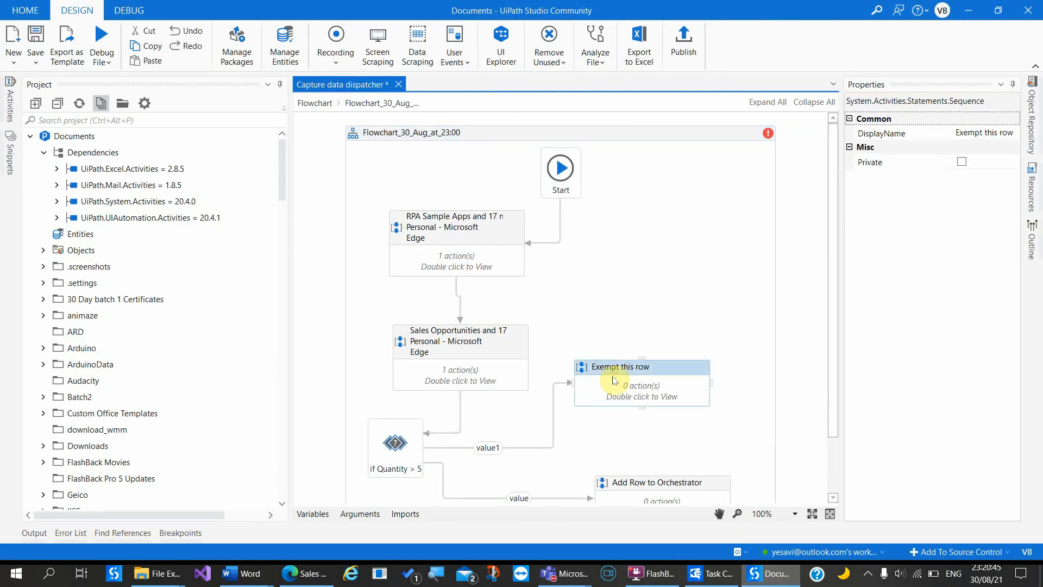
double_click(615, 380)
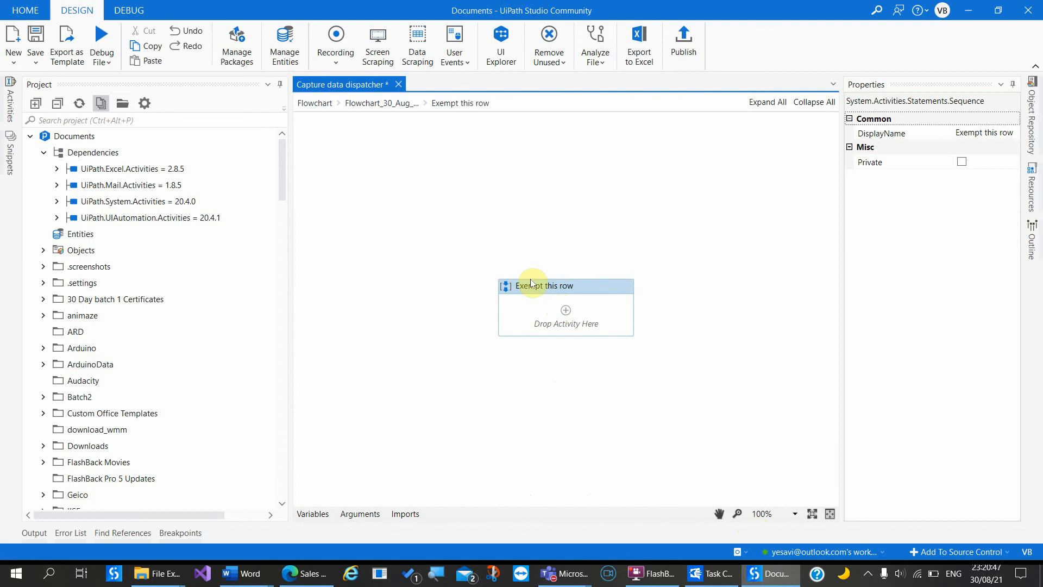
click(392, 103)
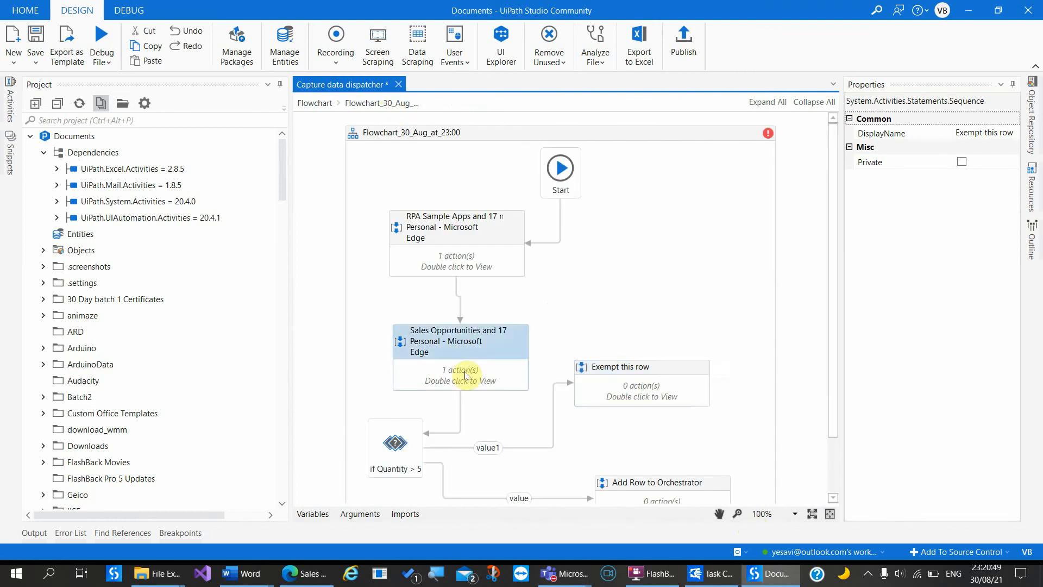
double_click(465, 375)
click(505, 295)
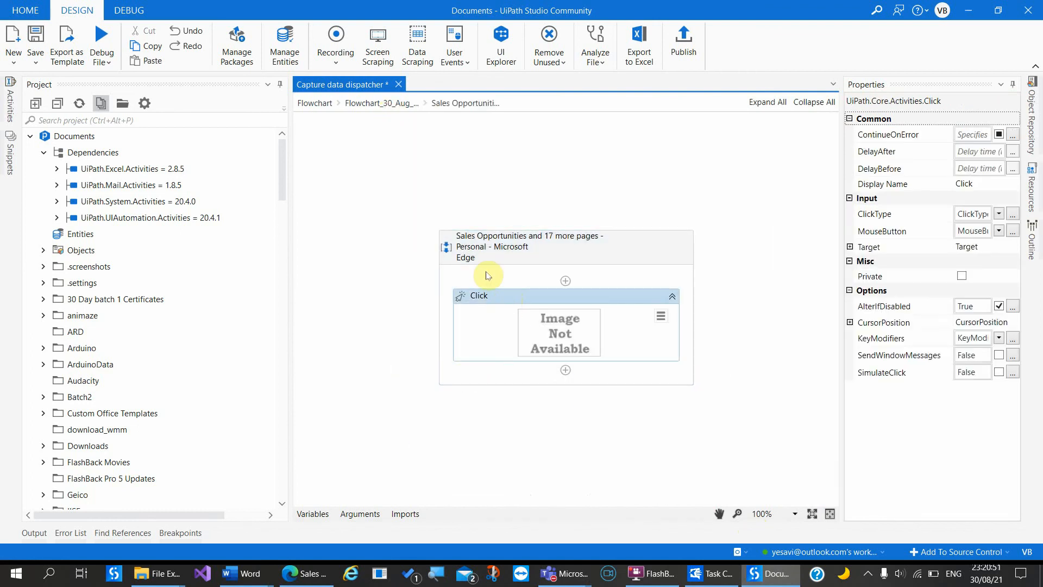
click(389, 103)
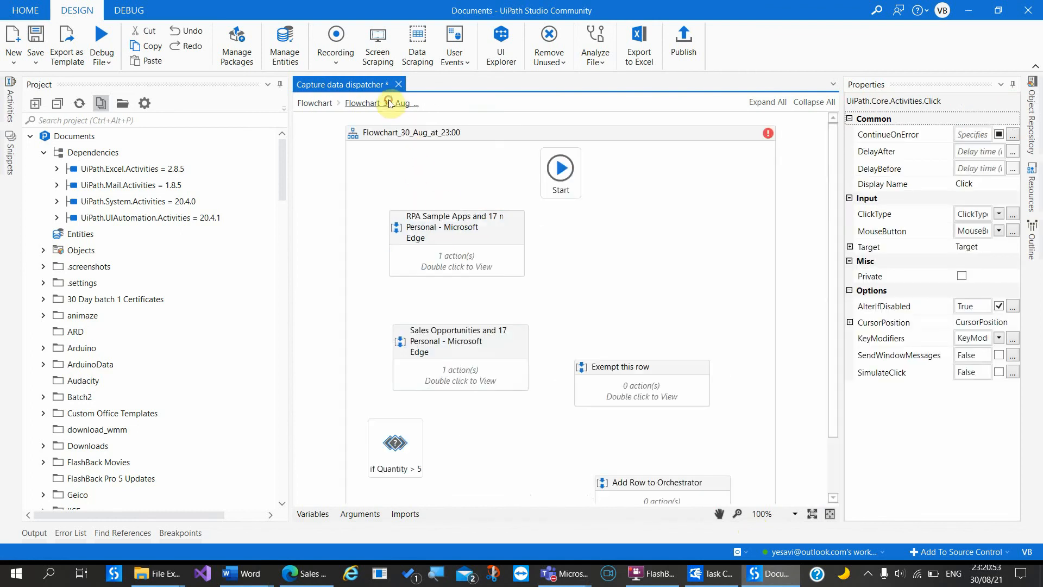
double_click(478, 265)
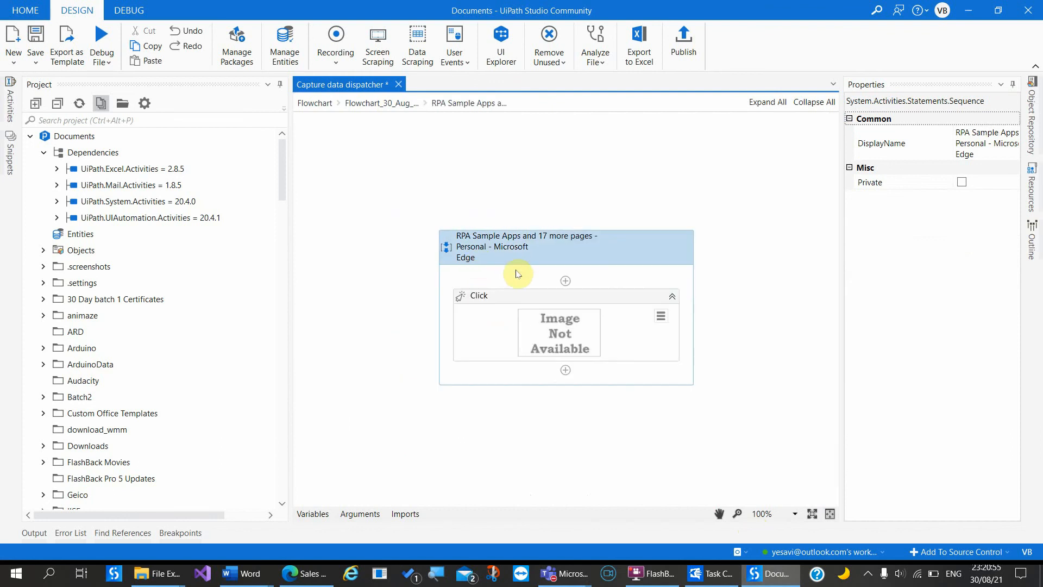
click(378, 104)
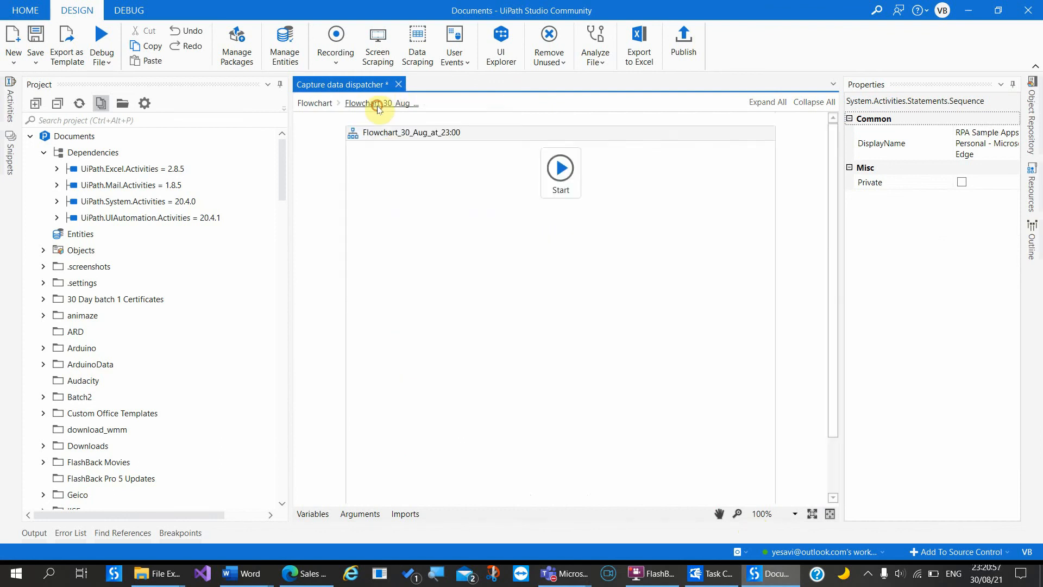
Step: Close UiPath Studio without saving Capture data dispatcher
scroll(489, 311, down, 3)
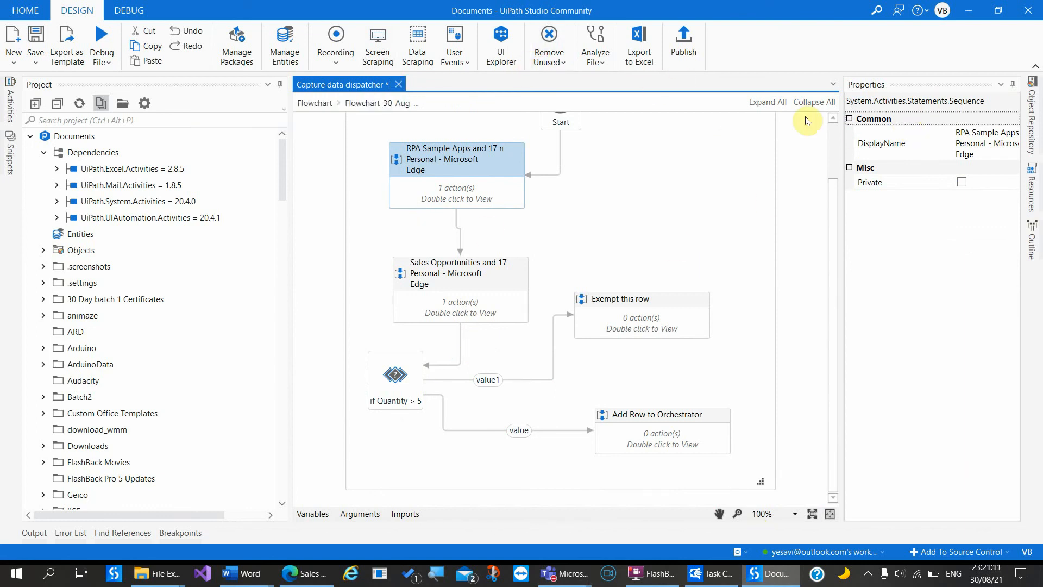
click(1028, 10)
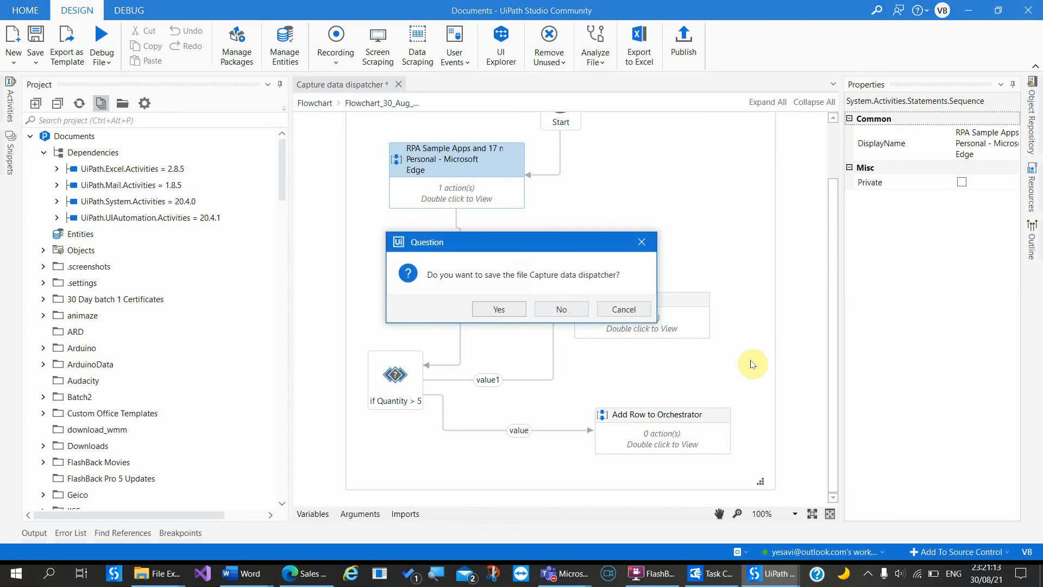
click(557, 310)
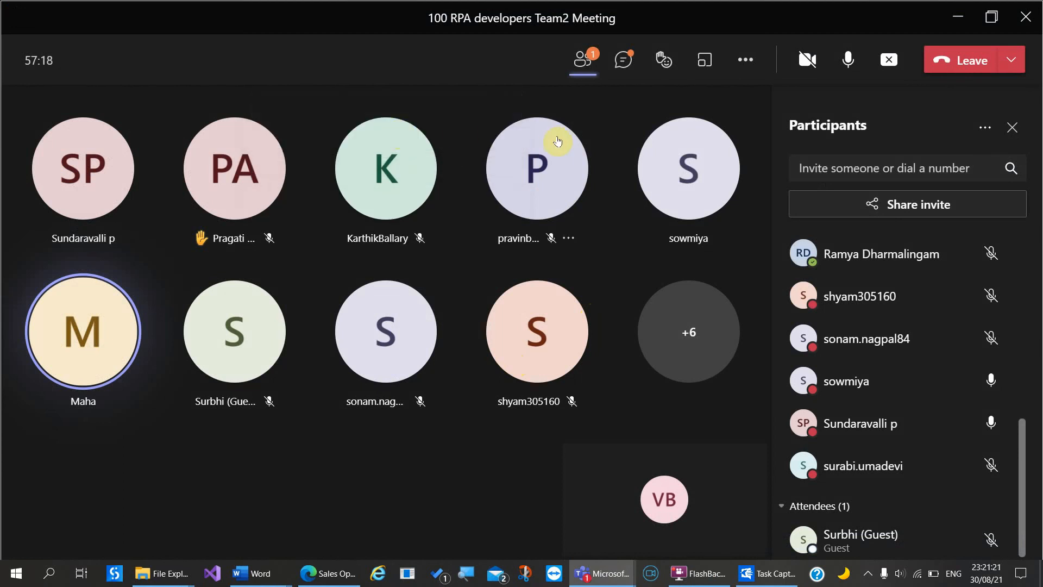
click(623, 60)
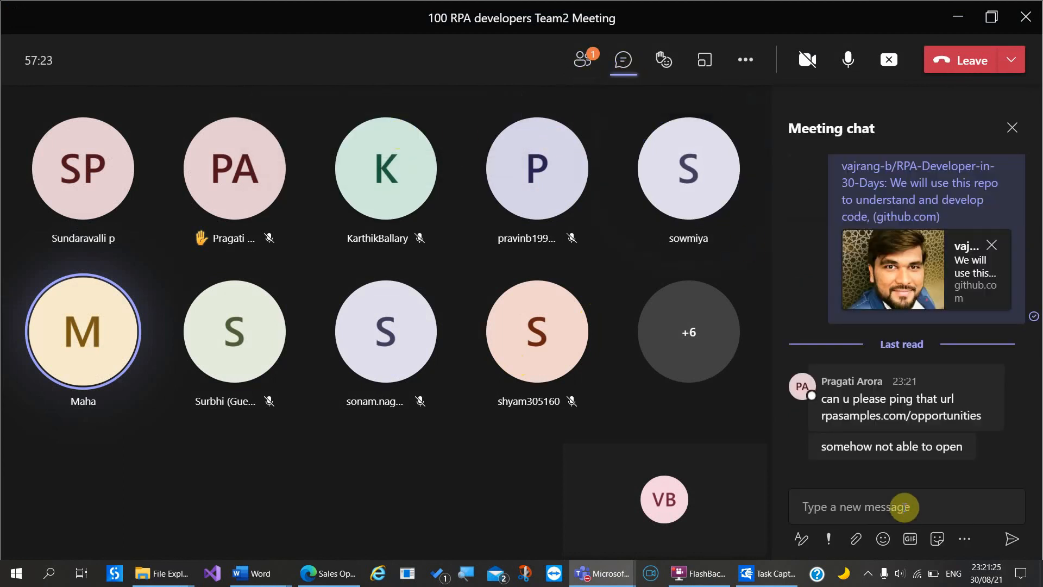
click(337, 573)
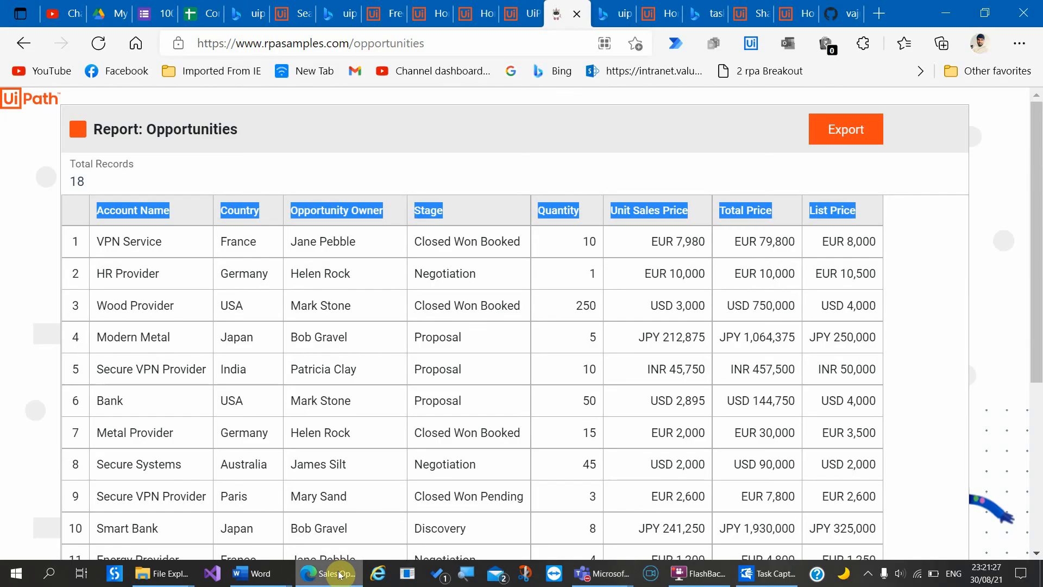
click(359, 48)
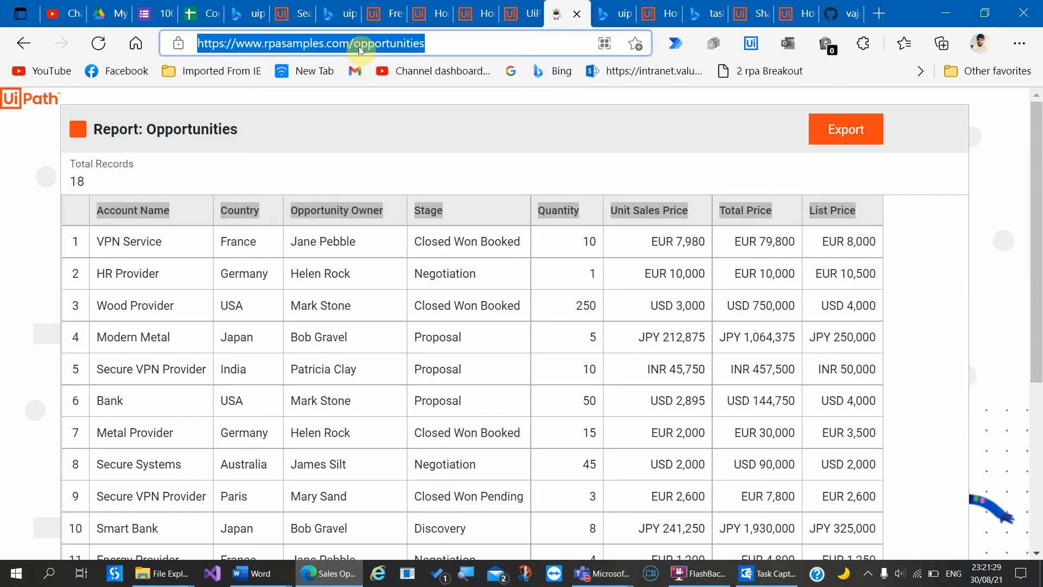
click(602, 573)
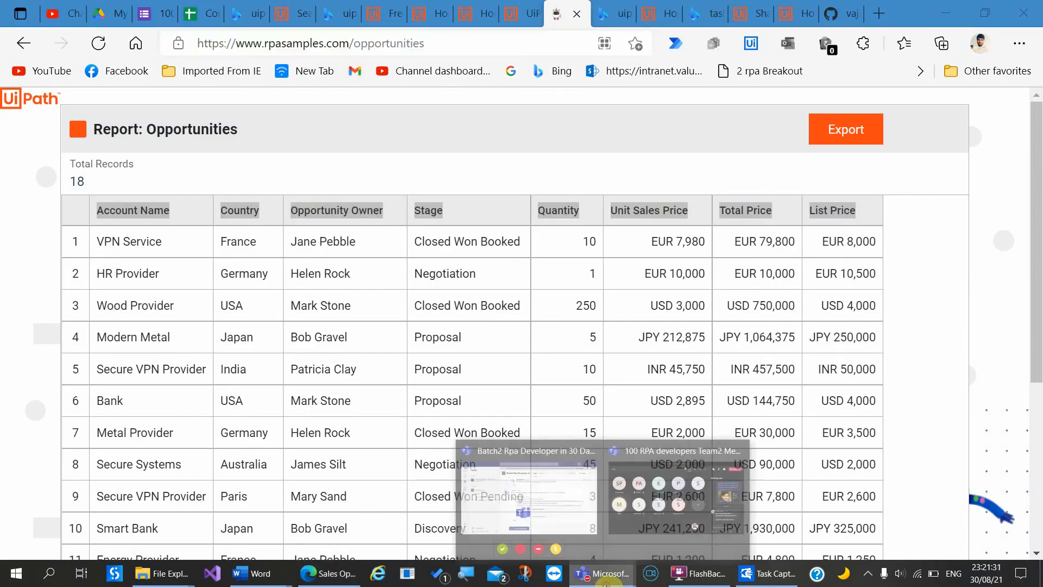
click(679, 516)
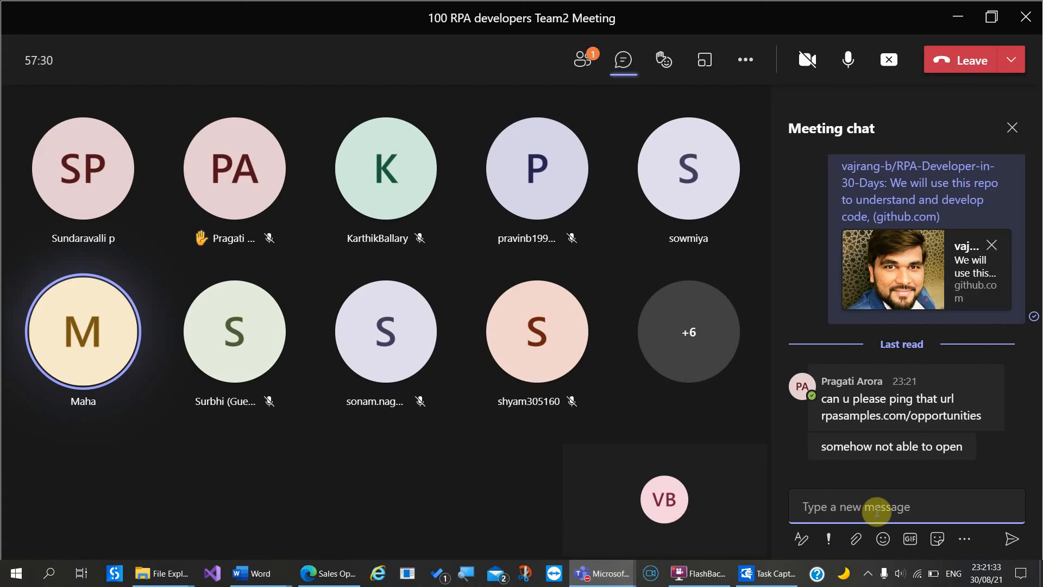
text(Sales Opportunities (rpasamples.com))
key(Return)
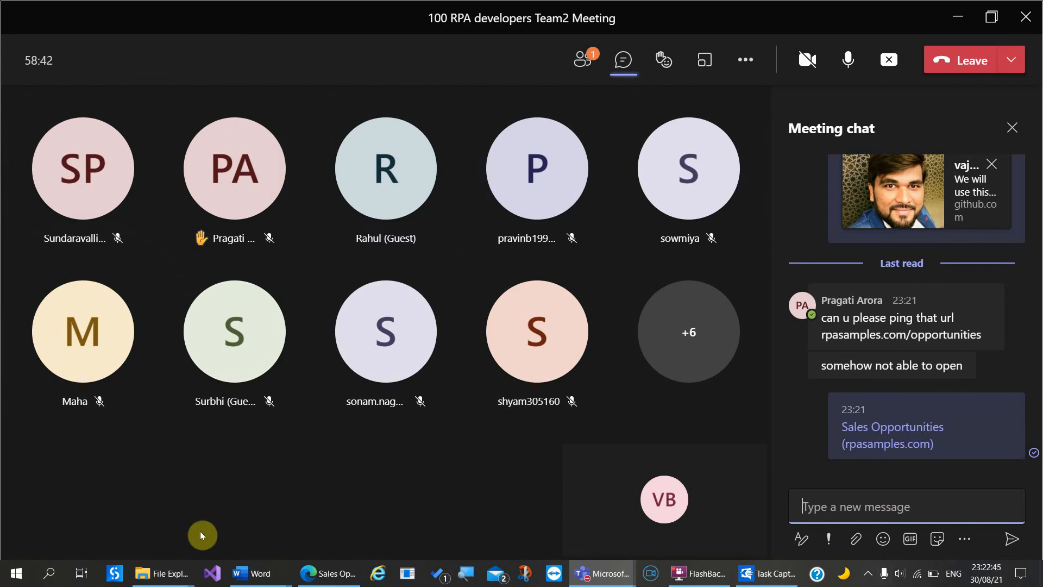
mouse_move(251, 580)
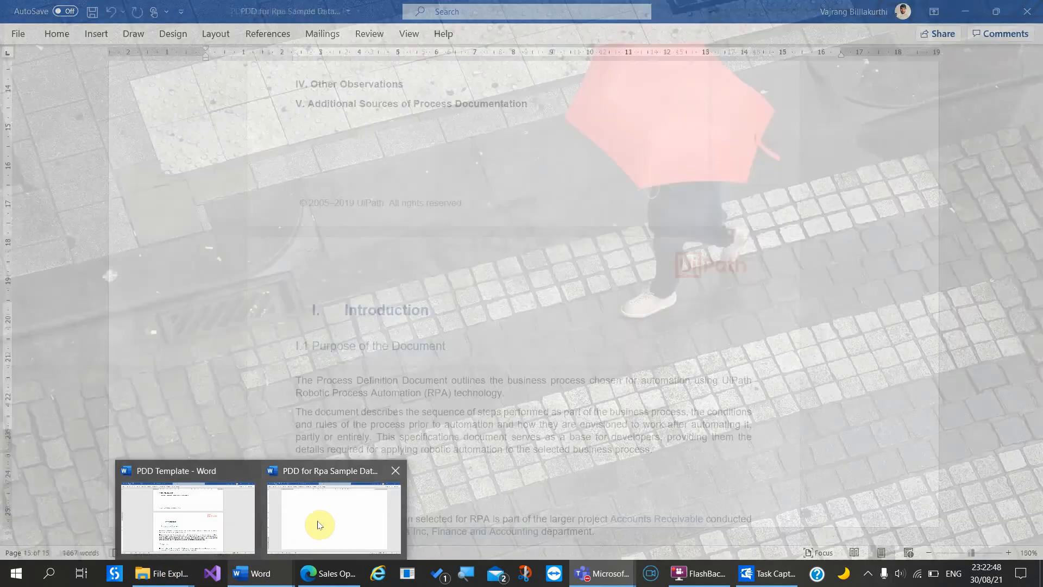
Step: Bring the PDD forward and scroll to the III.1 To-Be Detailed Process Map section
click(315, 523)
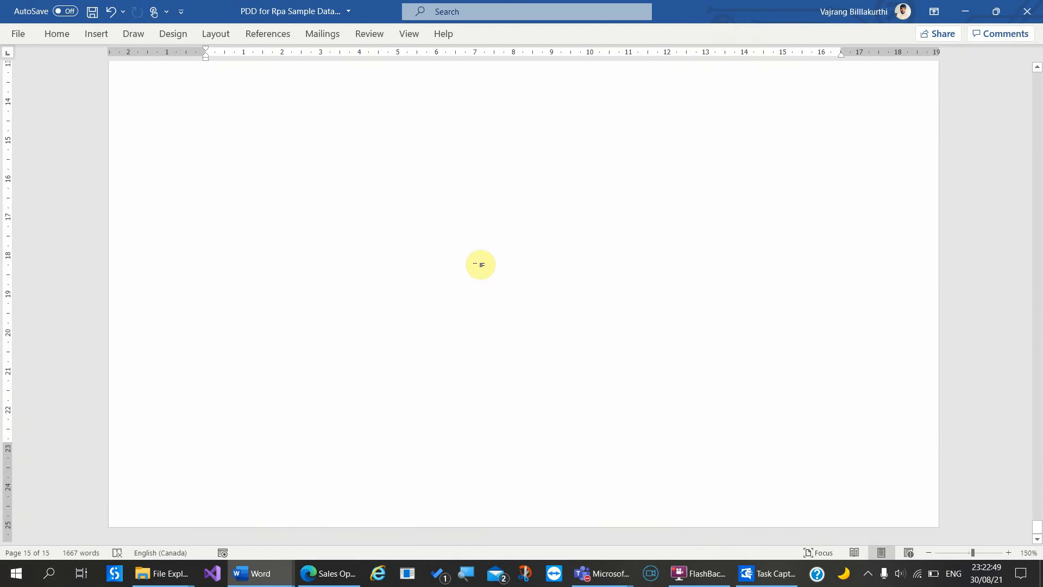
scroll(480, 266, up, 20)
scroll(480, 290, up, 20)
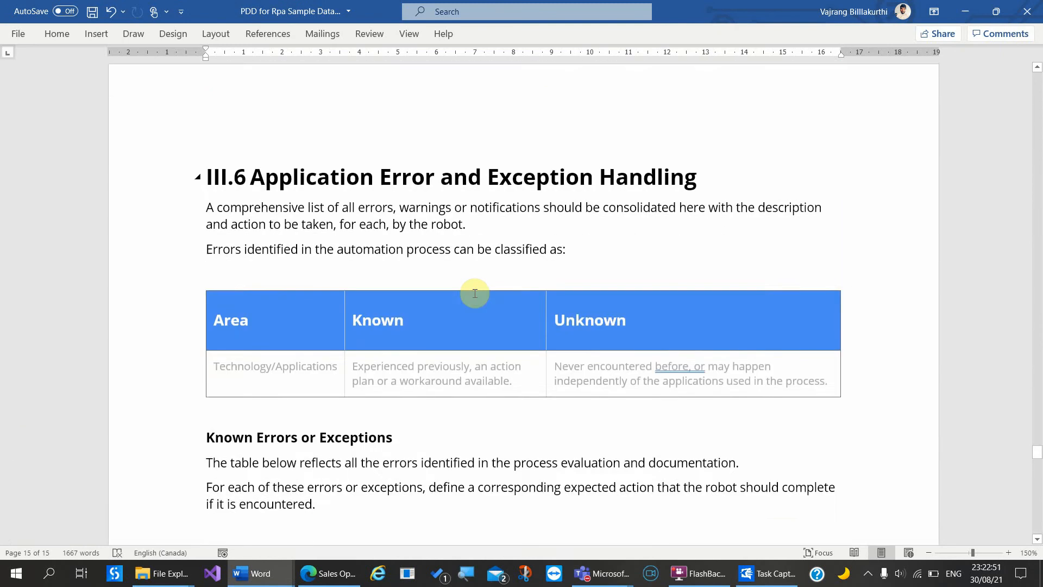
scroll(467, 384, up, 14)
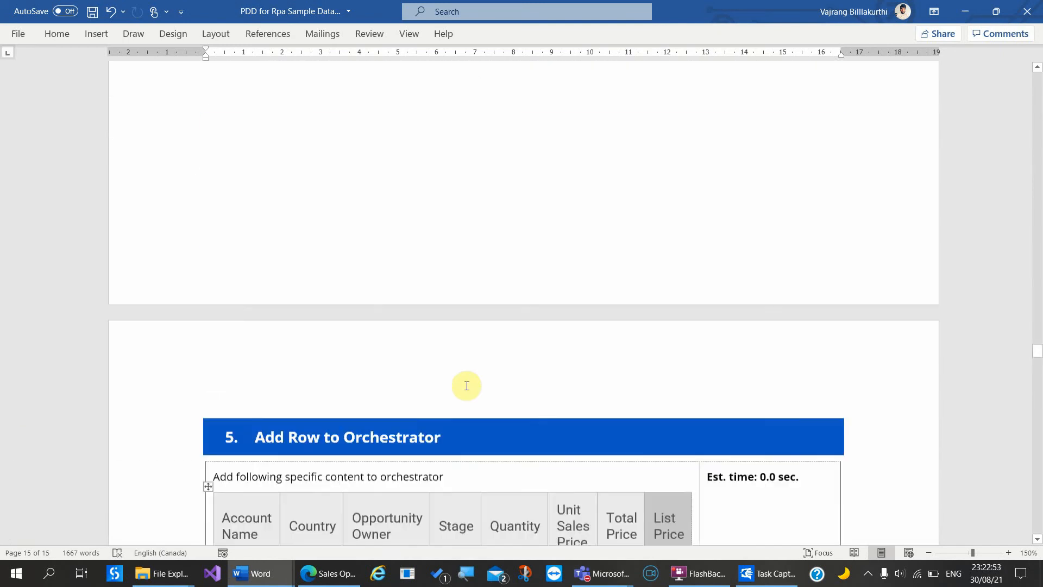
scroll(466, 383, down, 10)
scroll(471, 383, down, 3)
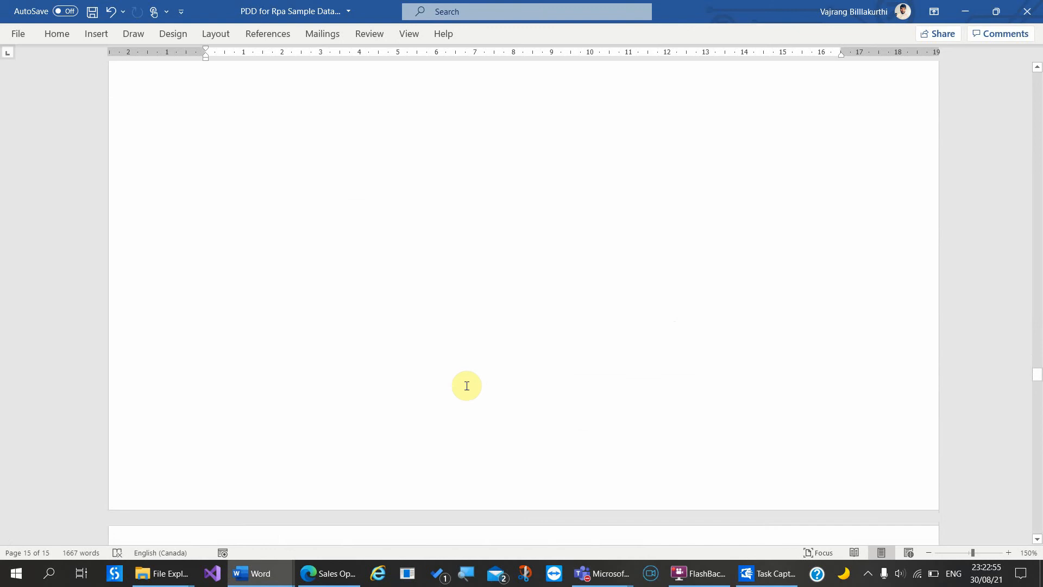
scroll(466, 386, down, 3)
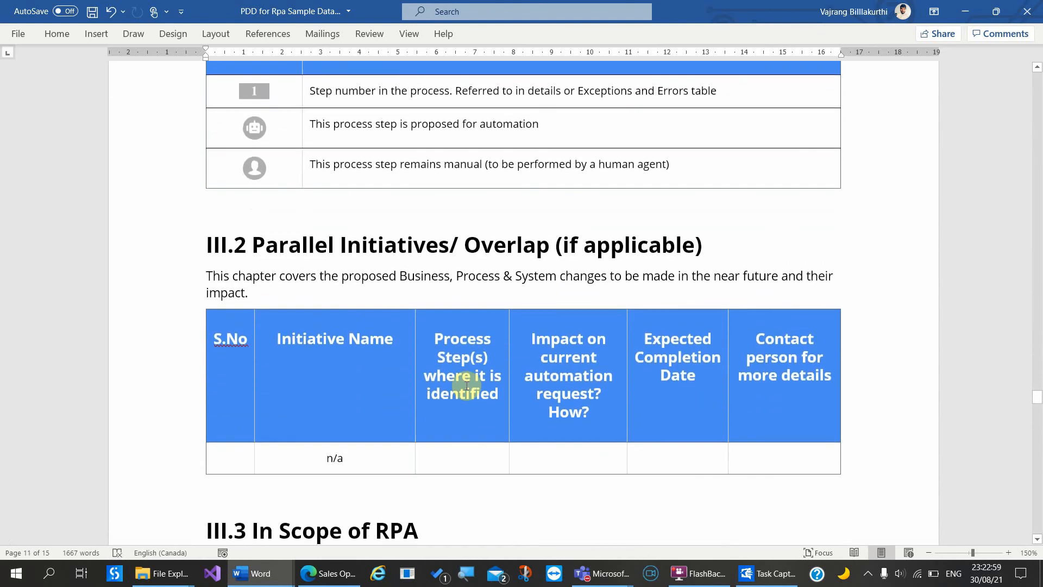
scroll(467, 386, down, 9)
scroll(466, 385, up, 10)
scroll(467, 386, up, 13)
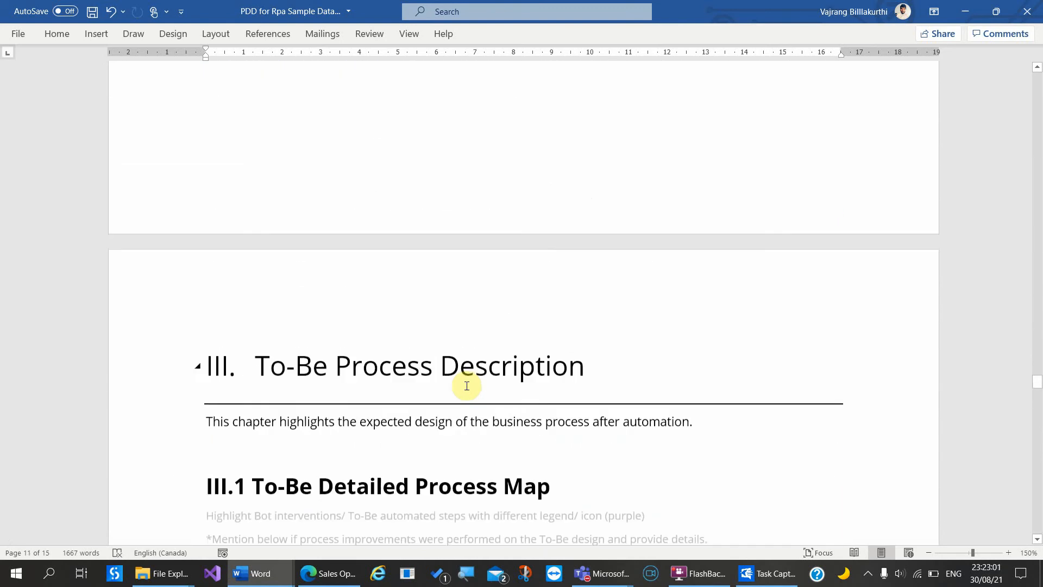
scroll(466, 389, down, 4)
scroll(466, 389, down, 3)
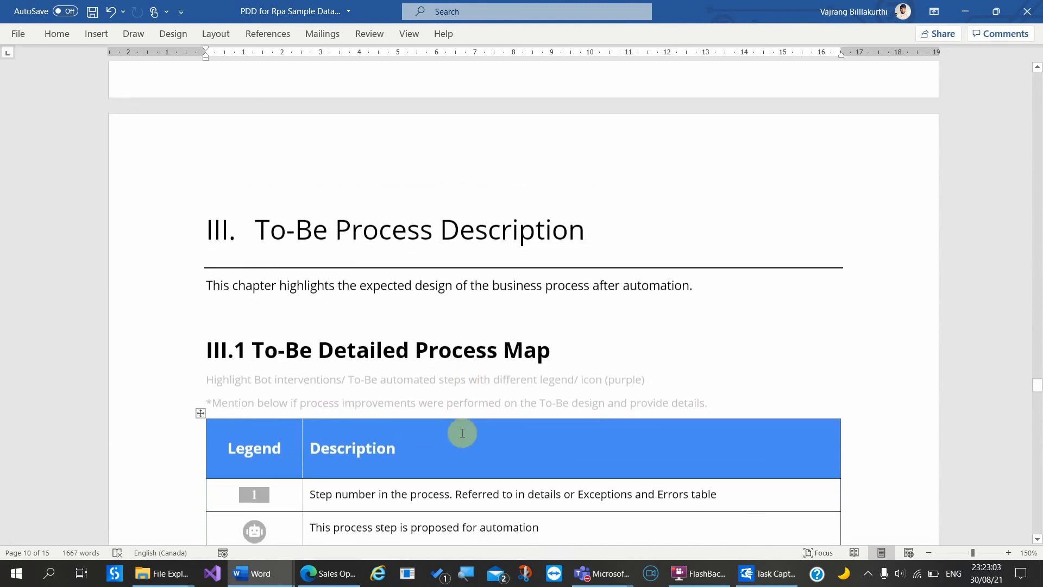
click(463, 433)
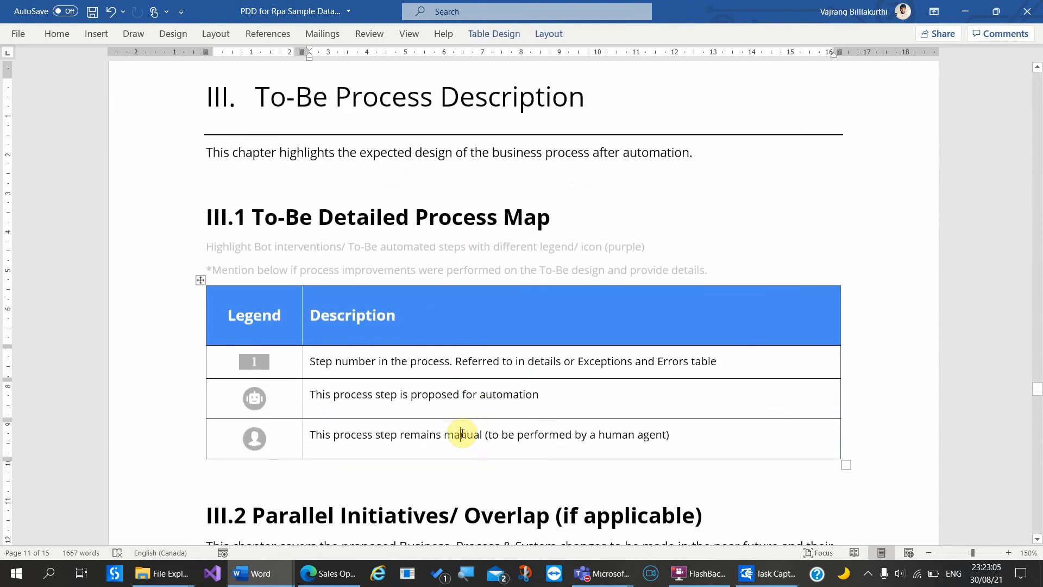
Step: Add 'Dispatcher' and 'Performer' labels below the '*Mention below' line, each followed by blank lines
click(724, 263)
key(Return)
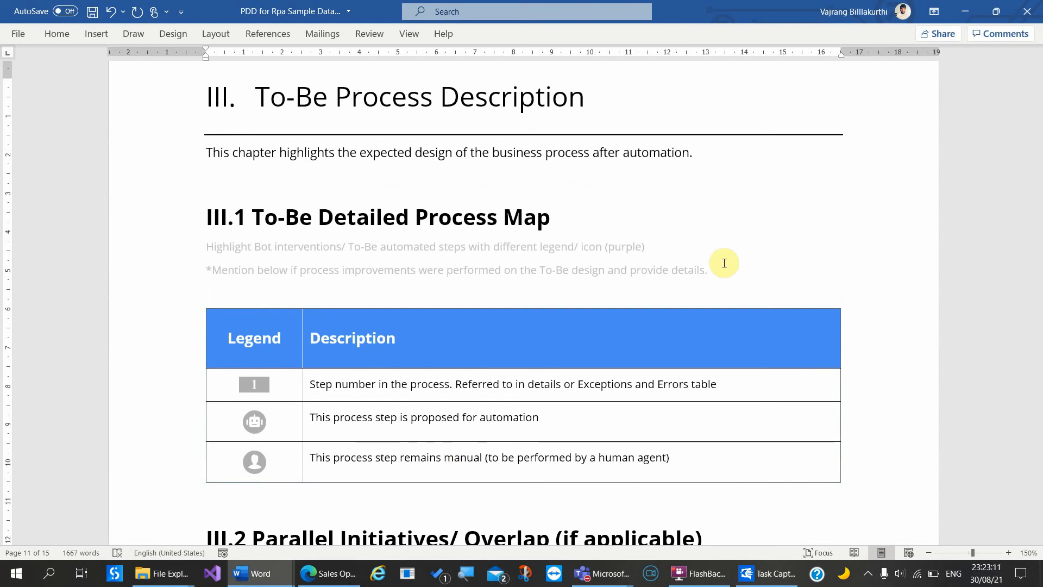
text(Dis)
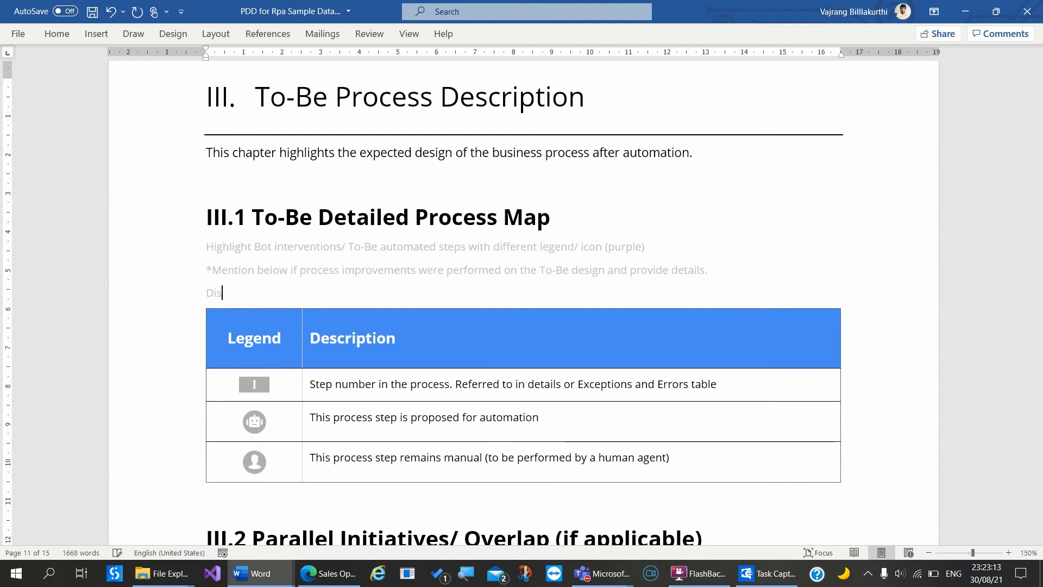
text(patcher)
key(Return)
key(Return)
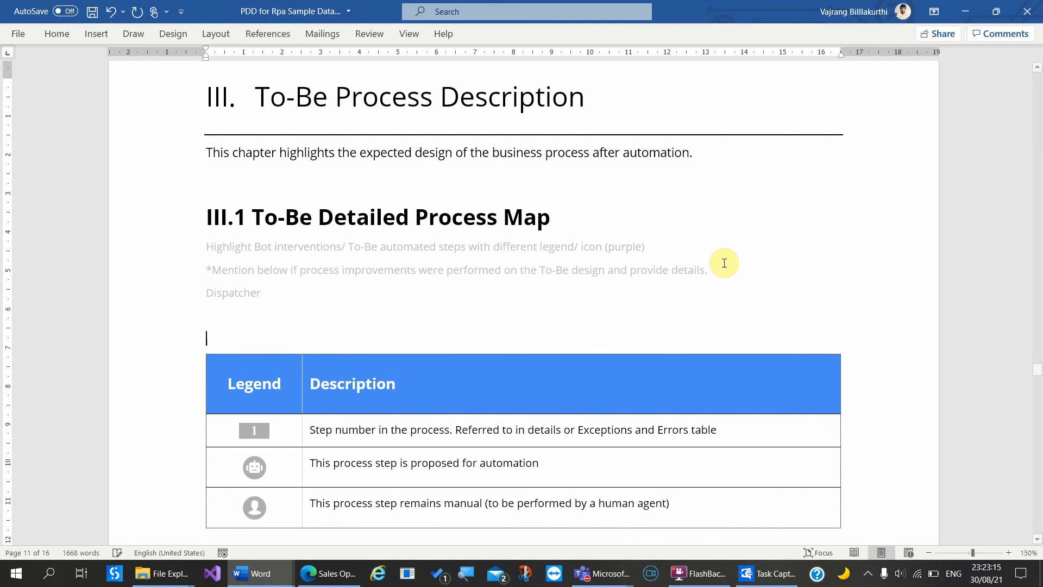
text(Performer)
key(Return)
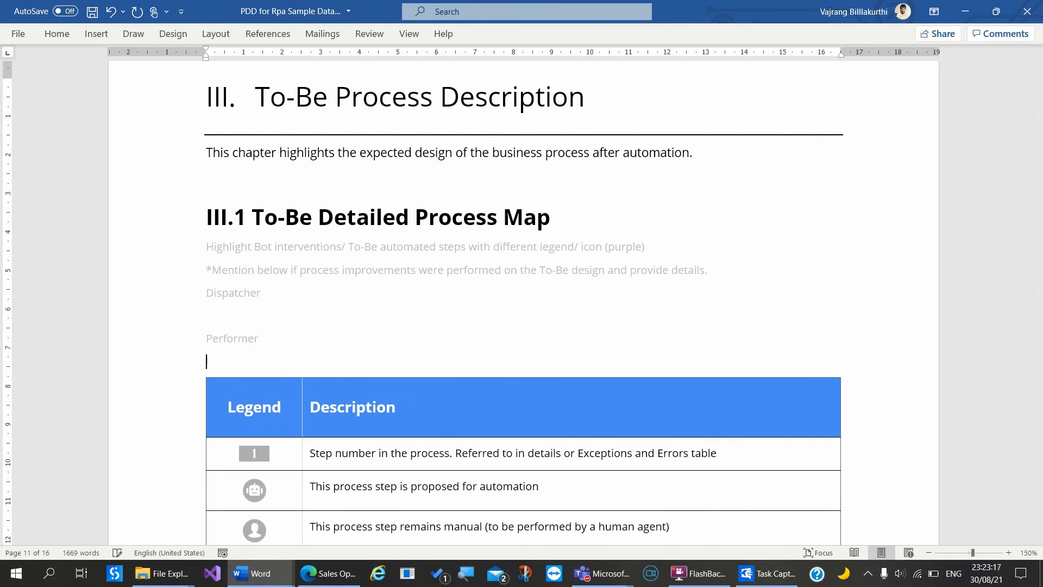
key(Return)
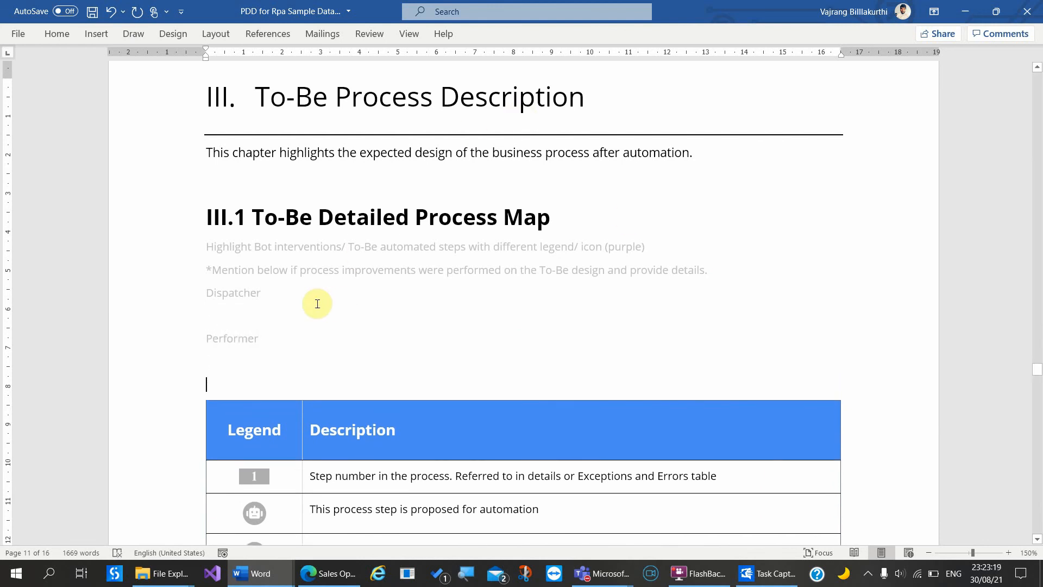
click(312, 299)
key(Return)
key(Return)
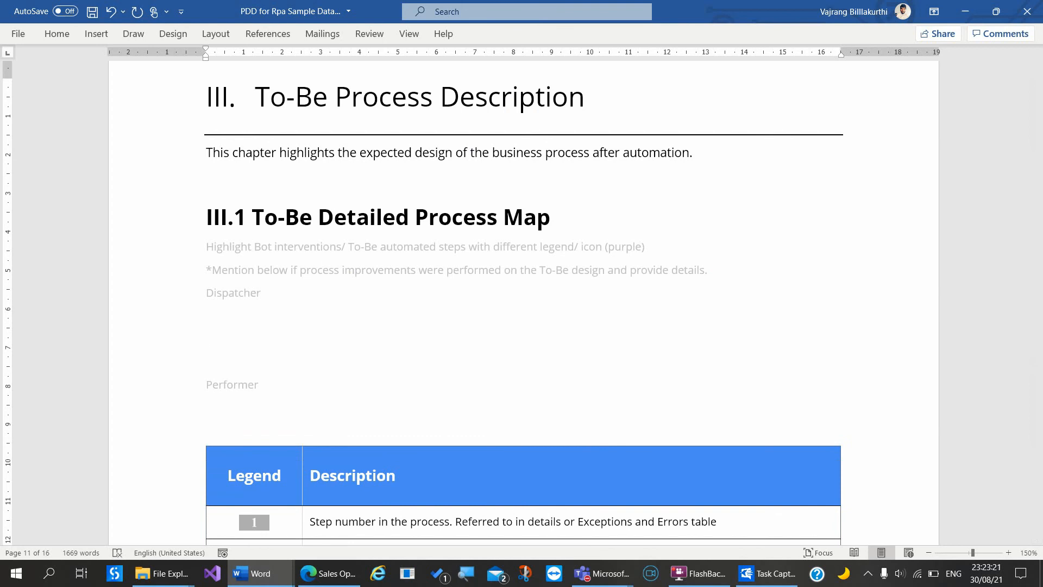
click(95, 35)
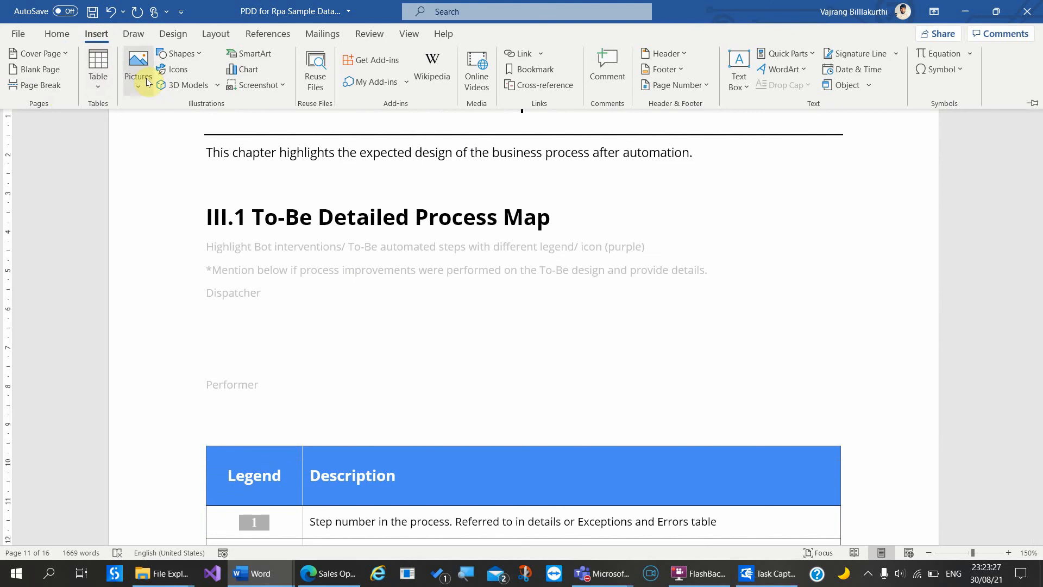
Step: Insert a new drawing canvas directly below the Dispatcher label
click(175, 54)
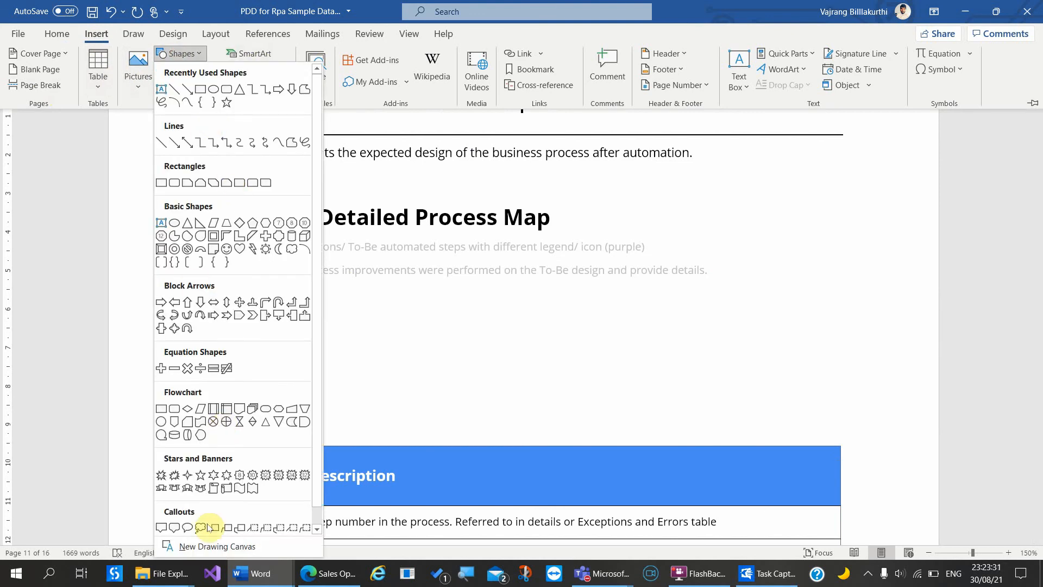
click(207, 547)
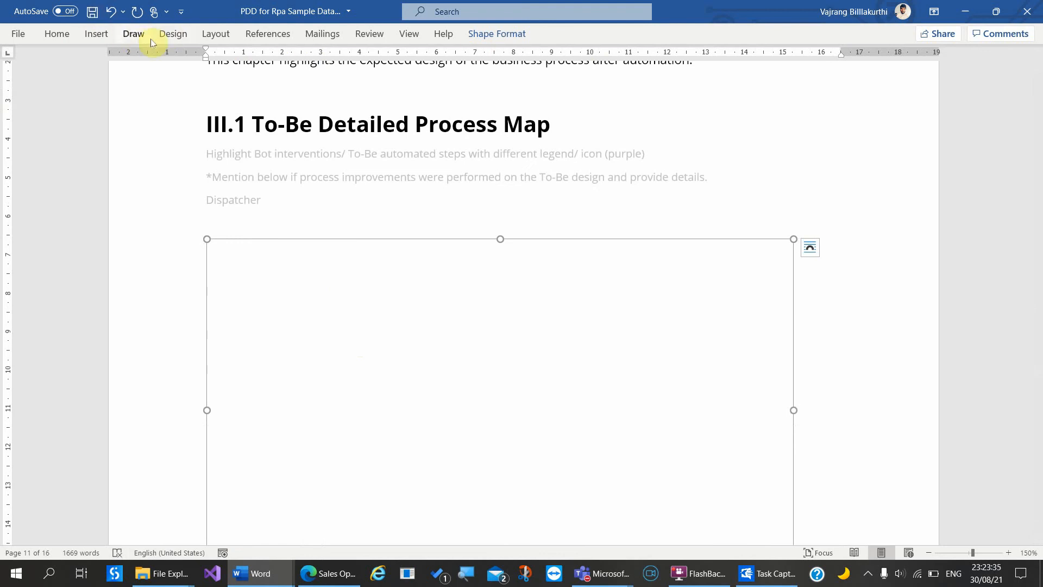
click(174, 35)
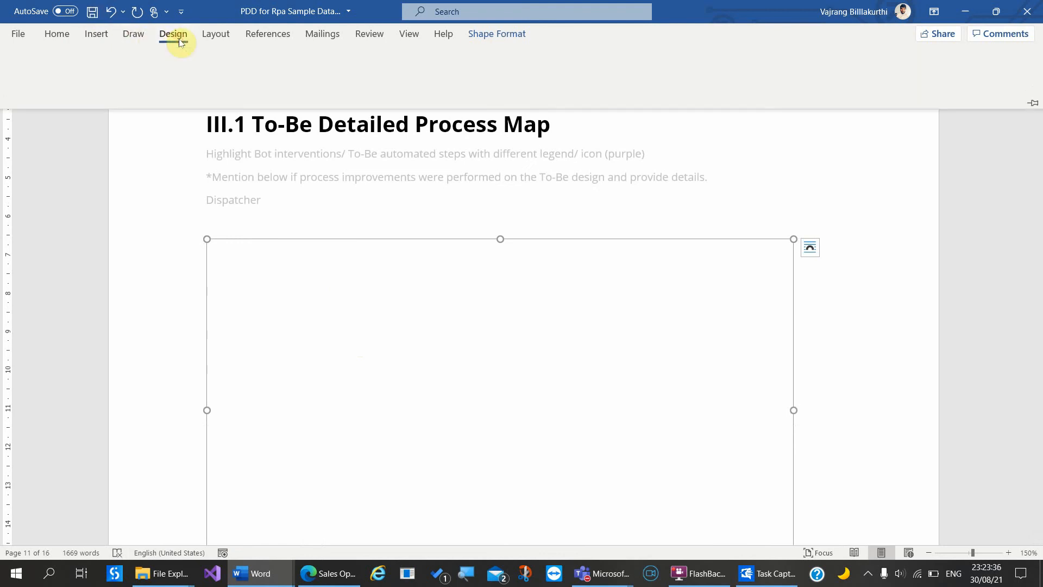
click(212, 148)
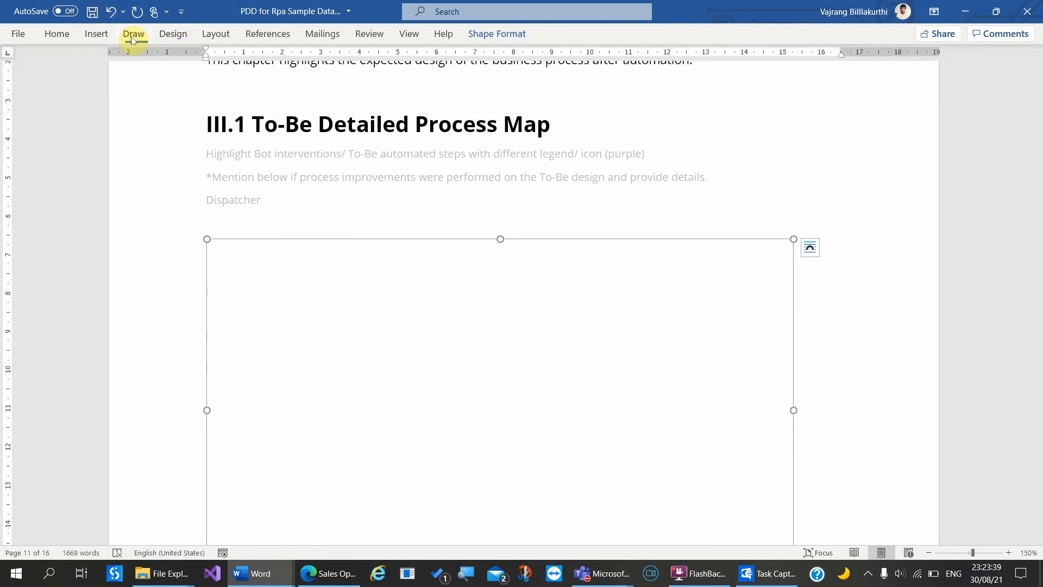
click(133, 35)
click(96, 35)
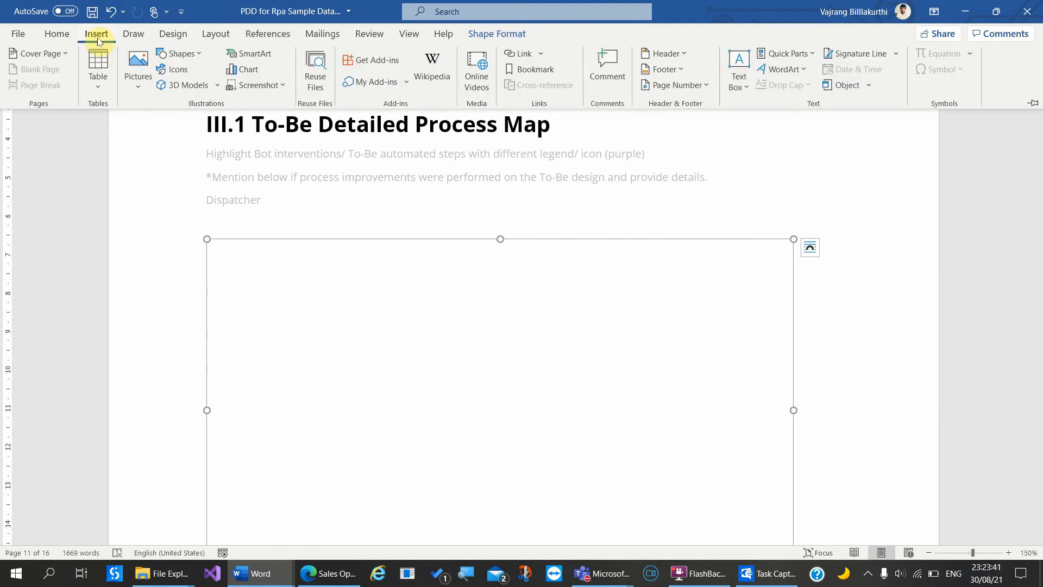
Step: Draw an oval at the canvas's top-left and widen it to fit the Start label
click(73, 35)
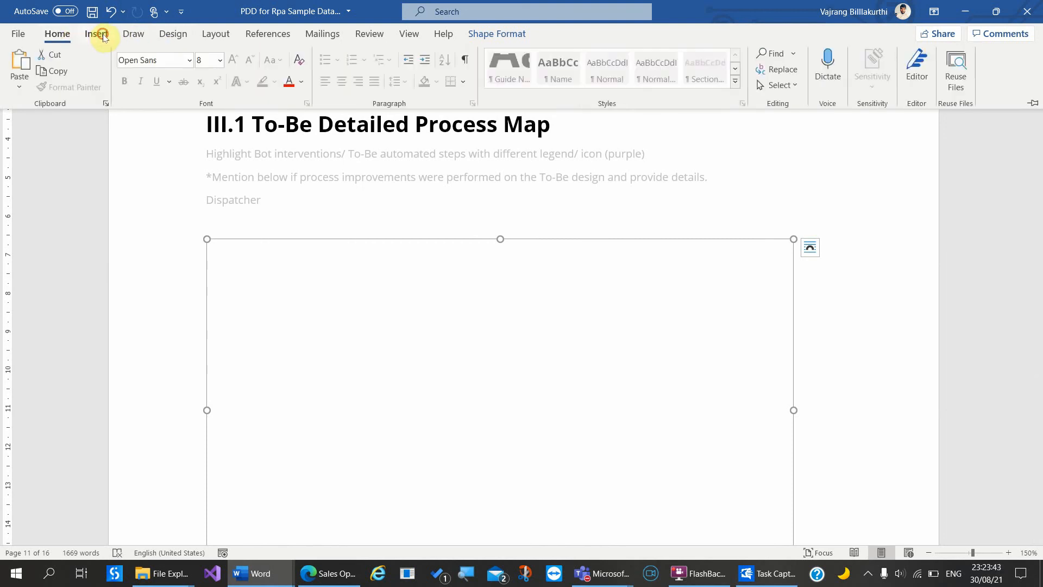
click(96, 34)
click(192, 53)
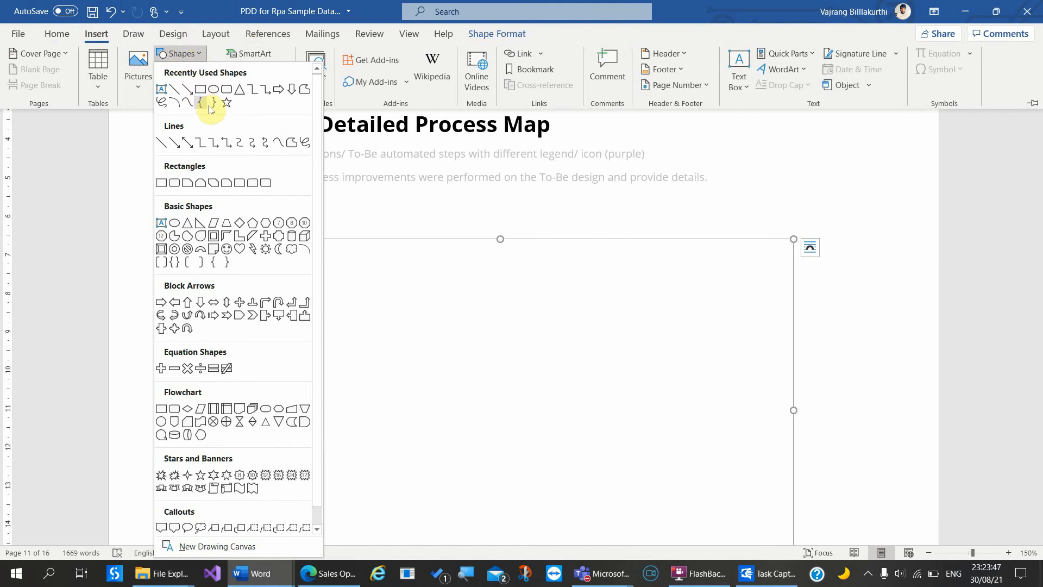
click(215, 89)
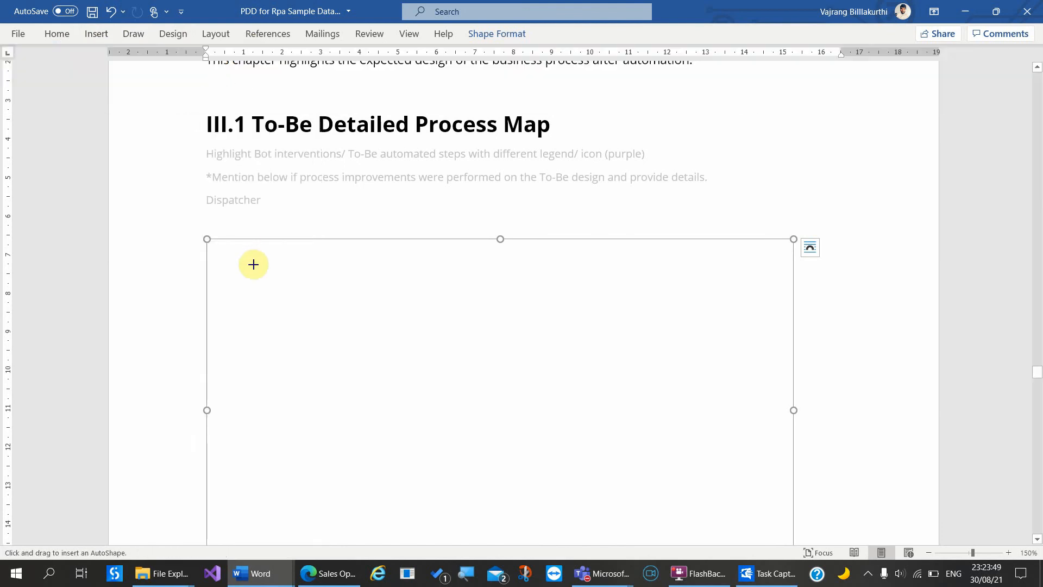
drag(252, 270, 274, 299)
click(264, 292)
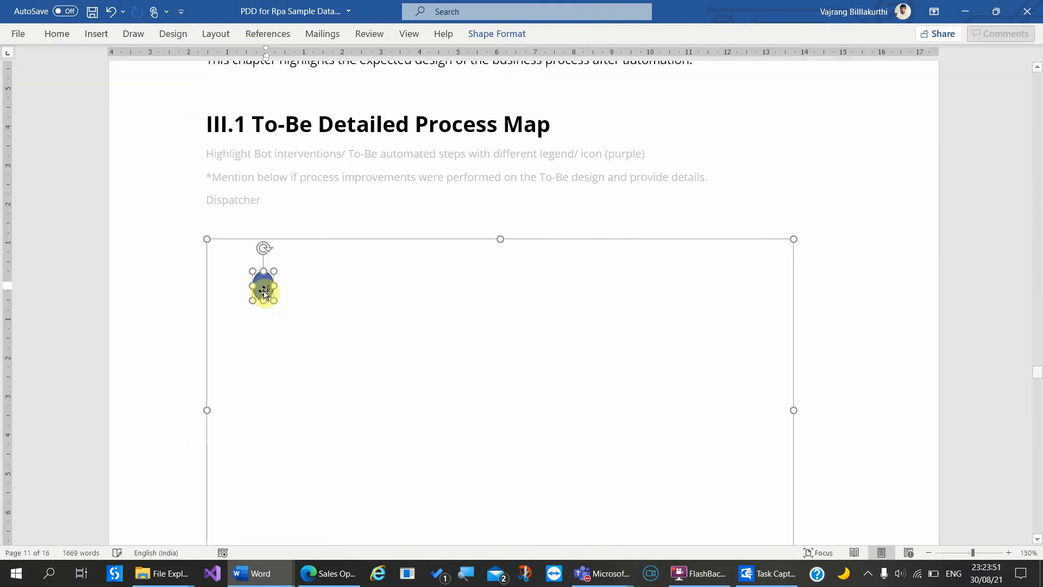
drag(274, 285, 352, 321)
click(379, 312)
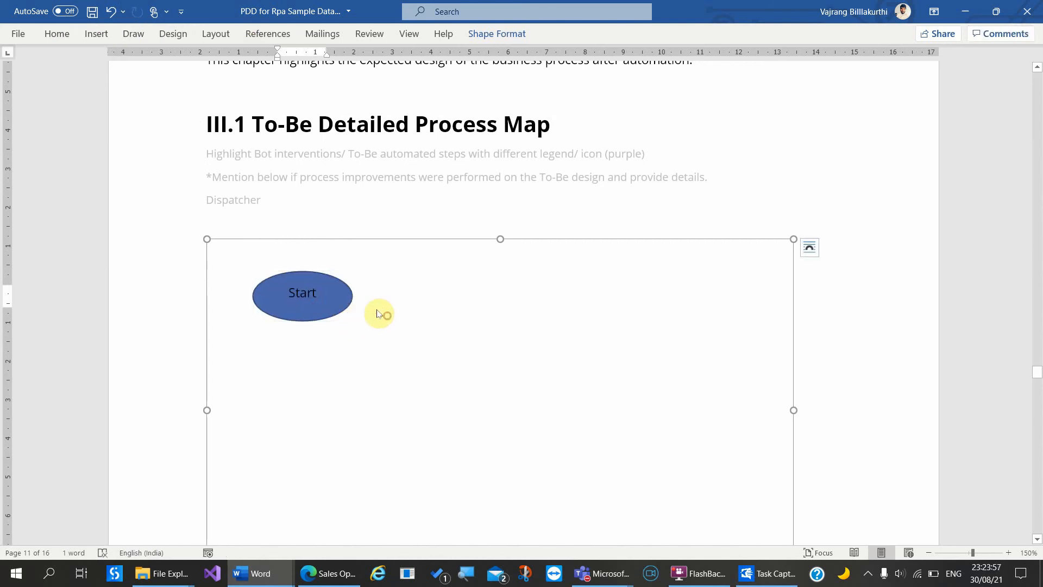
click(294, 293)
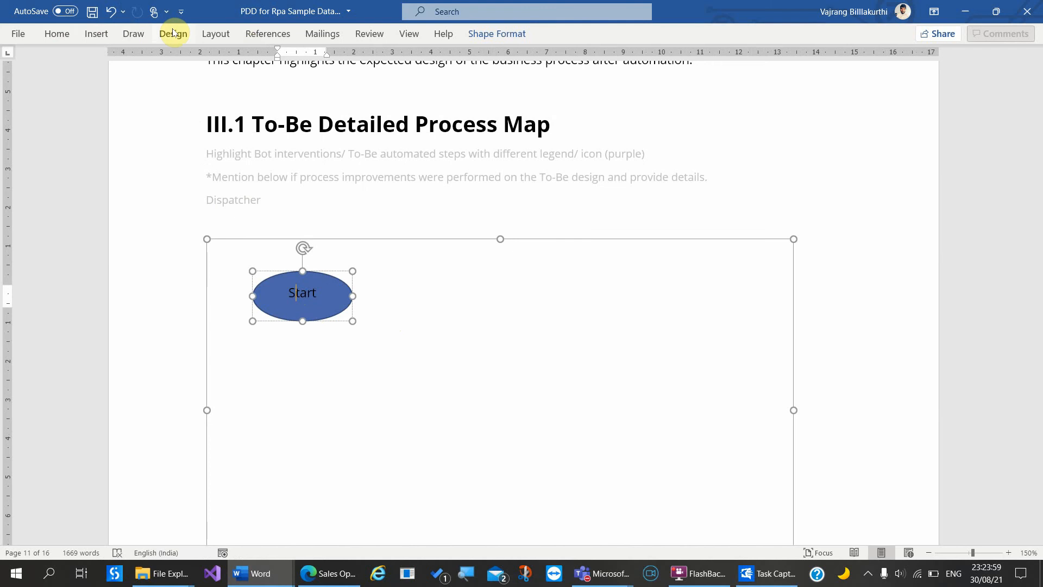
Step: Draw a rectangle right of Start reading 'Open url', sized to hold the Sales Opportunities link
click(97, 34)
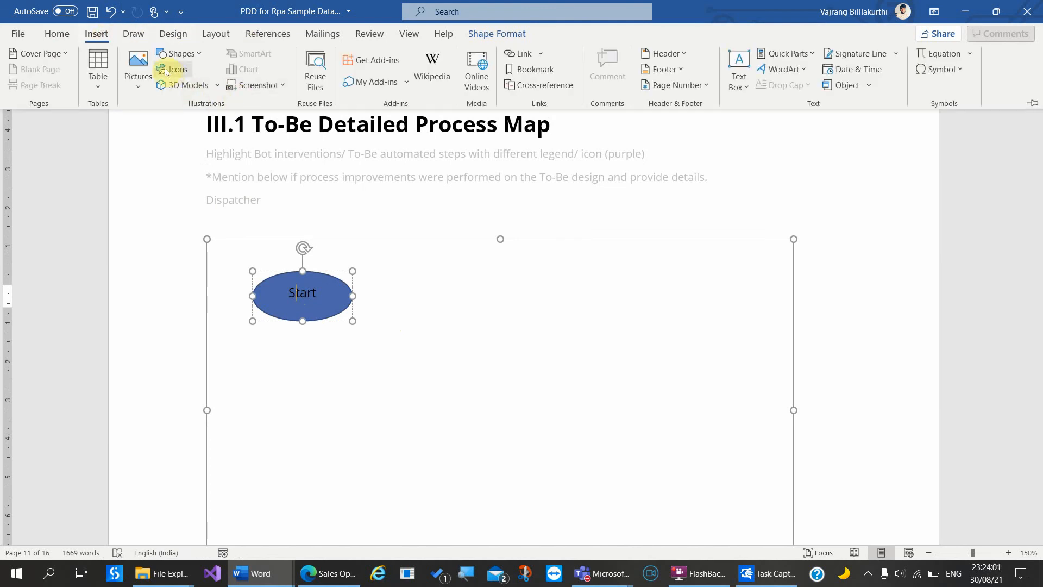
click(180, 53)
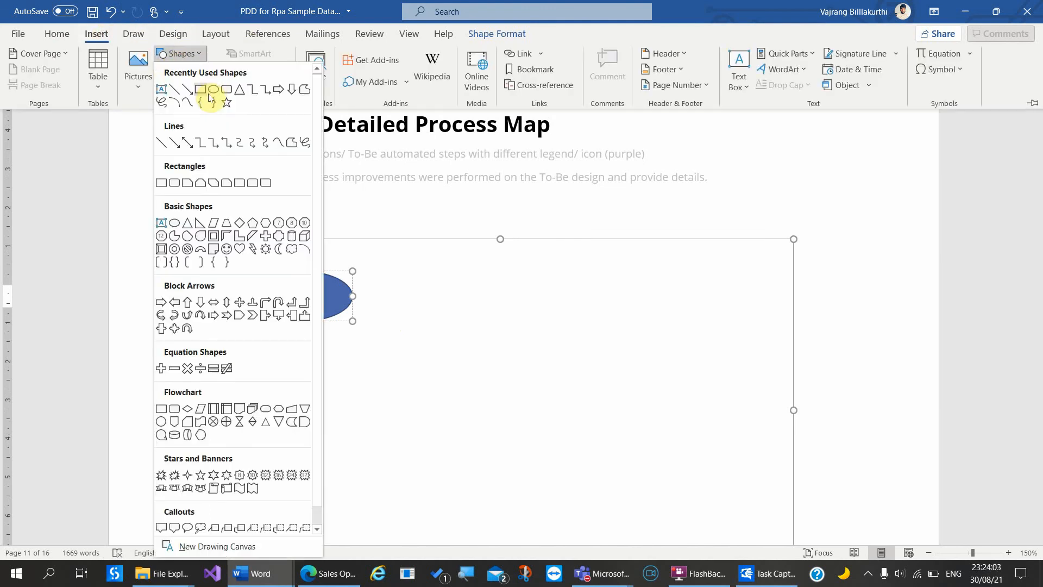
click(201, 91)
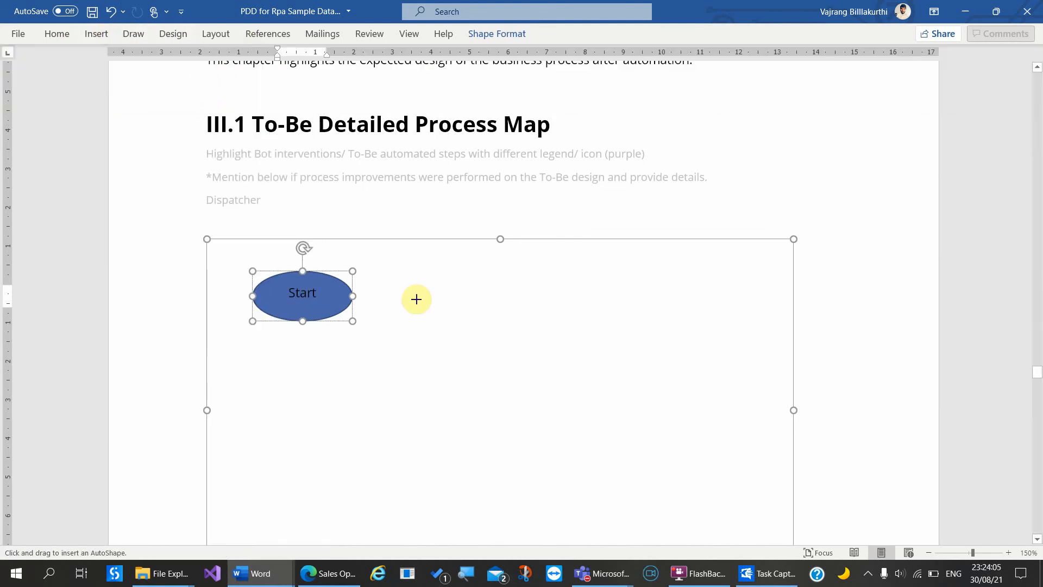
drag(412, 282, 529, 345)
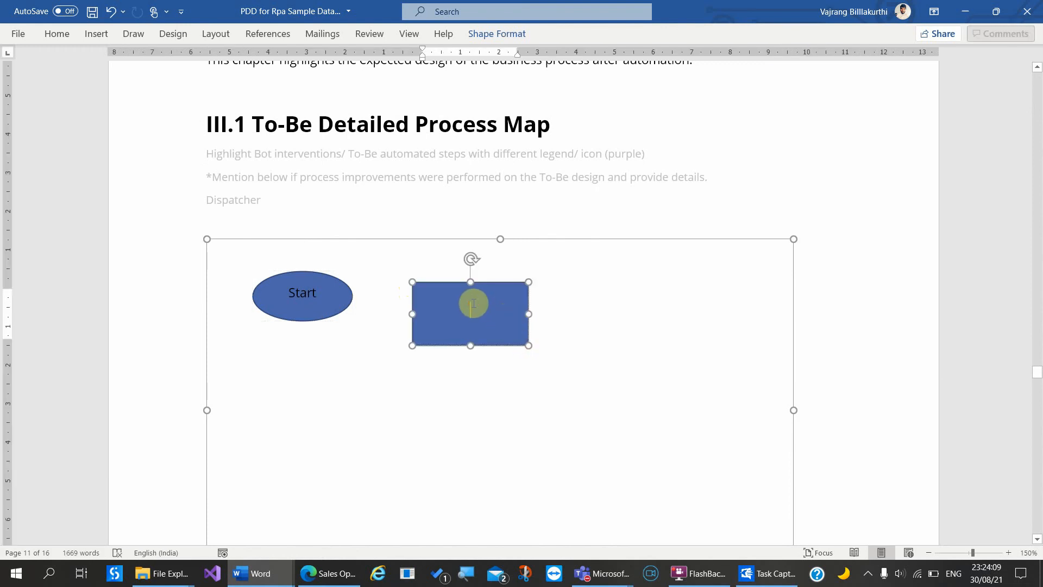
text(Open )
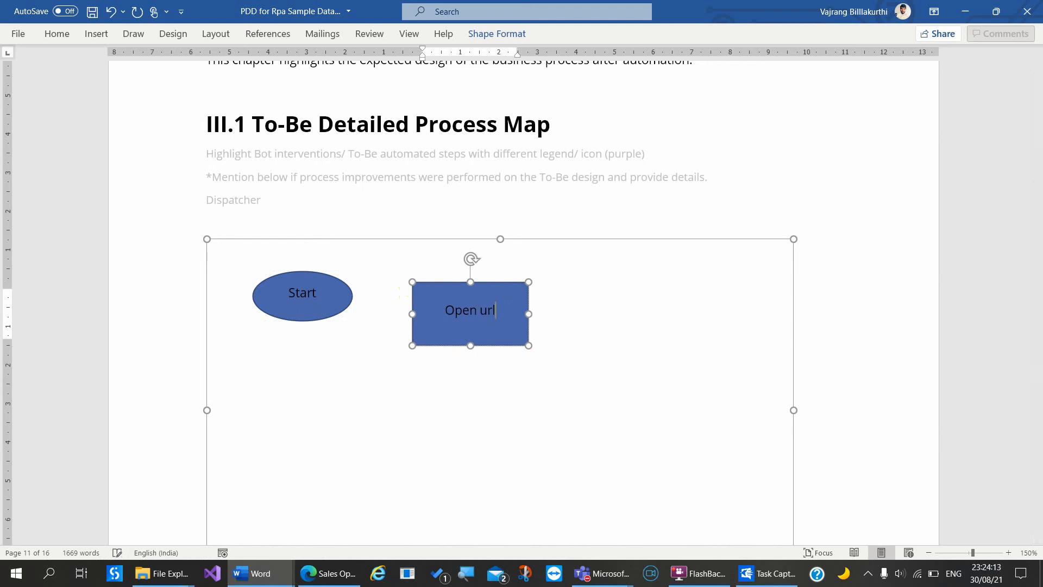
text(url)
key(Return)
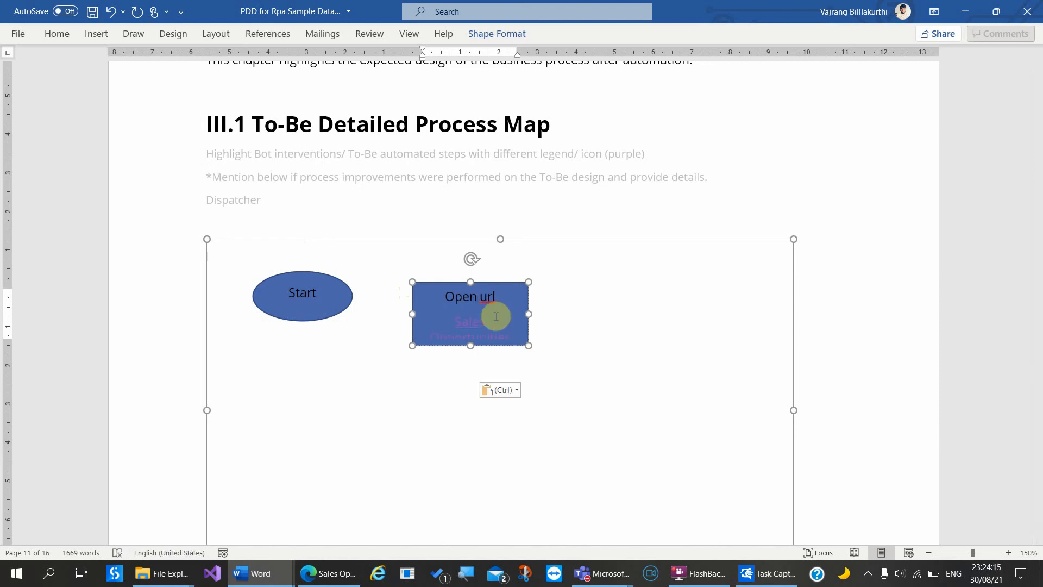
drag(531, 347, 567, 383)
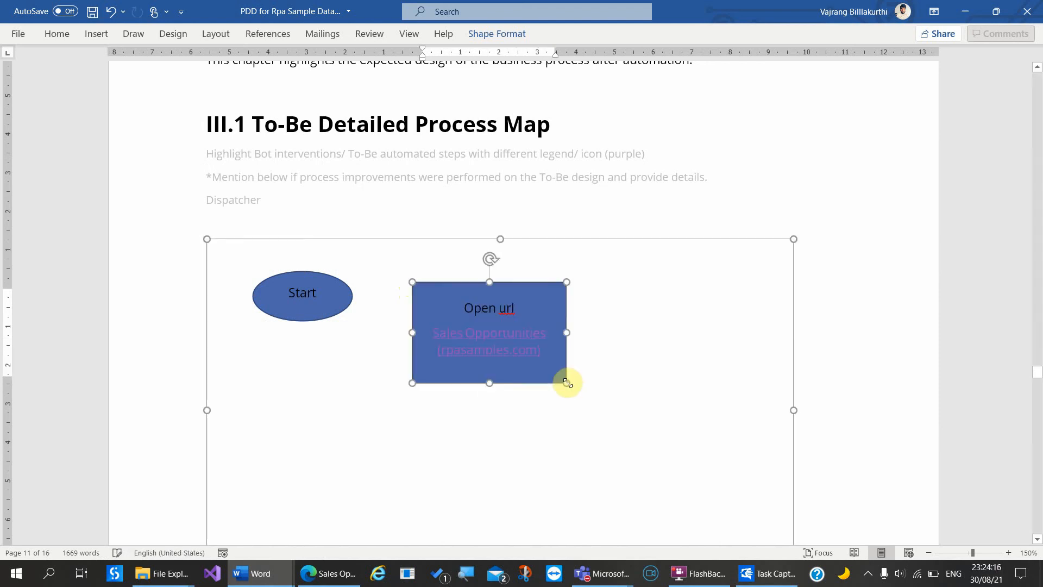
click(598, 365)
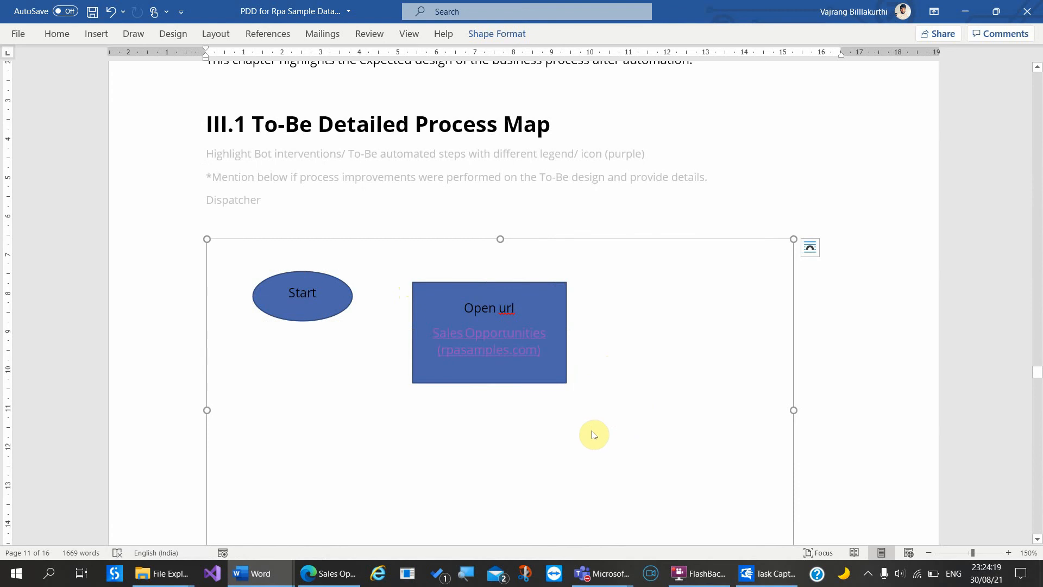
Step: Duplicate the Open url box below it and retype it as 'Scrape data'
scroll(596, 433, down, 1)
click(484, 356)
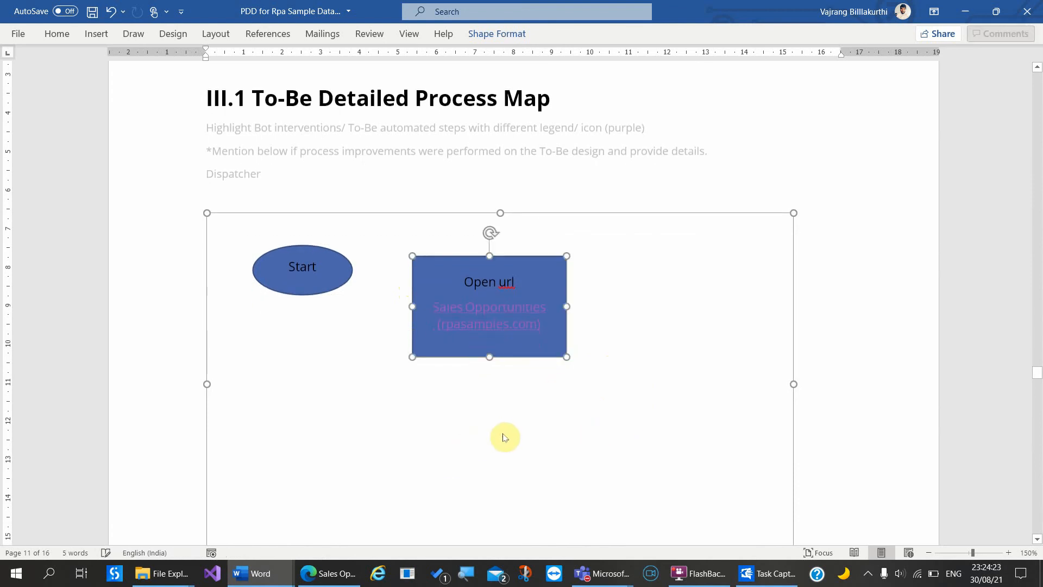
click(460, 427)
key(ctrl+z)
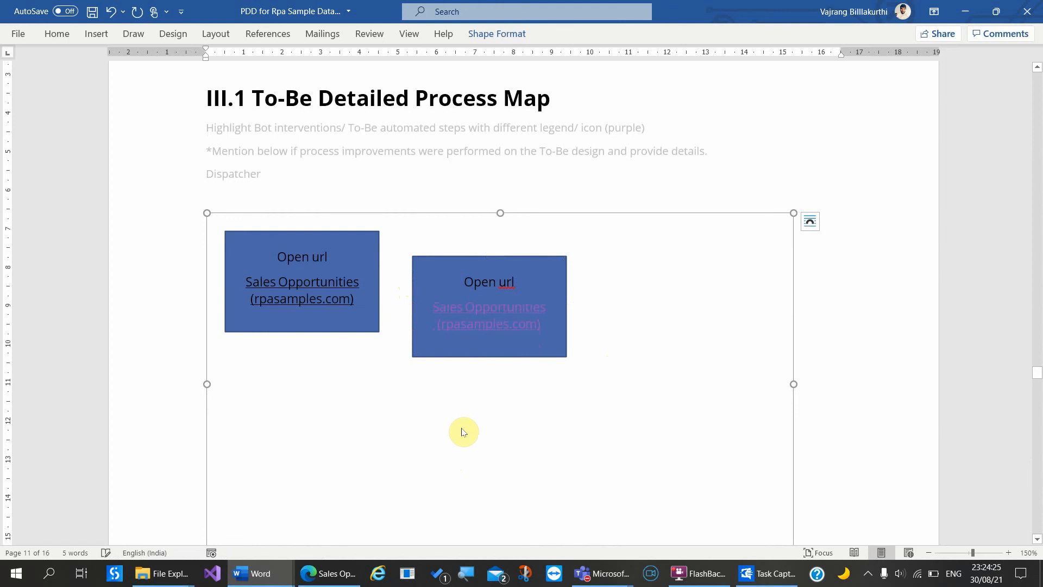
drag(356, 332, 545, 492)
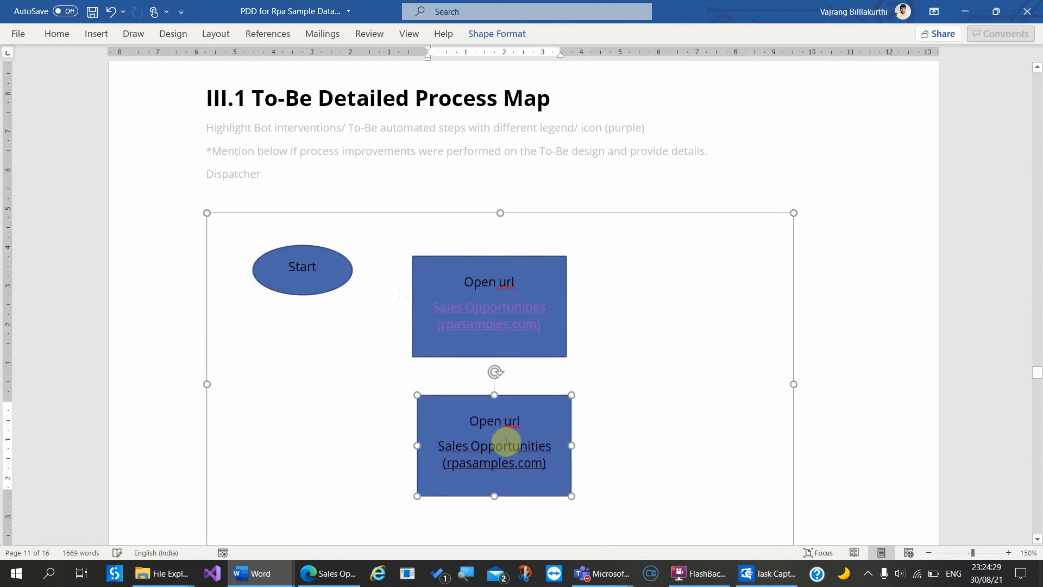
click(469, 435)
key(ctrl+a)
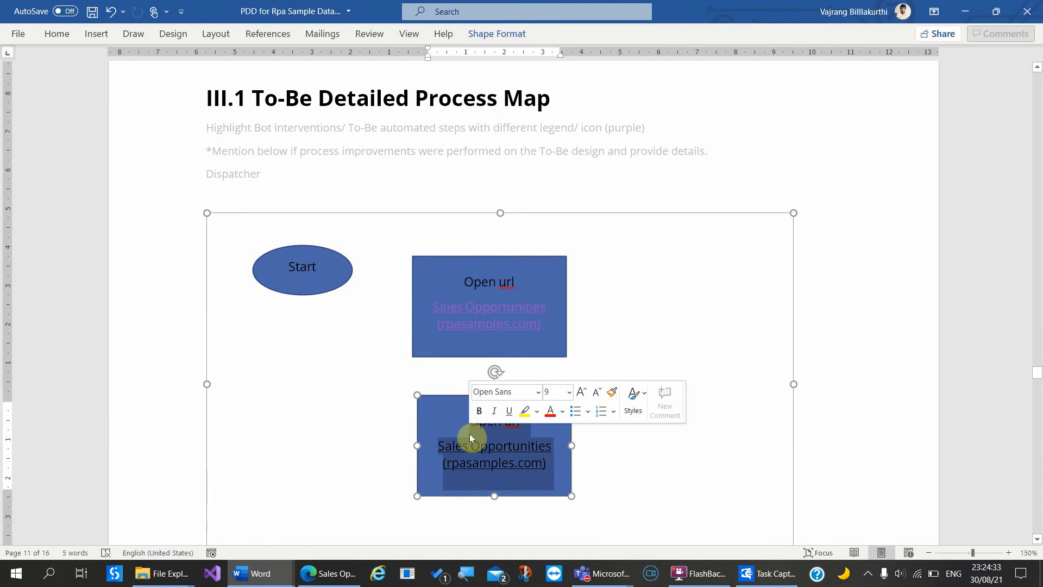
text(Scr)
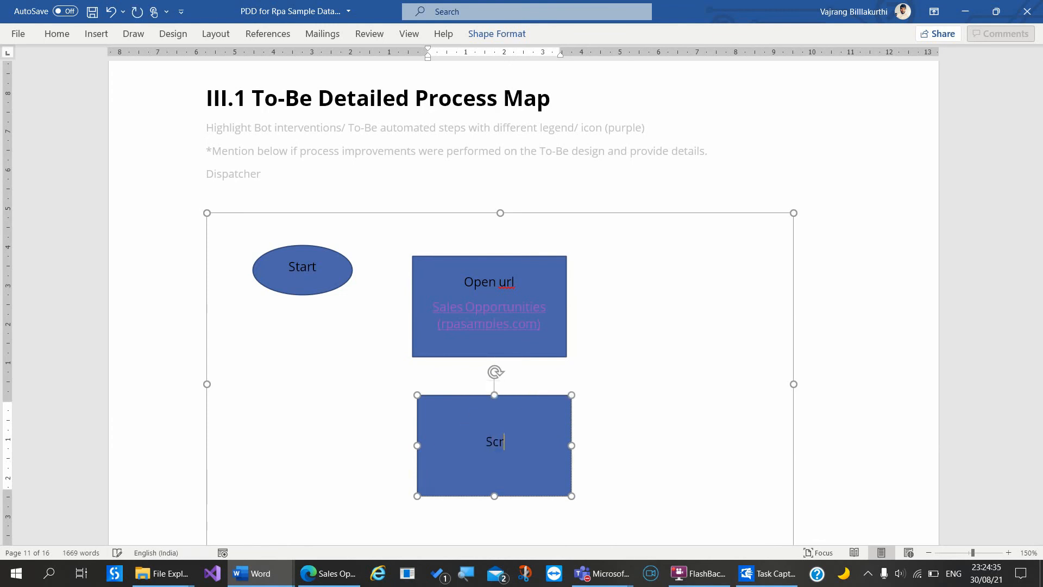
text(ape data)
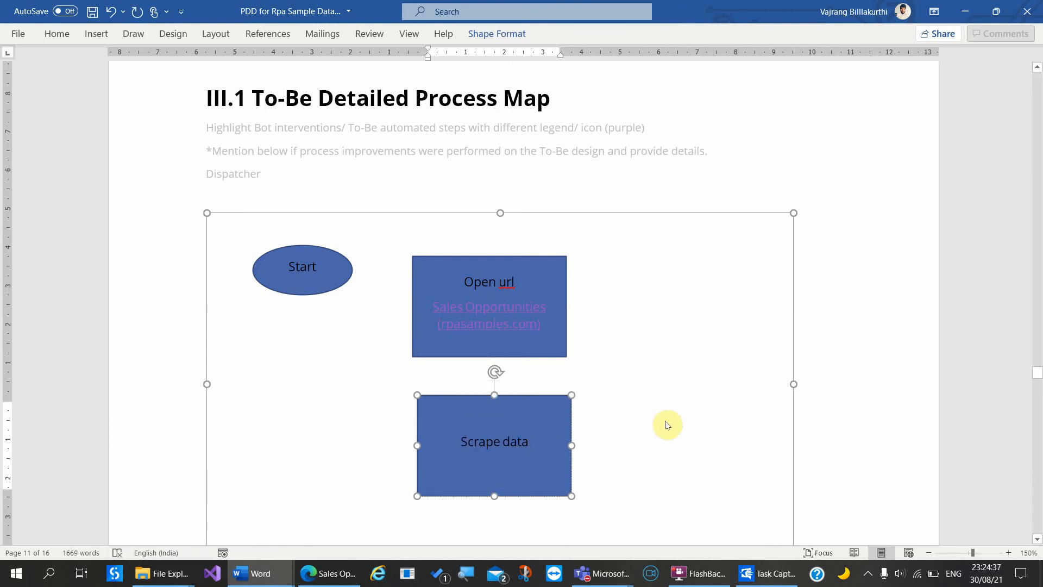
click(669, 429)
Step: Paste another box right of Scrape data reading 'Add all rows to Orchestra tor queue'
scroll(670, 435, down, 2)
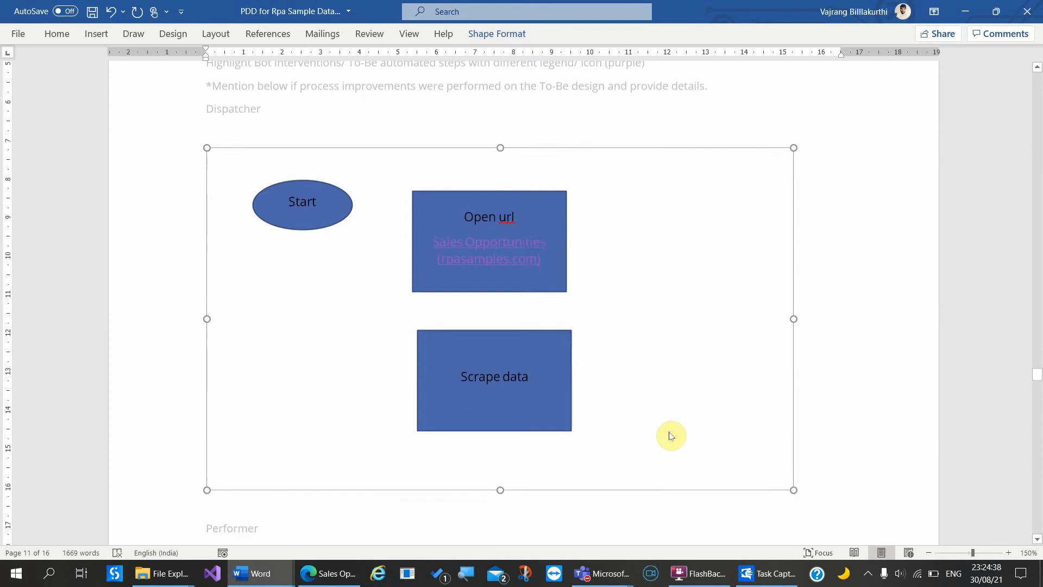
click(507, 369)
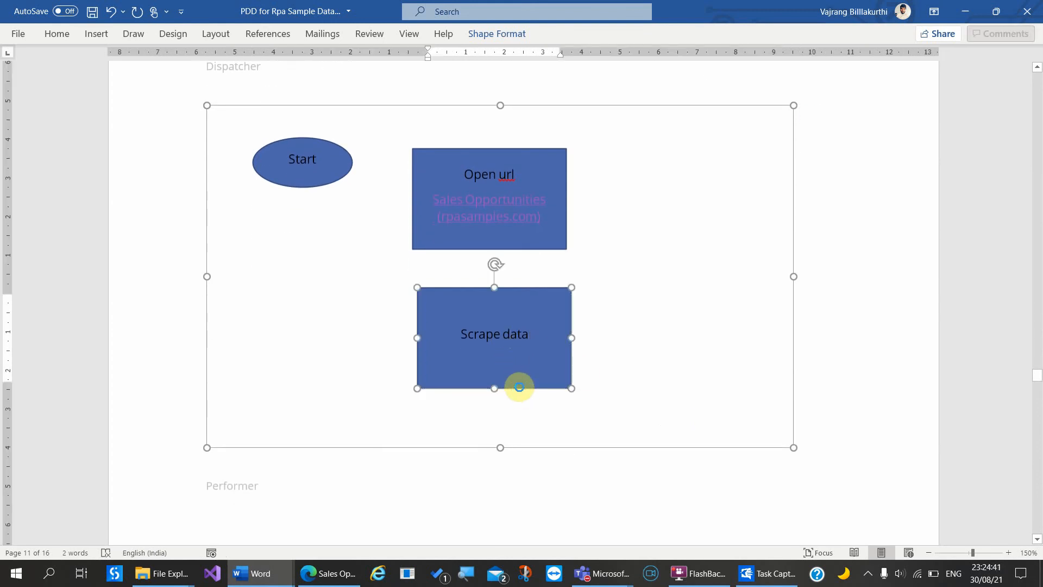
click(630, 384)
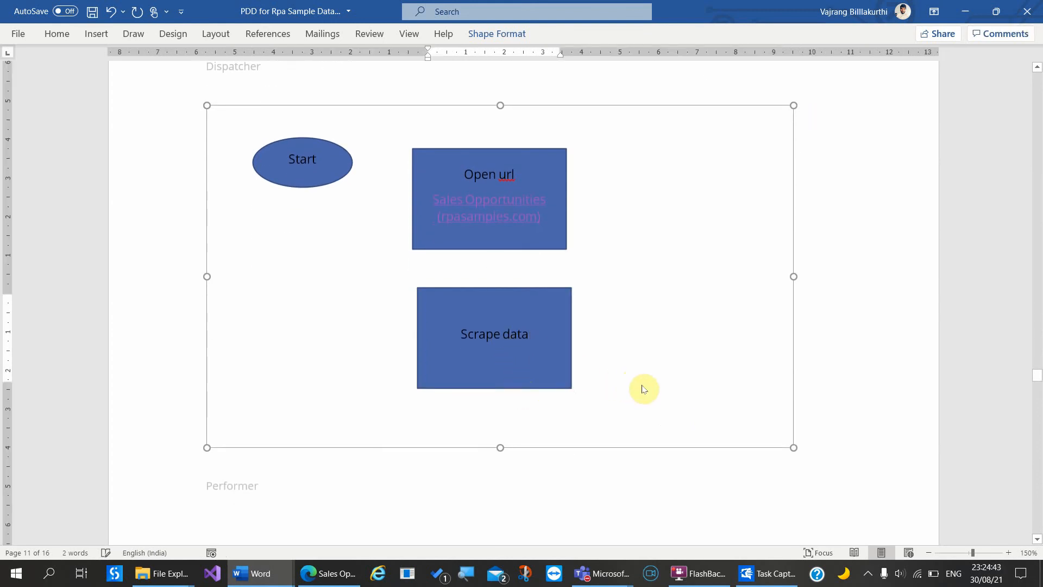
key(ctrl+v)
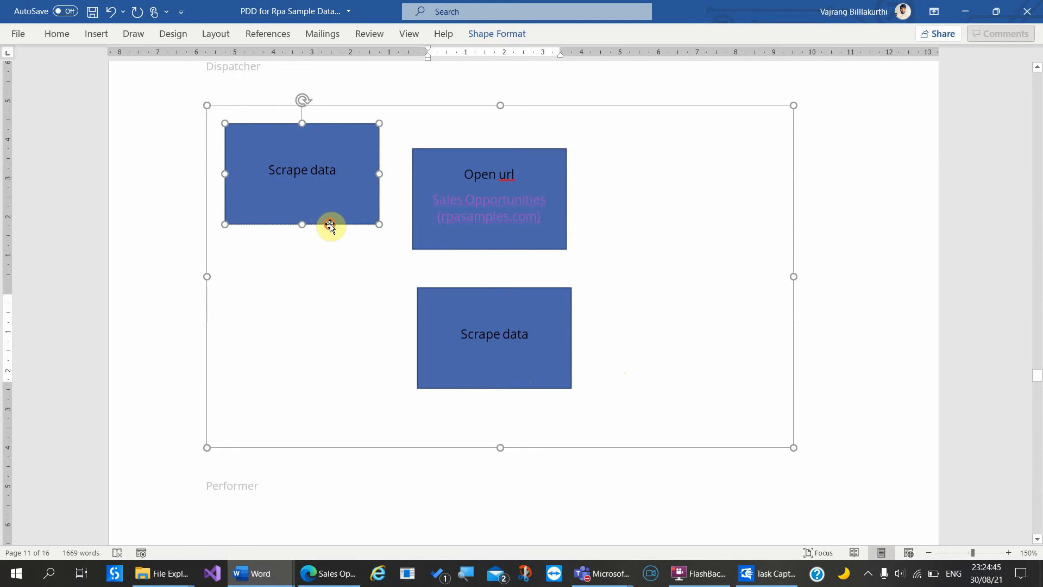
drag(327, 222, 694, 385)
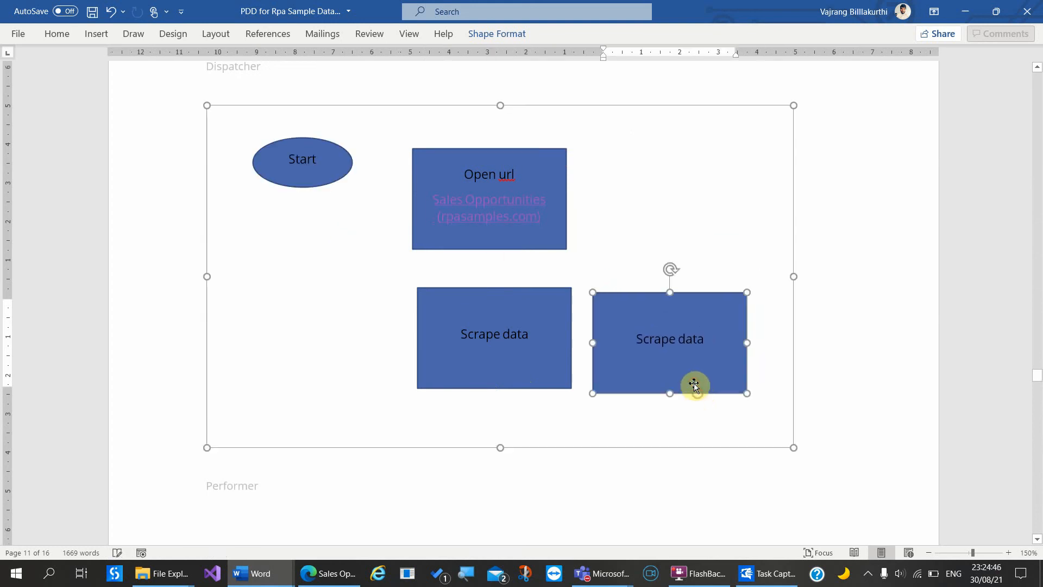
double_click(686, 339)
key(BackSpace)
text(a)
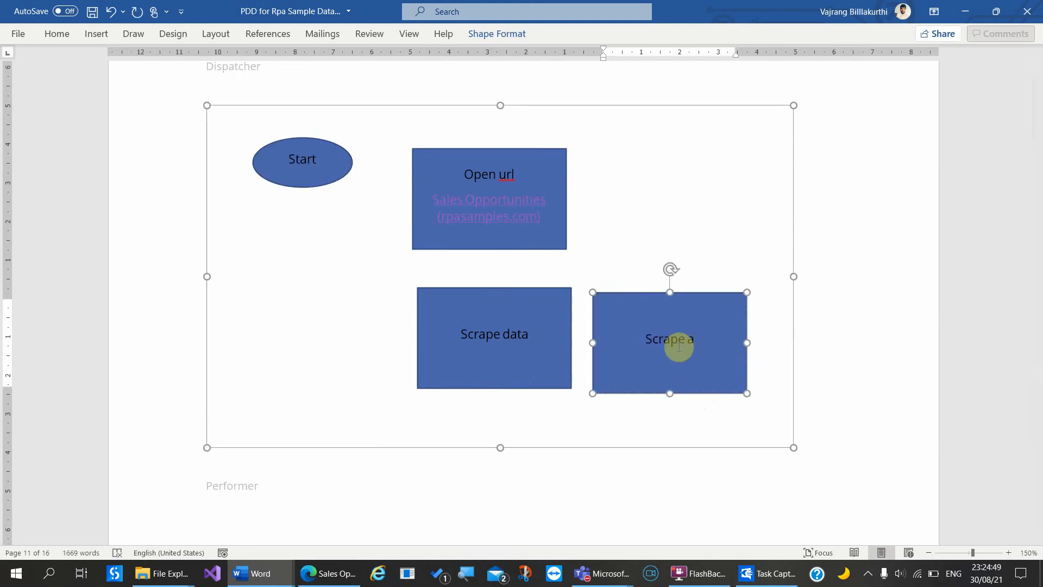
triple_click(679, 348)
text(Add )
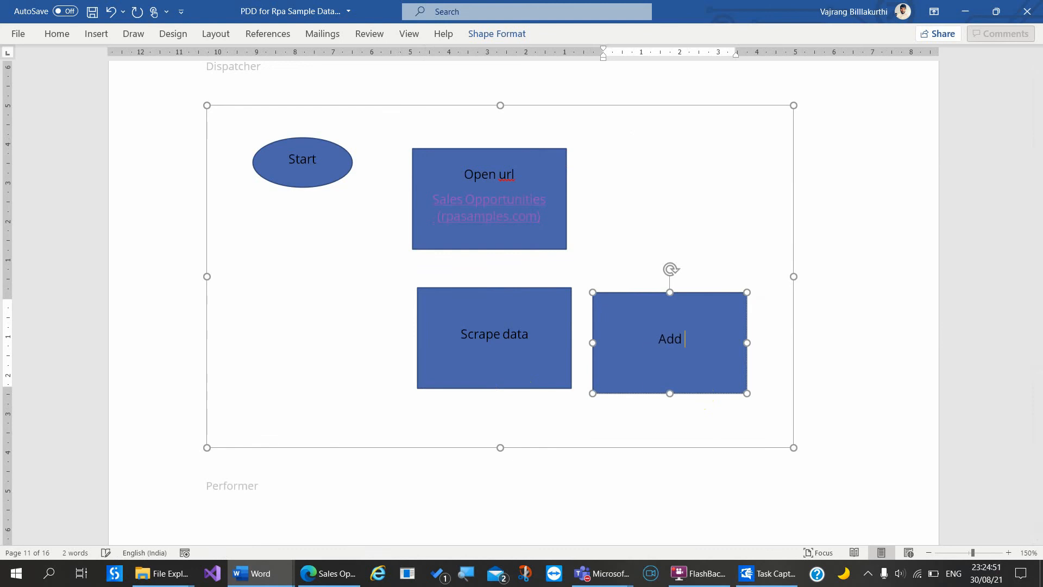
text(all rows to)
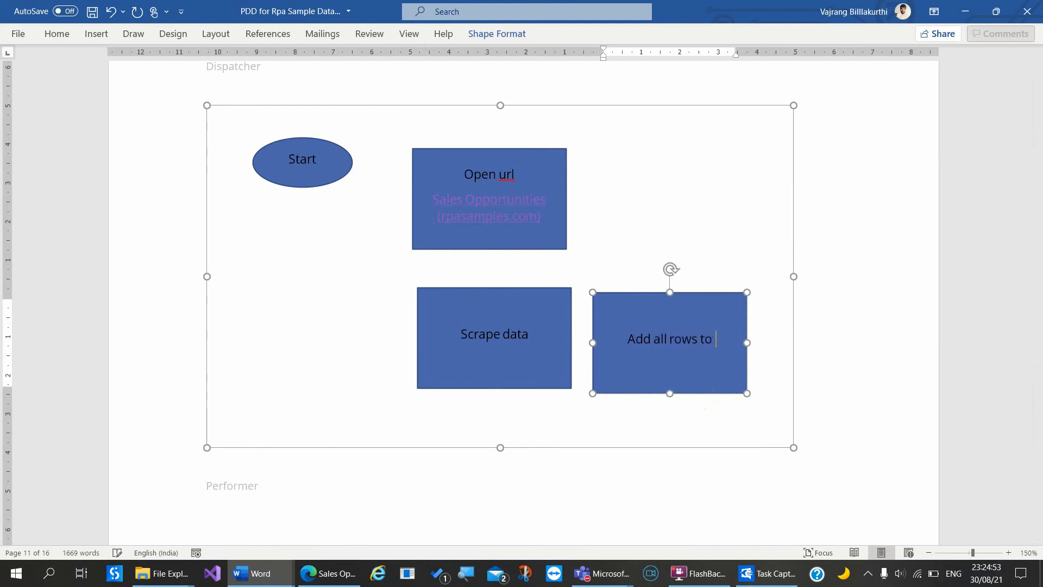
text( Orche)
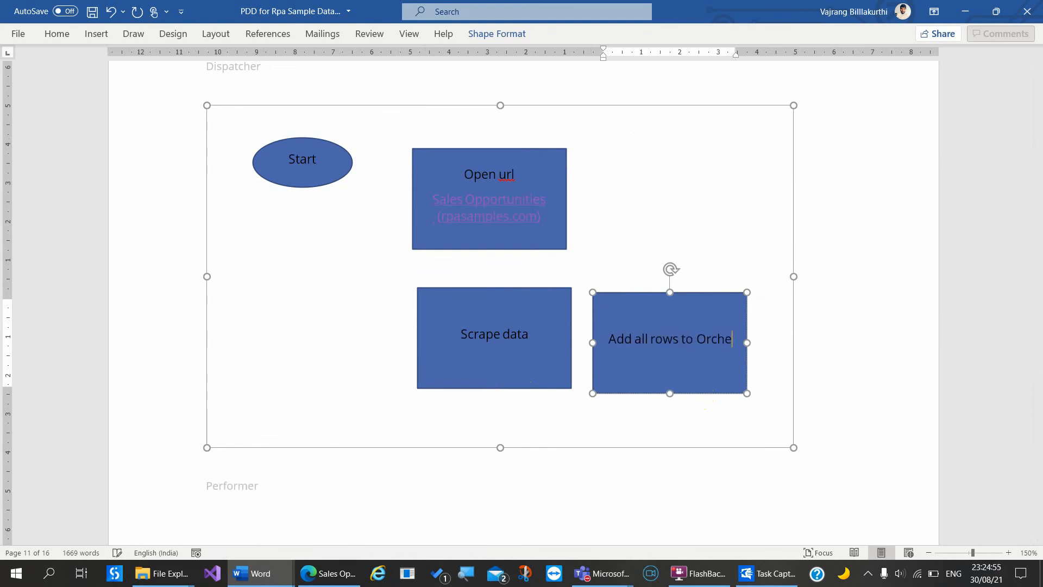
text(stra tor queue)
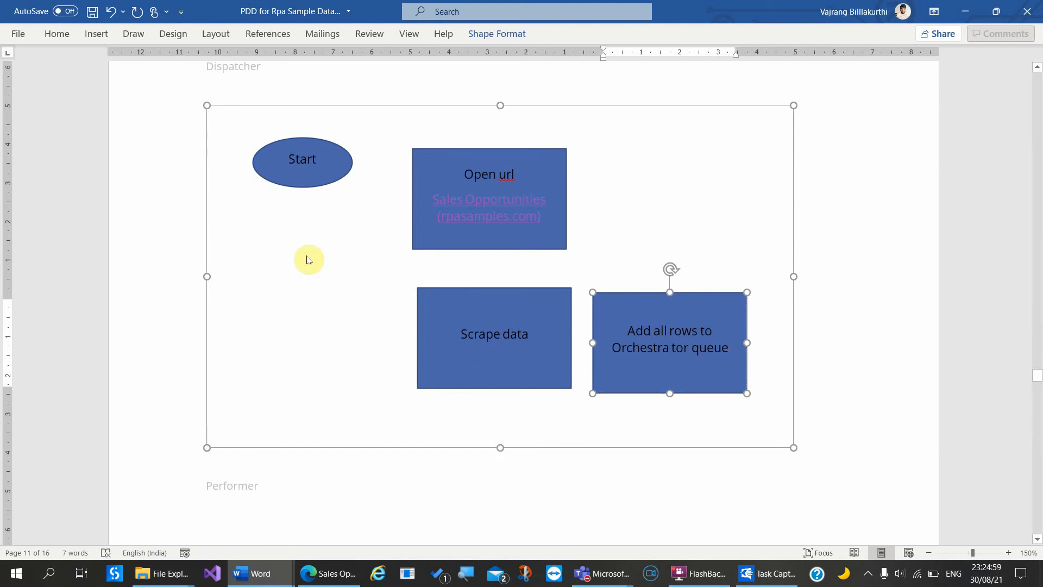
click(684, 347)
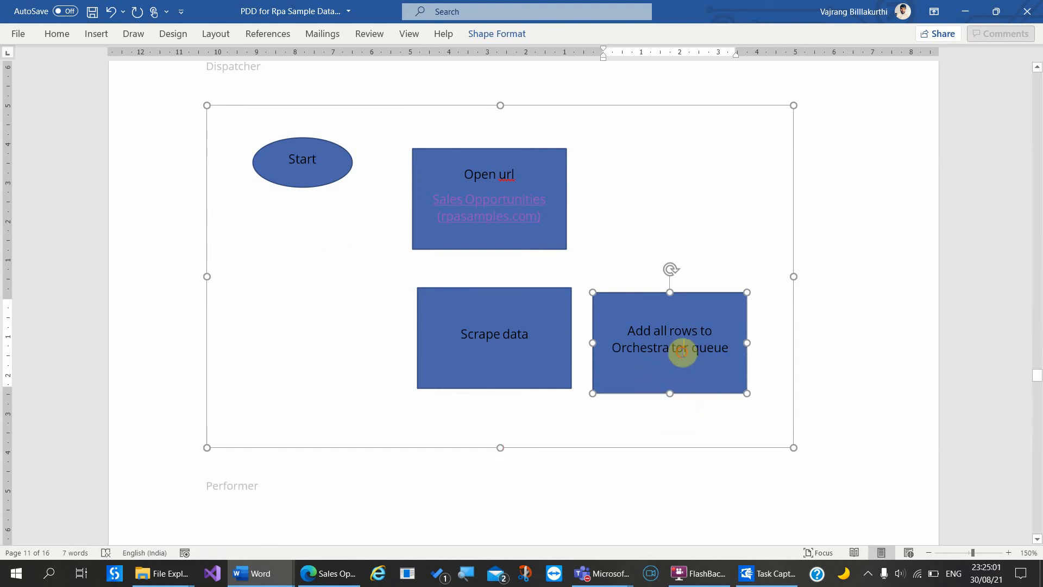
click(682, 484)
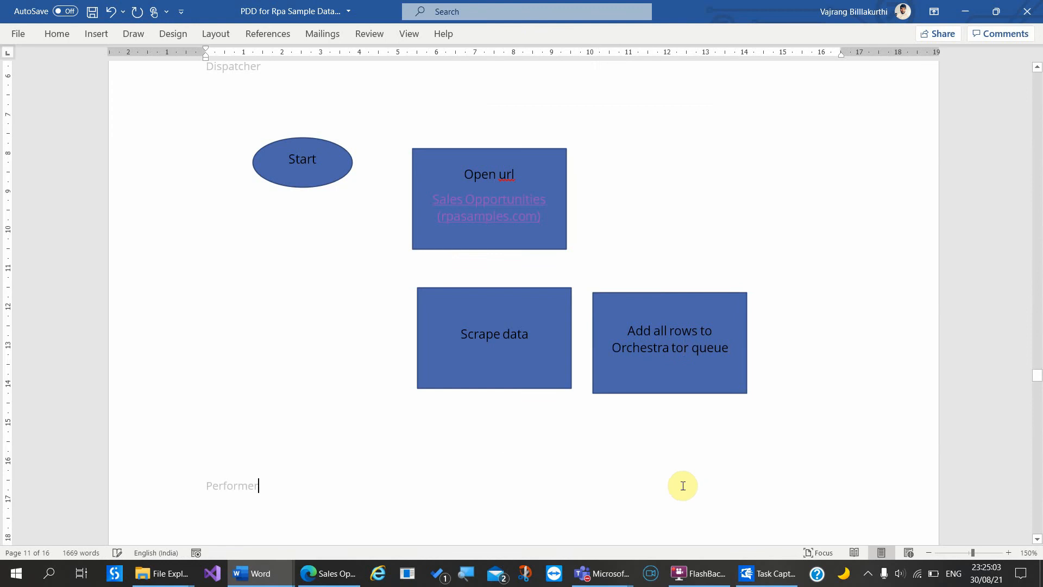
Step: Add an empty line below Performer and insert a new drawing canvas there
scroll(683, 485, down, 2)
key(Return)
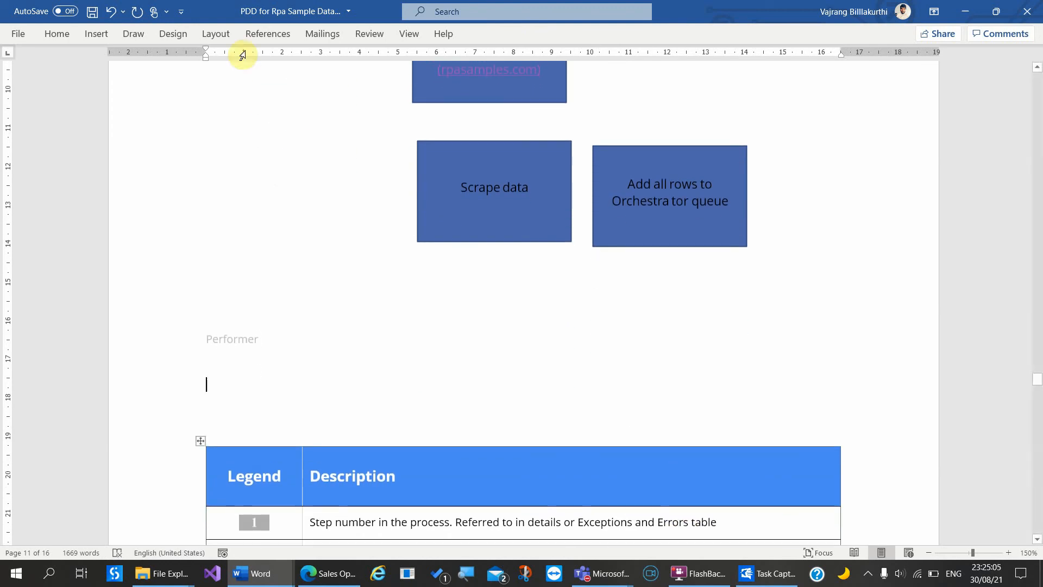
click(96, 35)
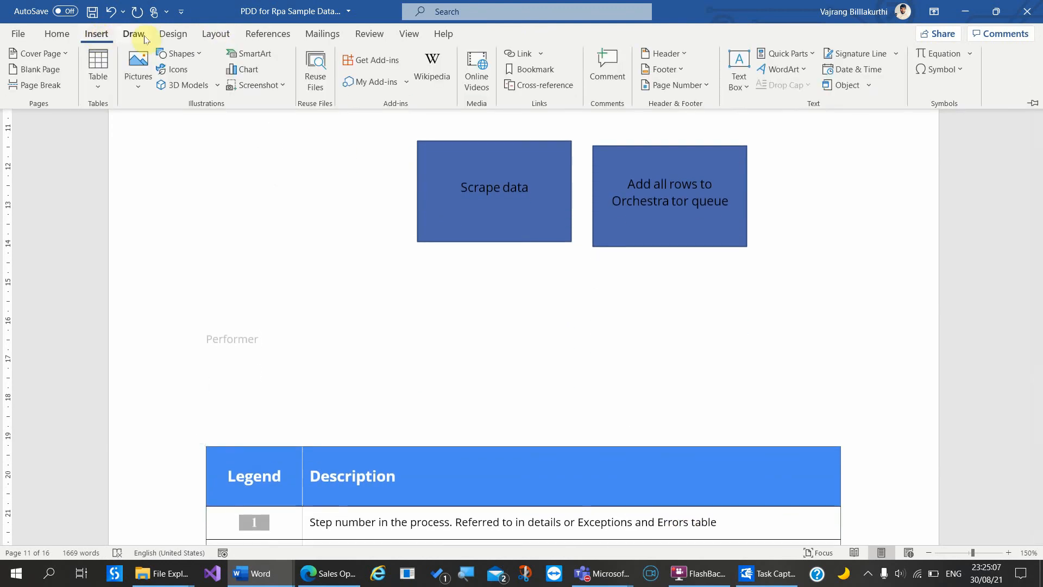
click(184, 54)
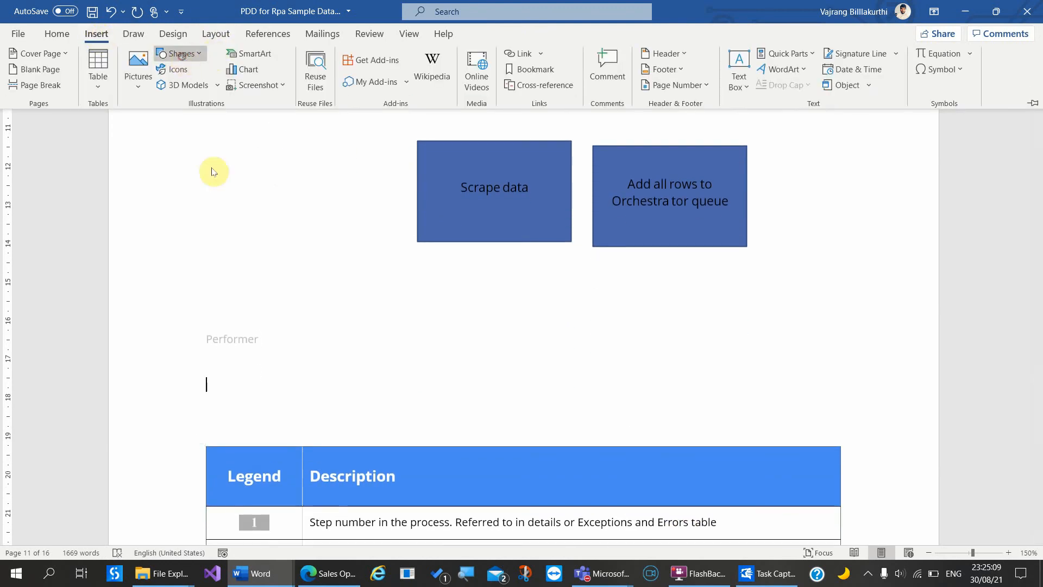
click(233, 546)
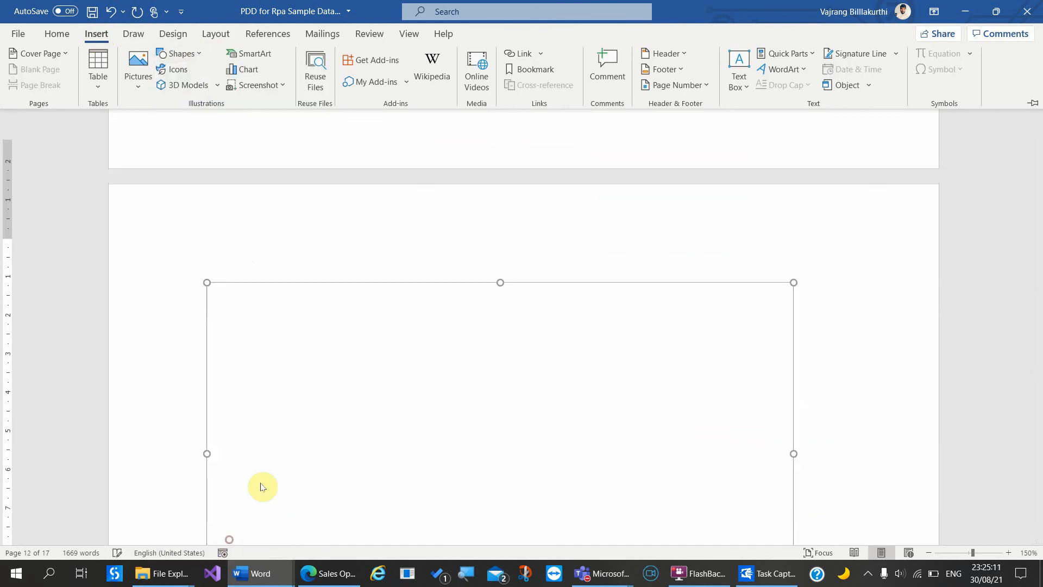
Step: Select the Start ellipse in the dispatcher canvas to copy, then select the new performer canvas
scroll(284, 296, up, 10)
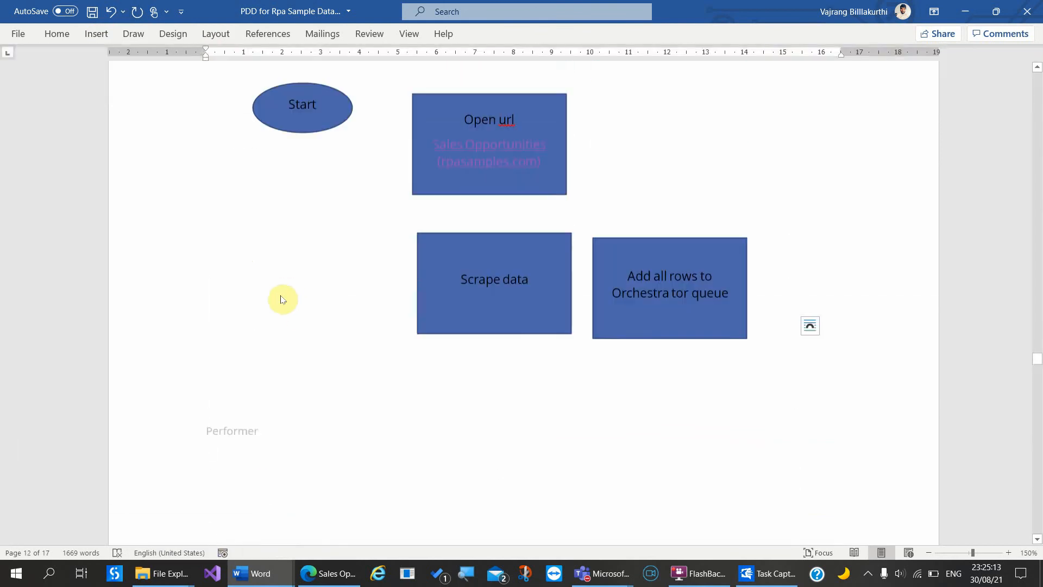
click(302, 288)
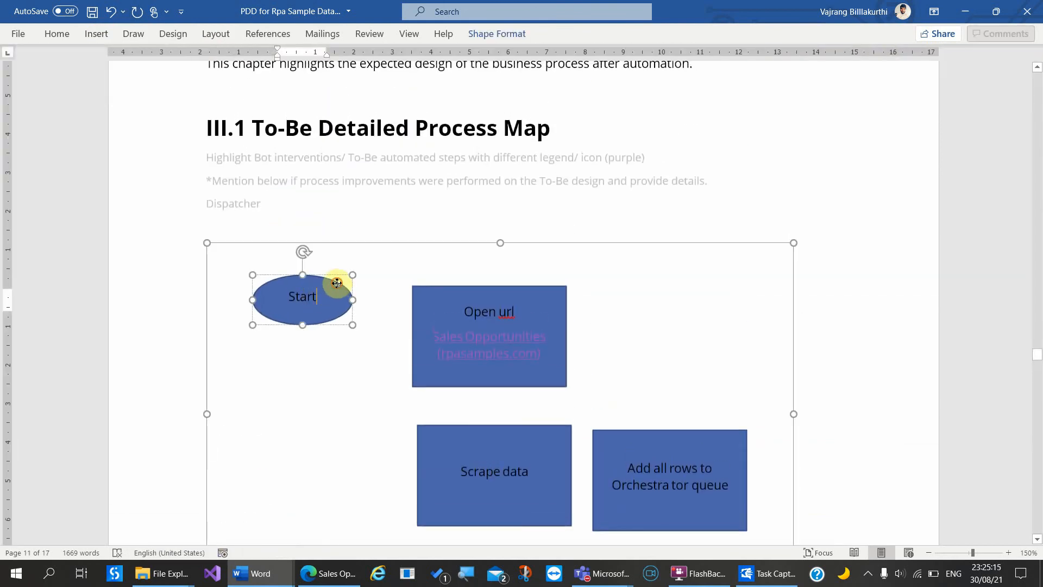
click(497, 311)
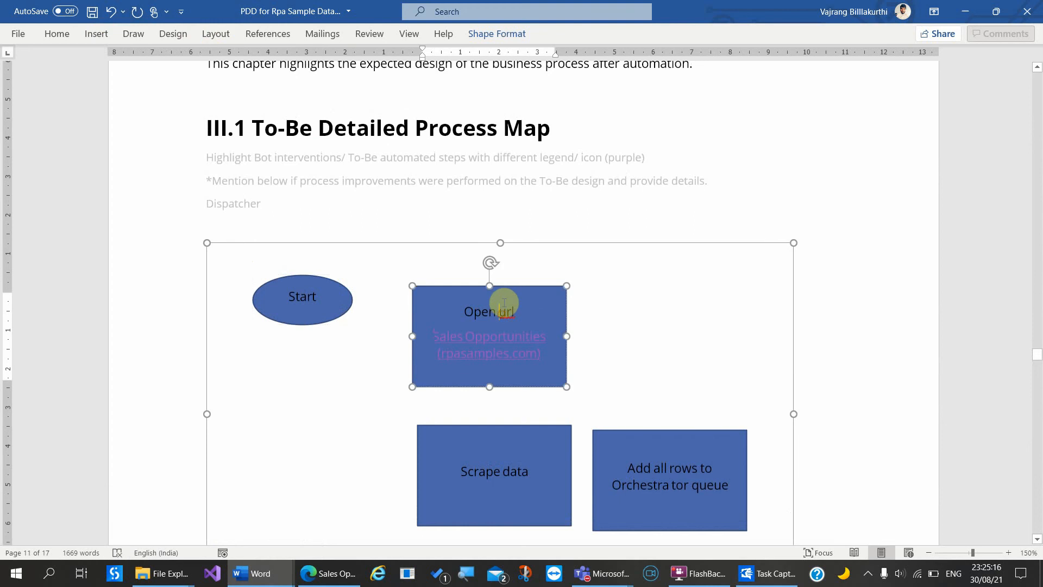
click(327, 287)
scroll(439, 323, down, 15)
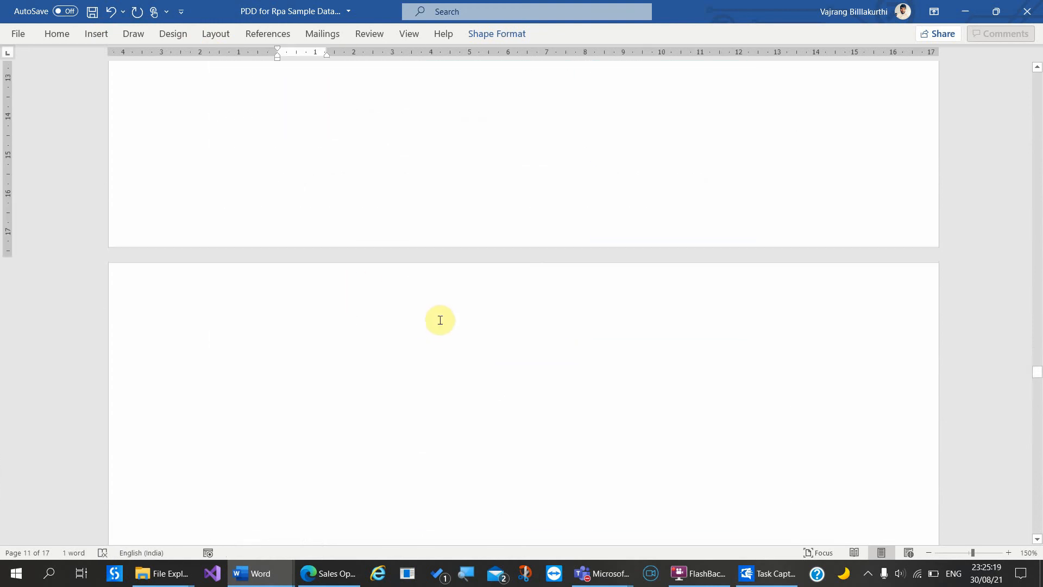
scroll(440, 320, up, 1)
scroll(440, 320, down, 2)
scroll(440, 320, up, 3)
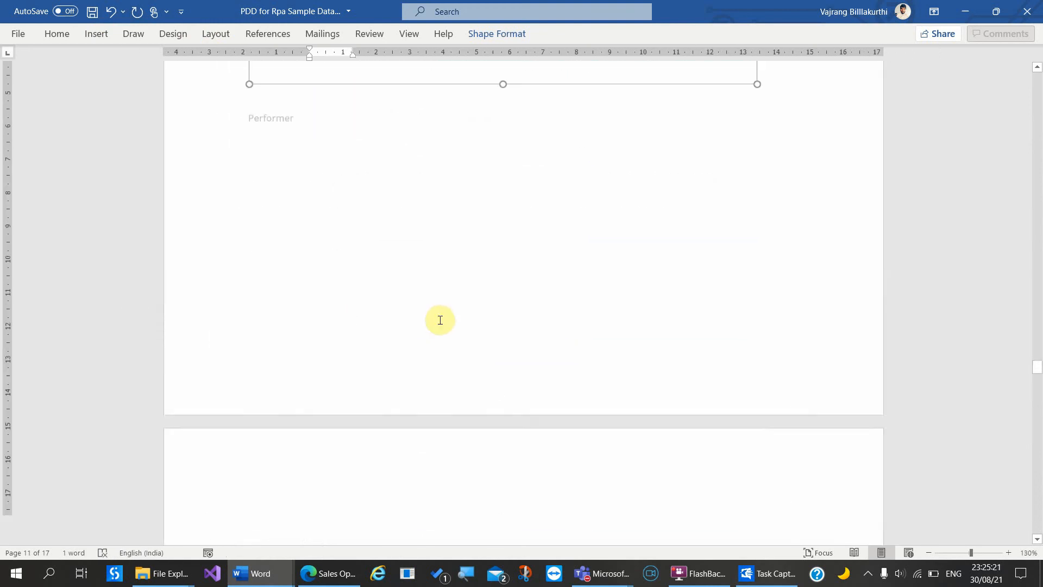
scroll(439, 321, up, 5)
scroll(438, 319, down, 15)
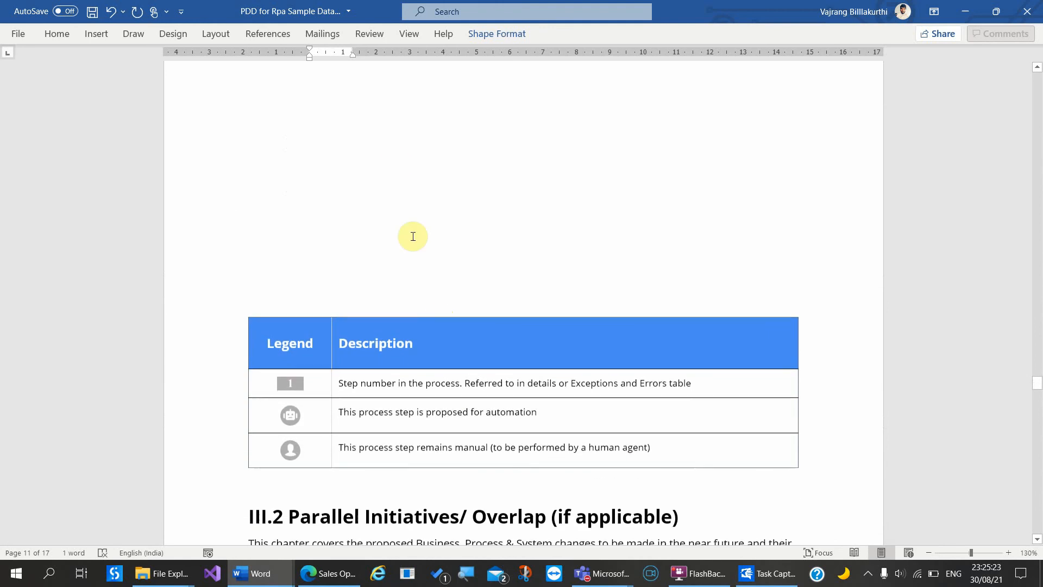
click(413, 237)
scroll(396, 156, up, 6)
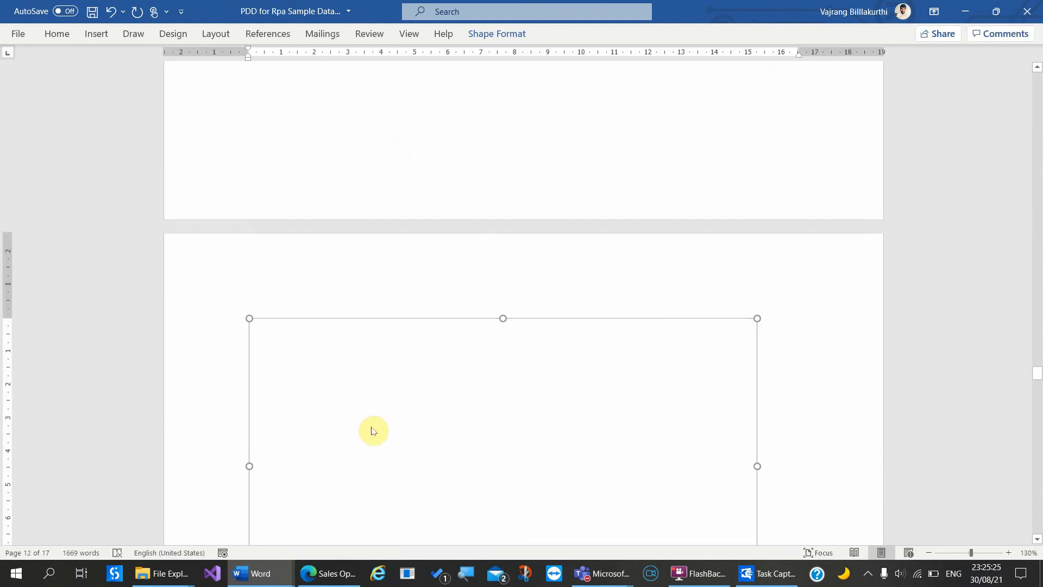
scroll(374, 432, up, 3)
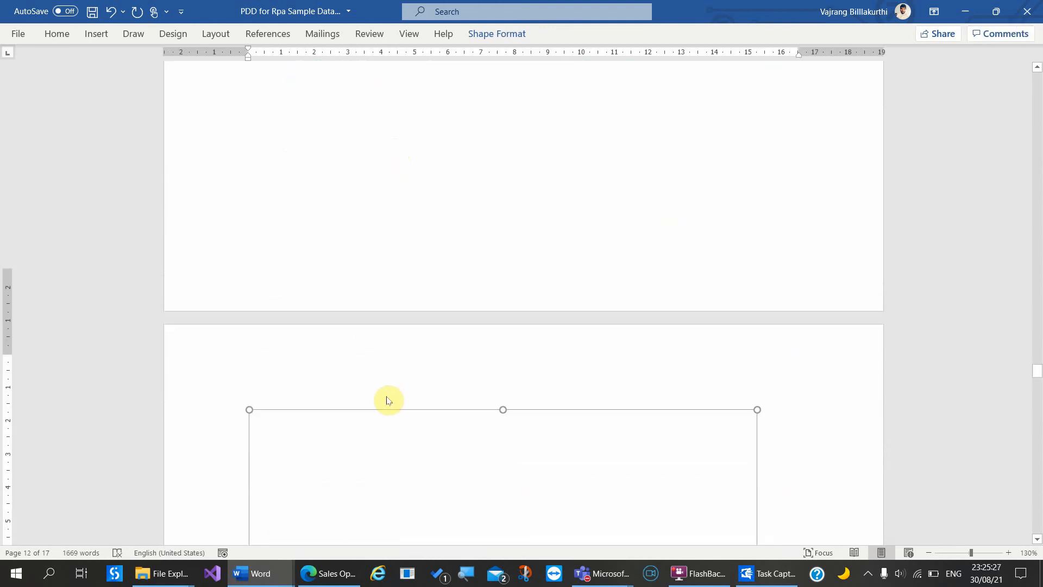
scroll(388, 400, down, 6)
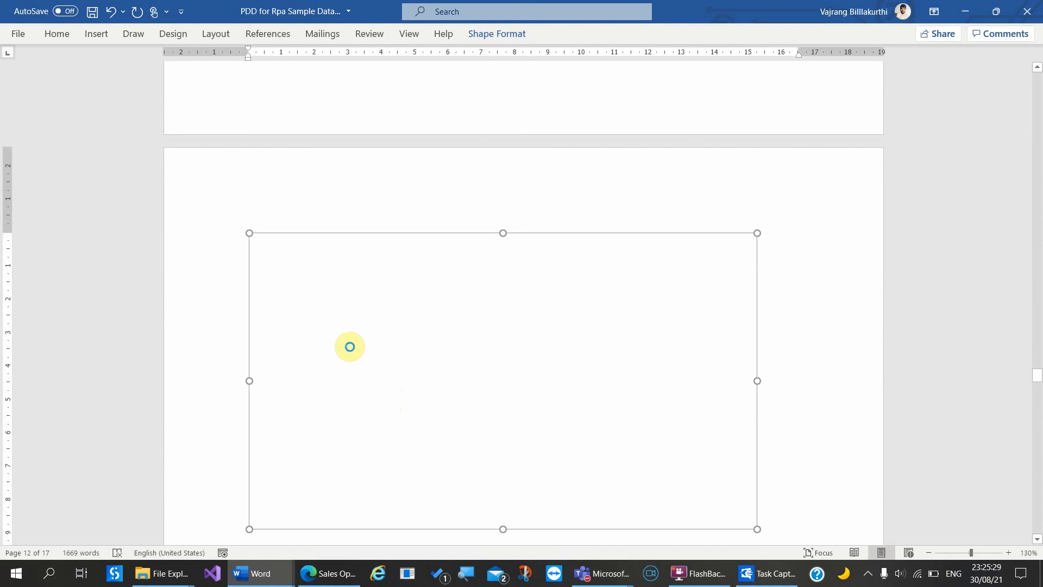
Step: Paste the Start ellipse into the performer canvas and draw a rectangle inside it
key(ctrl+v)
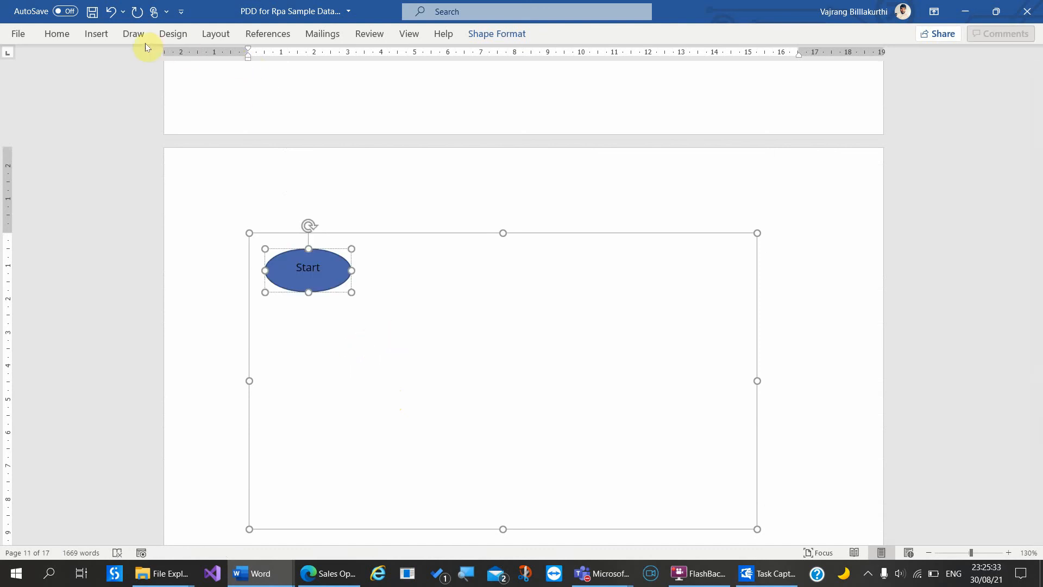
click(130, 35)
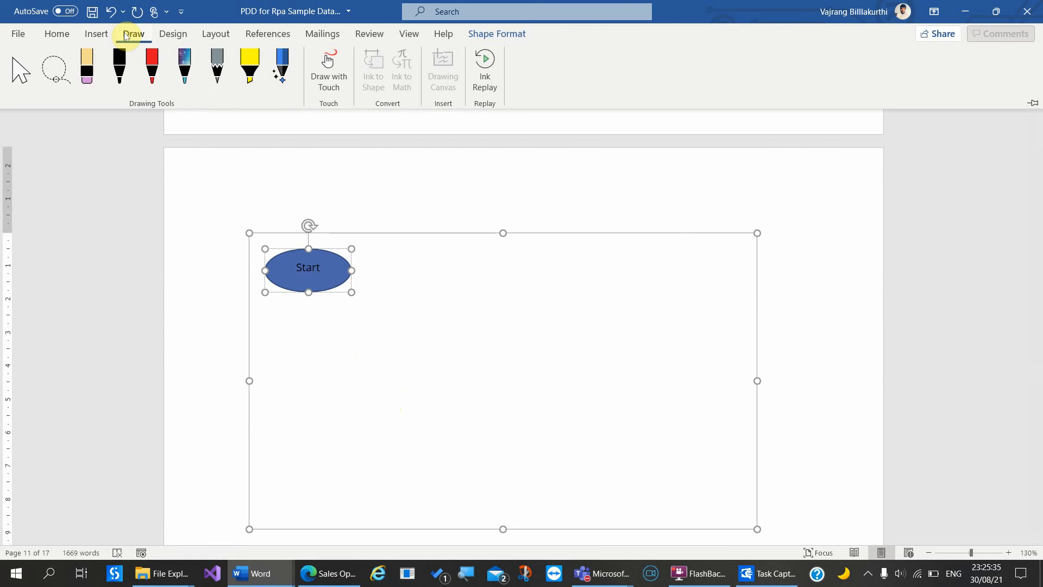
click(95, 36)
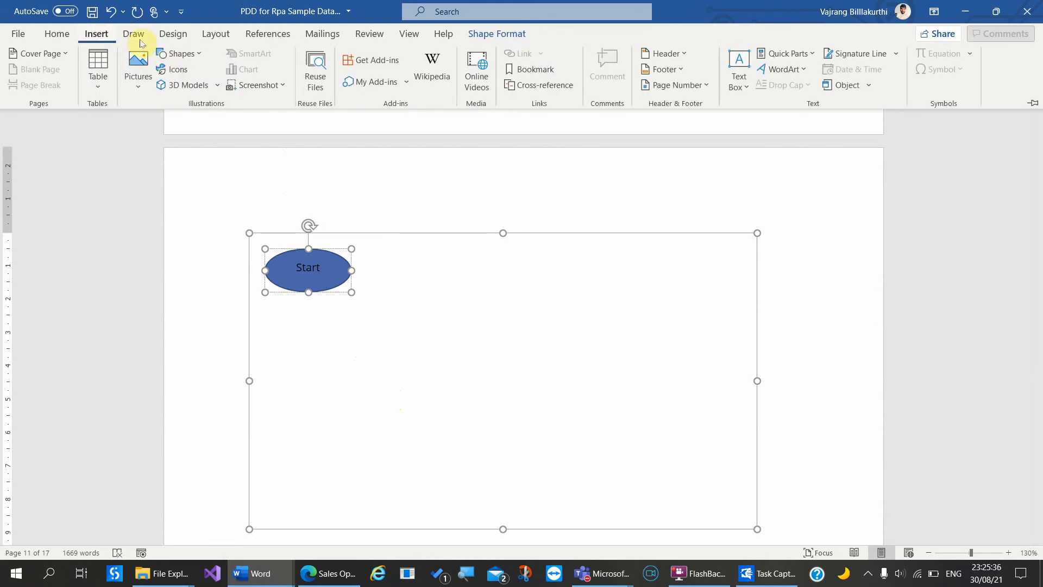
click(175, 56)
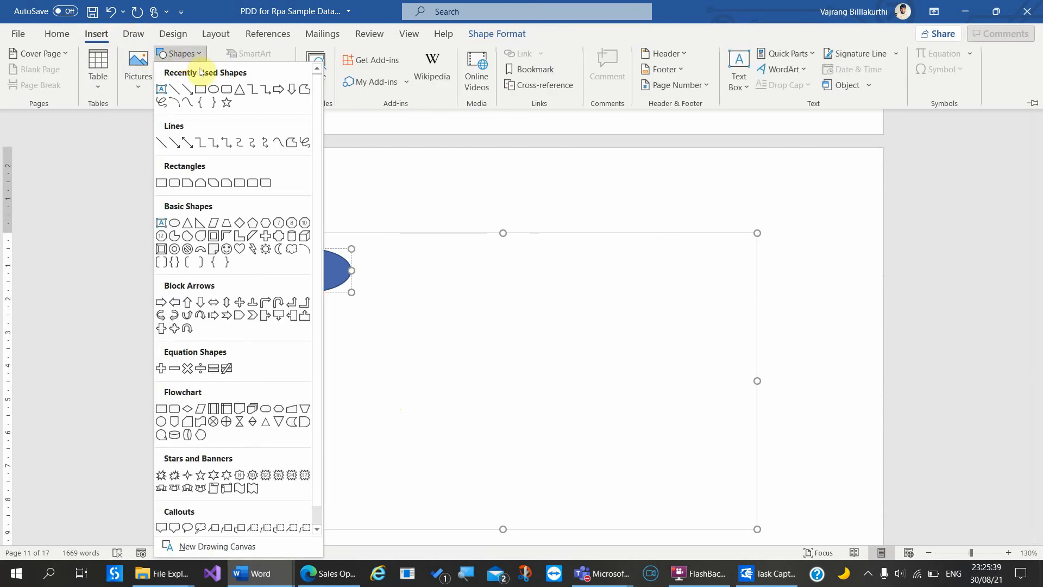
click(205, 90)
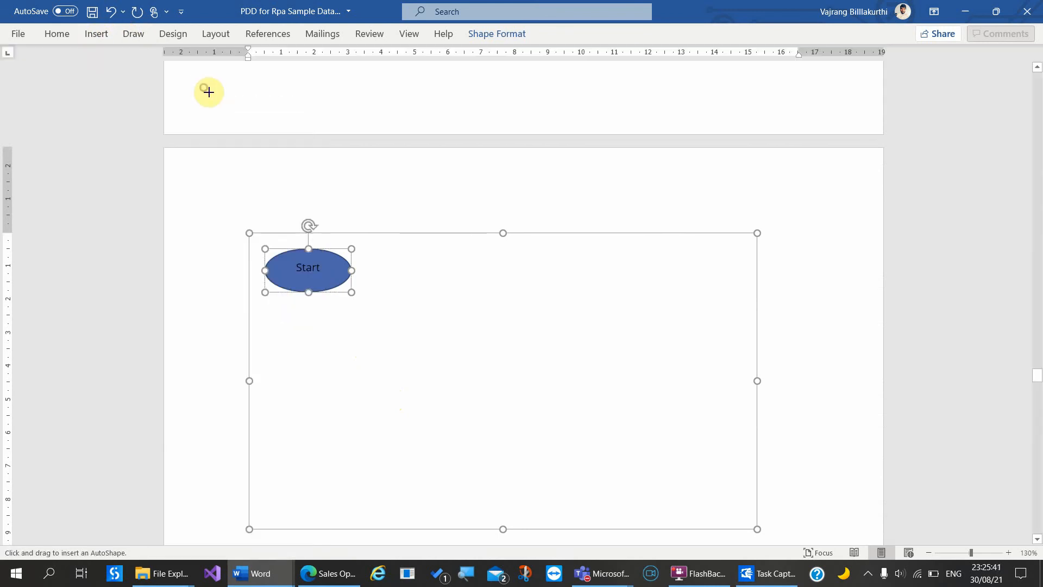
click(403, 262)
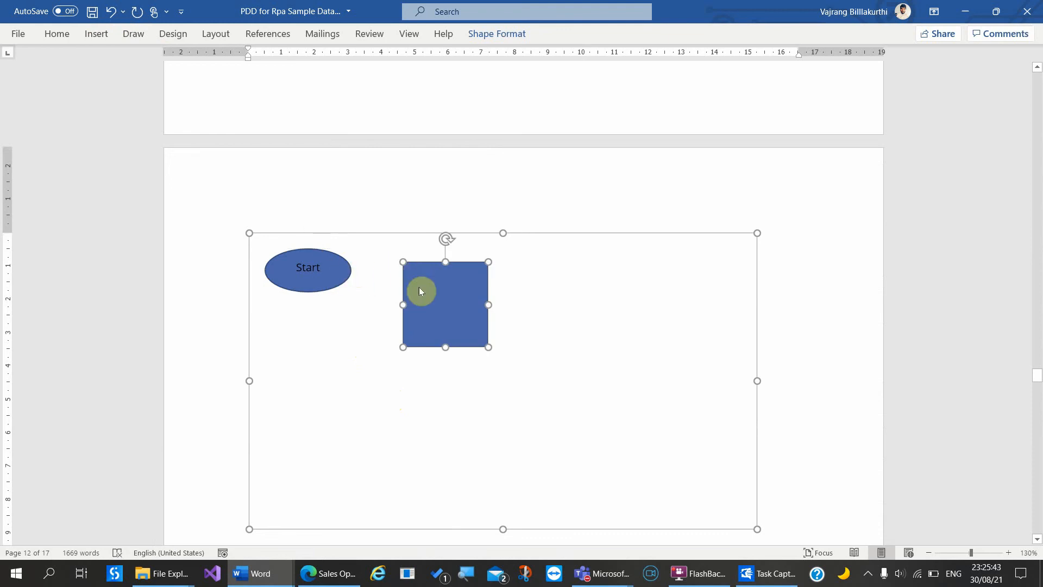
Step: Label the rectangle 'Get transaction item from queue' and select the finished box
click(443, 300)
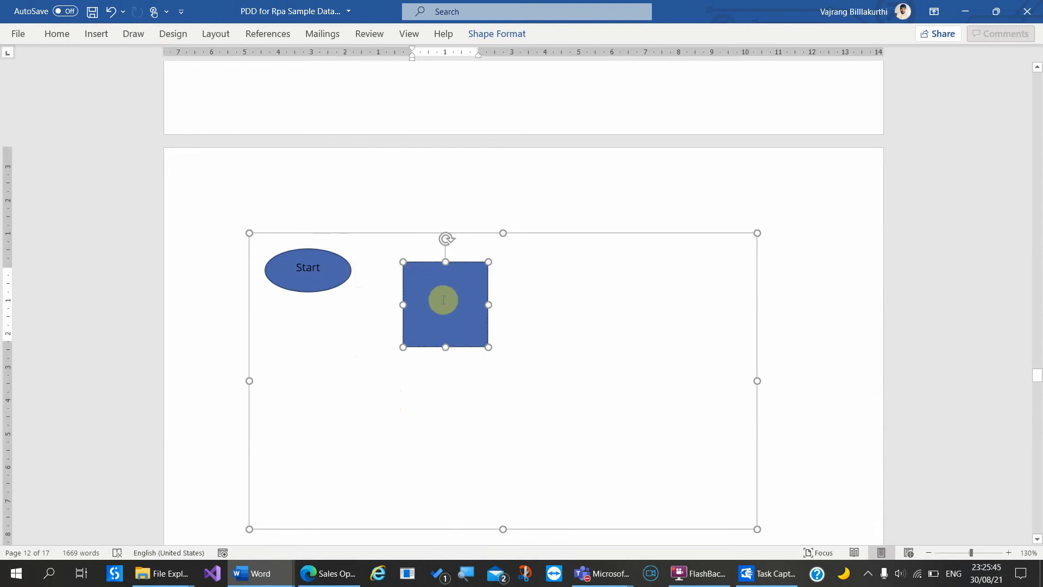
text(Get transacti)
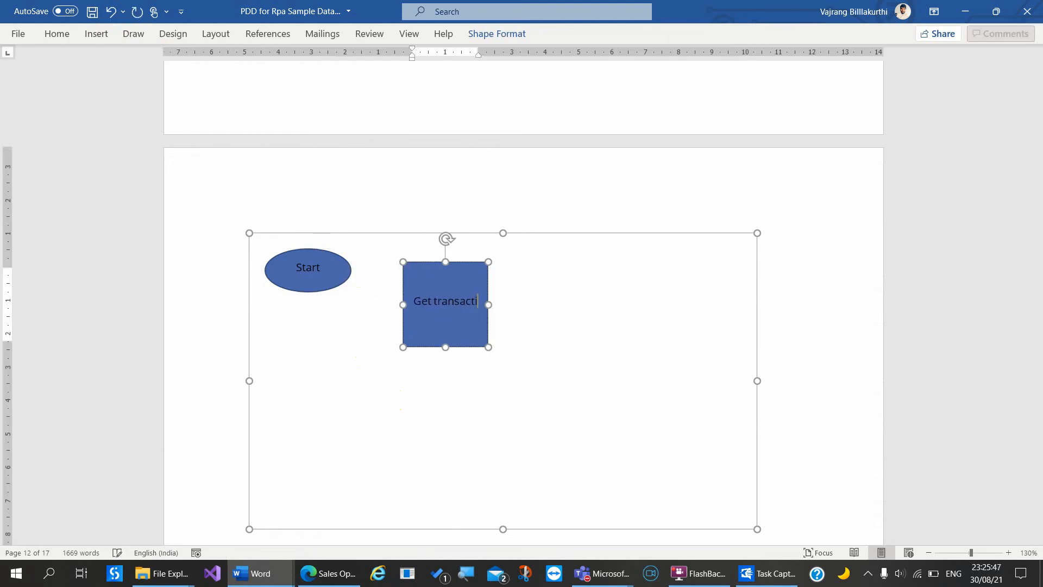
text(on item from queue)
click(541, 350)
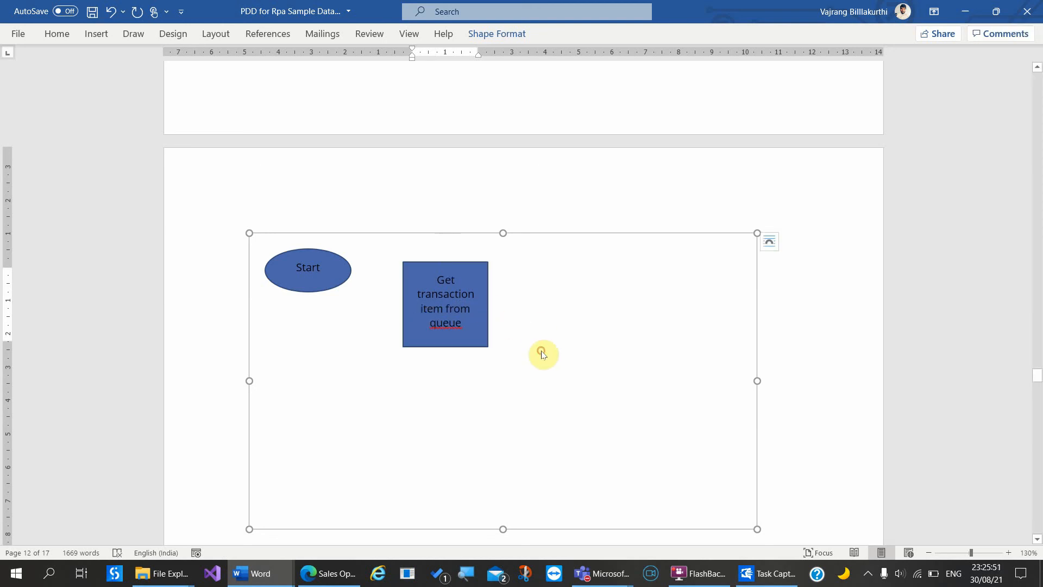
click(474, 320)
click(540, 324)
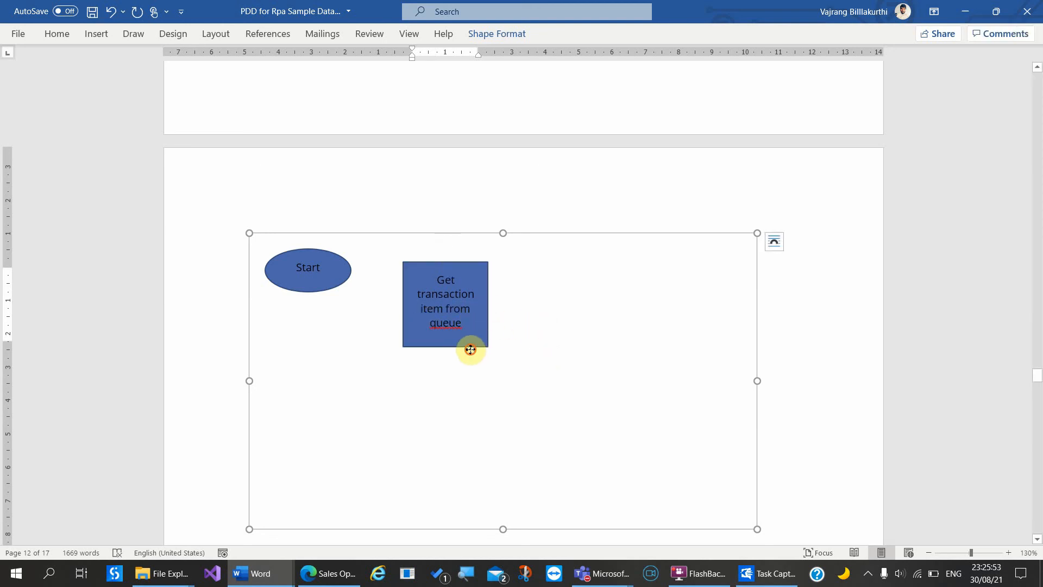
click(472, 346)
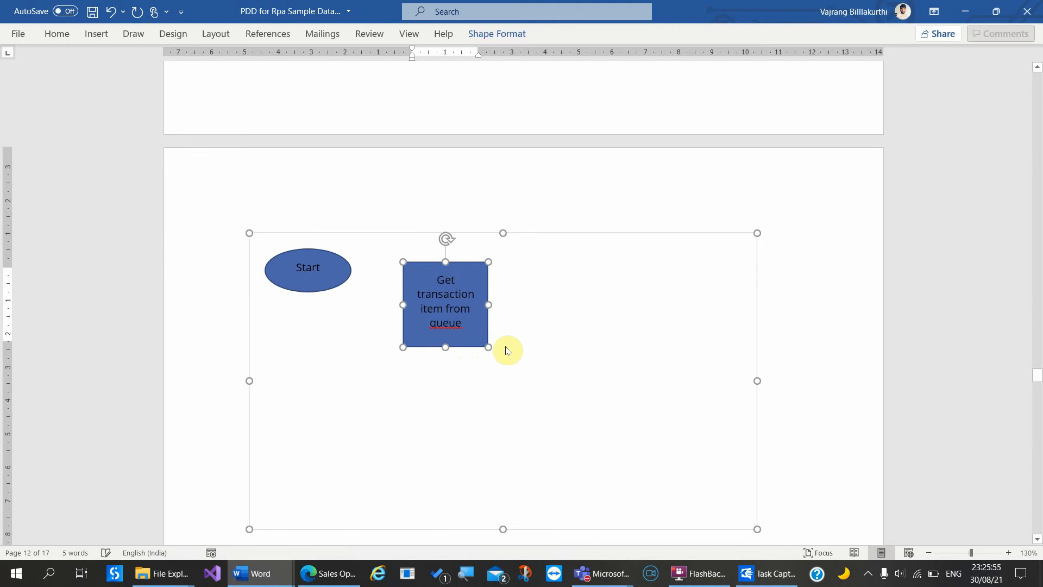
Step: Paste a copy of the queue box, move it aside, then undo the copy
key(ctrl+c)
key(ctrl+v)
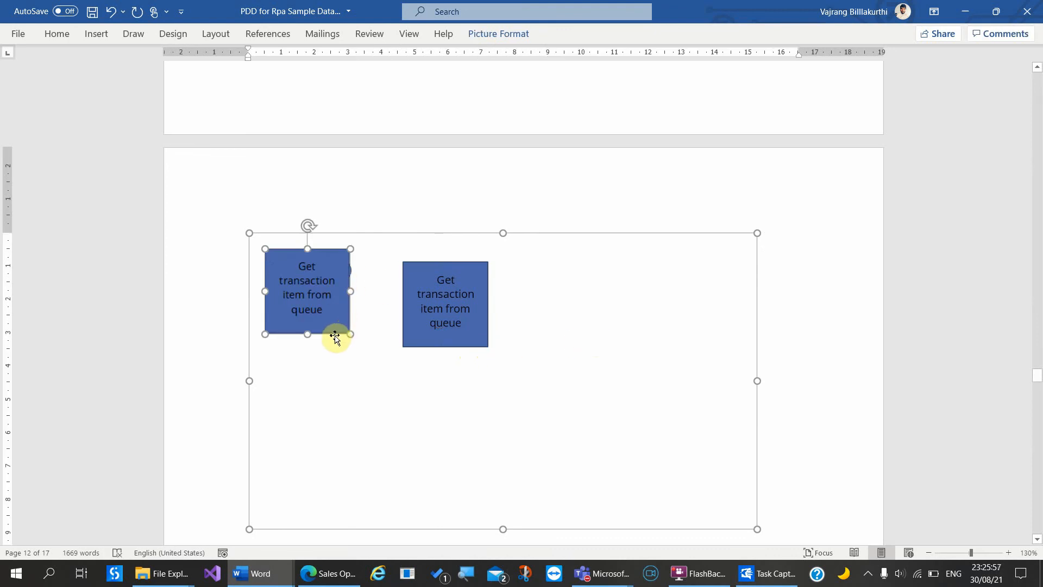
drag(333, 333, 571, 351)
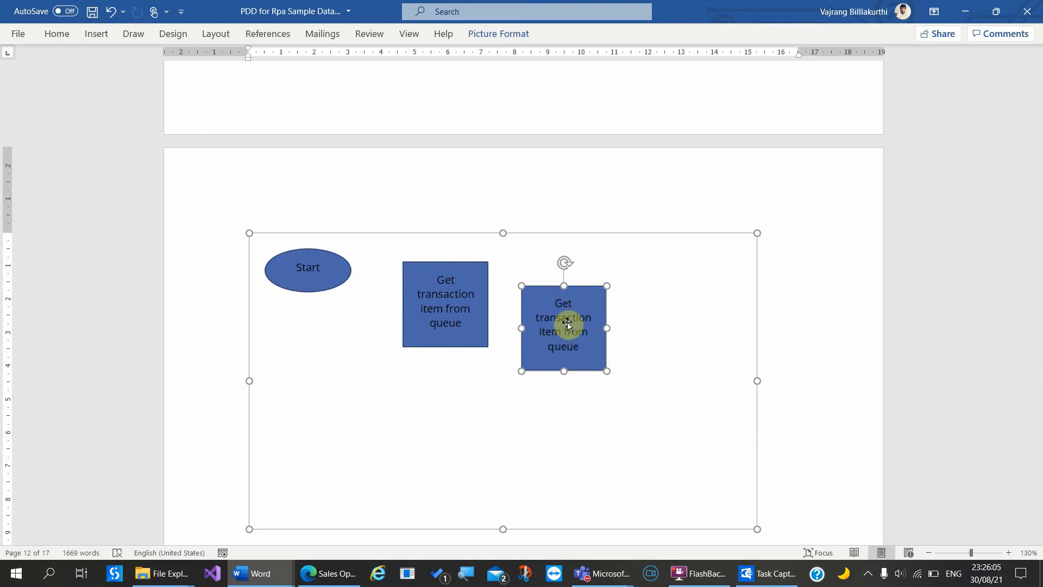
click(669, 389)
click(540, 317)
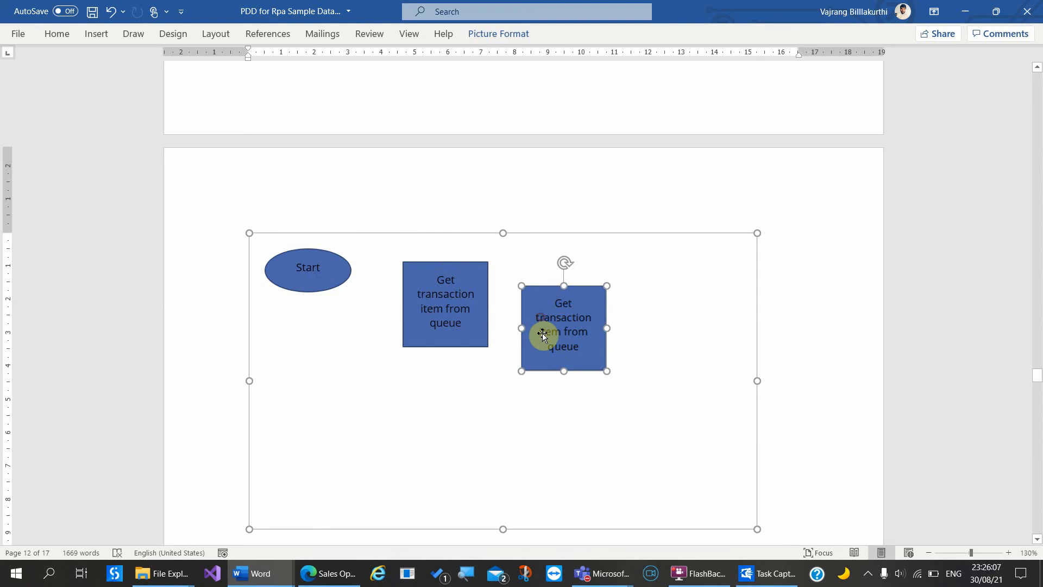
drag(582, 366, 611, 456)
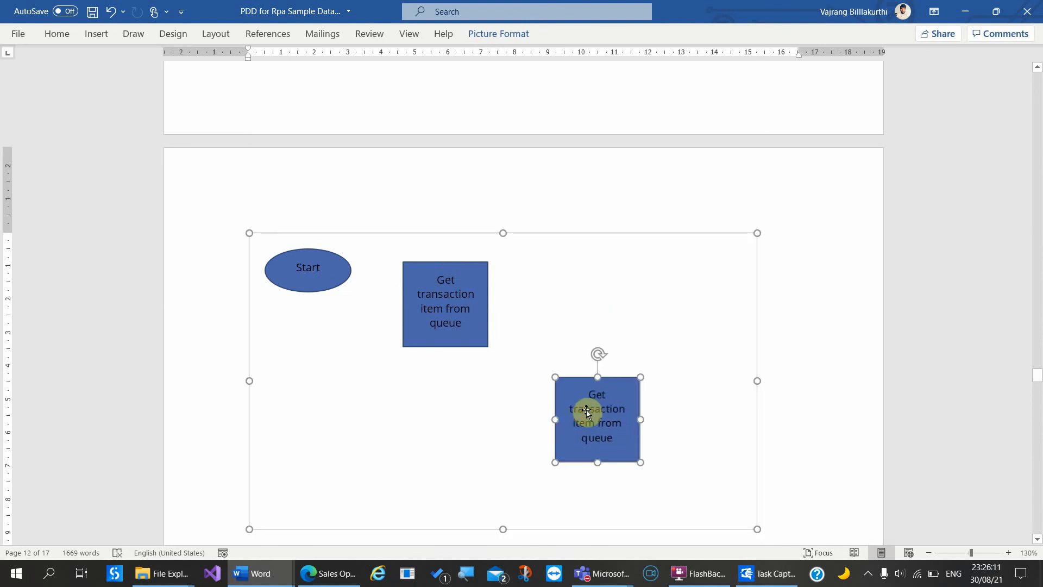
key(ctrl+z)
Step: Duplicate the queue box again, try relabelling the copy, then delete it
click(465, 329)
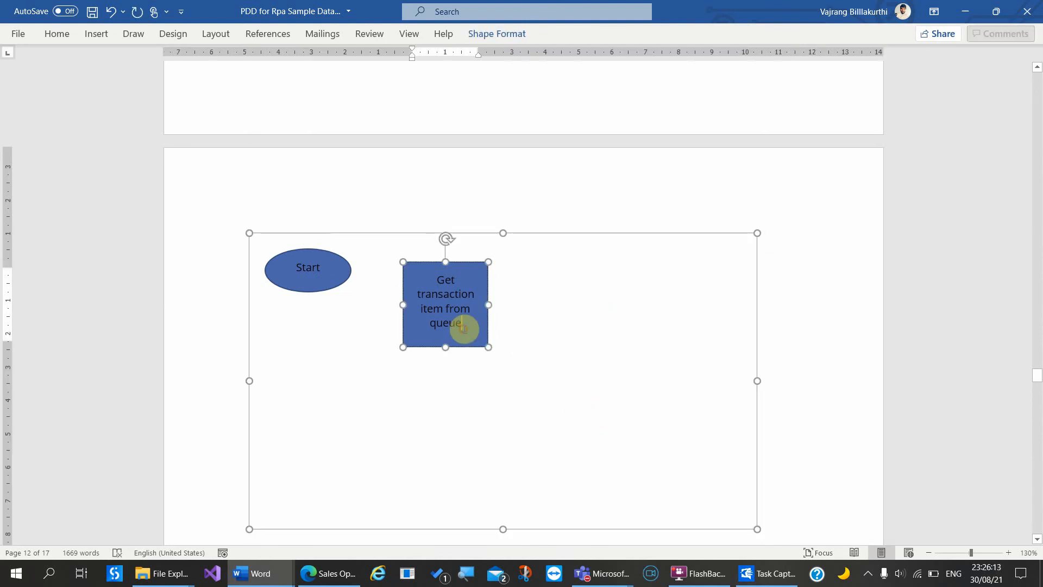
click(465, 348)
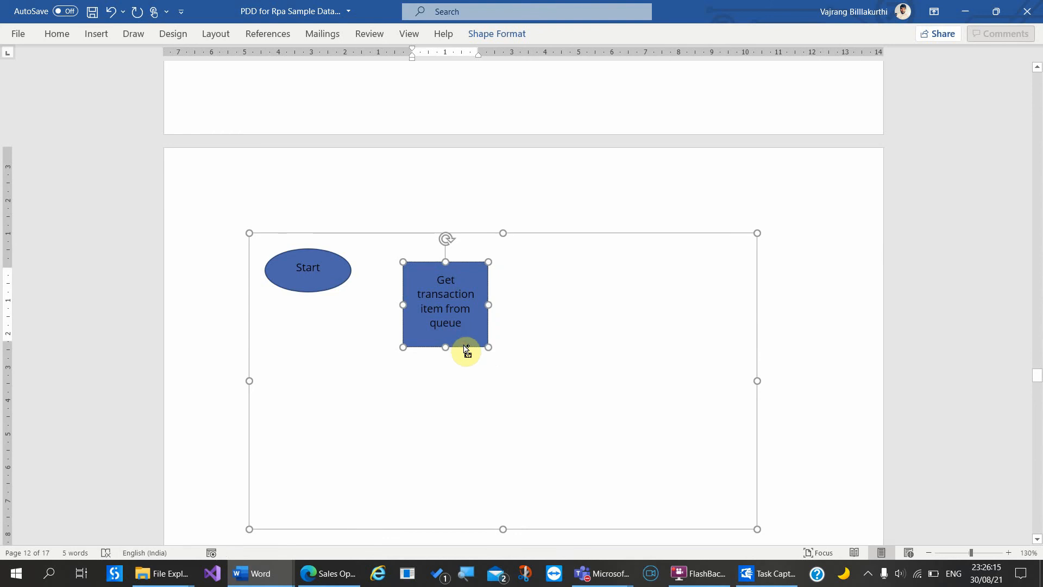
key(ctrl+c)
key(ctrl+v)
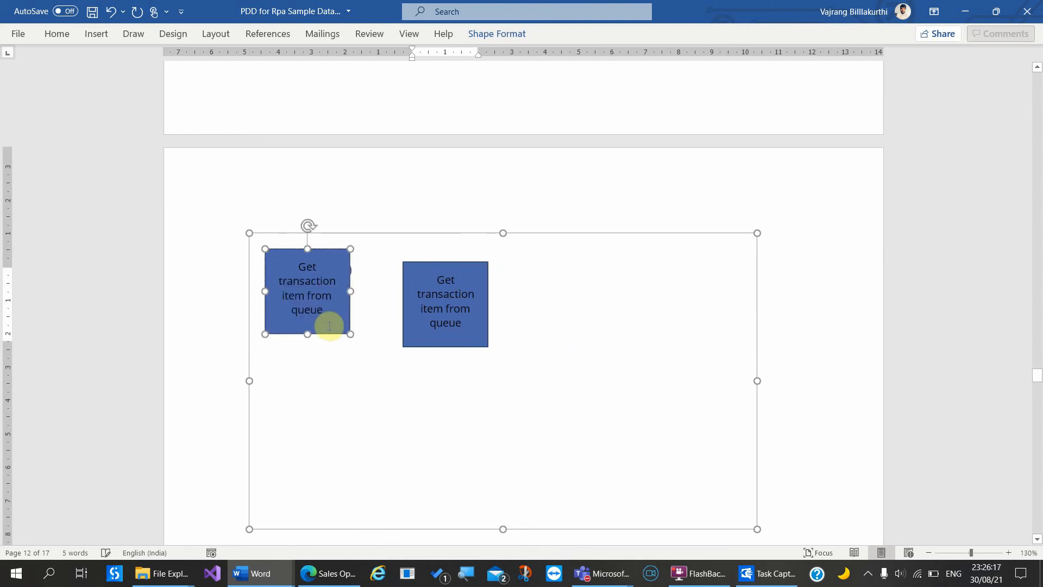
drag(328, 337, 596, 352)
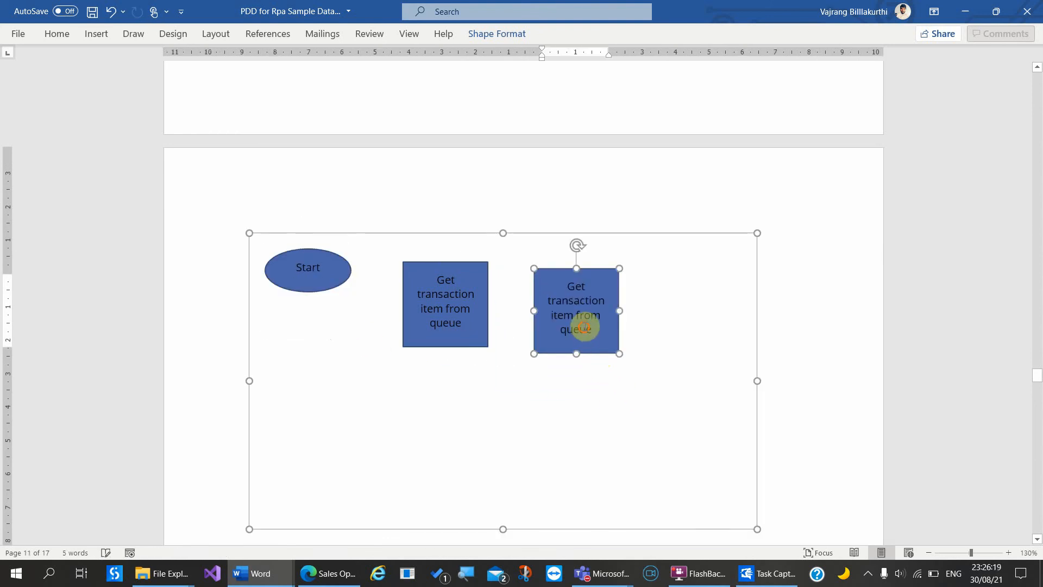
triple_click(582, 329)
text(l9f q)
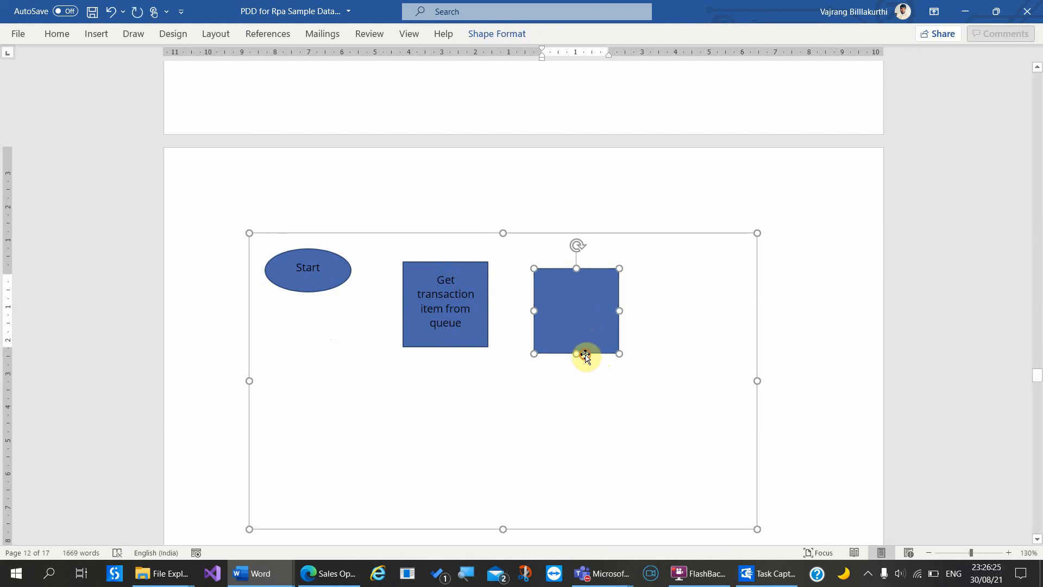
key(Delete)
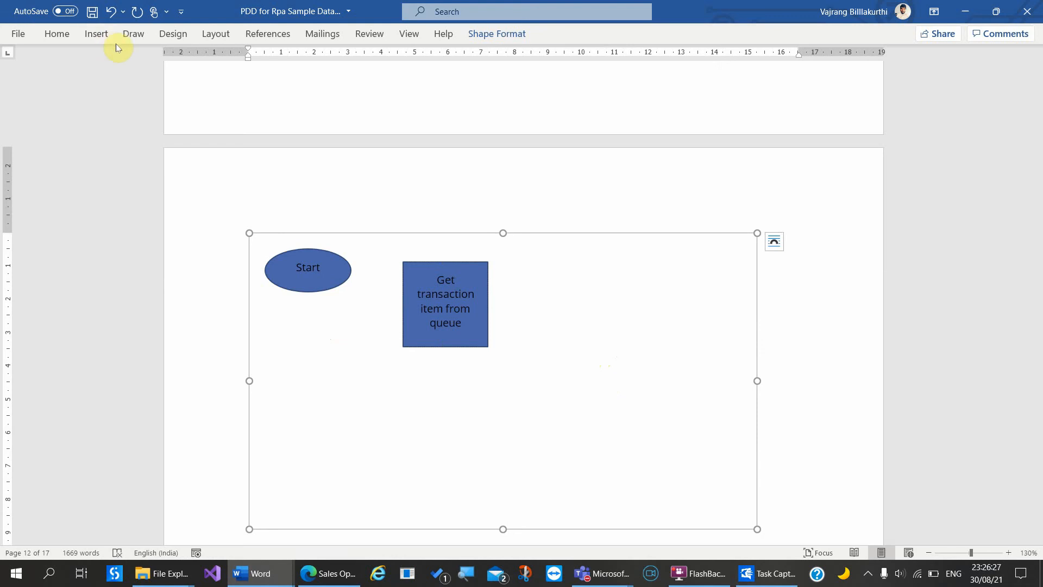
Step: Draw a flowchart decision diamond below-right of the queue box
click(98, 35)
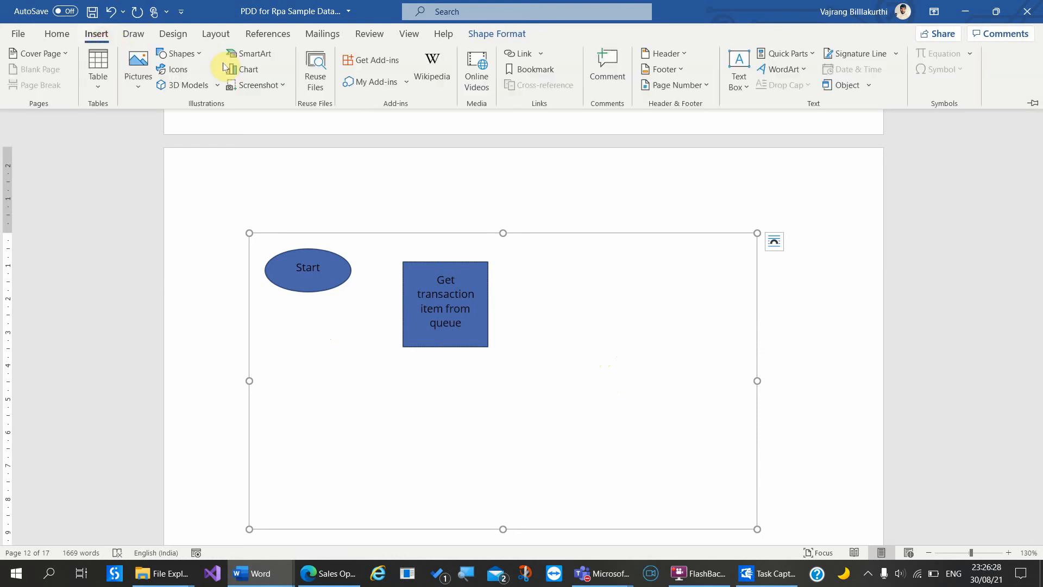
click(179, 54)
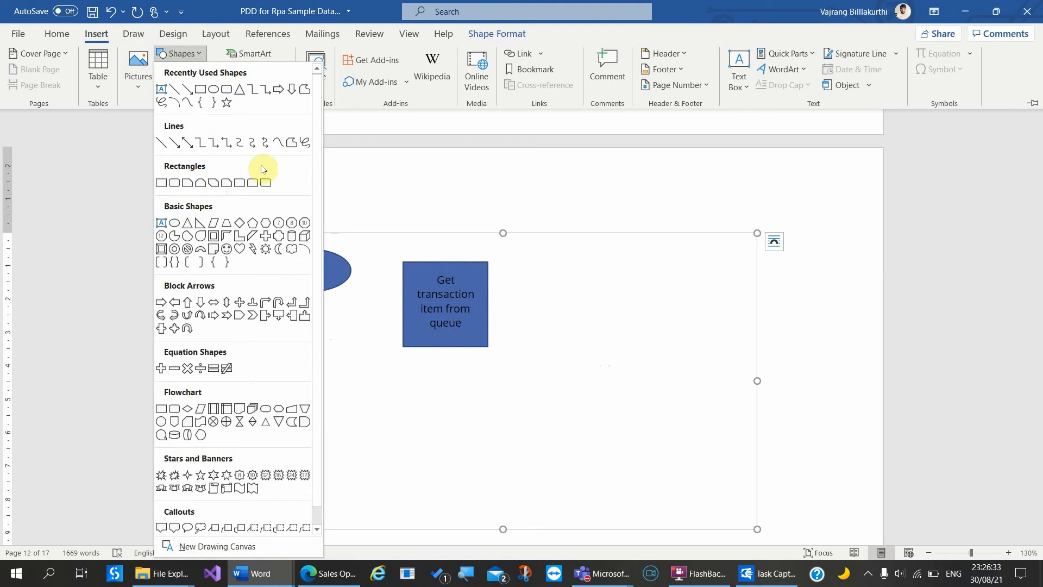
click(191, 409)
drag(536, 311, 637, 412)
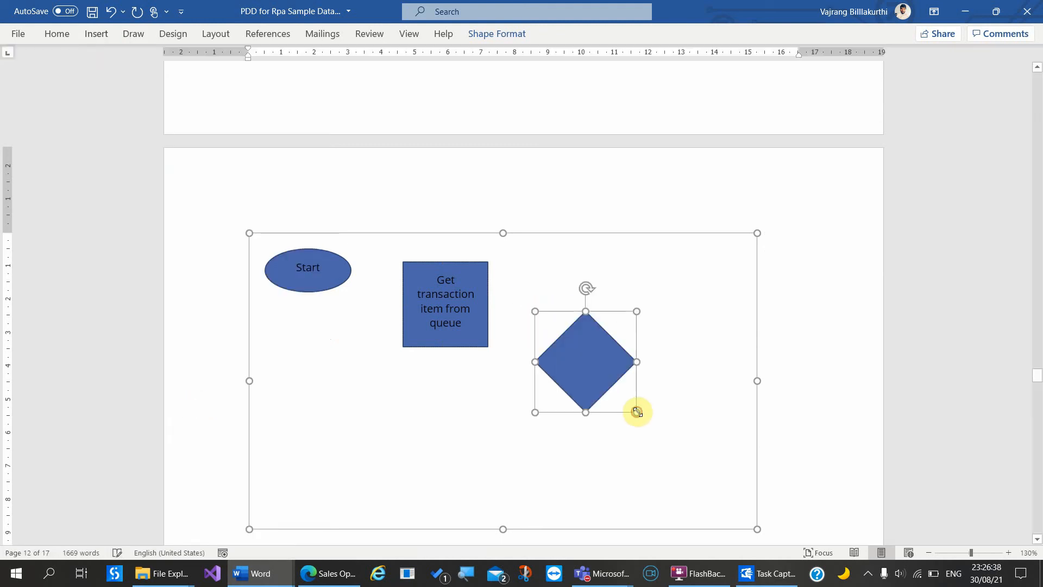
Step: Label the diamond 'If quantity is > 5' and enlarge it so the text fits
click(586, 362)
text(If)
text( queu)
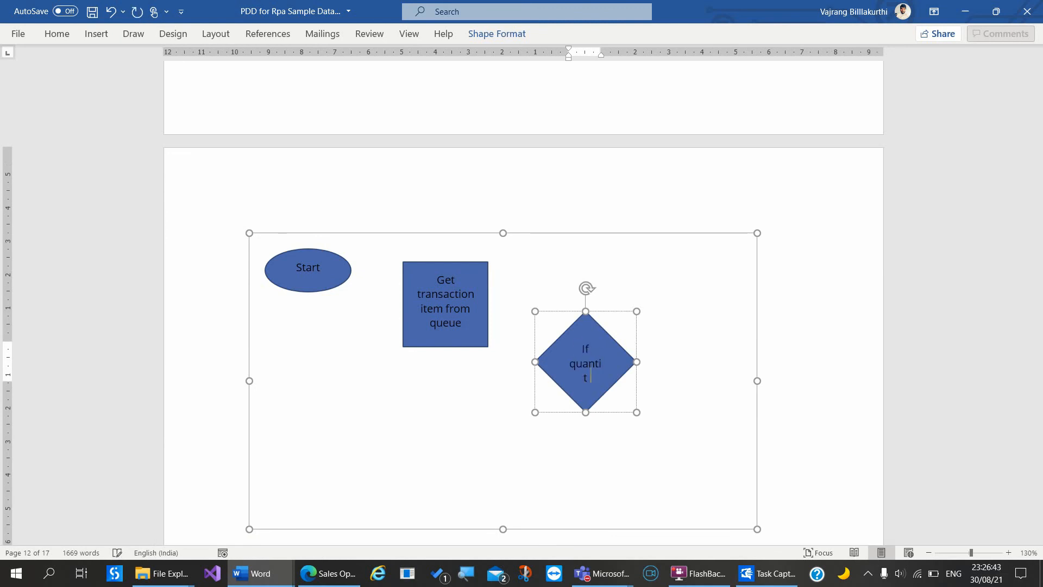
text(tity is >)
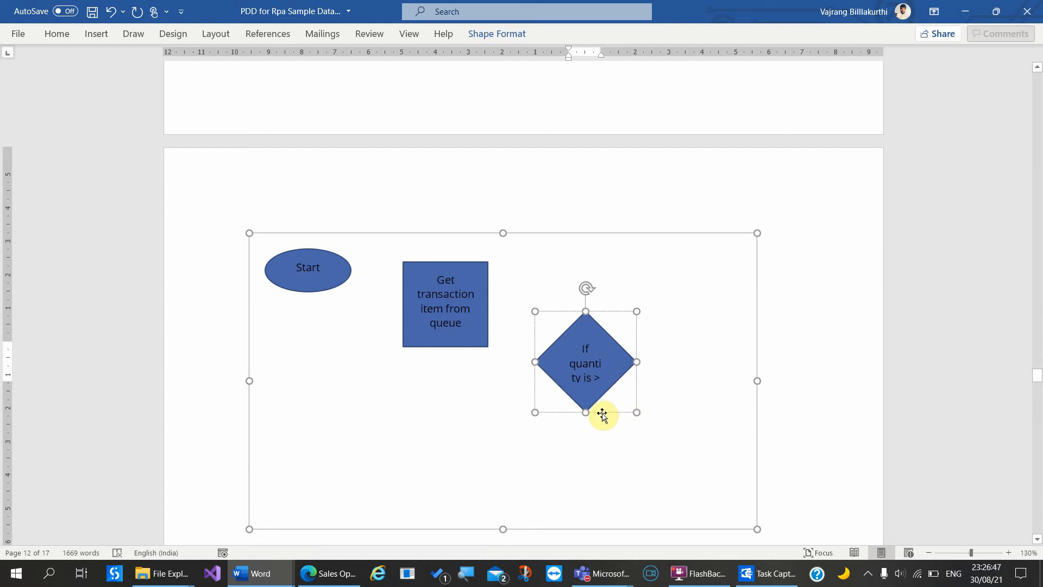
drag(637, 415, 675, 439)
click(482, 381)
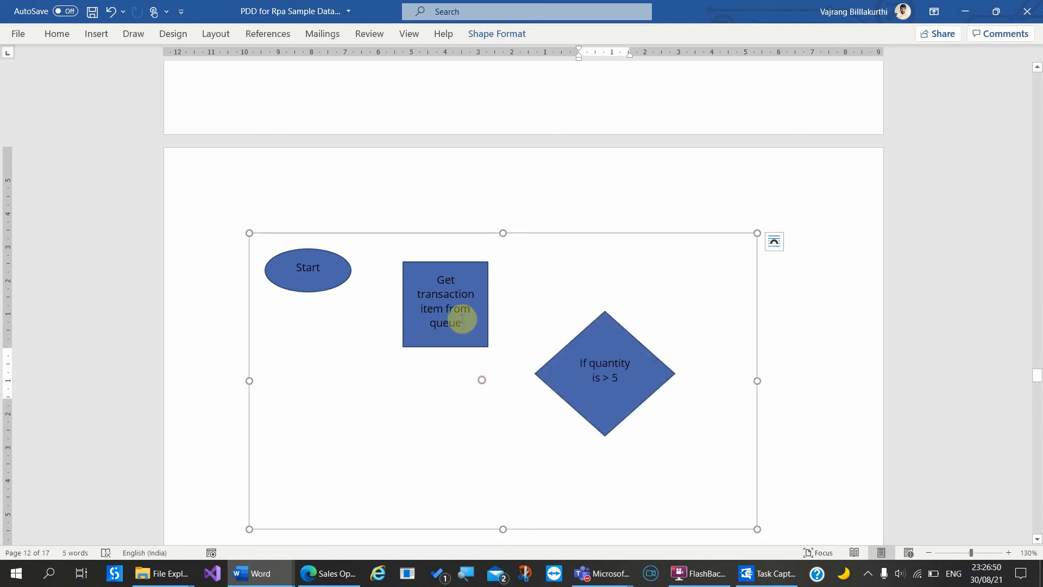
click(461, 347)
click(440, 459)
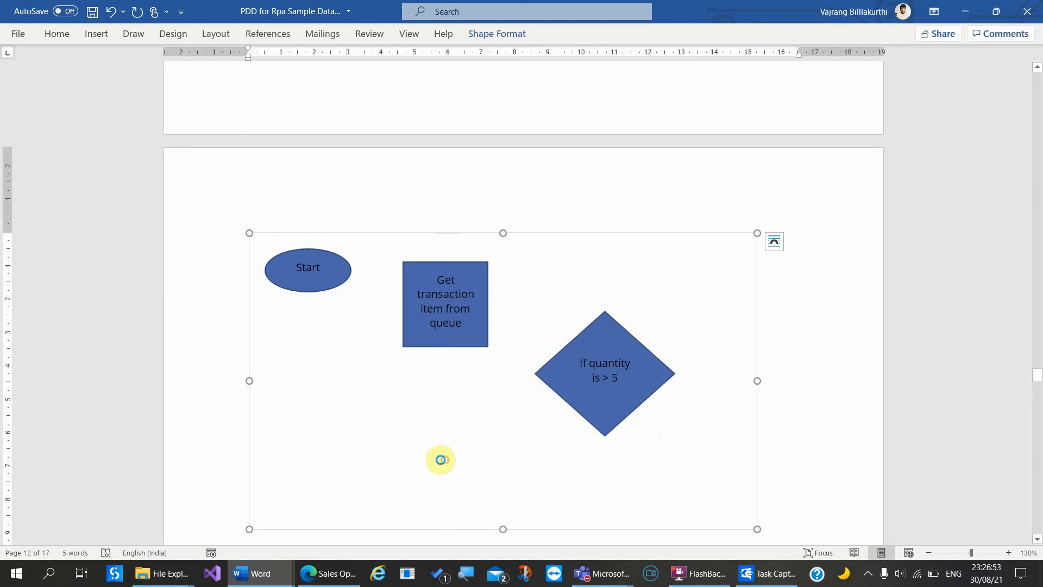
Step: Paste two copies of the queue box, one lower-left and one below the diamond
key(ctrl+v)
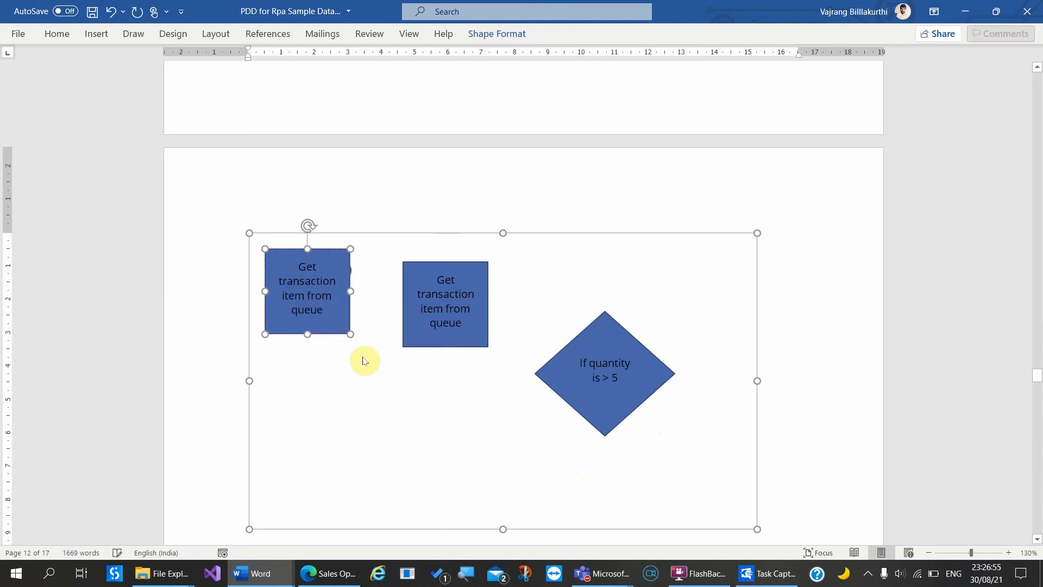
drag(335, 330, 405, 459)
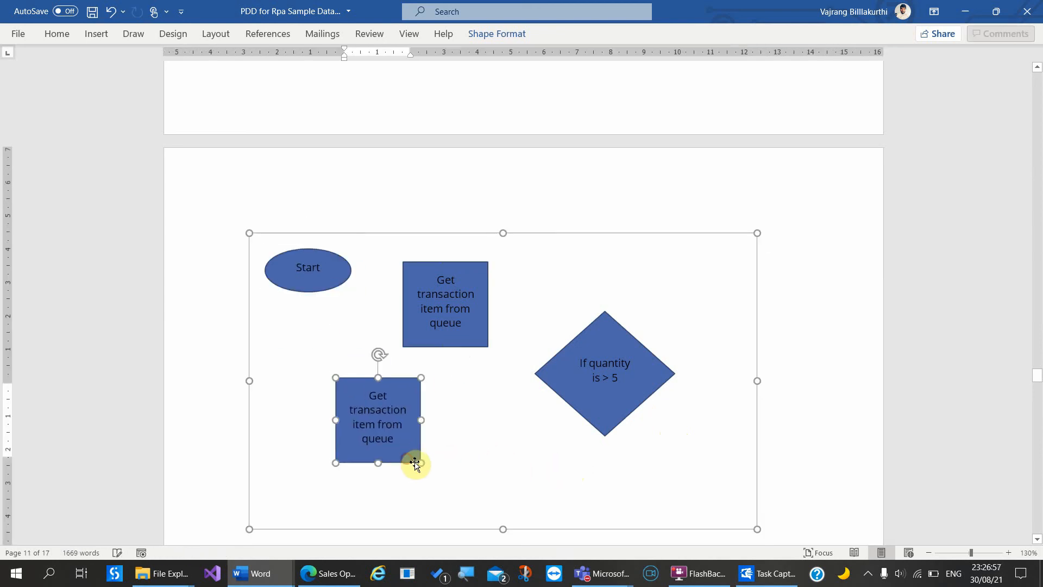
click(489, 477)
key(ctrl+v)
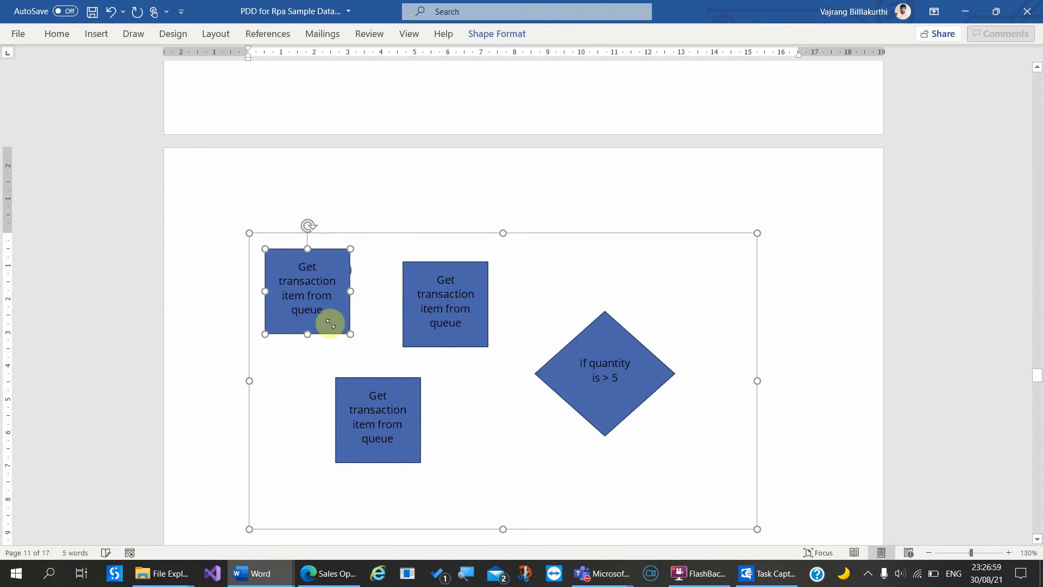
drag(331, 335, 718, 497)
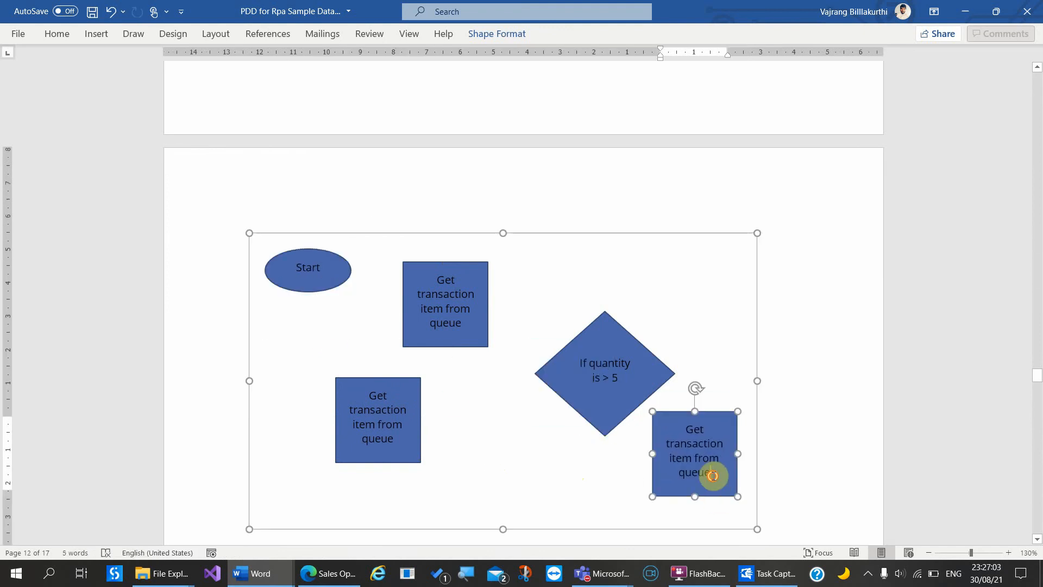
Step: Relabel the copies 'Mark as BRE' and 'MAark as Success'
triple_click(714, 476)
text(M)
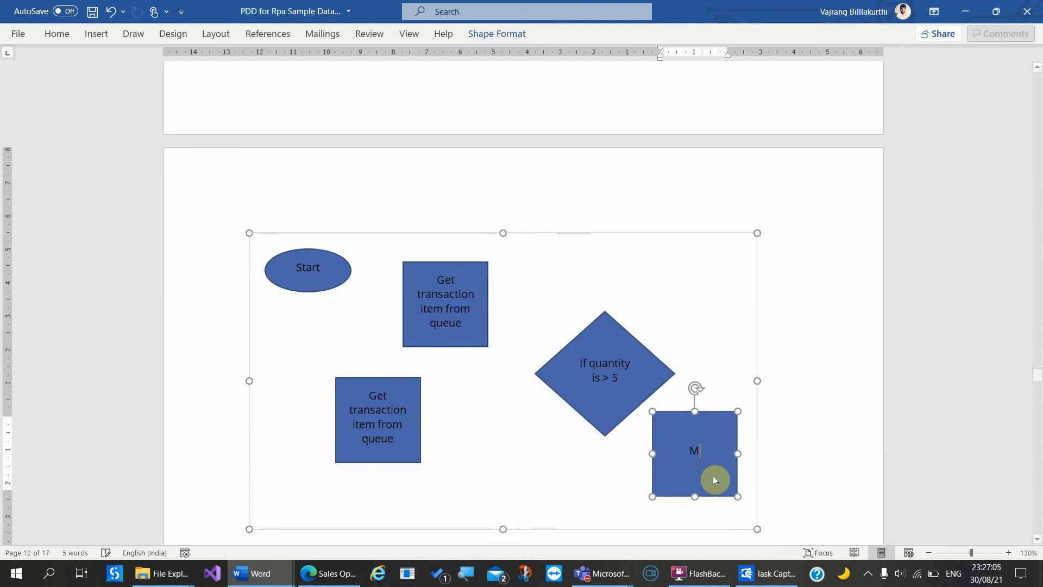
text(ark as BRE)
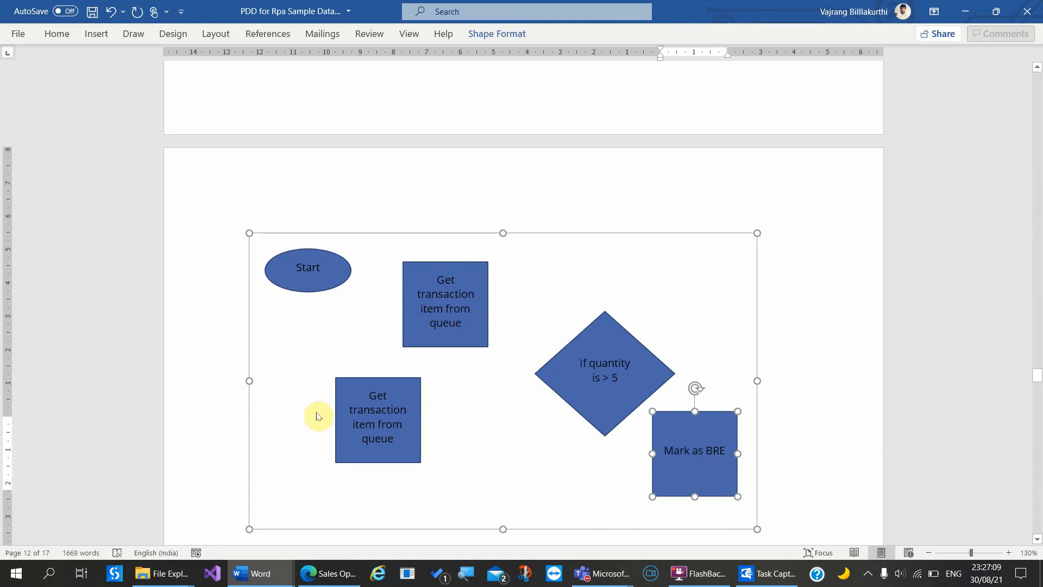
triple_click(359, 417)
text(MAark as)
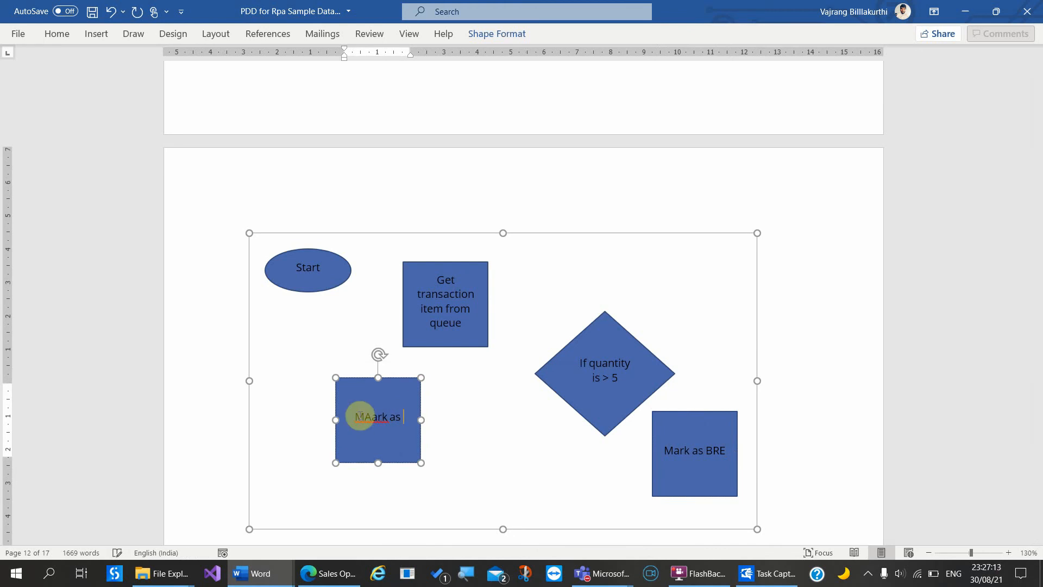
text( Success)
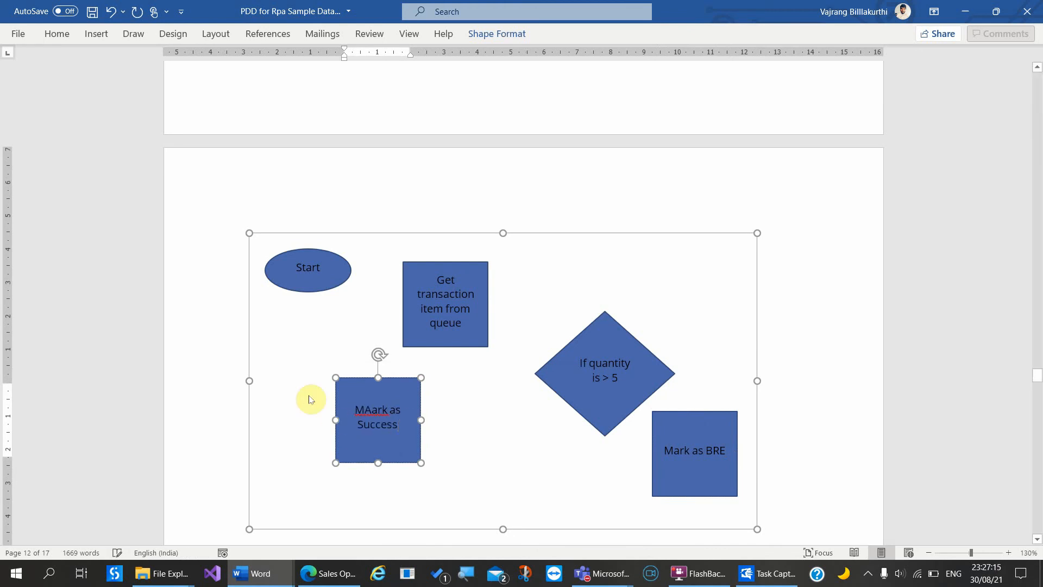
click(228, 315)
scroll(230, 315, up, 5)
scroll(230, 315, up, 6)
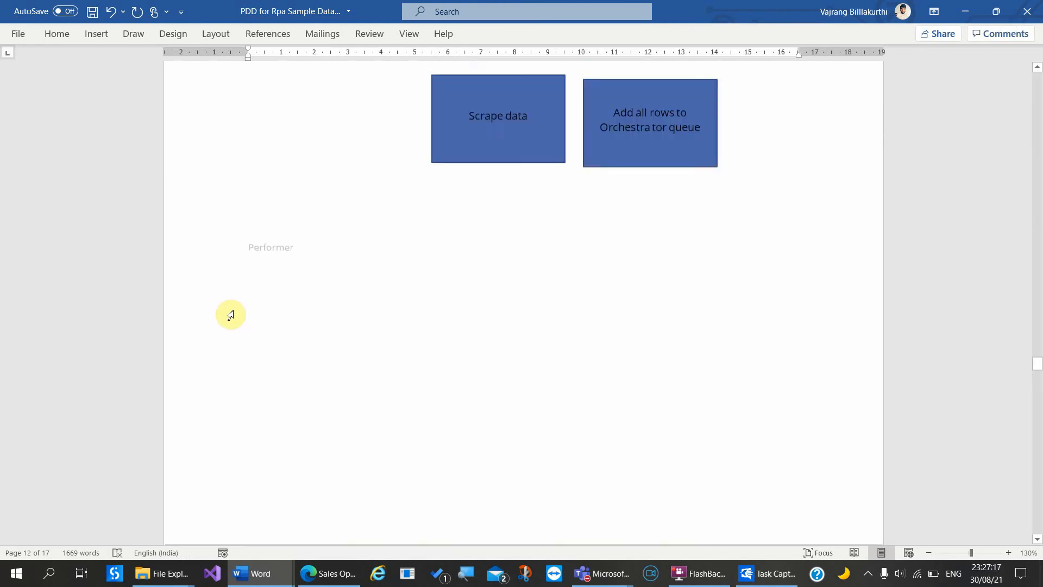
Step: Append '( 5 Mahcines)' to the Performer heading and start a new line
click(352, 288)
scroll(370, 358, down, 12)
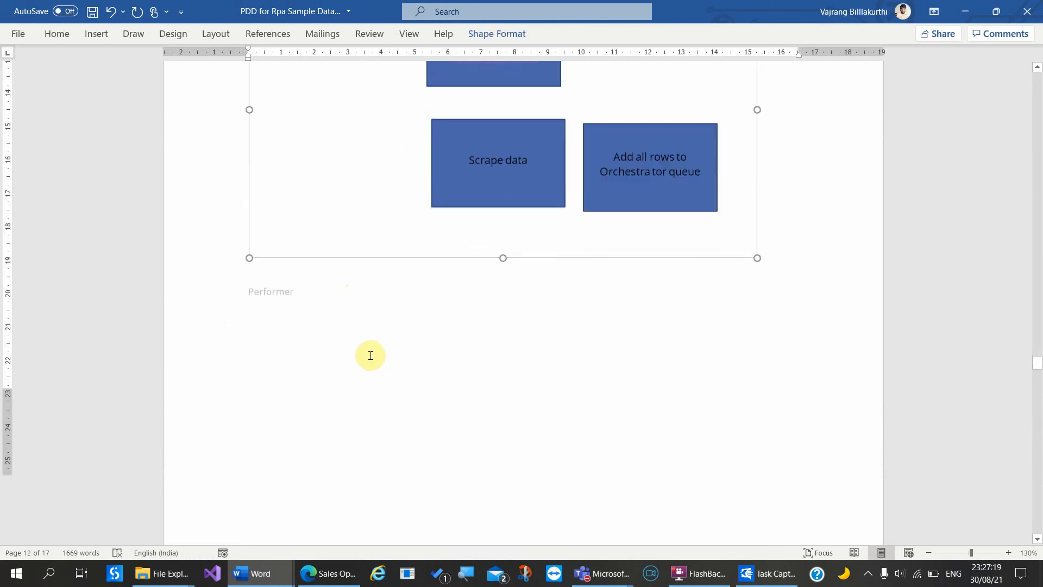
scroll(368, 354, up, 8)
click(360, 295)
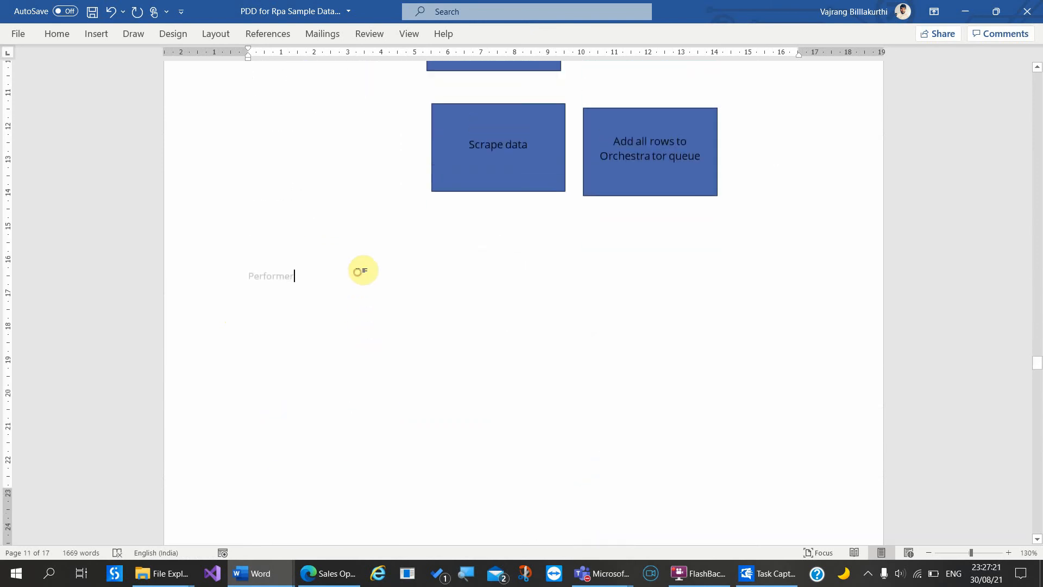
text(()
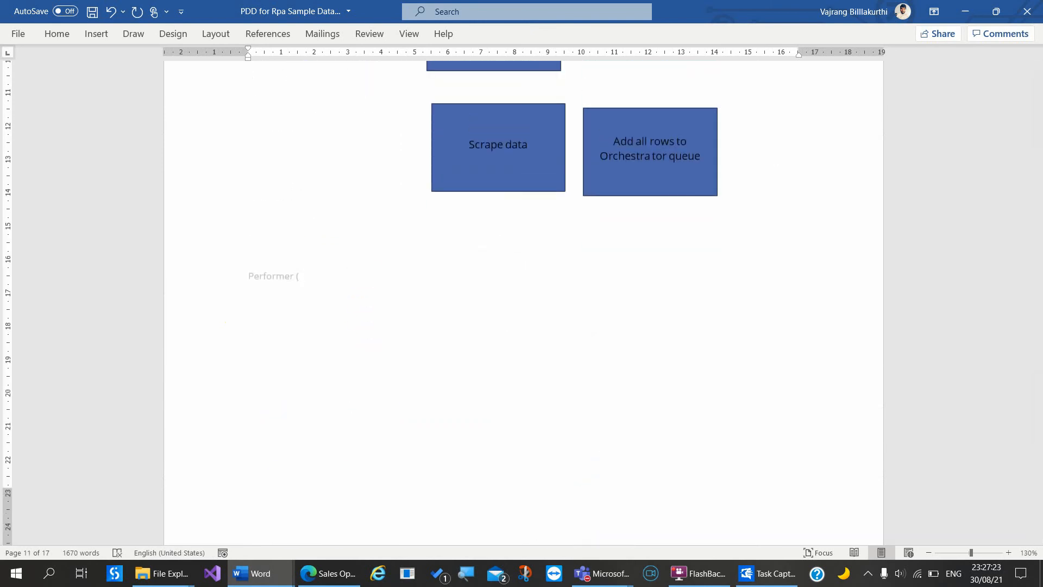
text( 5 Mahcines))
key(Return)
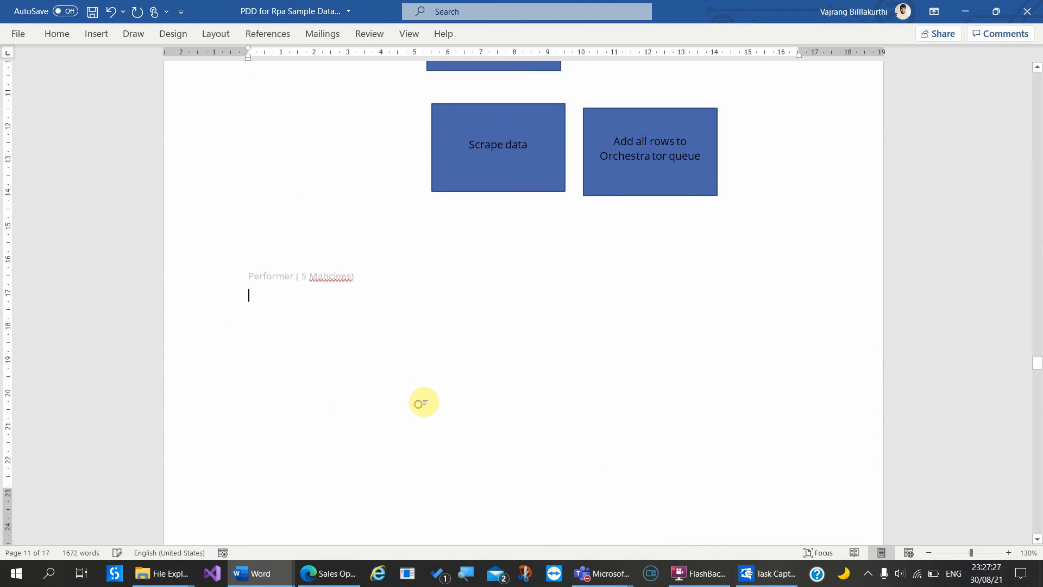
Step: Add the line 'Access 1 orchestrator queue' beneath the Performer heading
scroll(419, 402, down, 3)
scroll(419, 405, up, 1)
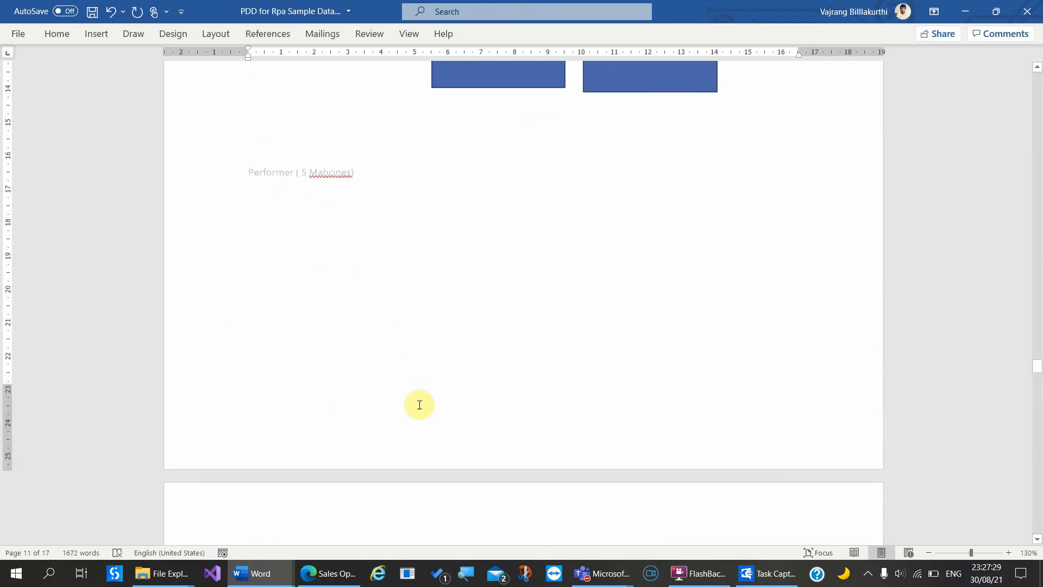
text(Ccess)
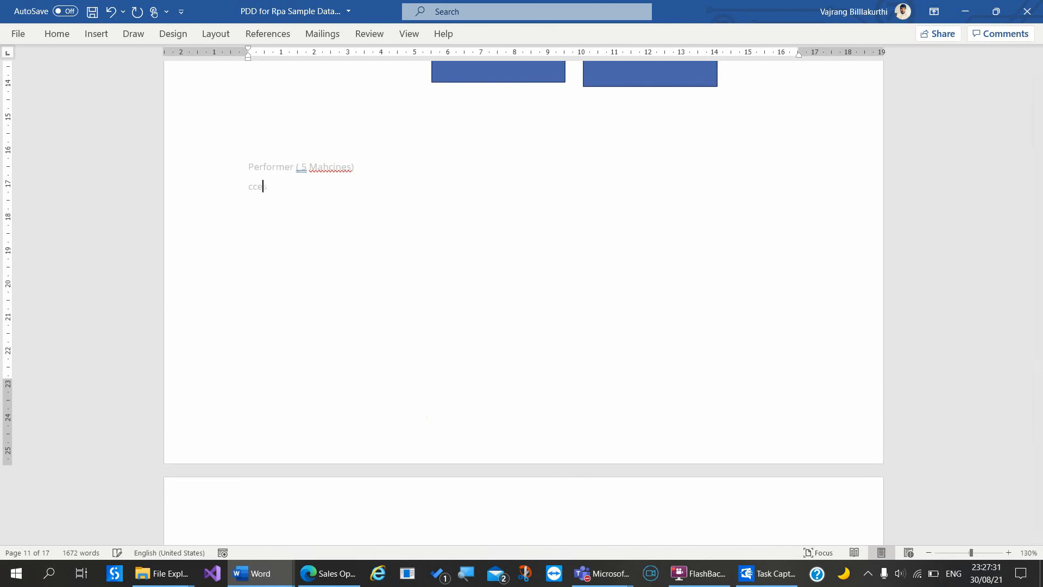
key(BackSpace)
key(BackSpace)
key(BackSpace)
key(BackSpace)
key(BackSpace)
key(BackSpace)
click(419, 404)
text(Access 1 orchestrator queue)
click(506, 478)
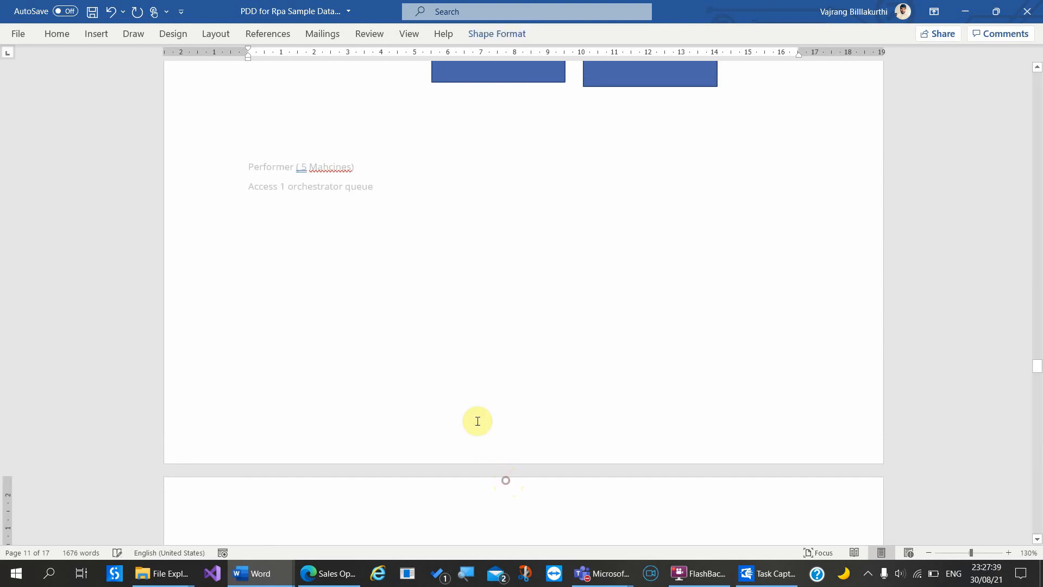
click(407, 309)
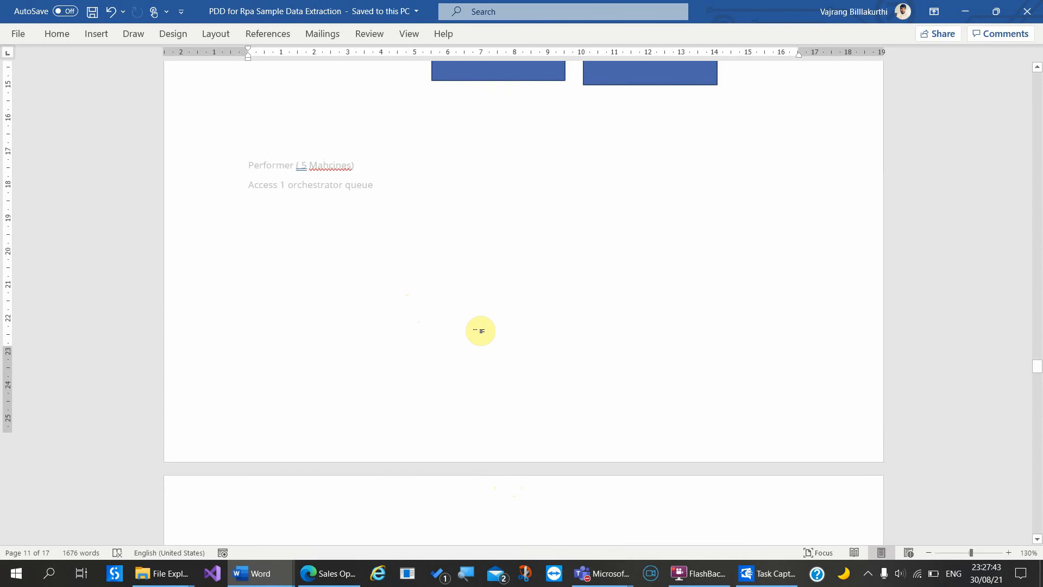
Step: Scroll through the To-Be process map pages, then switch to the browser's Opportunities report
scroll(480, 330, down, 10)
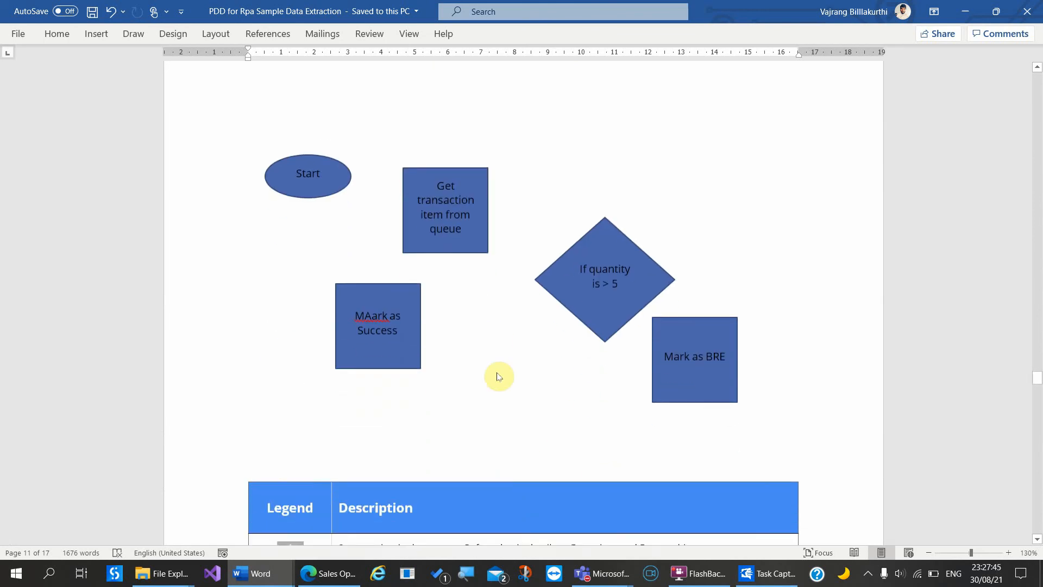
scroll(494, 348, down, 10)
scroll(494, 335, up, 5)
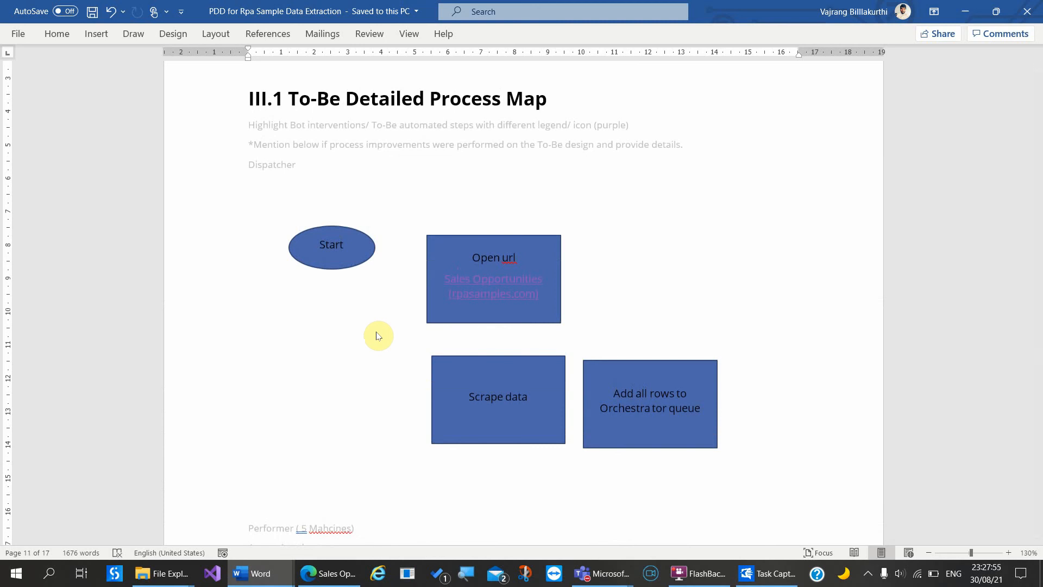
scroll(397, 376, down, 5)
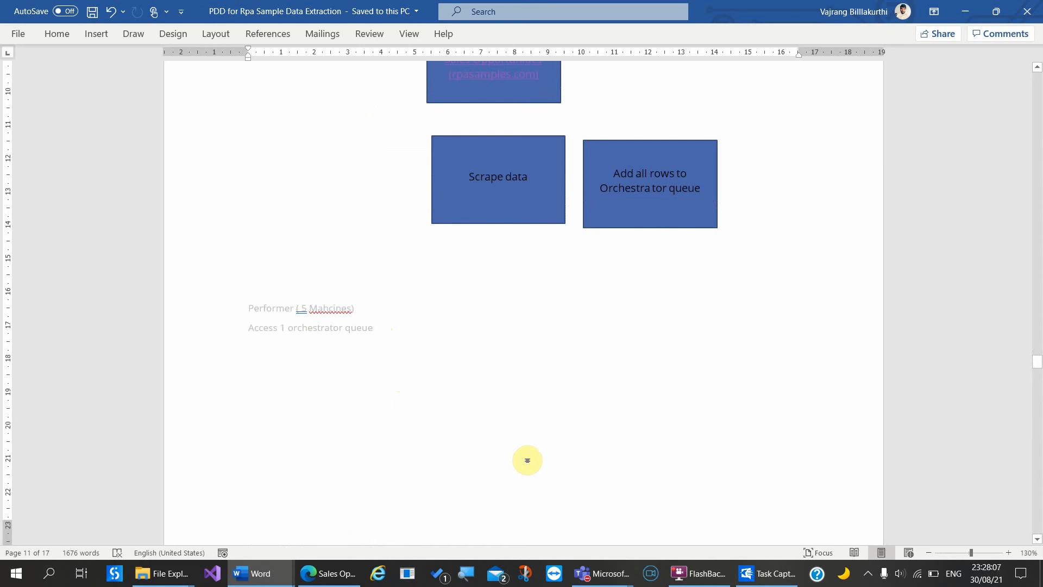
click(328, 574)
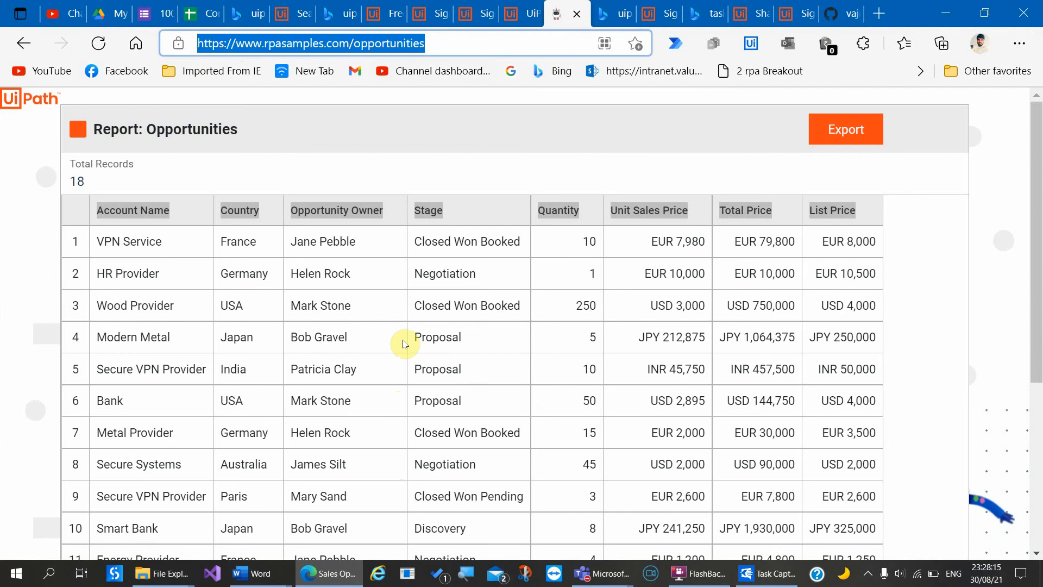
scroll(404, 343, down, 5)
scroll(405, 343, up, 5)
scroll(405, 344, down, 5)
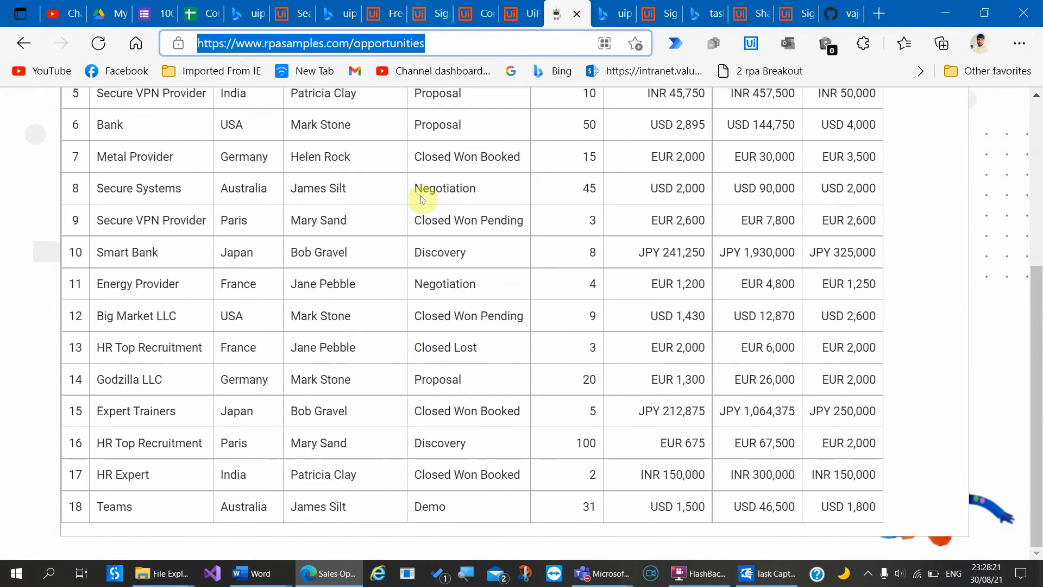
click(412, 245)
scroll(413, 245, up, 5)
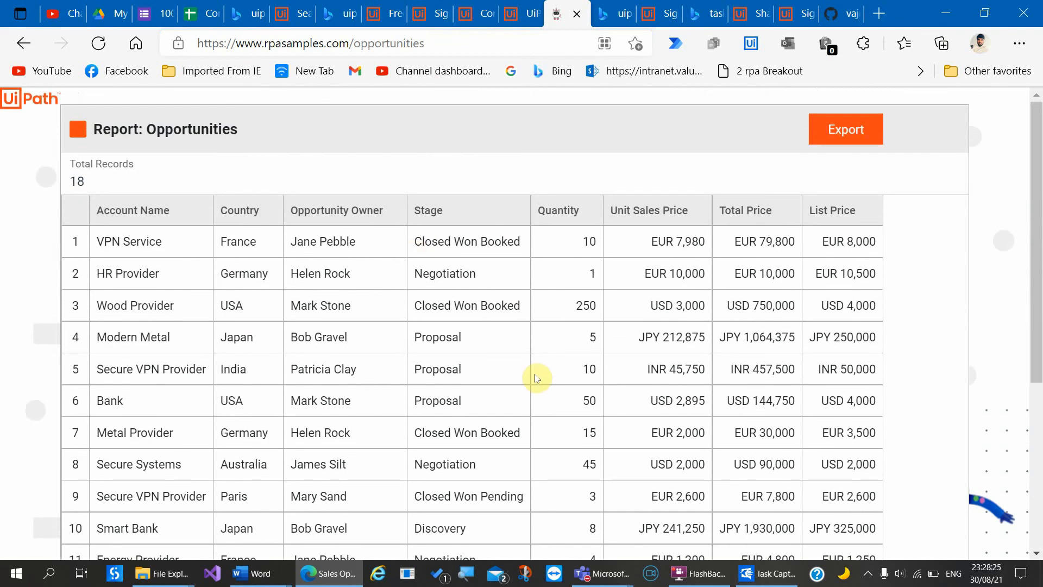
mouse_move(621, 579)
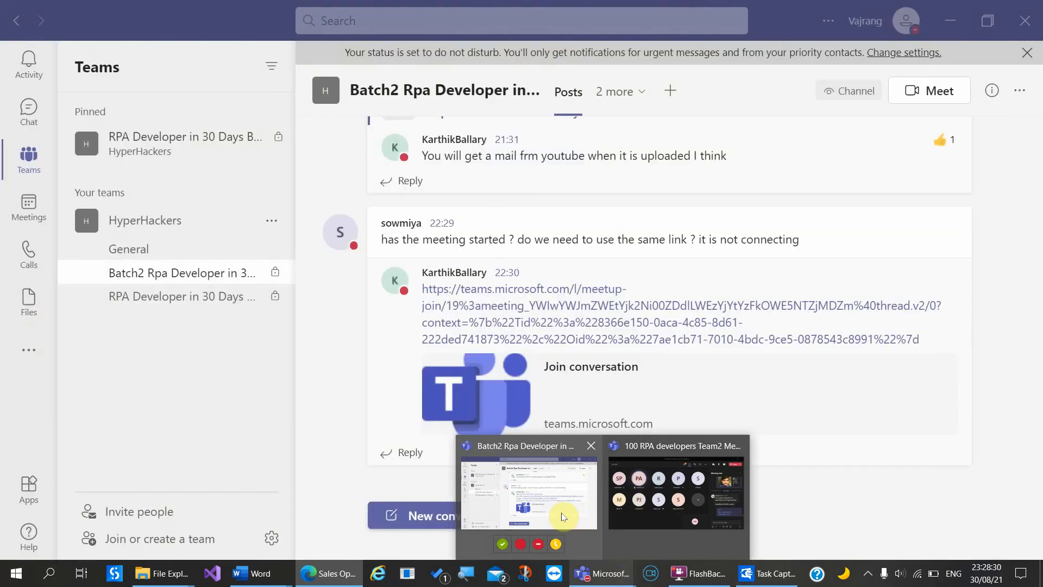
click(563, 510)
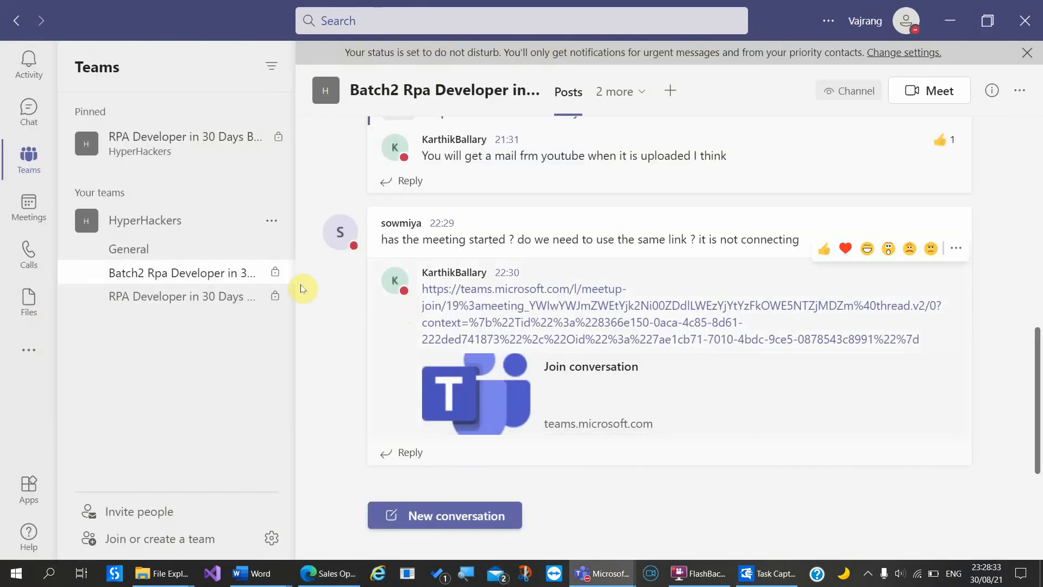
Step: Start a new channel conversation reading 'Create PDD, Open RPA samples website, Open opportunities ->'
click(444, 514)
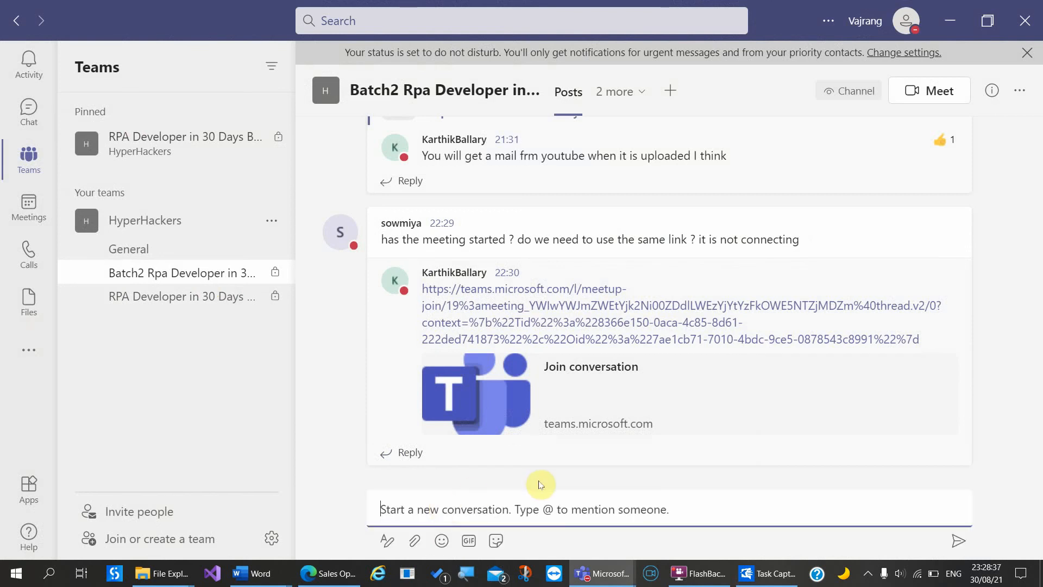
text(Create PPP)
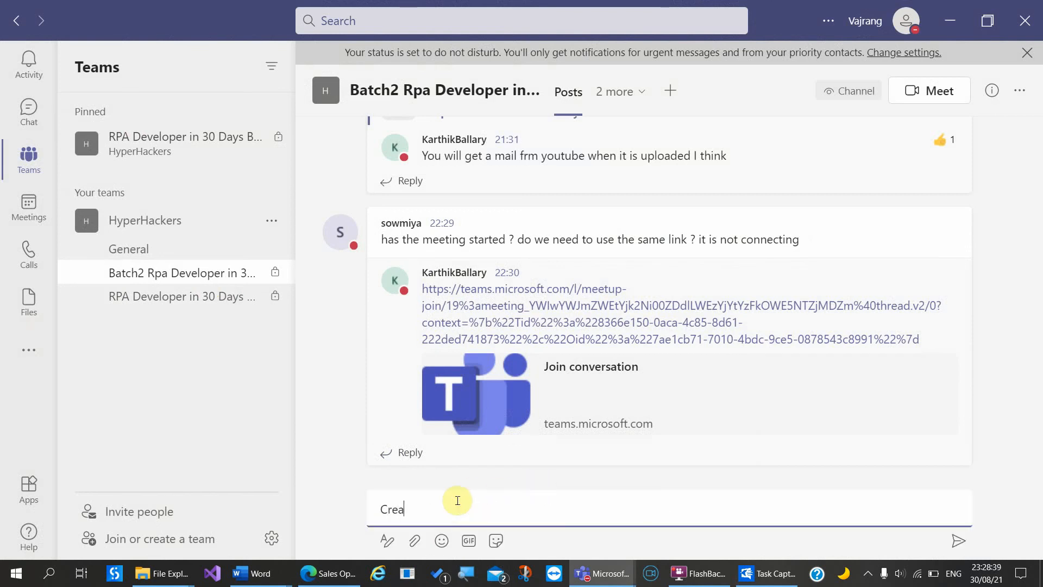
key(BackSpace)
key(BackSpace)
text(DD,  Open RPA sam)
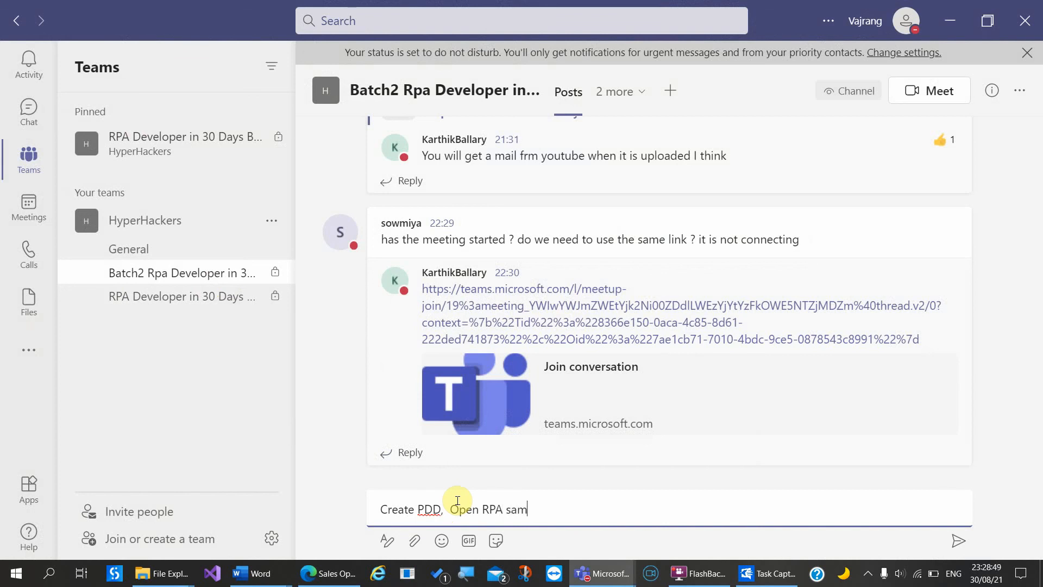
text(ples website, OP)
key(BackSpace)
key(BackSpace)
key(BackSpace)
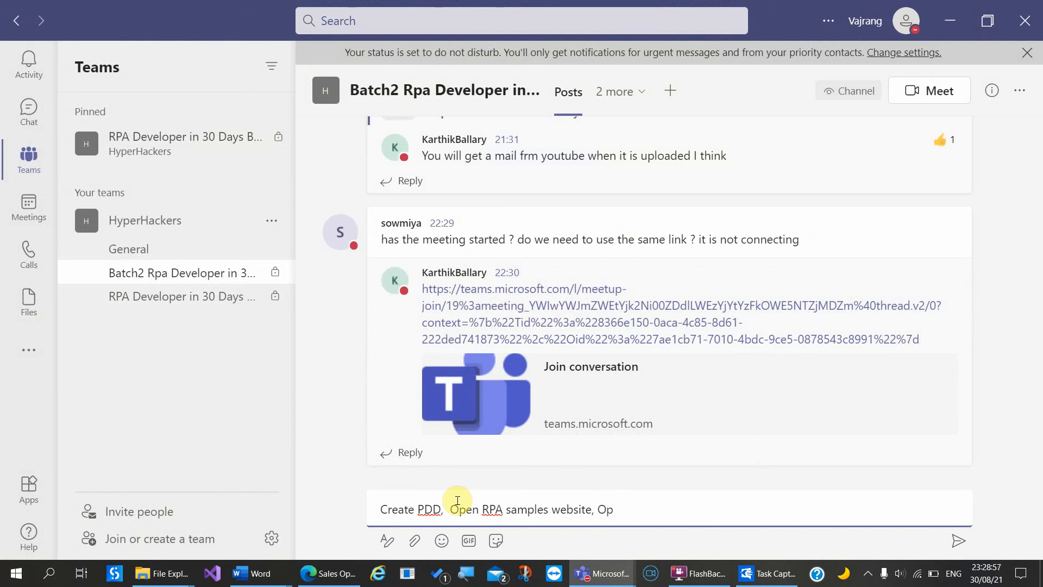
text(ppen)
key(BackSpace)
key(BackSpace)
key(BackSpace)
text(n opportuntiies ->)
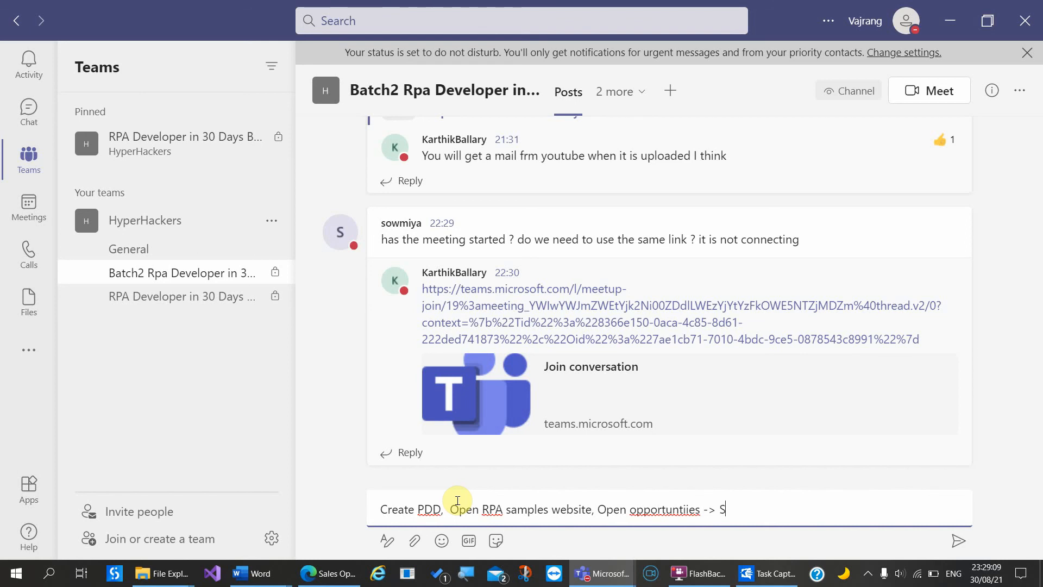
Step: Finish with 'Scrape all data -> add data to excel and add data to orchestrator queue' and post
text(Scrape all data -> add data to e)
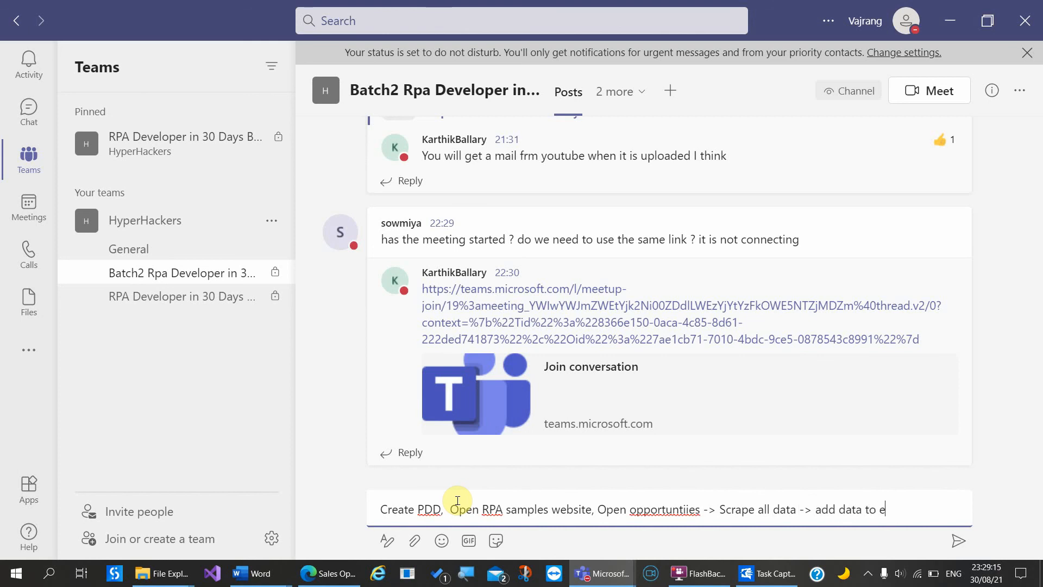
text(xcel)
text( and)
text( add data )
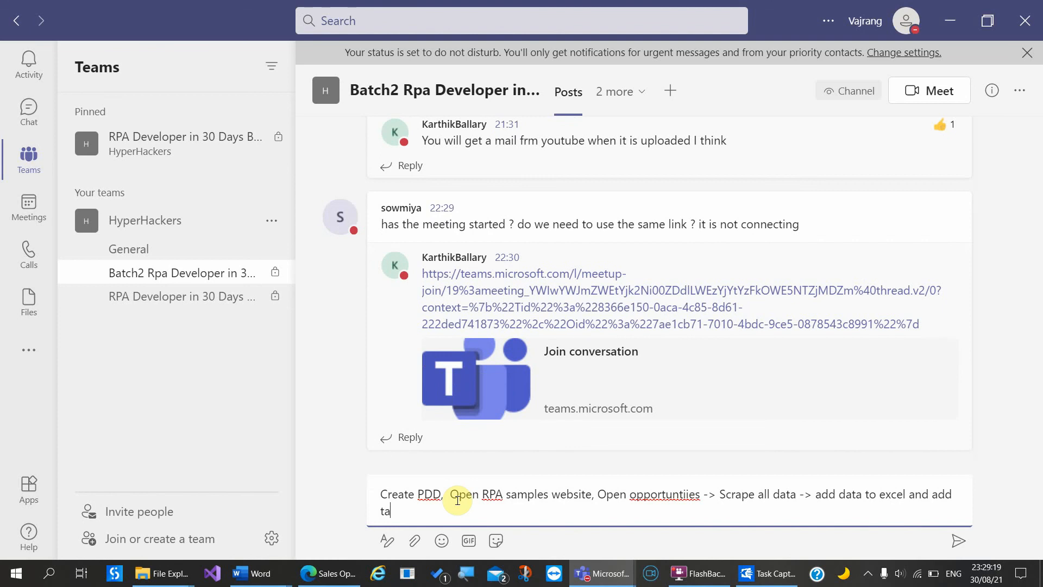
text(to or)
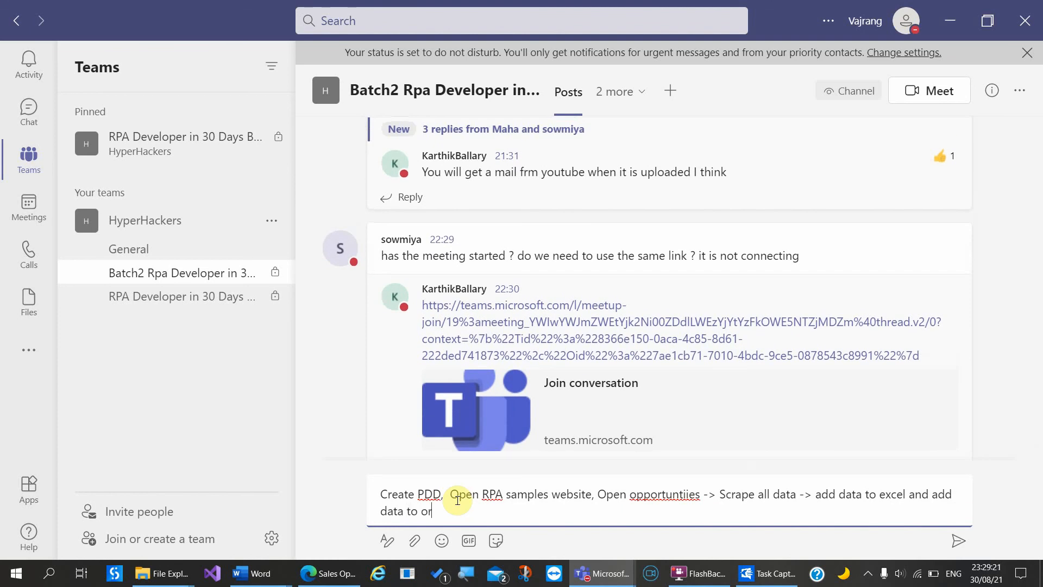
text(chestrator queues)
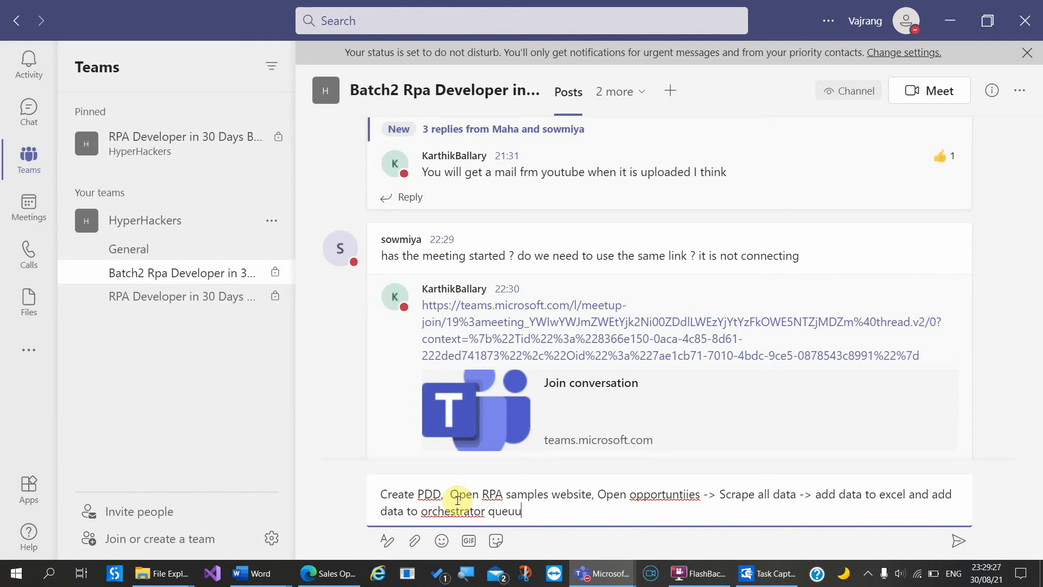
click(365, 497)
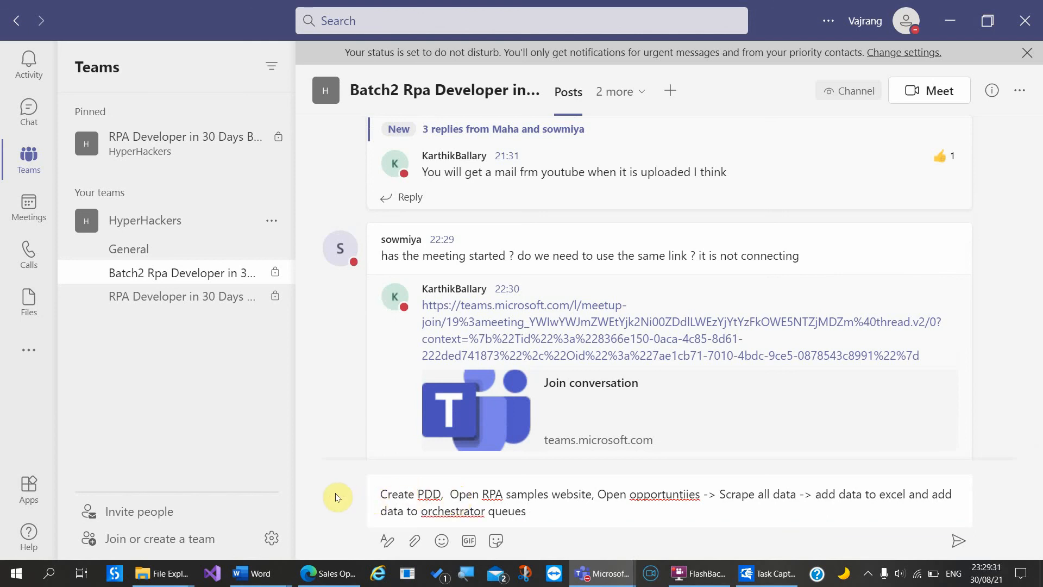
click(572, 514)
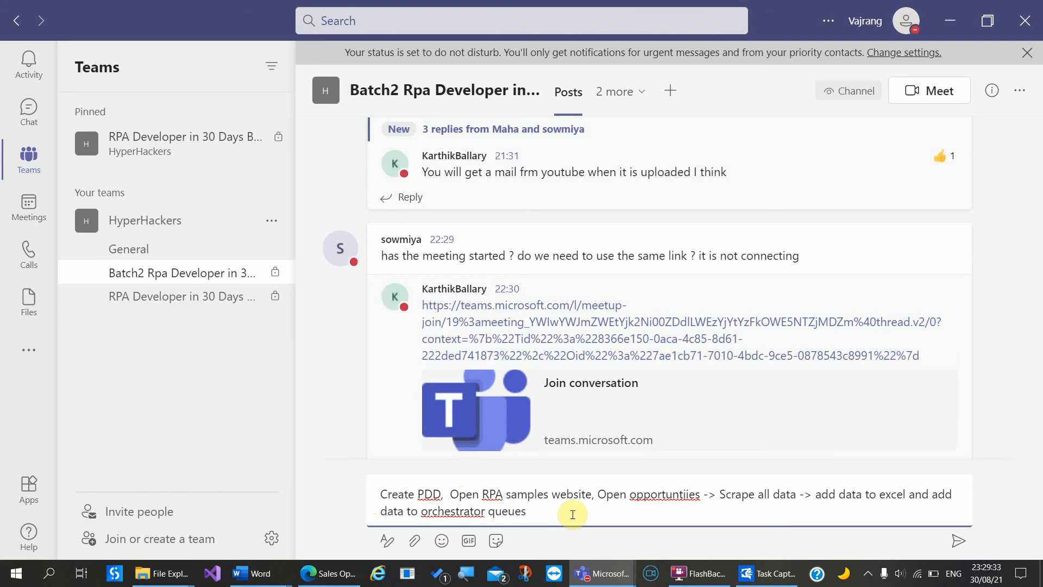
key(Return)
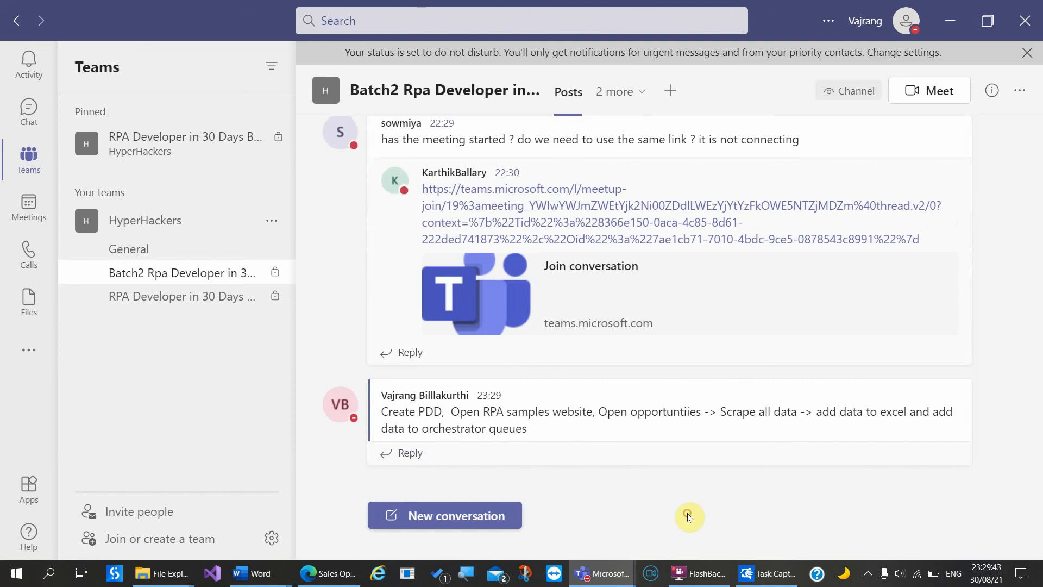
Step: Open Add members for the Batch2 channel, then bring the 100 RPA developers Team2 Meeting back
click(272, 273)
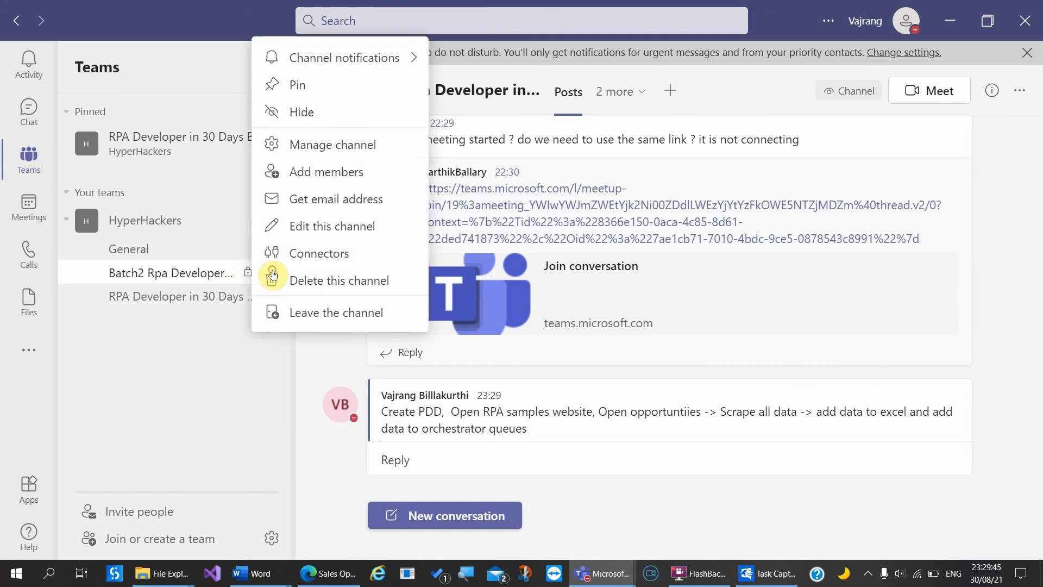
click(349, 171)
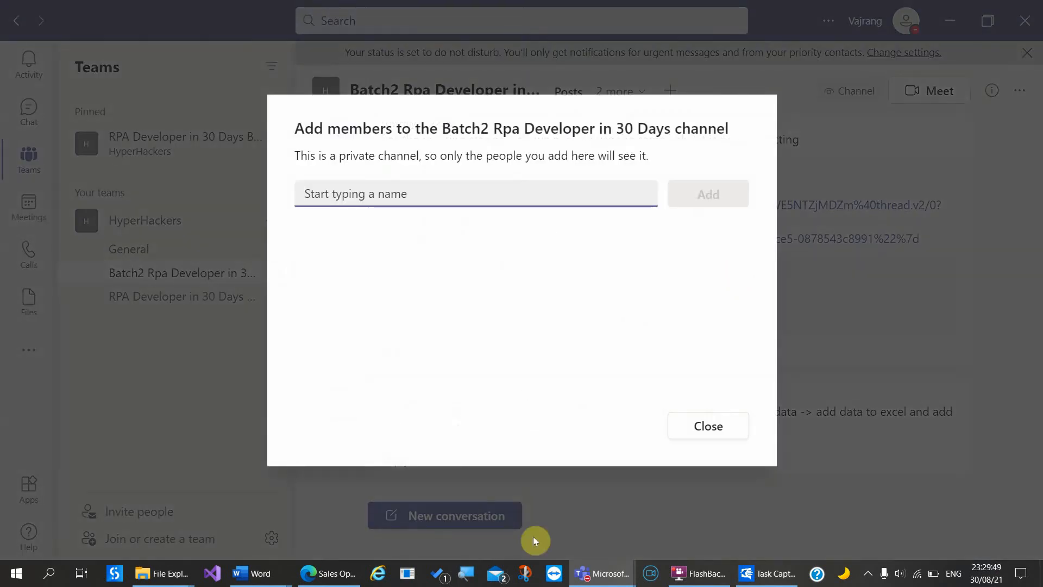
click(598, 574)
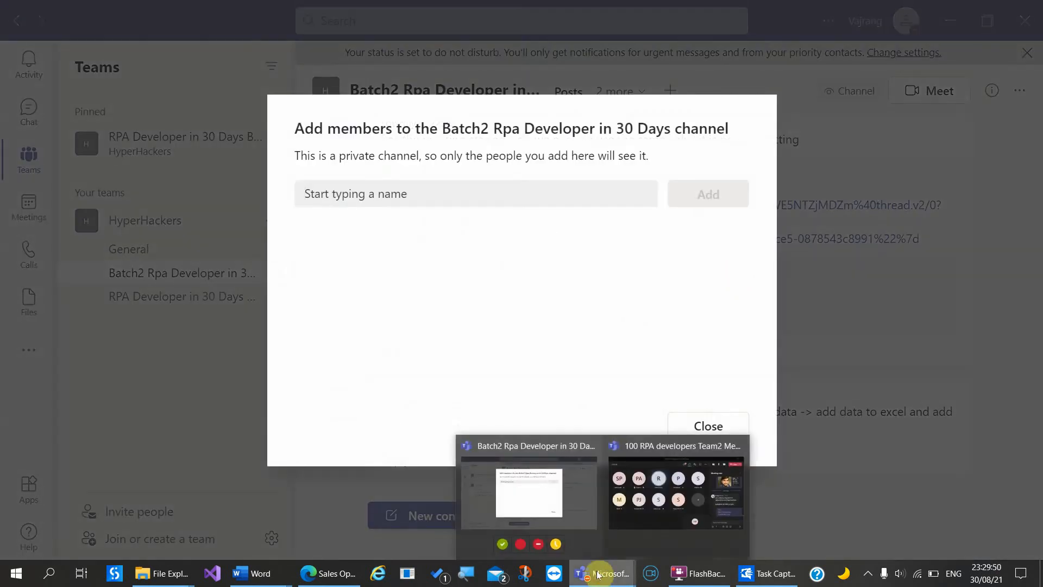
click(660, 501)
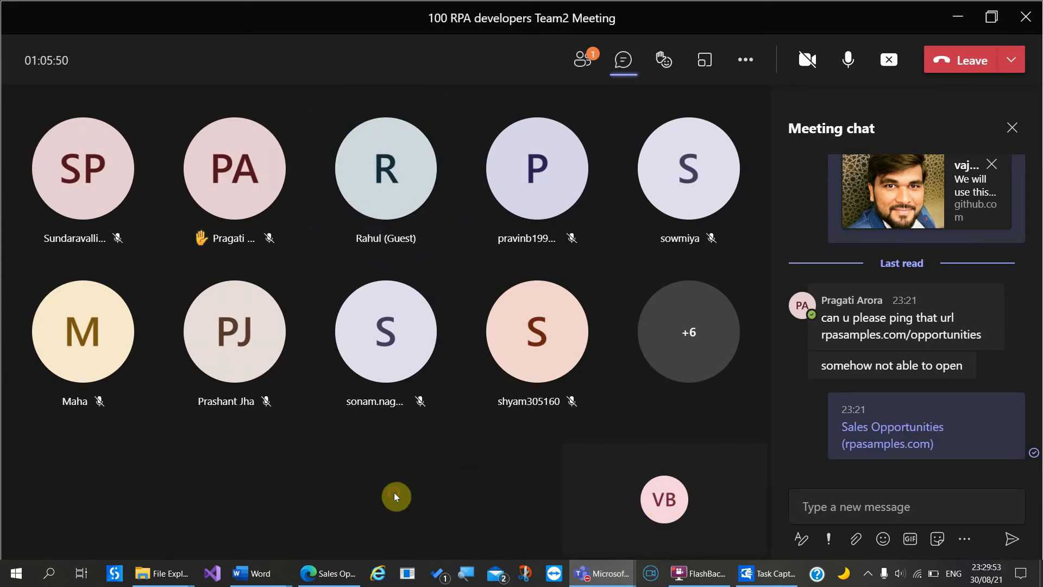
click(704, 571)
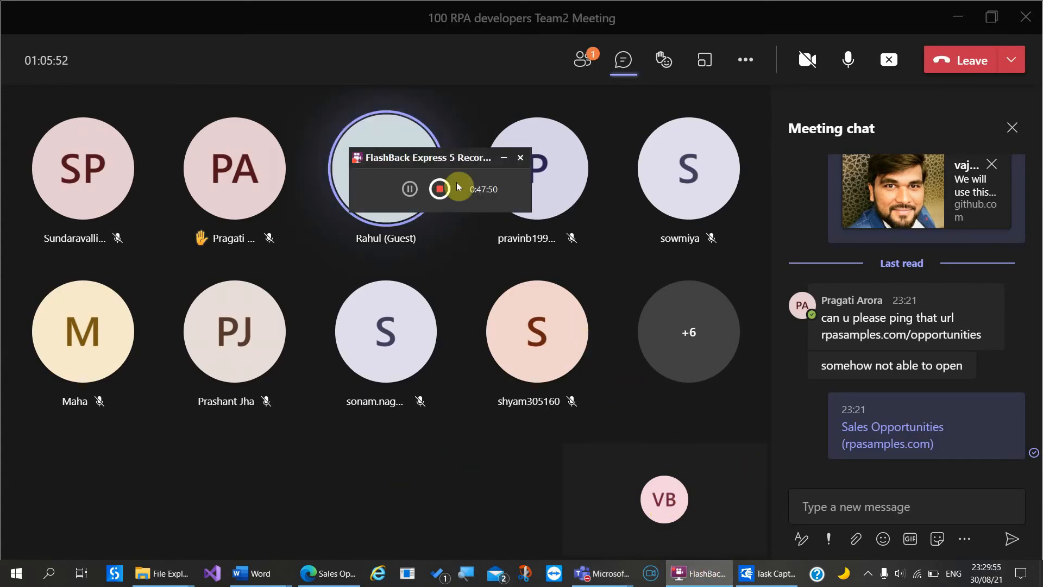